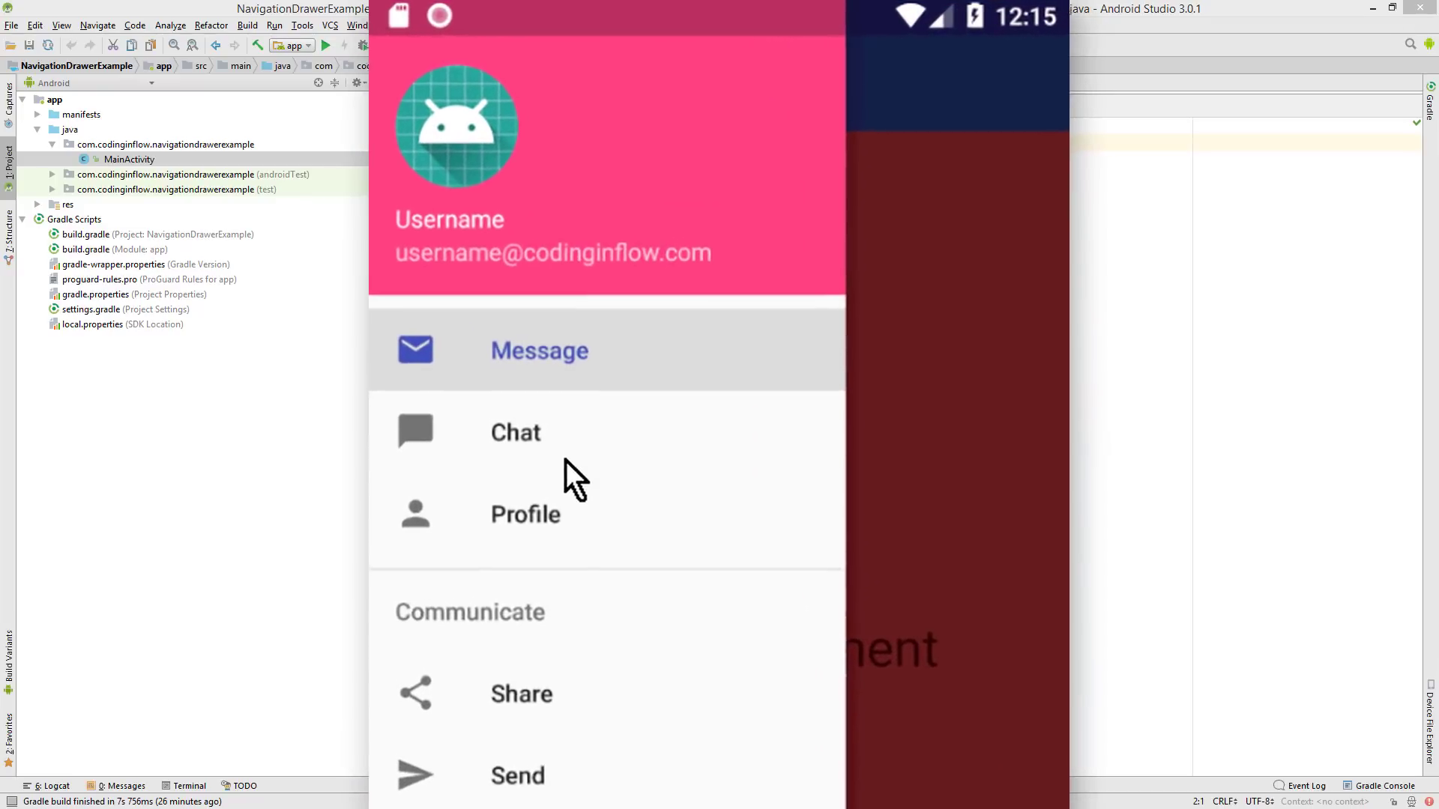
Step: Preview the Chat, Profile and Message screens from the drawer in the emulator
{"action": "left_click", "coordinate": [572, 444]}
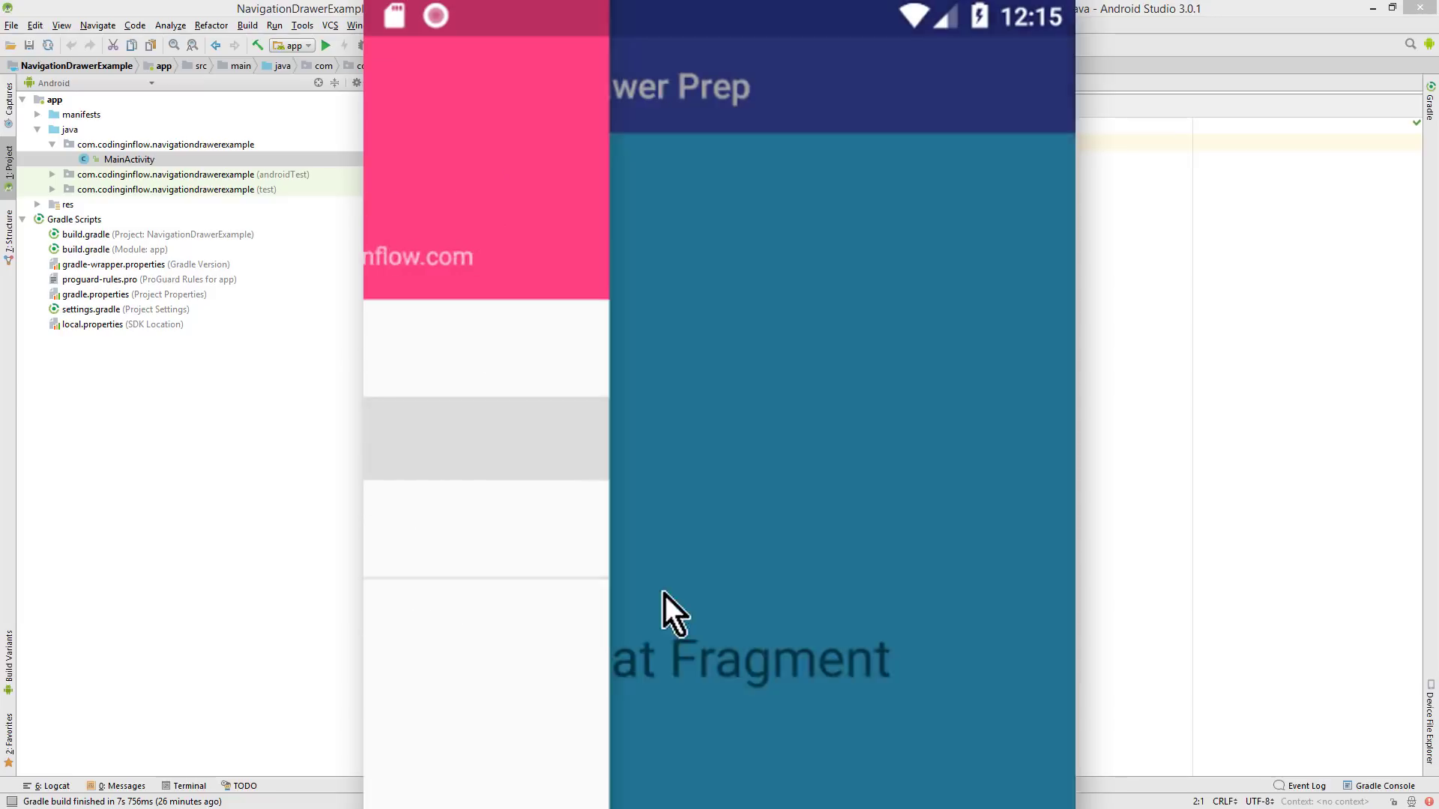
{"action": "left_click", "coordinate": [410, 94]}
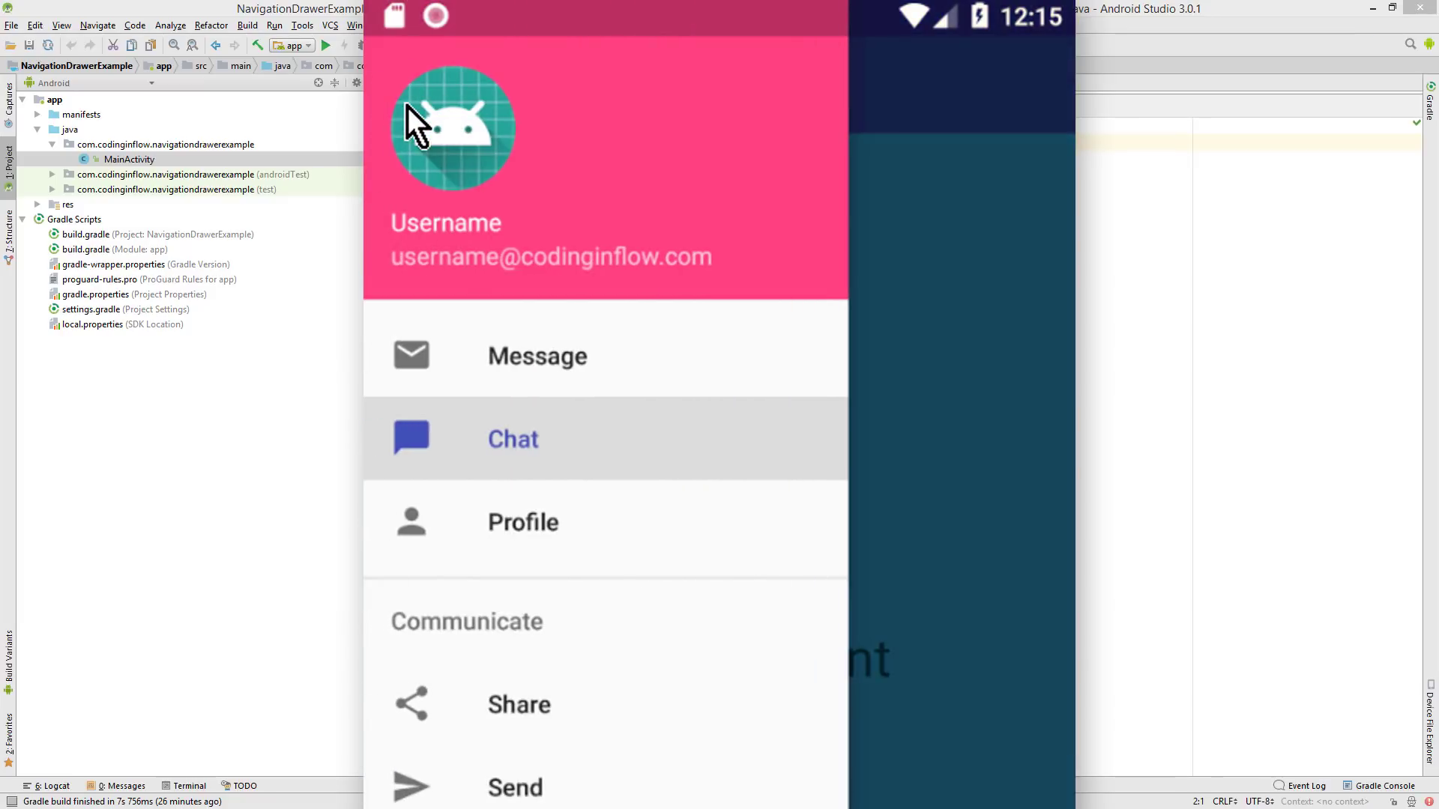
{"action": "left_click", "coordinate": [560, 528]}
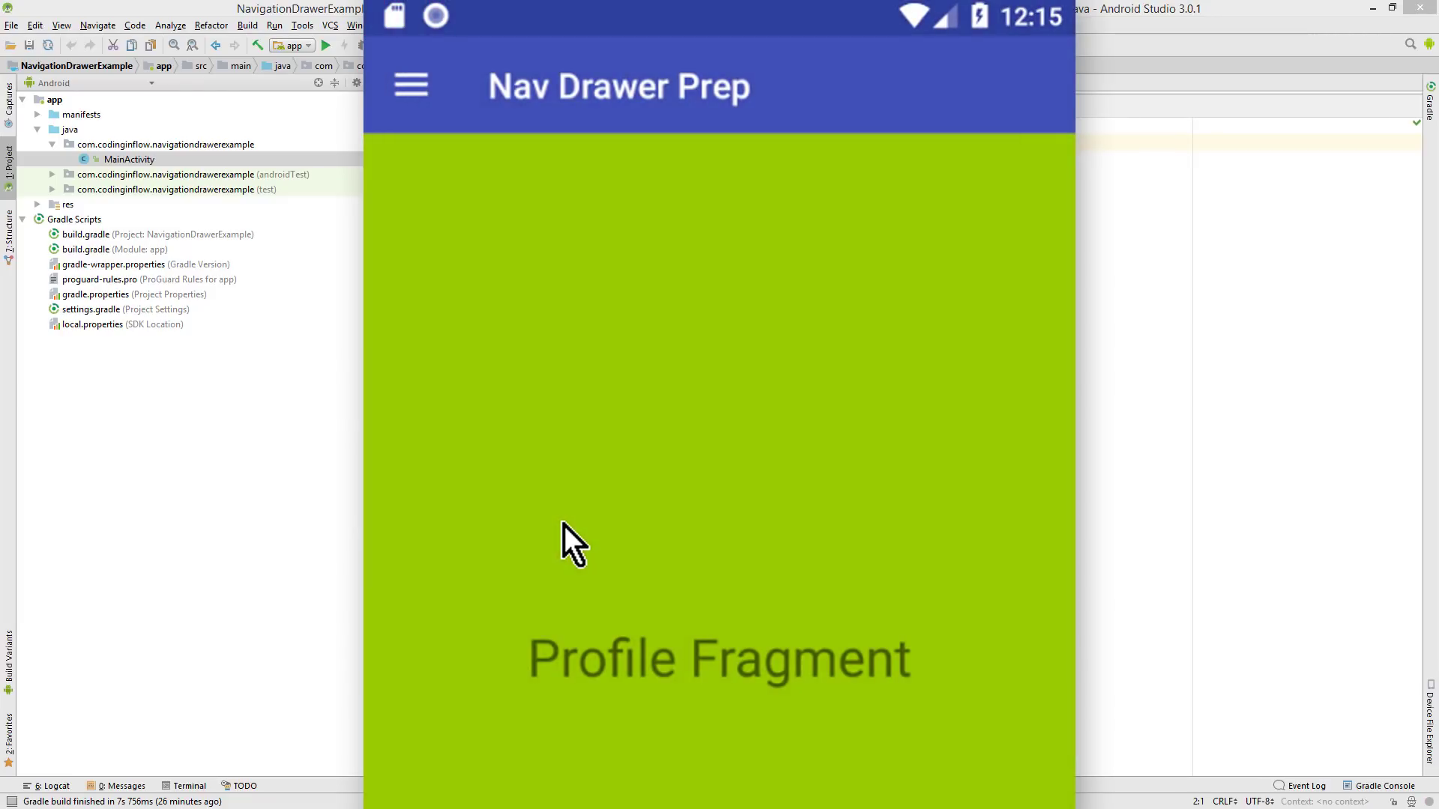
{"action": "left_click", "coordinate": [411, 87]}
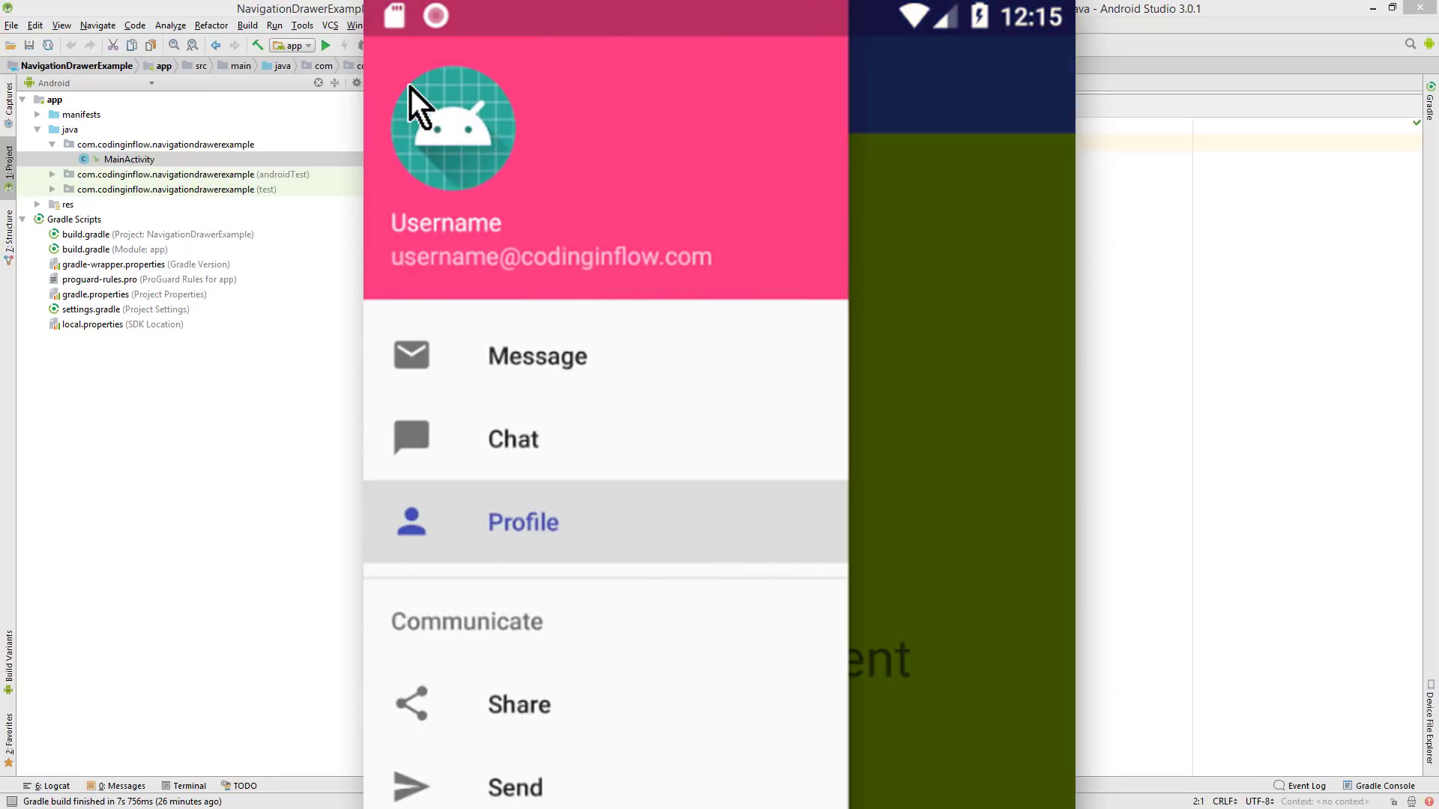
{"action": "left_click", "coordinate": [615, 381]}
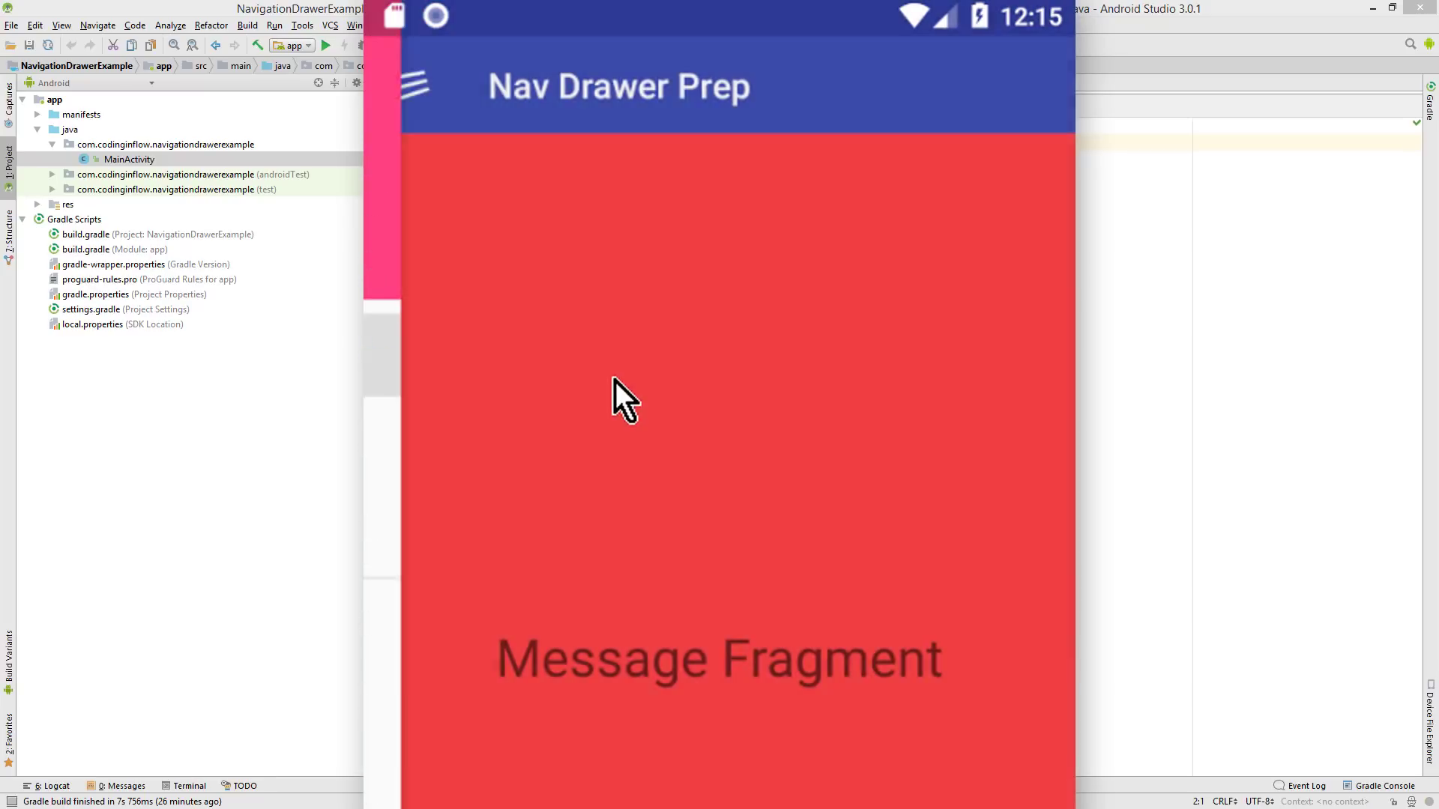
Step: Revisit the Chat and Message screens, then bring the Android Studio editor in front of the emulator
{"action": "left_click", "coordinate": [421, 101]}
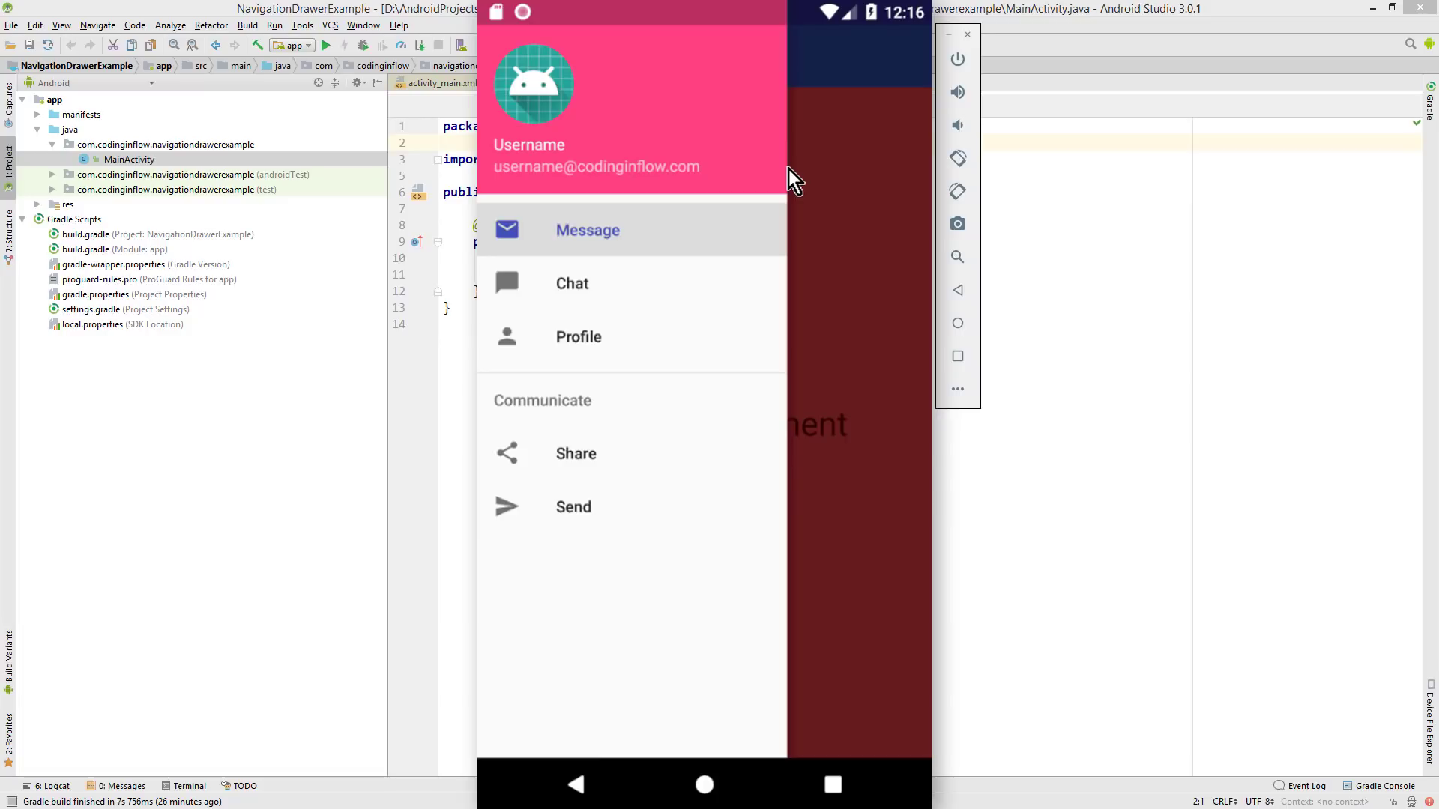
{"action": "left_click", "coordinate": [590, 286]}
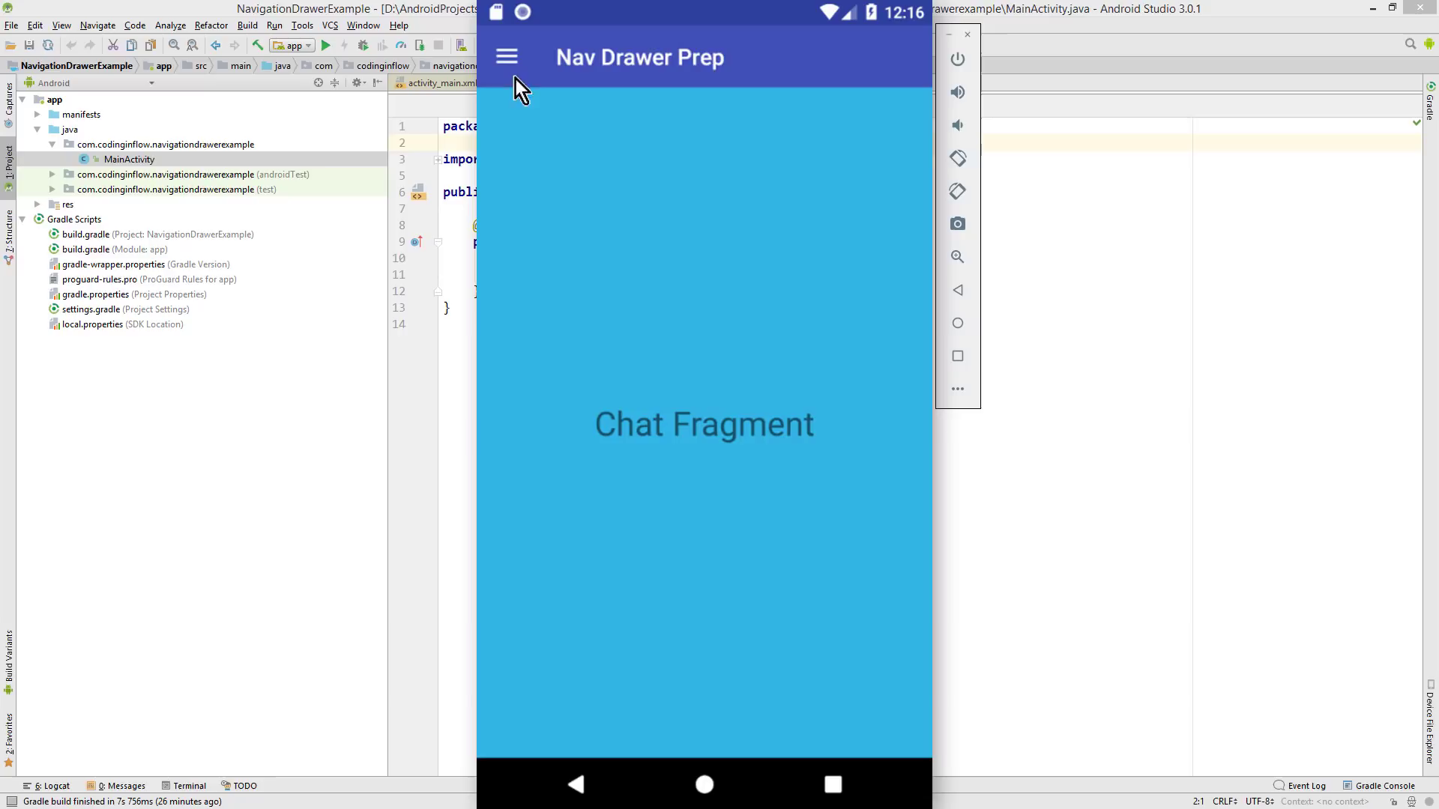
{"action": "left_click", "coordinate": [509, 63]}
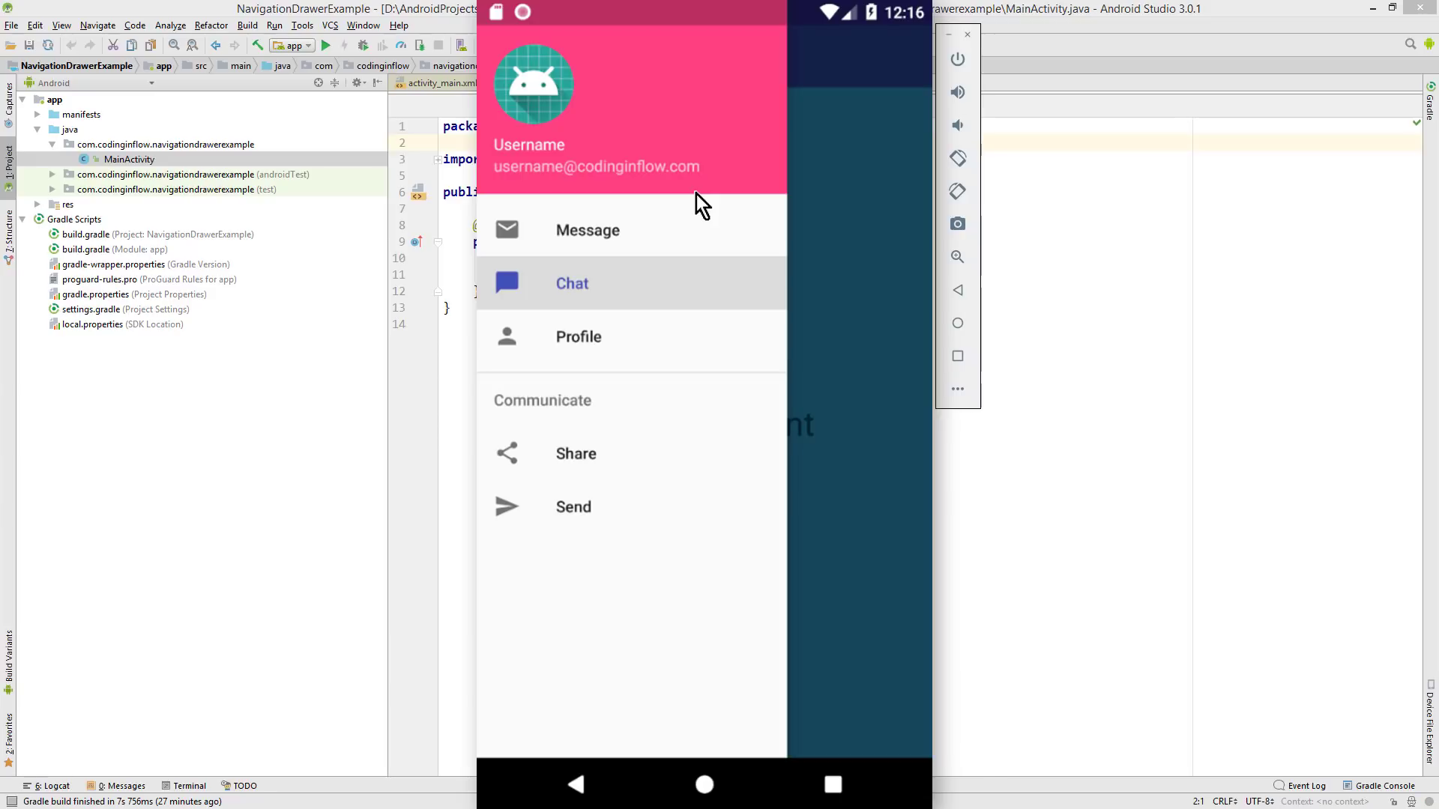
{"action": "left_click", "coordinate": [676, 233]}
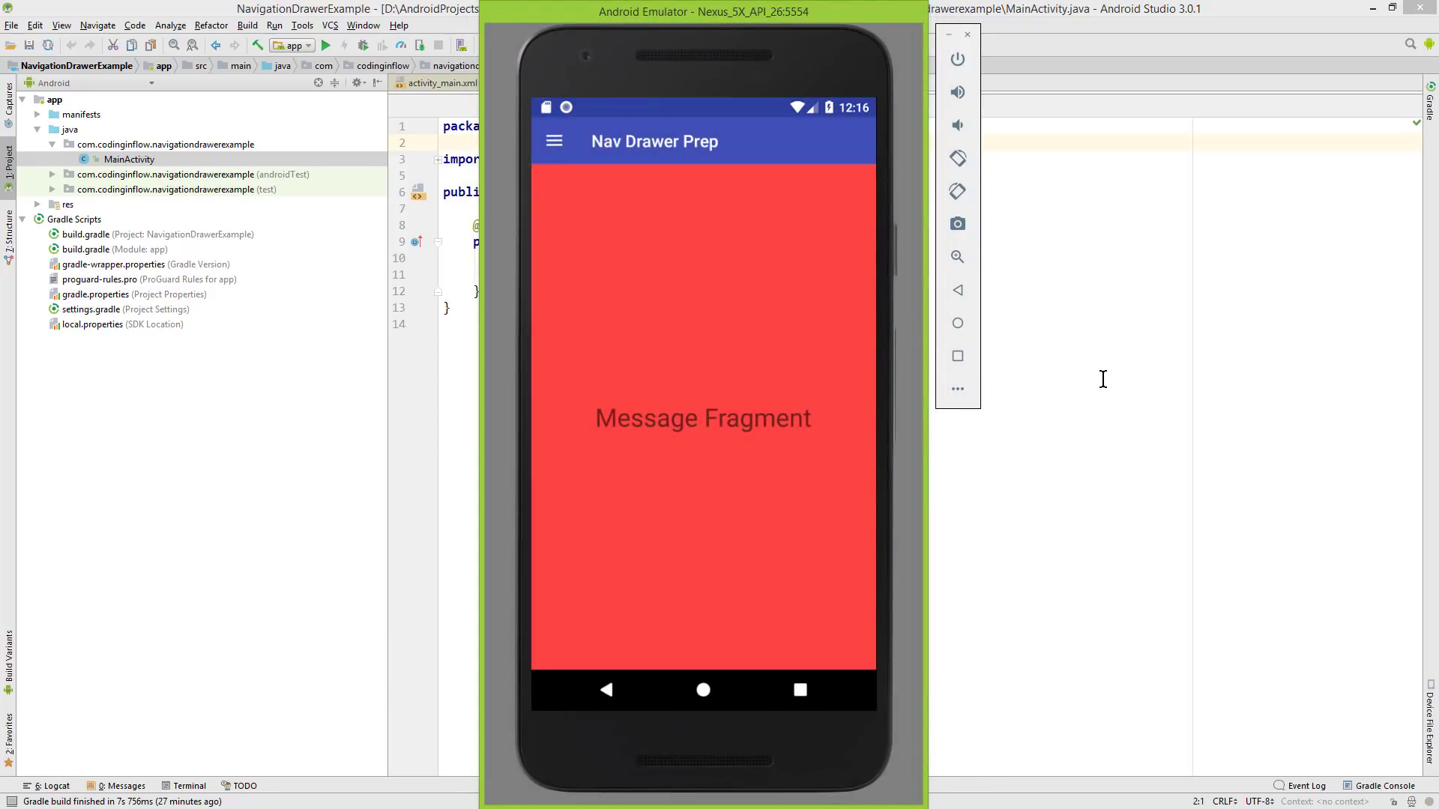
{"action": "left_click", "coordinate": [1102, 379]}
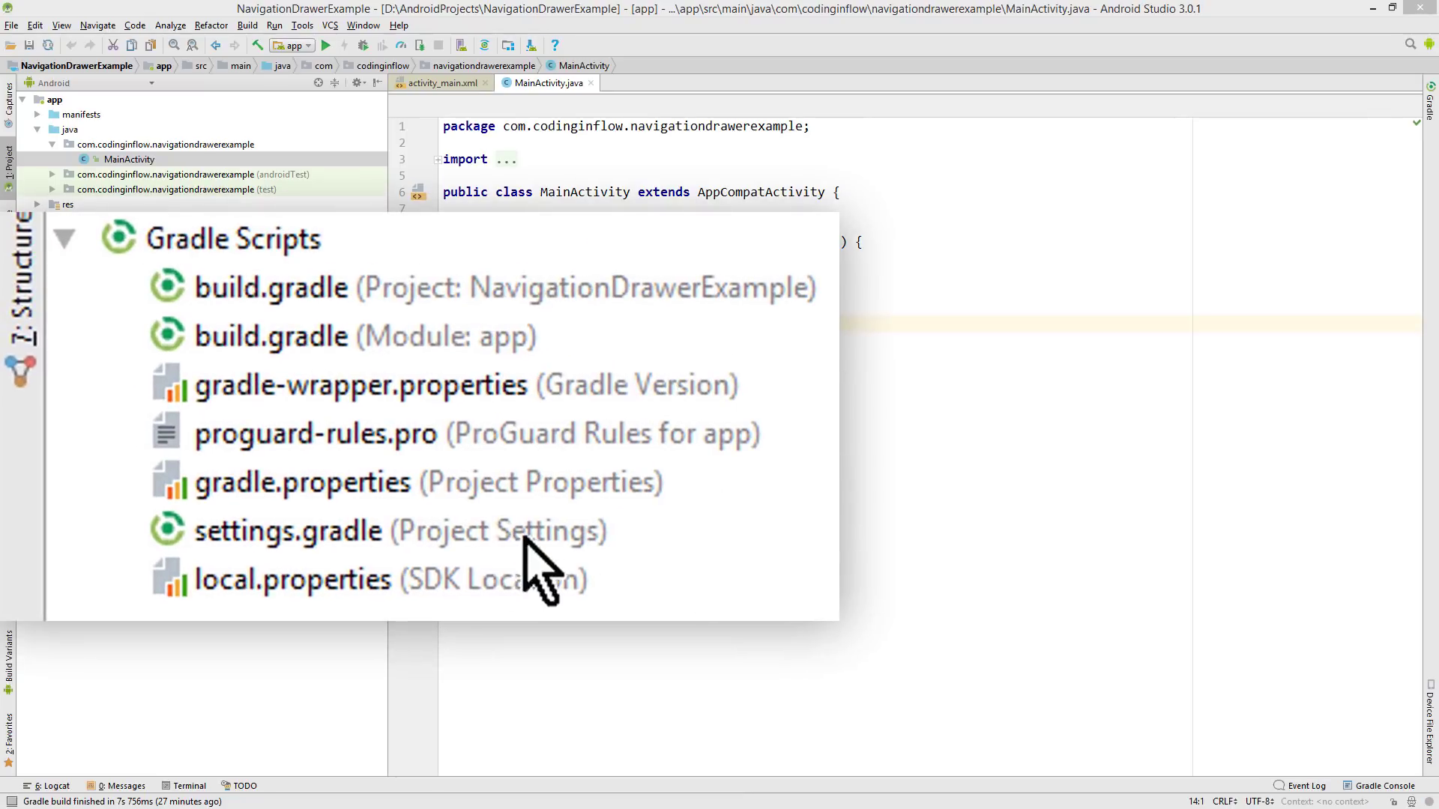
Step: In build.gradle (Module: app), duplicate the appcompat-v7 dependency line
{"action": "left_click", "coordinate": [112, 249]}
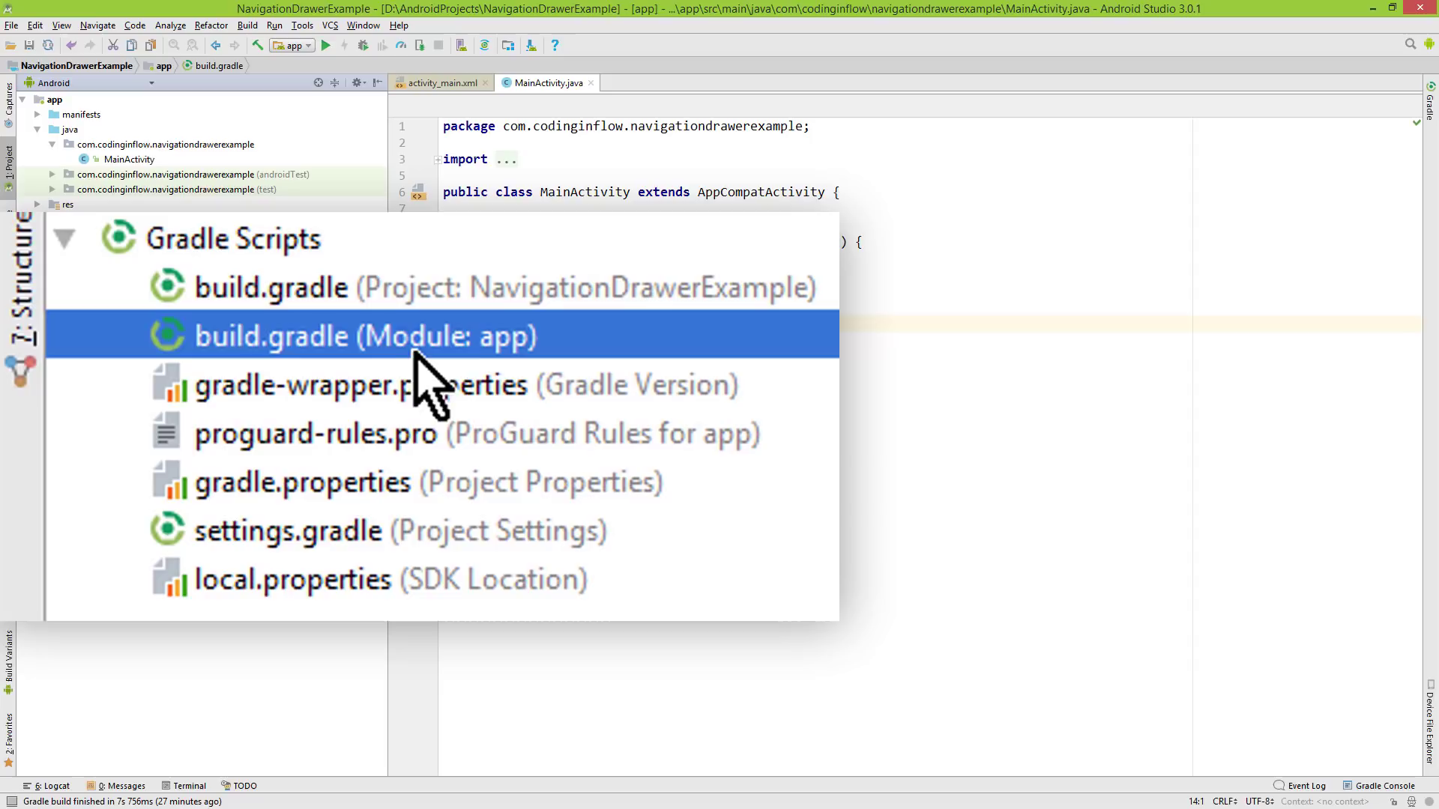
{"action": "double_click", "coordinate": [559, 338]}
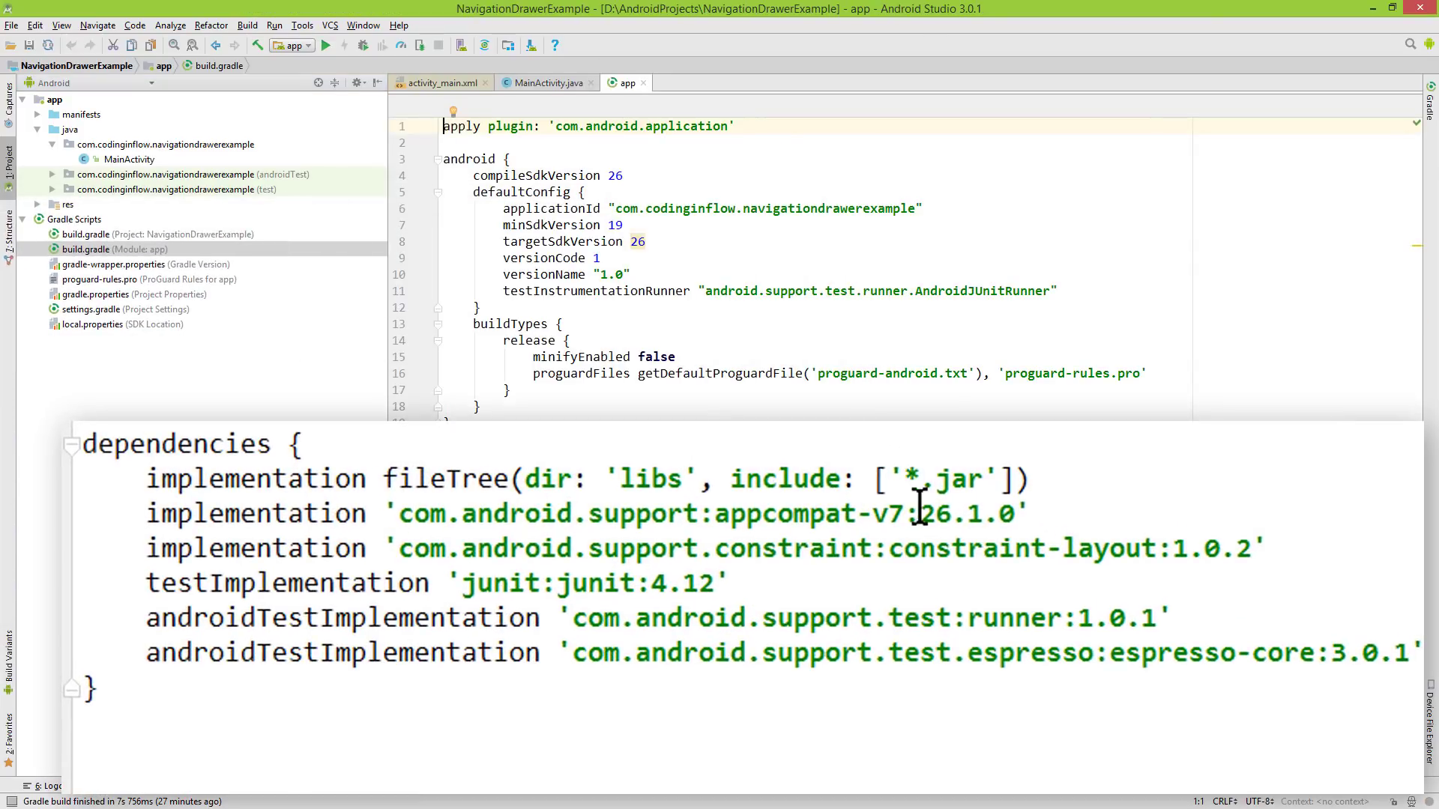
{"action": "left_click", "coordinate": [1066, 514]}
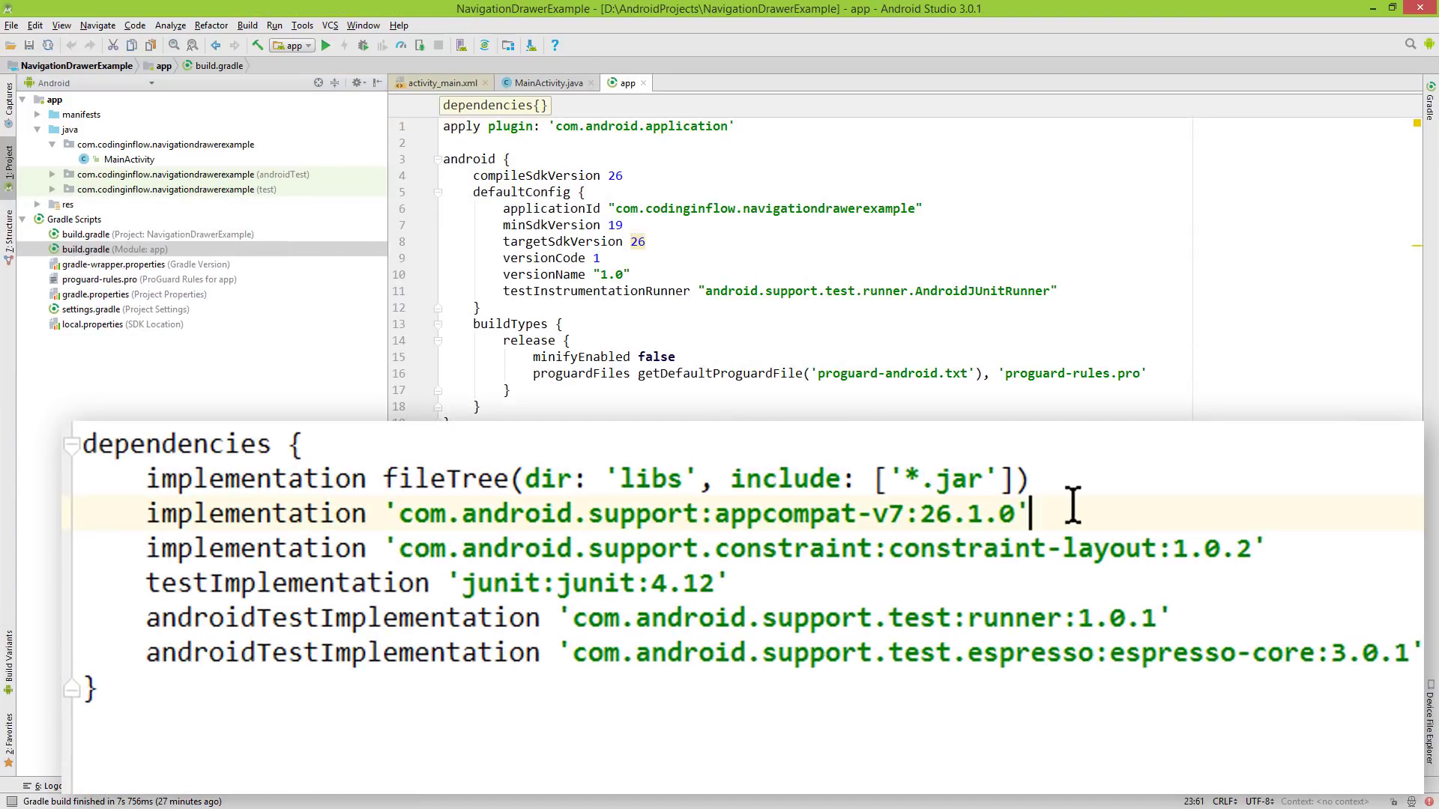
{"action": "left_click", "coordinate": [148, 513], "text": "shift"}
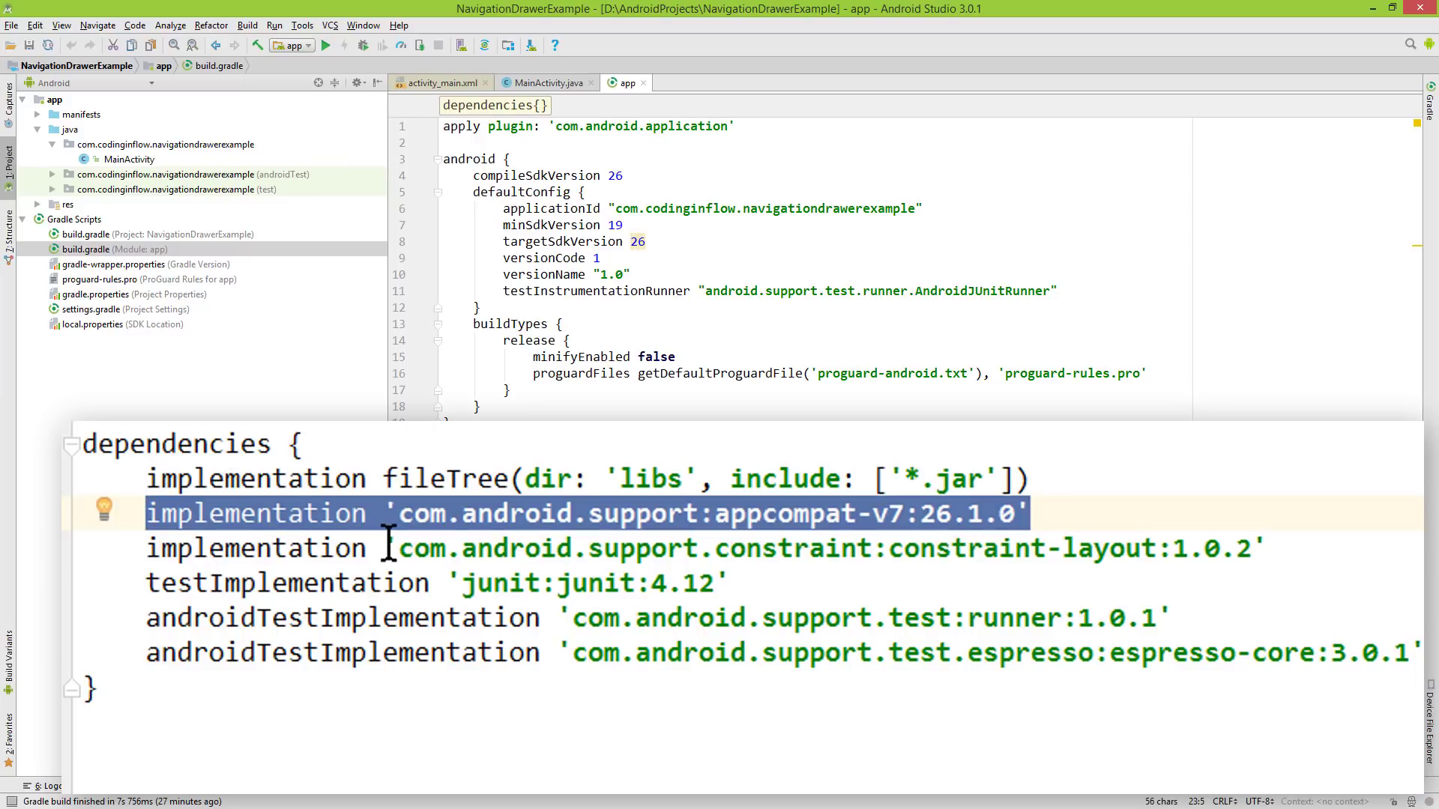
{"action": "left_click", "coordinate": [1269, 505]}
{"action": "key", "text": "ctrl+d"}
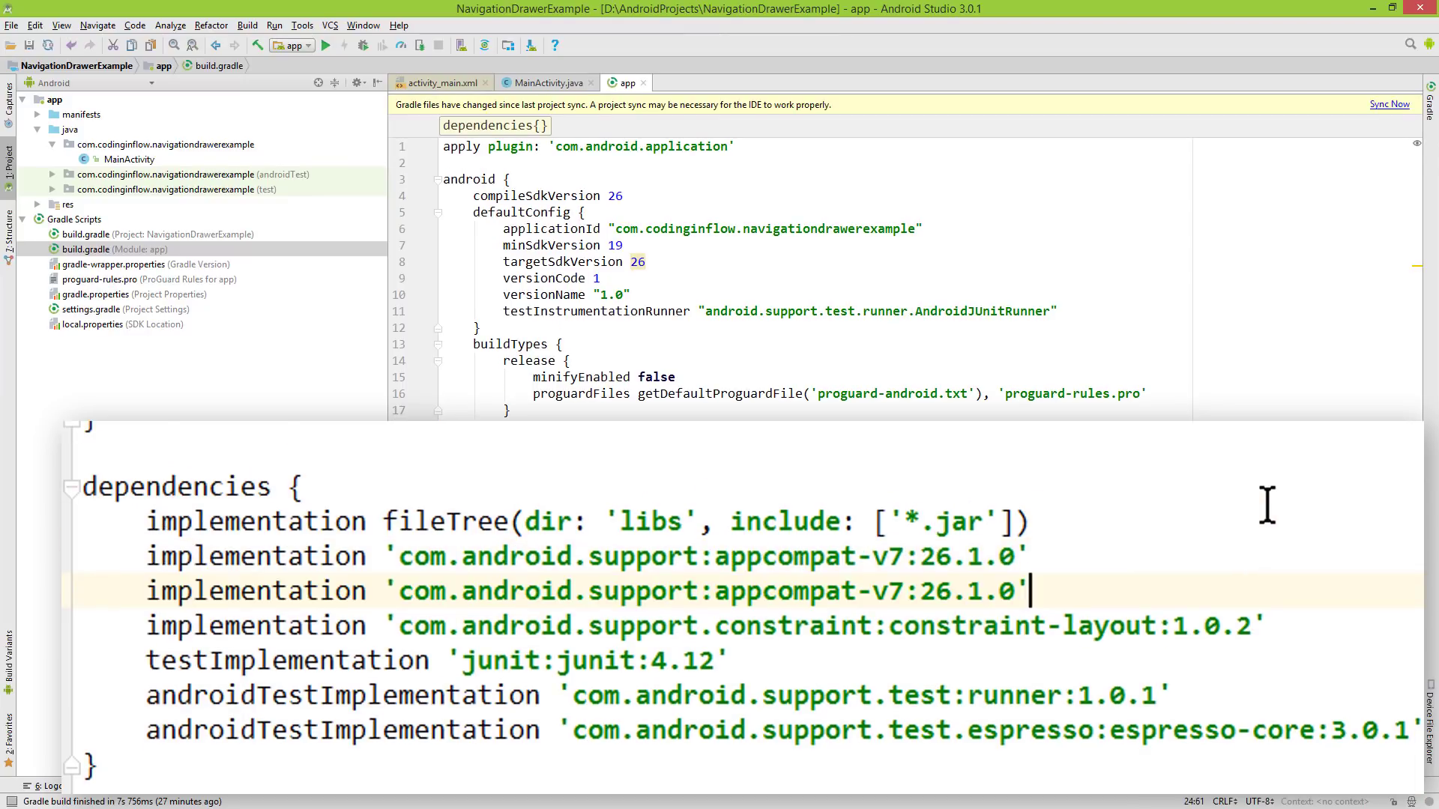
Step: Change the copy to com.android.support:design:26.1.0 and sync the project
{"action": "left_click", "coordinate": [905, 591]}
{"action": "left_click", "coordinate": [717, 592], "text": "shift"}
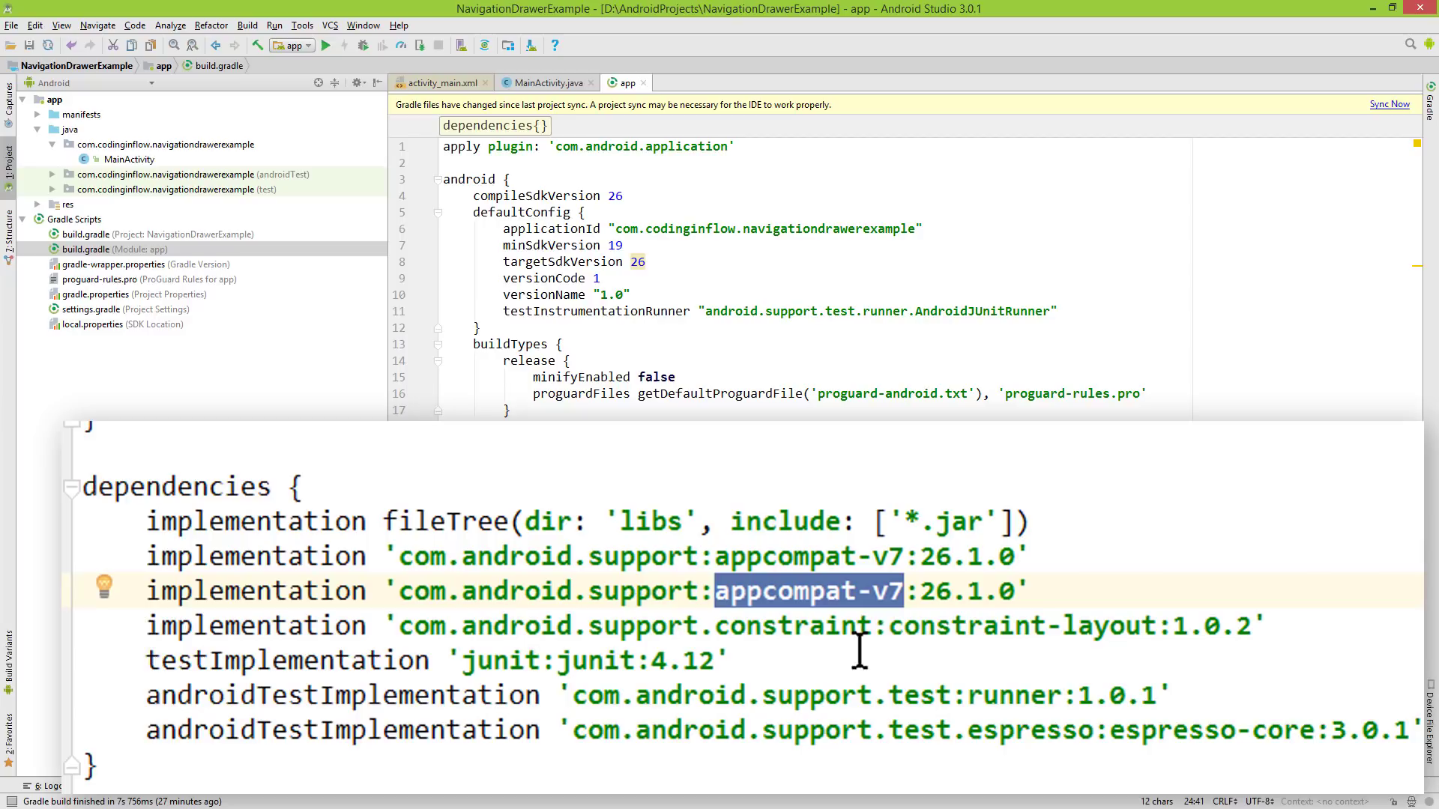
{"action": "type", "text": "design"}
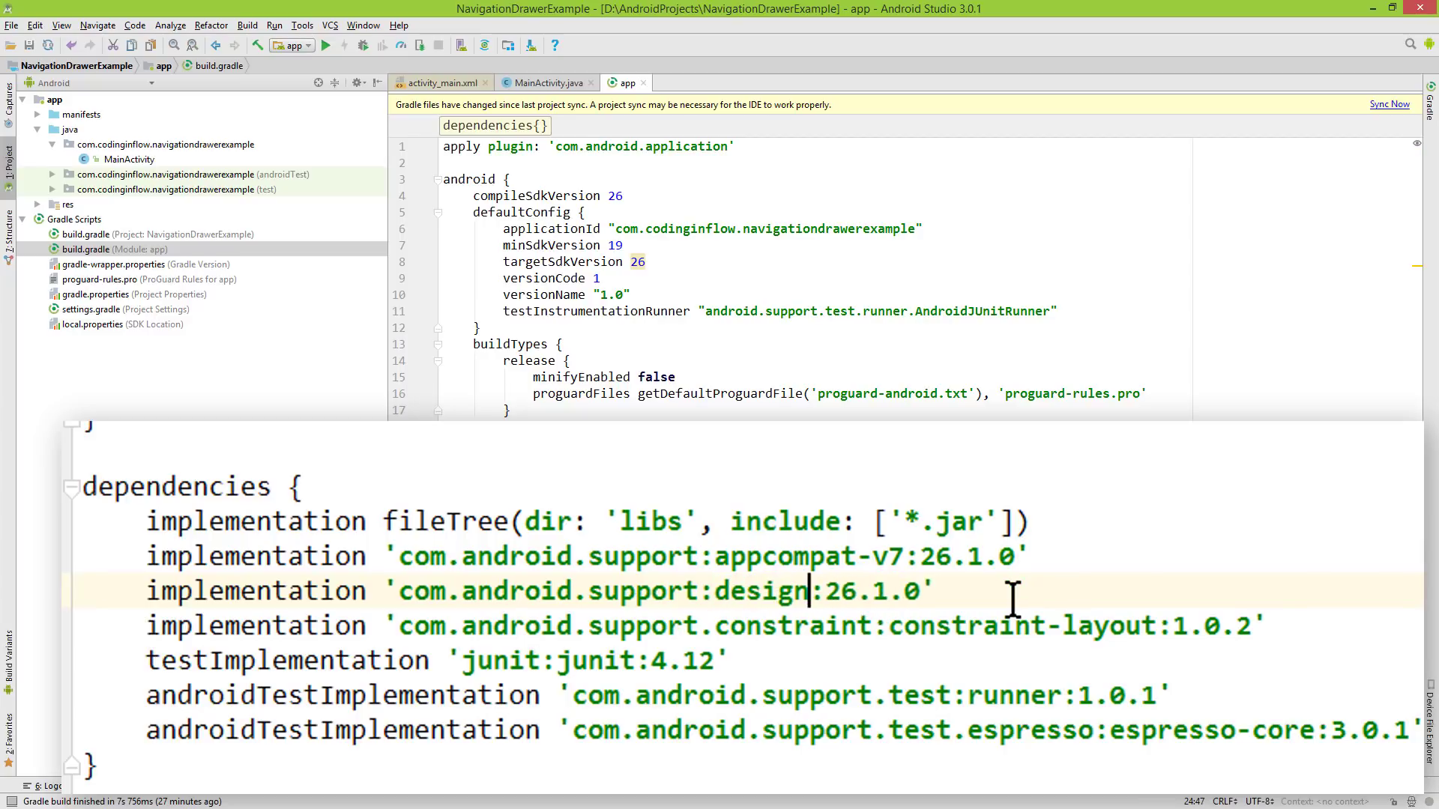
{"action": "left_click", "coordinate": [972, 592], "text": "shift"}
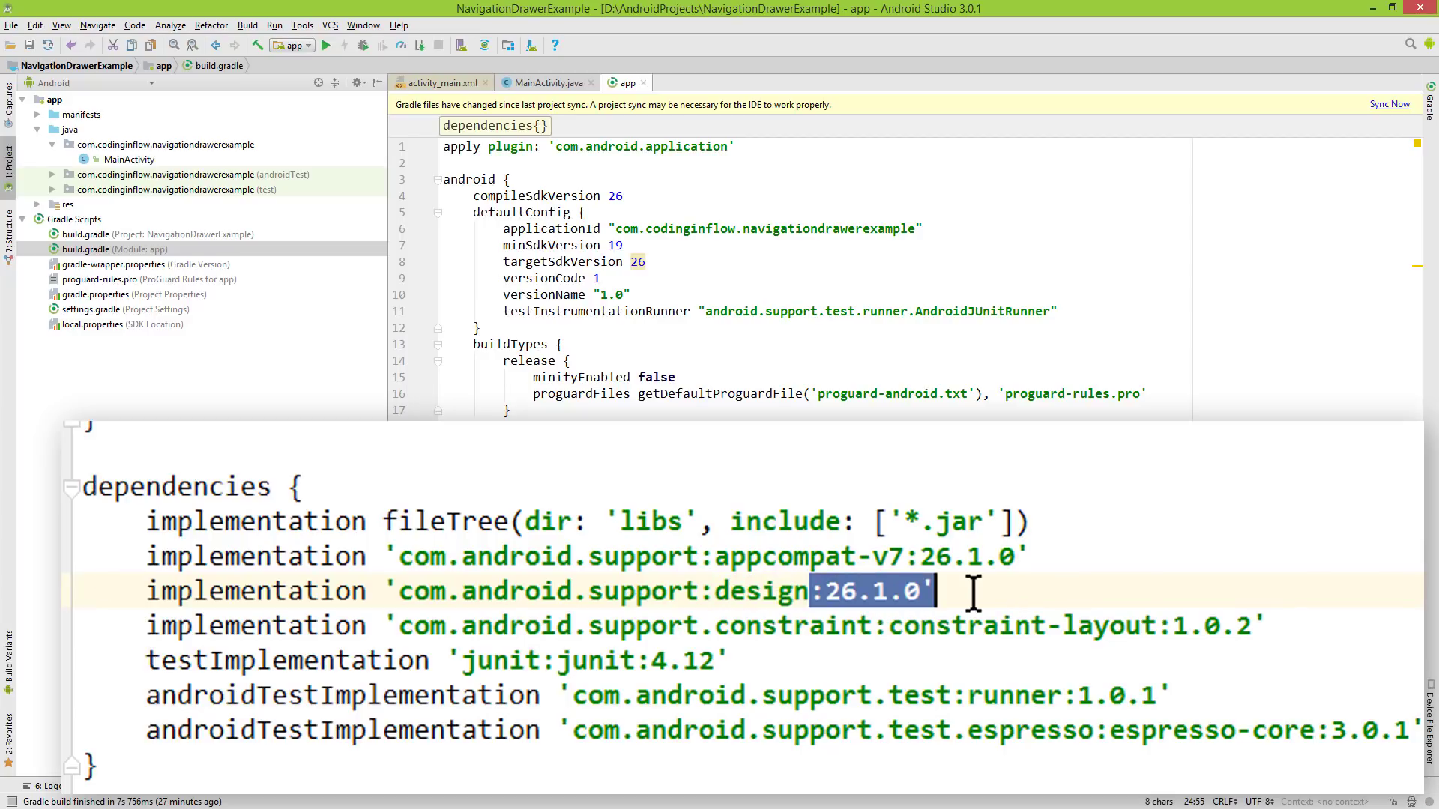
{"action": "left_click", "coordinate": [921, 557]}
{"action": "left_click", "coordinate": [1048, 551], "text": "shift"}
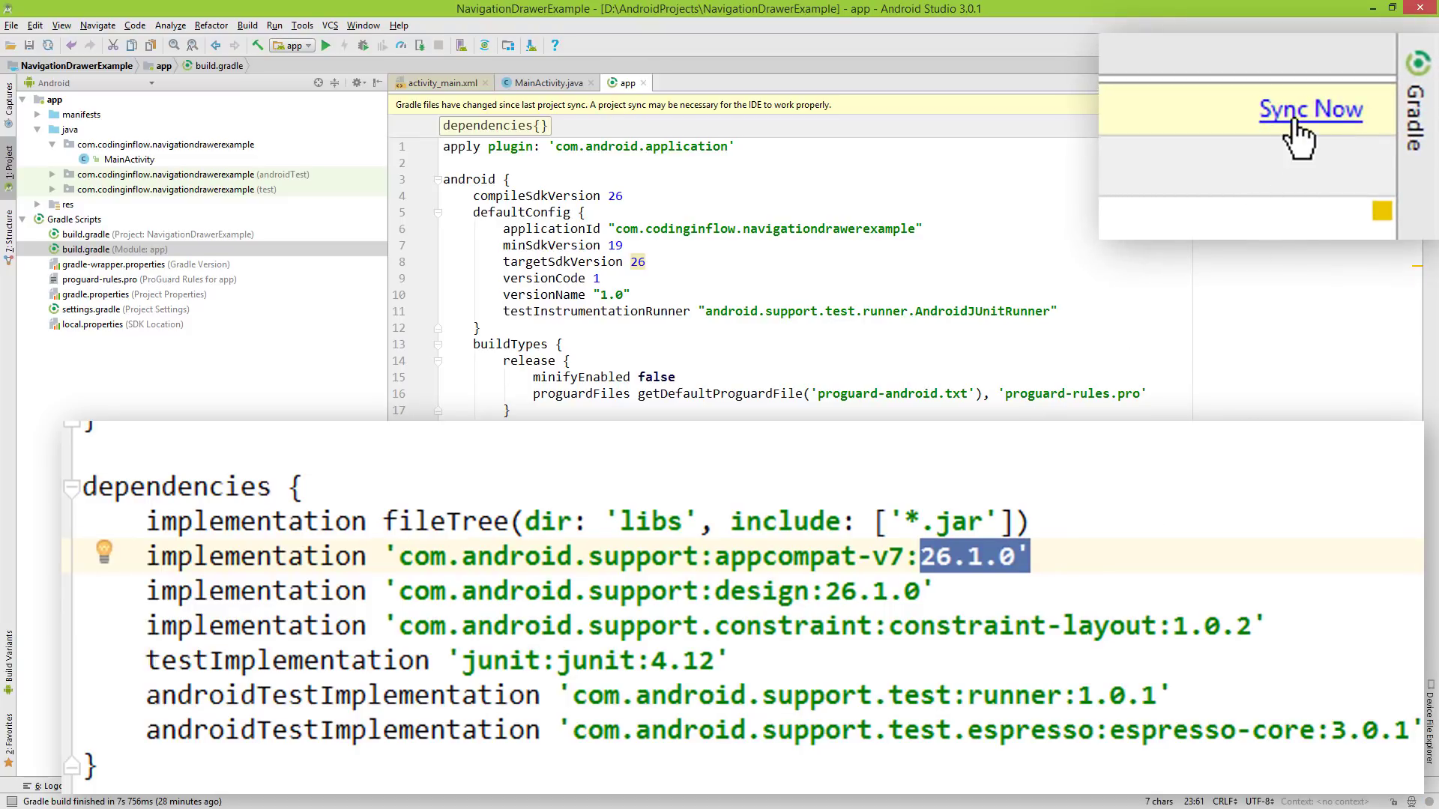
{"action": "left_click", "coordinate": [1379, 108]}
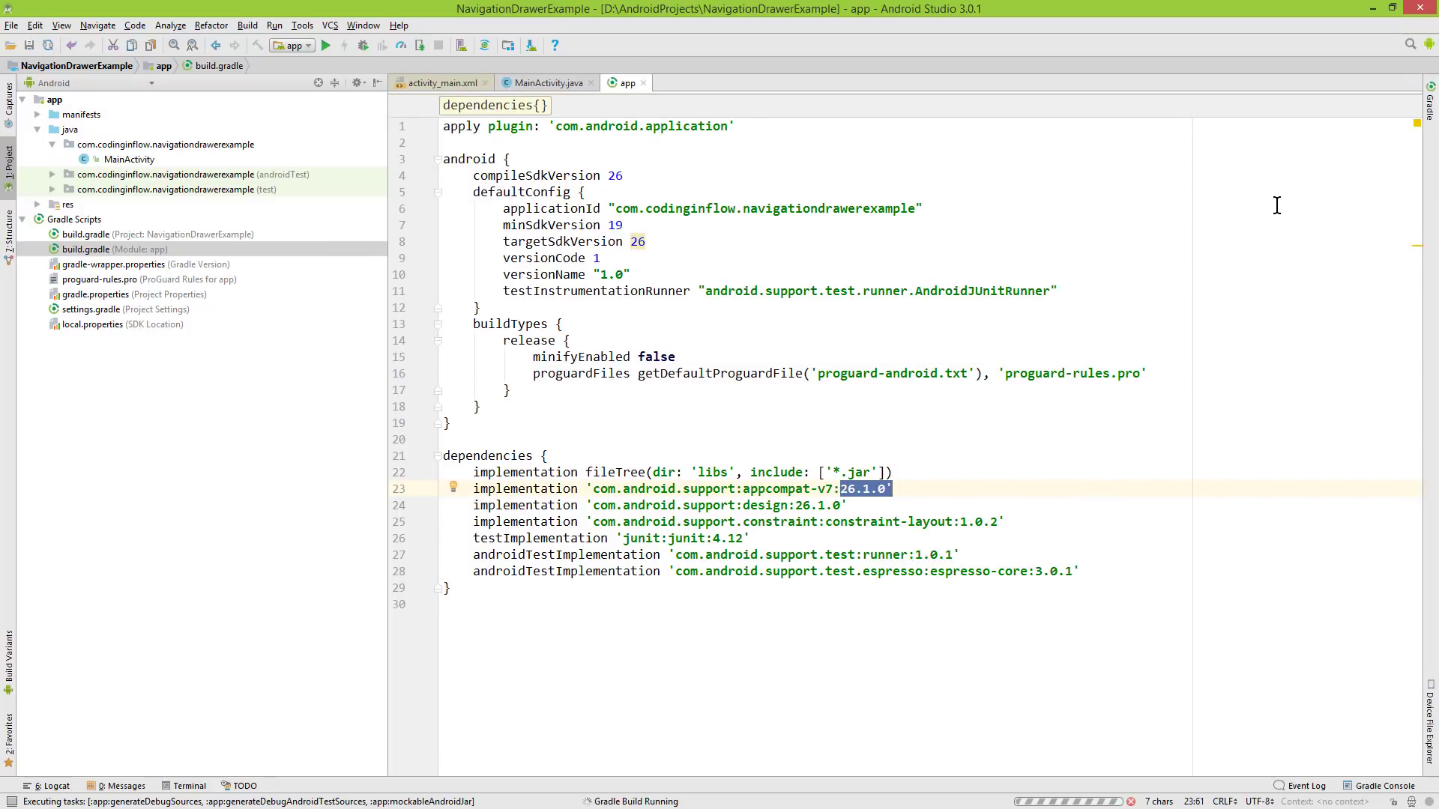
{"action": "left_click", "coordinate": [954, 491]}
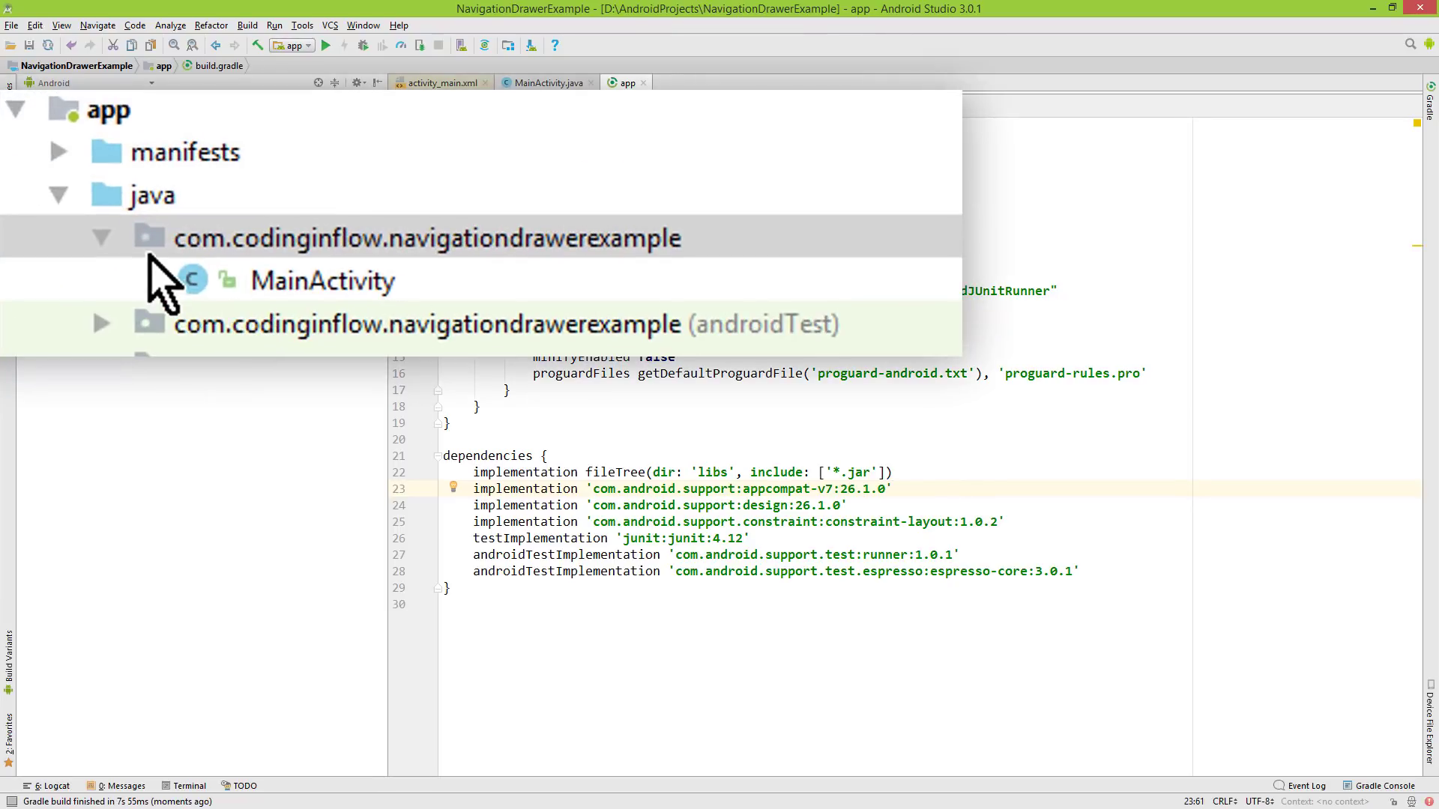
{"action": "right_click", "coordinate": [168, 268]}
{"action": "mouse_move", "coordinate": [654, 443]}
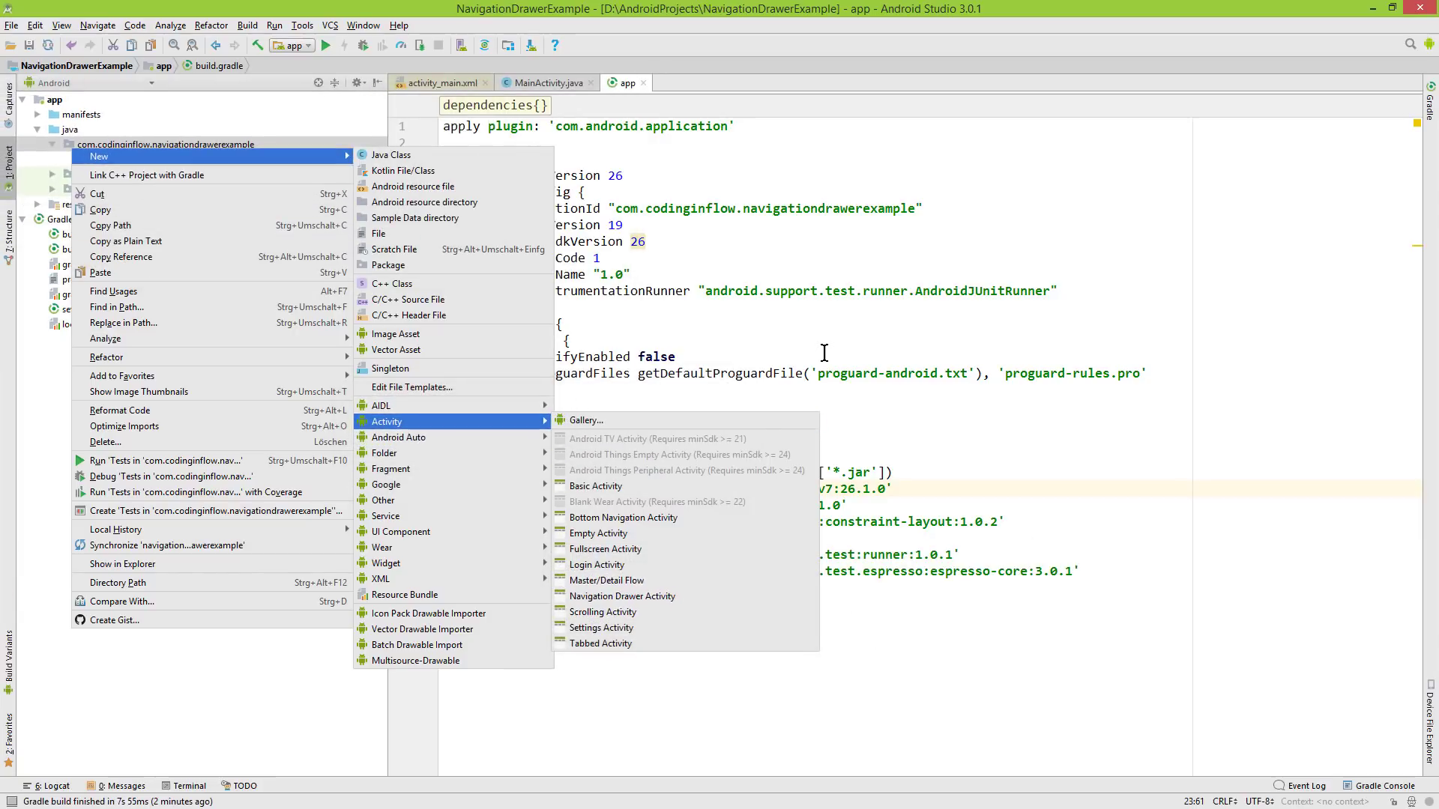
{"action": "left_click", "coordinate": [824, 353]}
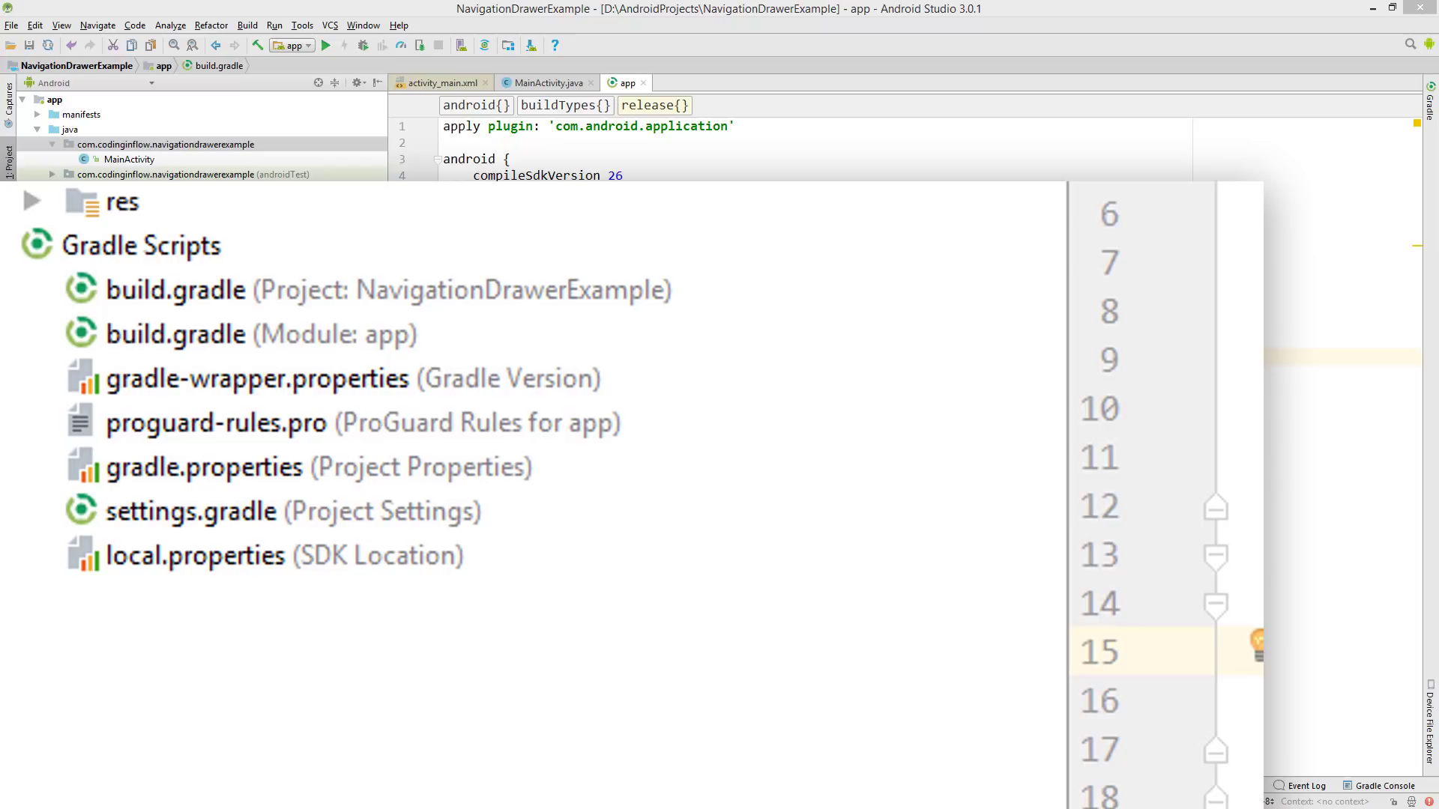
Step: Start a new Vector Asset in the res/drawable folder
{"action": "left_click", "coordinate": [32, 203]}
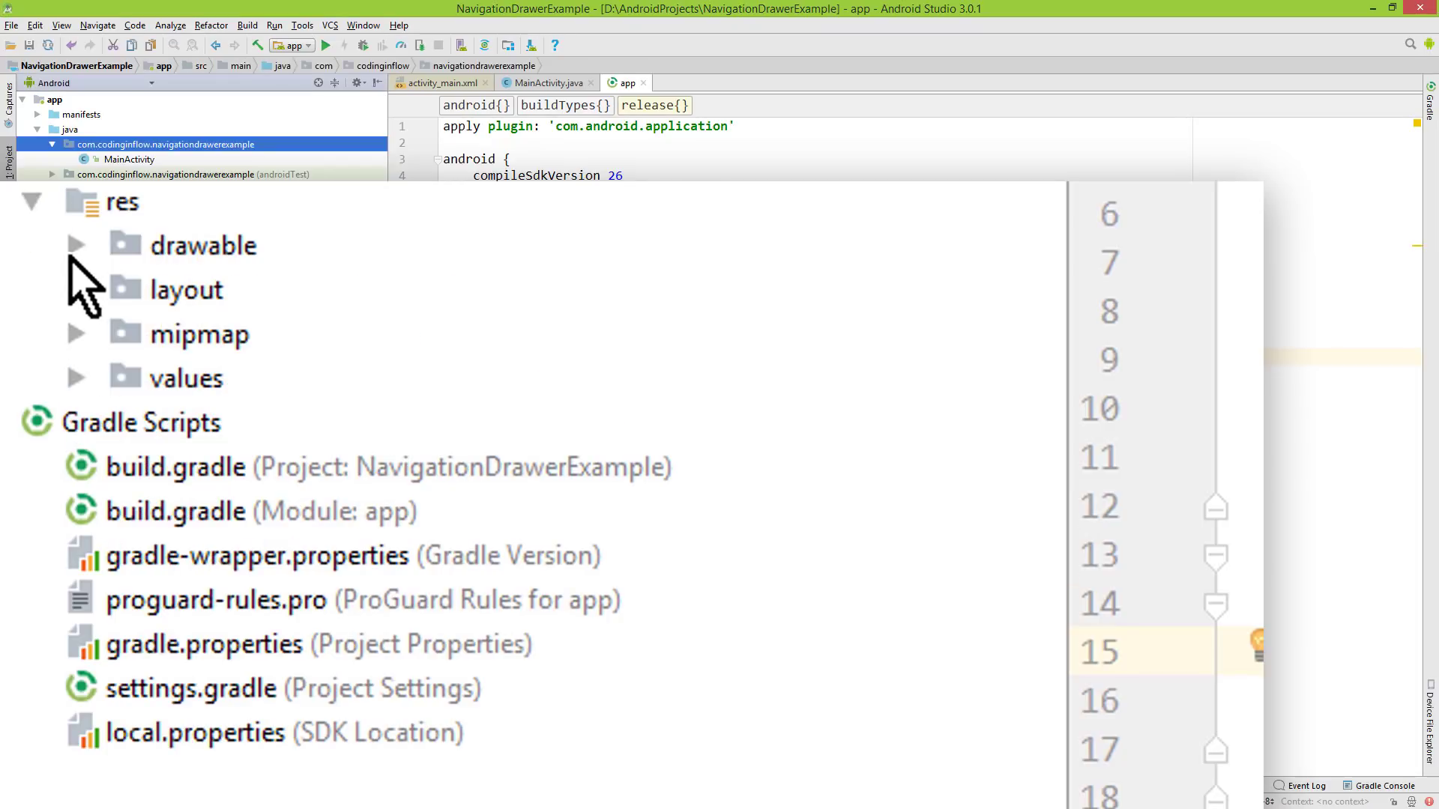
{"action": "left_click", "coordinate": [72, 248]}
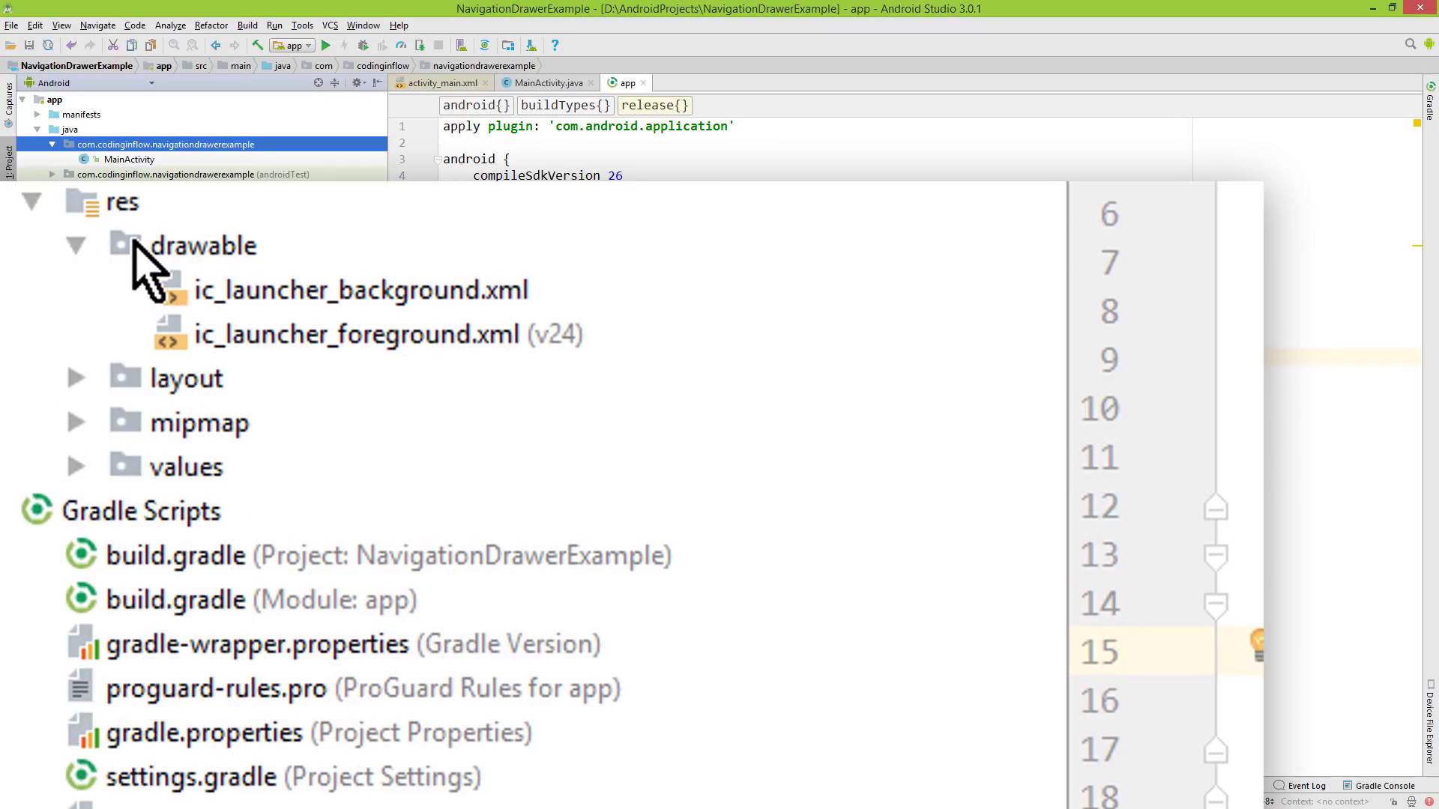
{"action": "right_click", "coordinate": [133, 240]}
{"action": "mouse_move", "coordinate": [489, 266]}
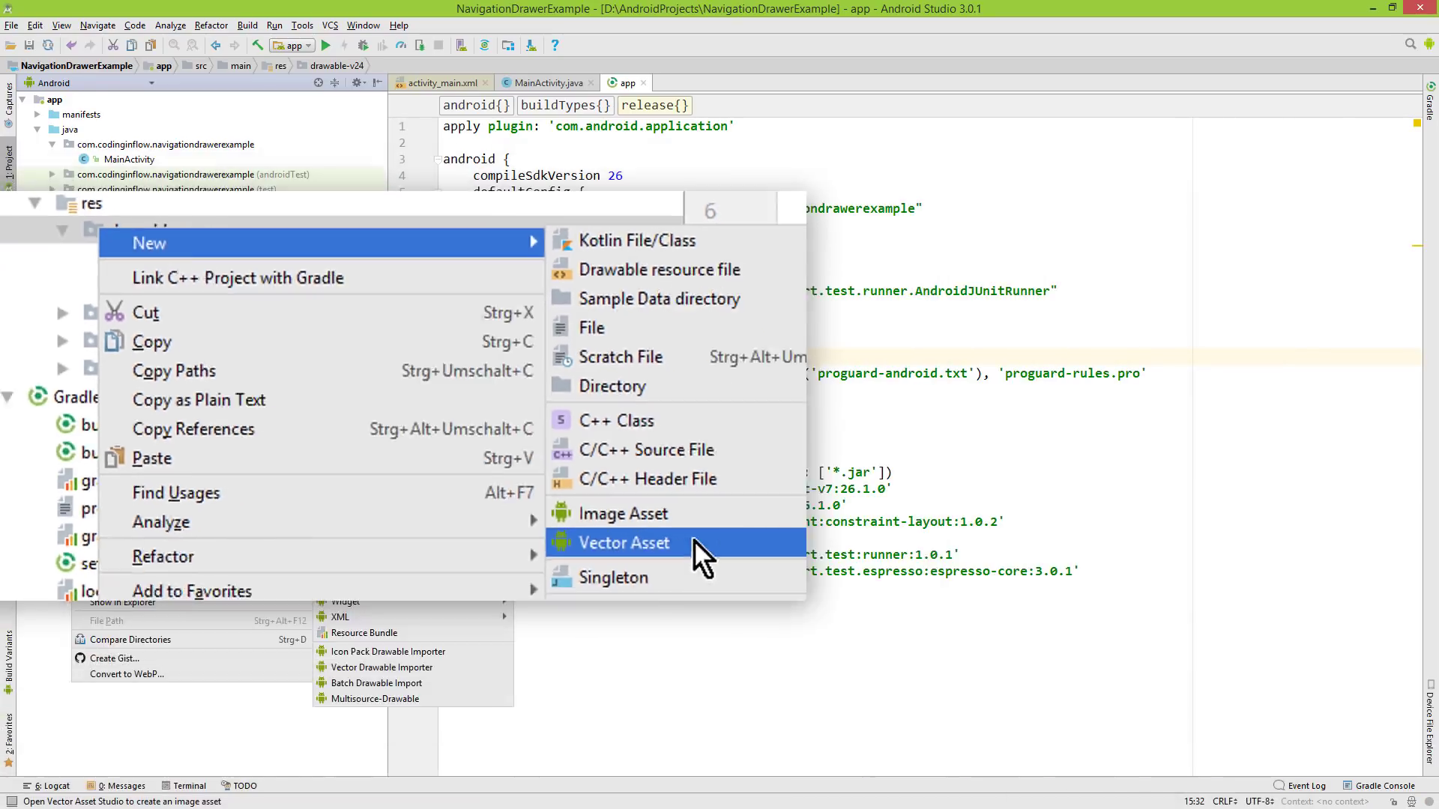
{"action": "left_click", "coordinate": [1085, 739]}
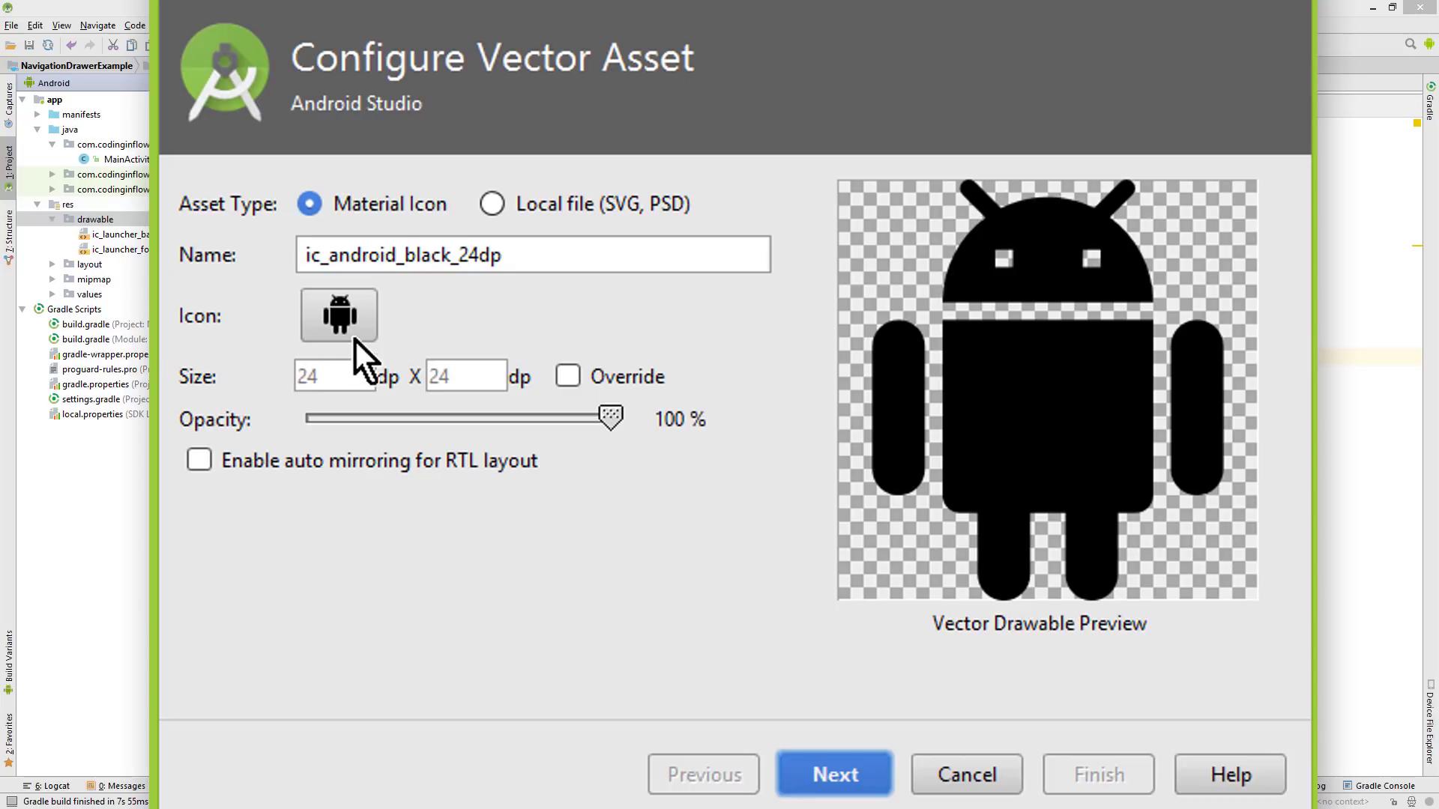
Step: Choose the email envelope clip art, name it ic_message and finish creating the drawable
{"action": "left_click", "coordinate": [350, 318]}
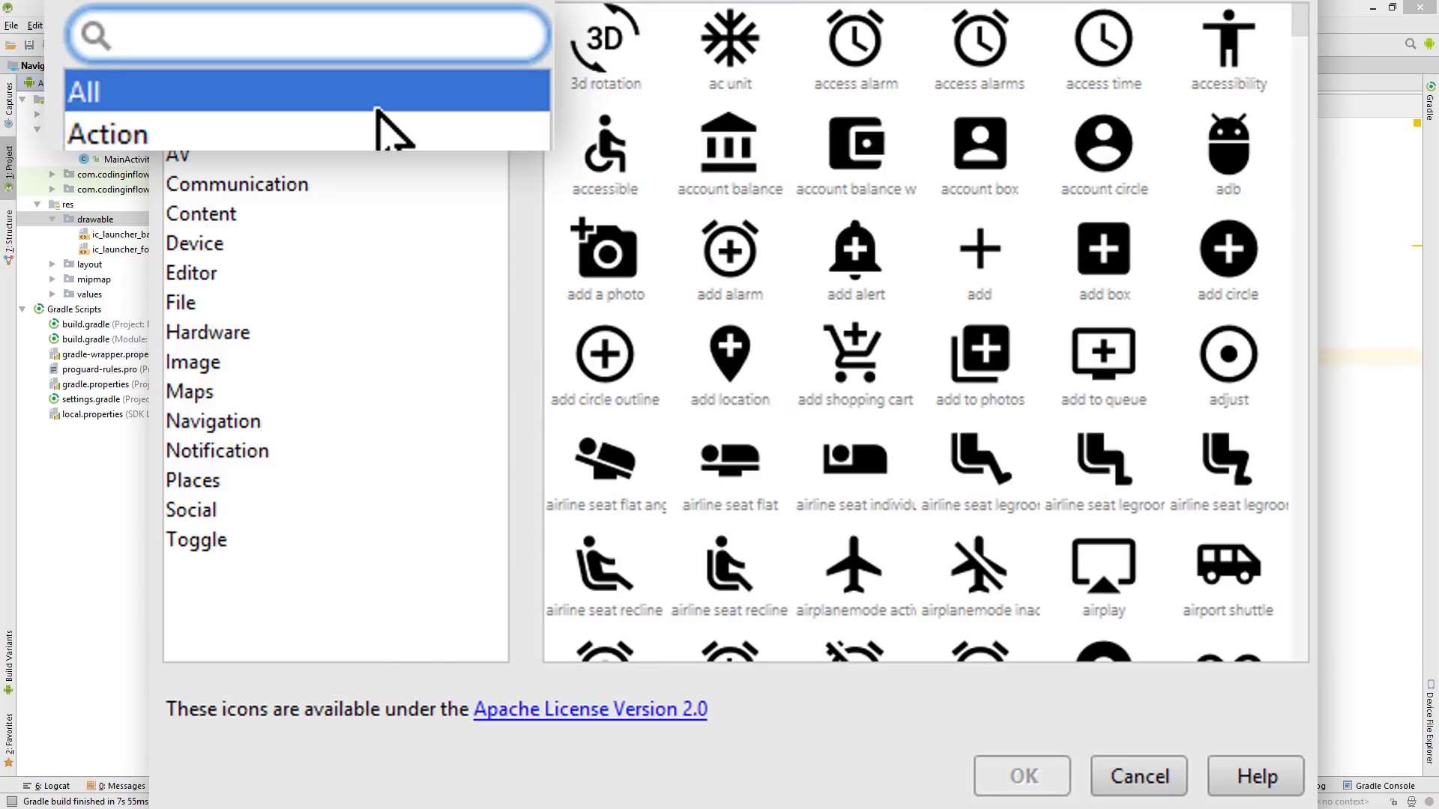
{"action": "type", "text": "mail"}
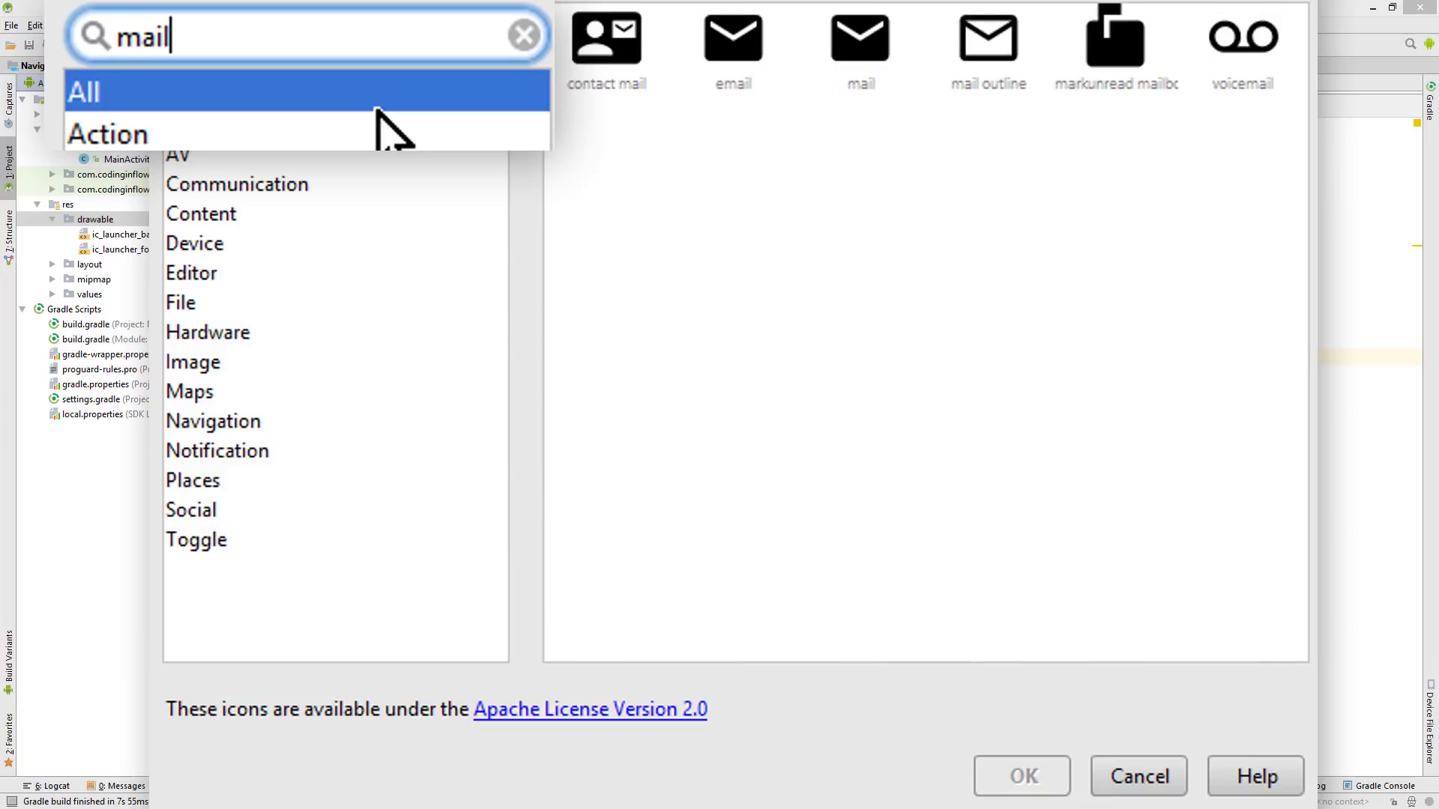
{"action": "left_click", "coordinate": [732, 45]}
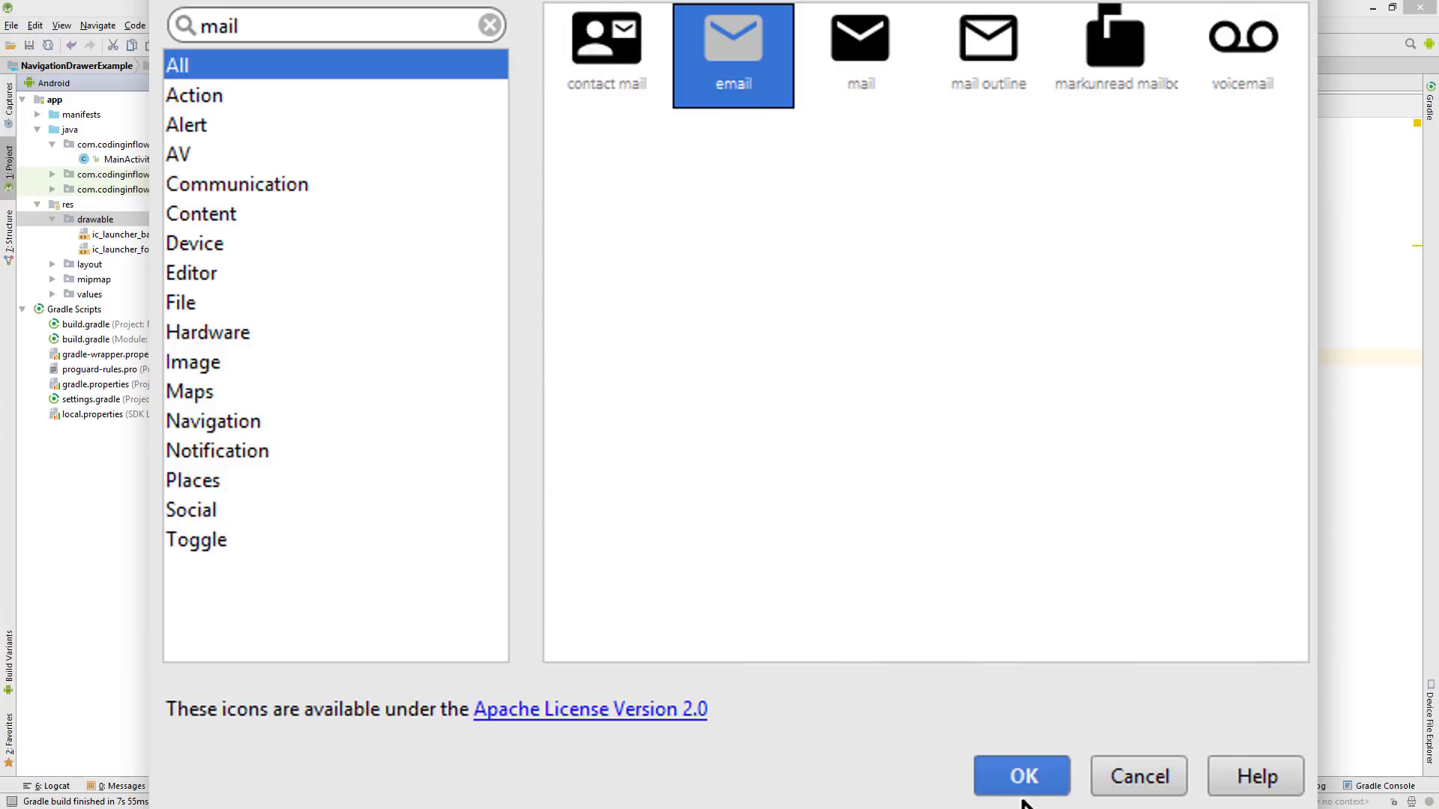
{"action": "left_click", "coordinate": [1021, 775]}
{"action": "left_click", "coordinate": [599, 261]}
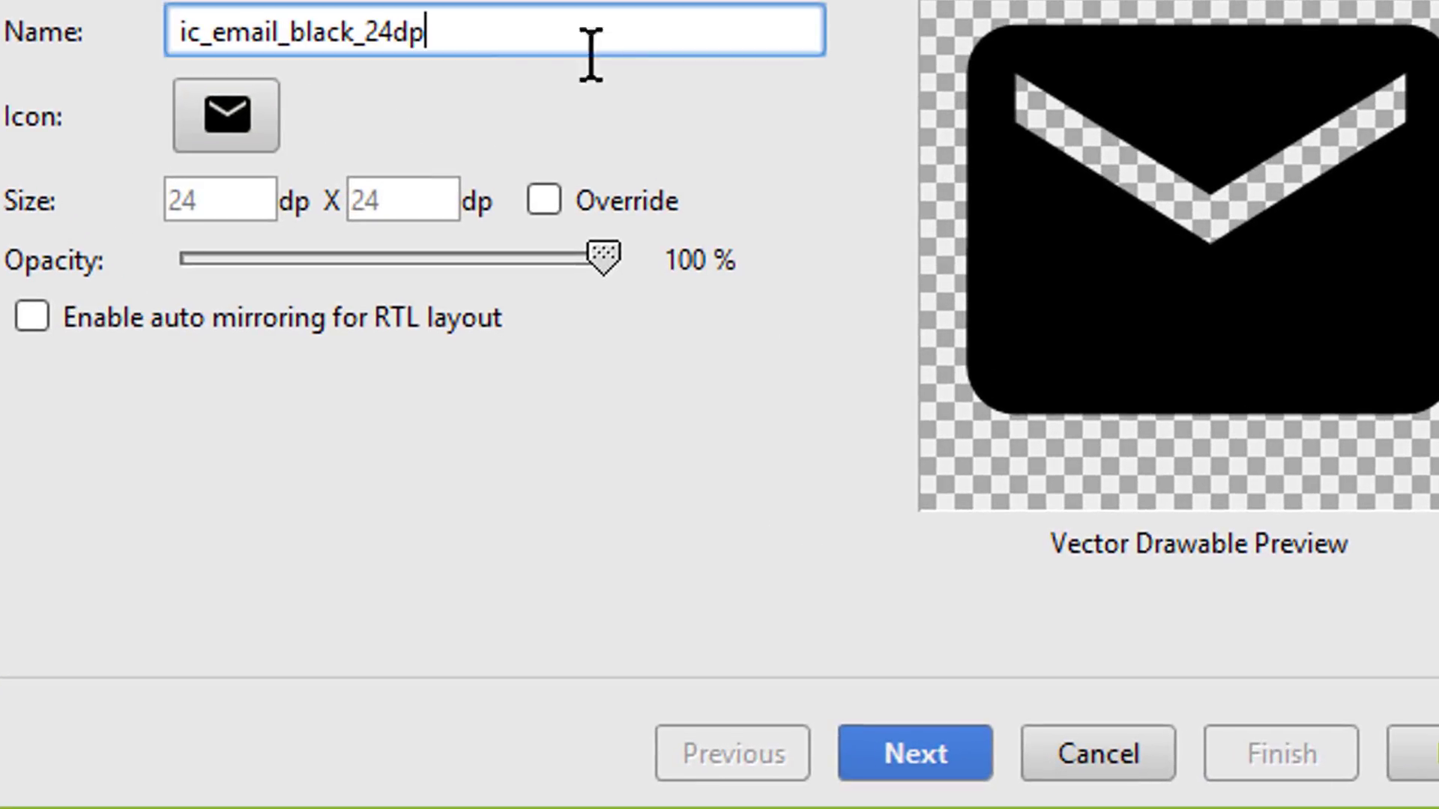
{"action": "left_click", "coordinate": [212, 32], "text": "shift"}
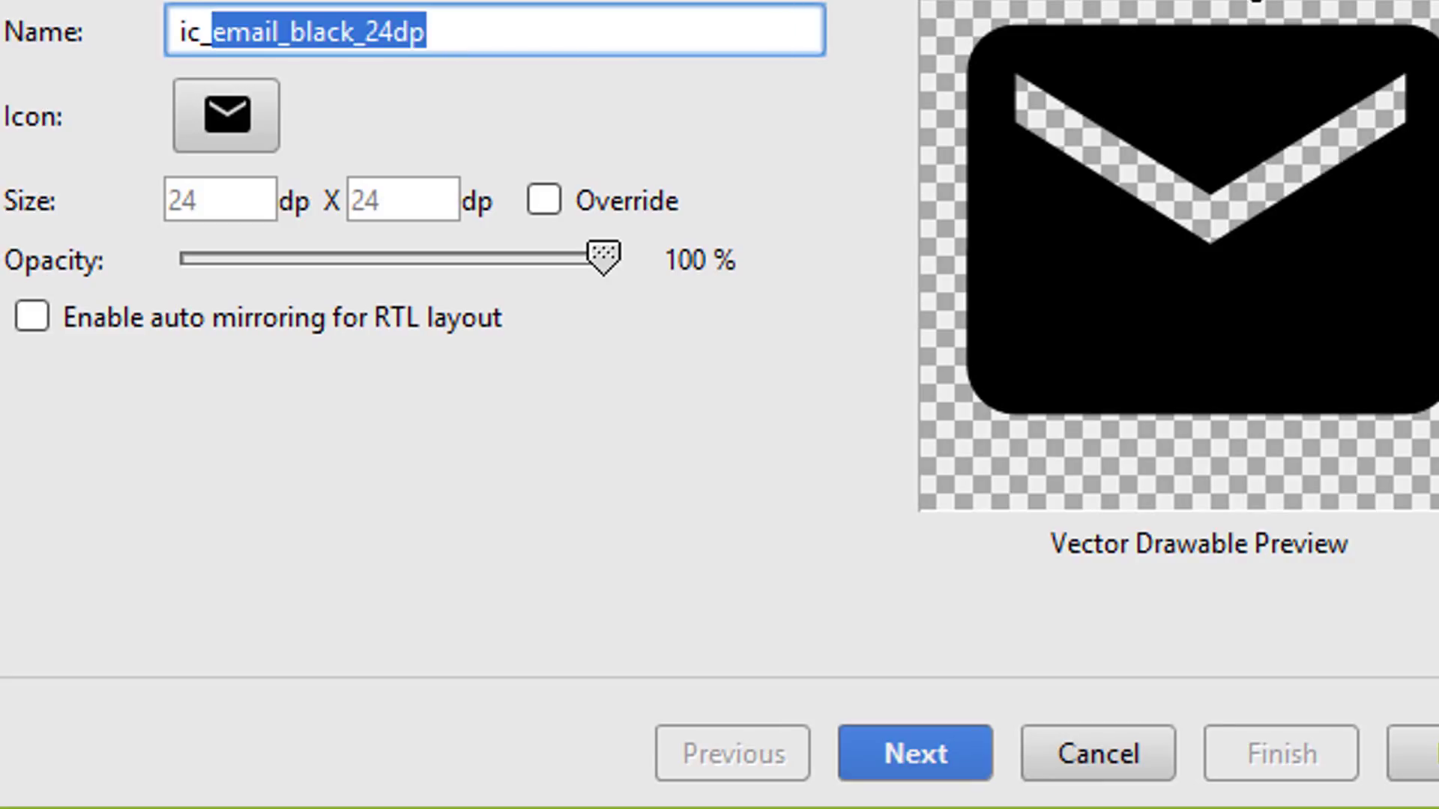
{"action": "type", "text": "message"}
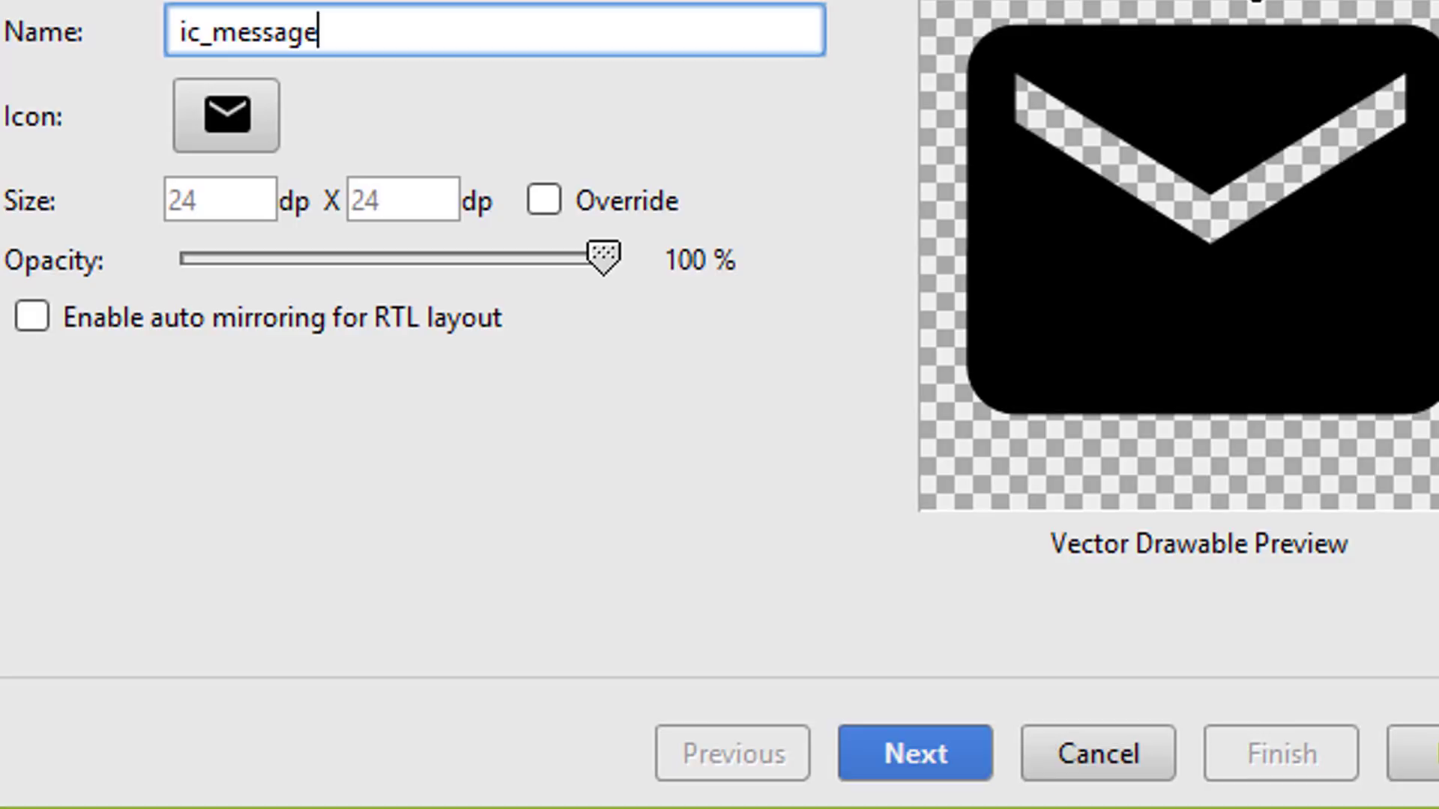
{"action": "left_click", "coordinate": [964, 765]}
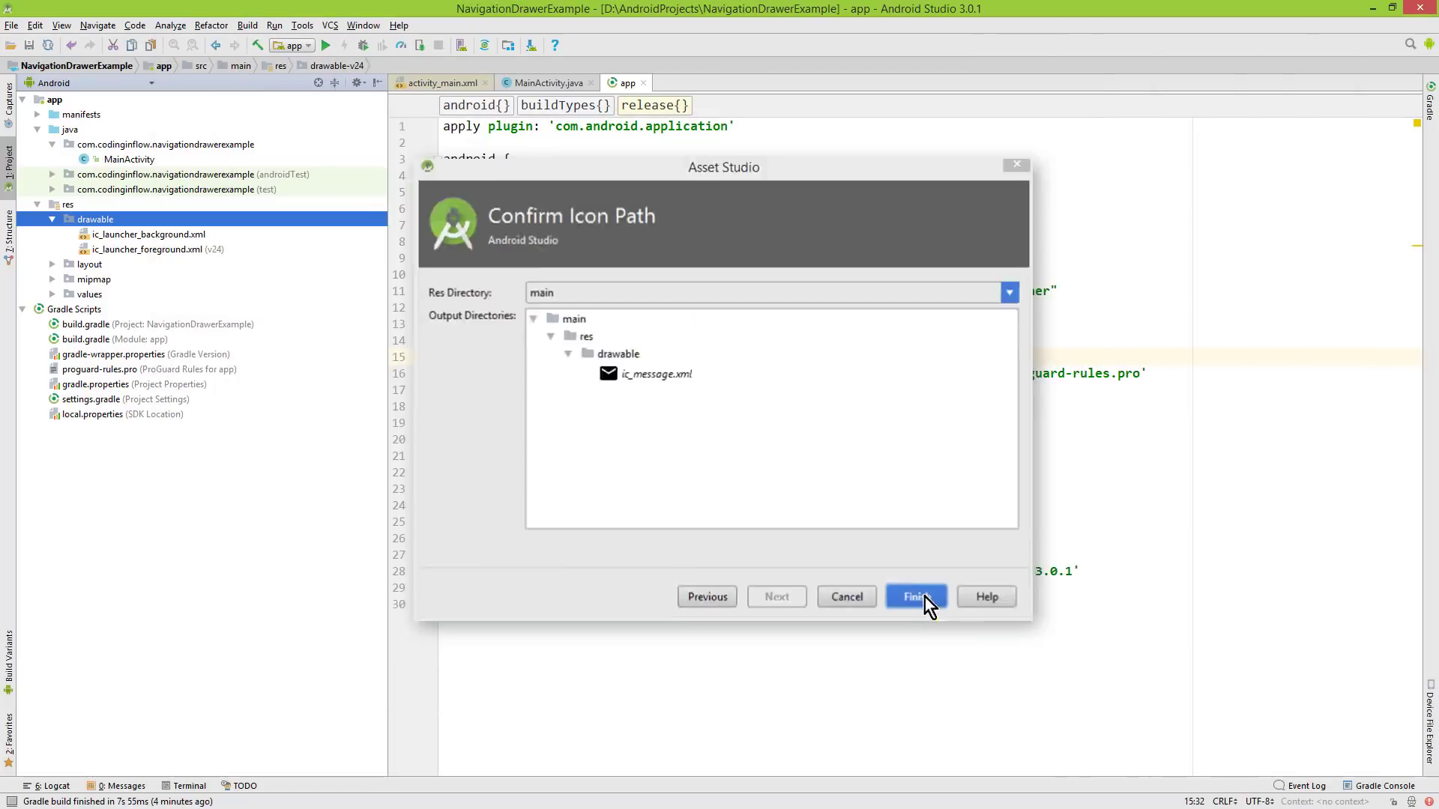
{"action": "left_click", "coordinate": [925, 597]}
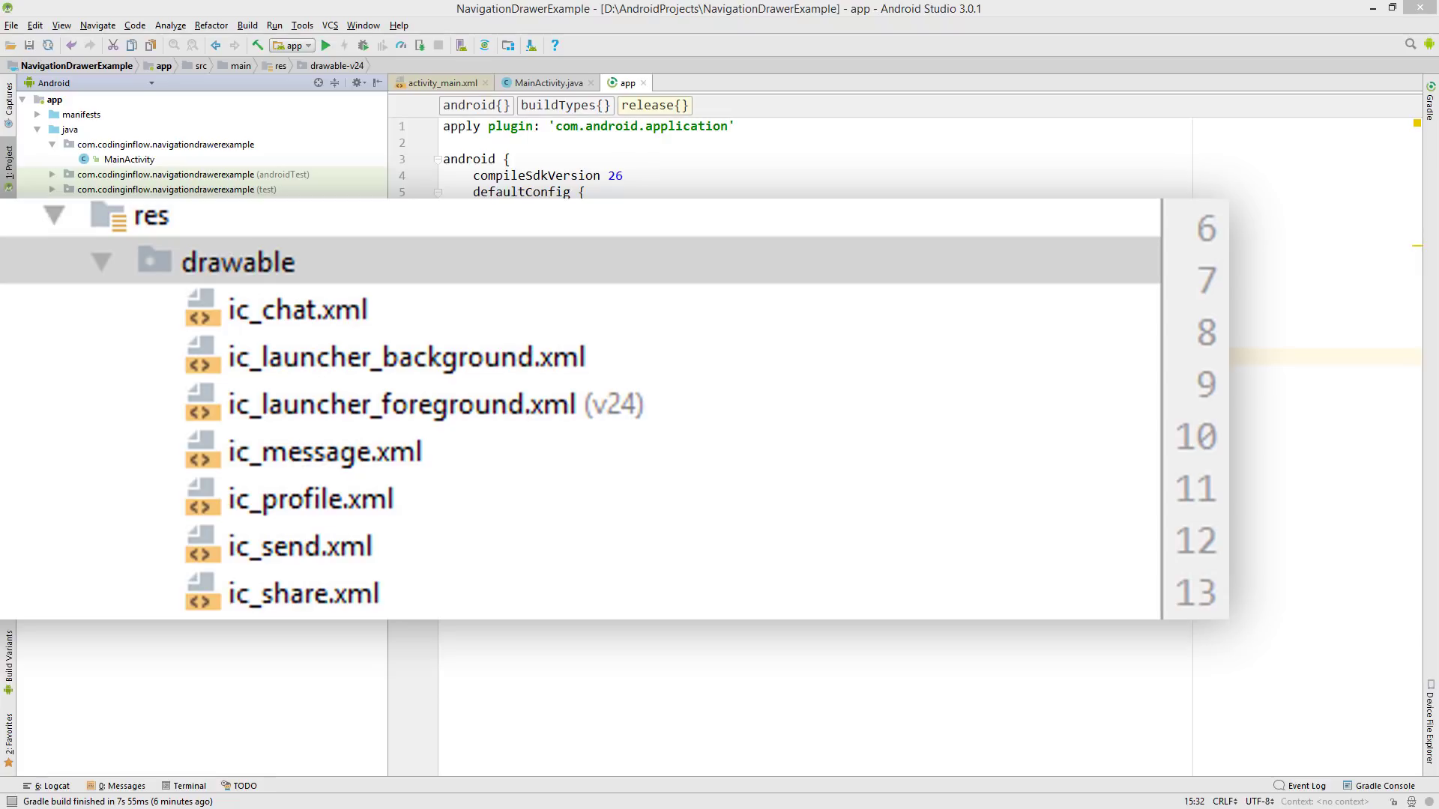
Step: Create a new Android resource directory under res with resource type menu
{"action": "right_click", "coordinate": [137, 214]}
{"action": "mouse_move", "coordinate": [484, 238]}
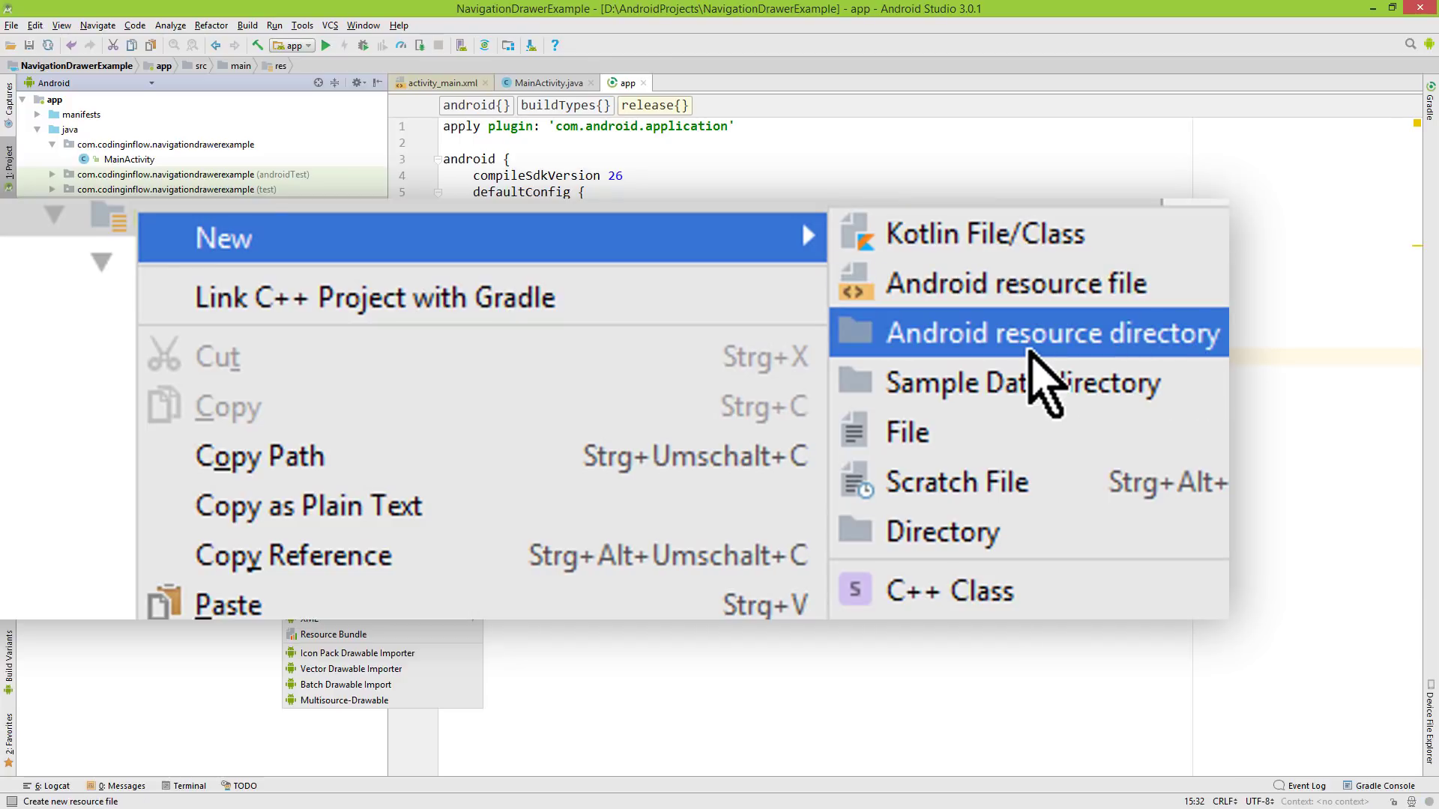
{"action": "left_click", "coordinate": [1214, 349]}
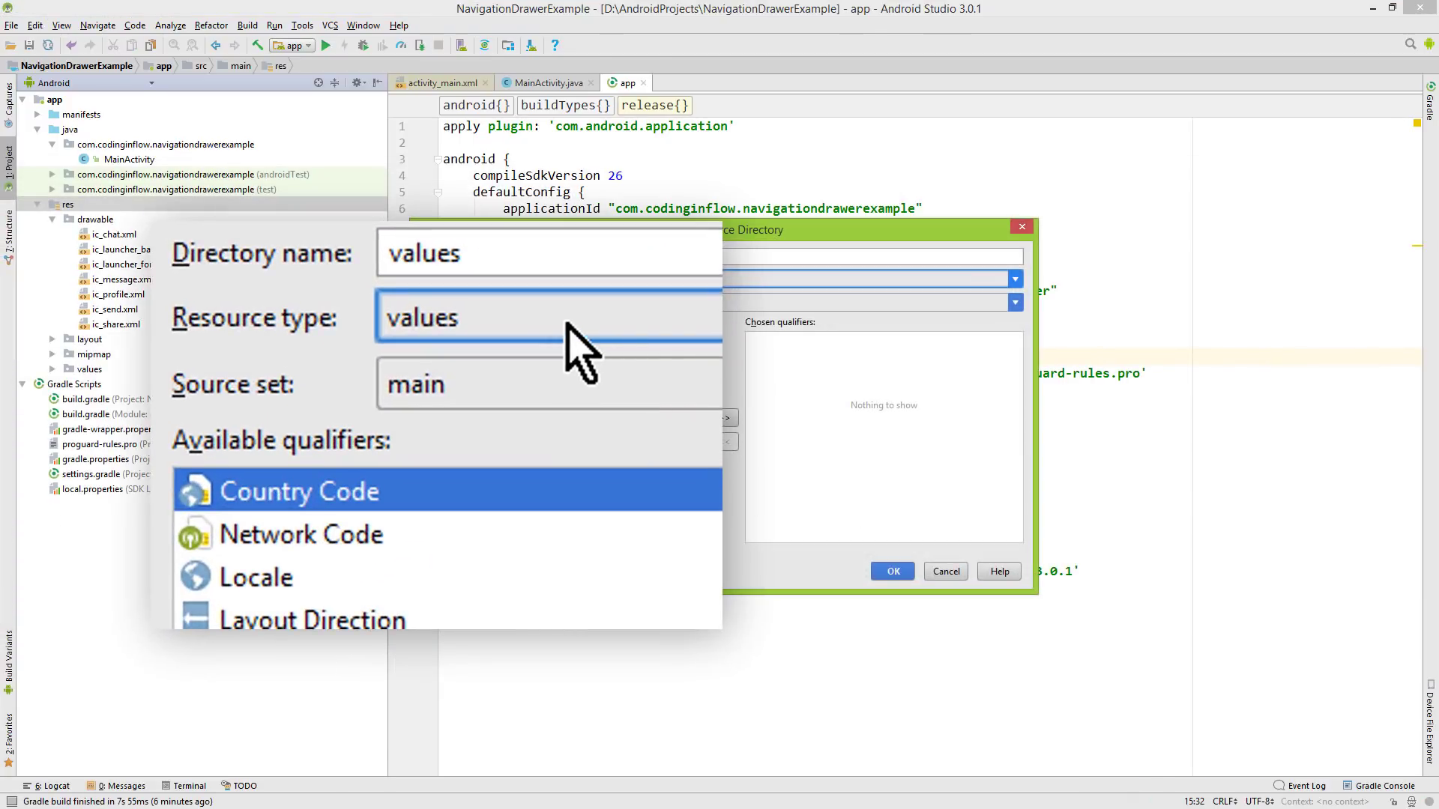
{"action": "left_click", "coordinate": [571, 327]}
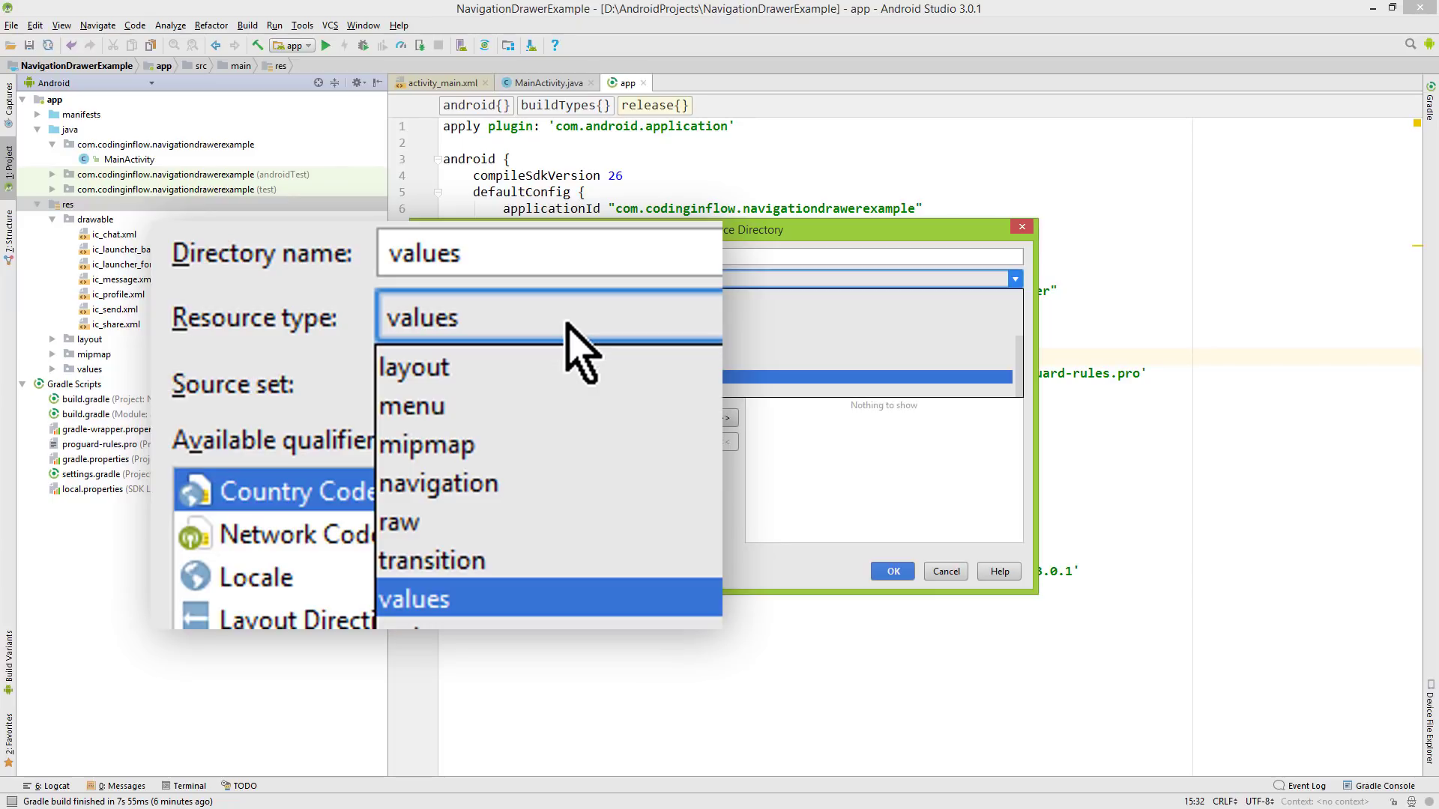
{"action": "left_click", "coordinate": [552, 411]}
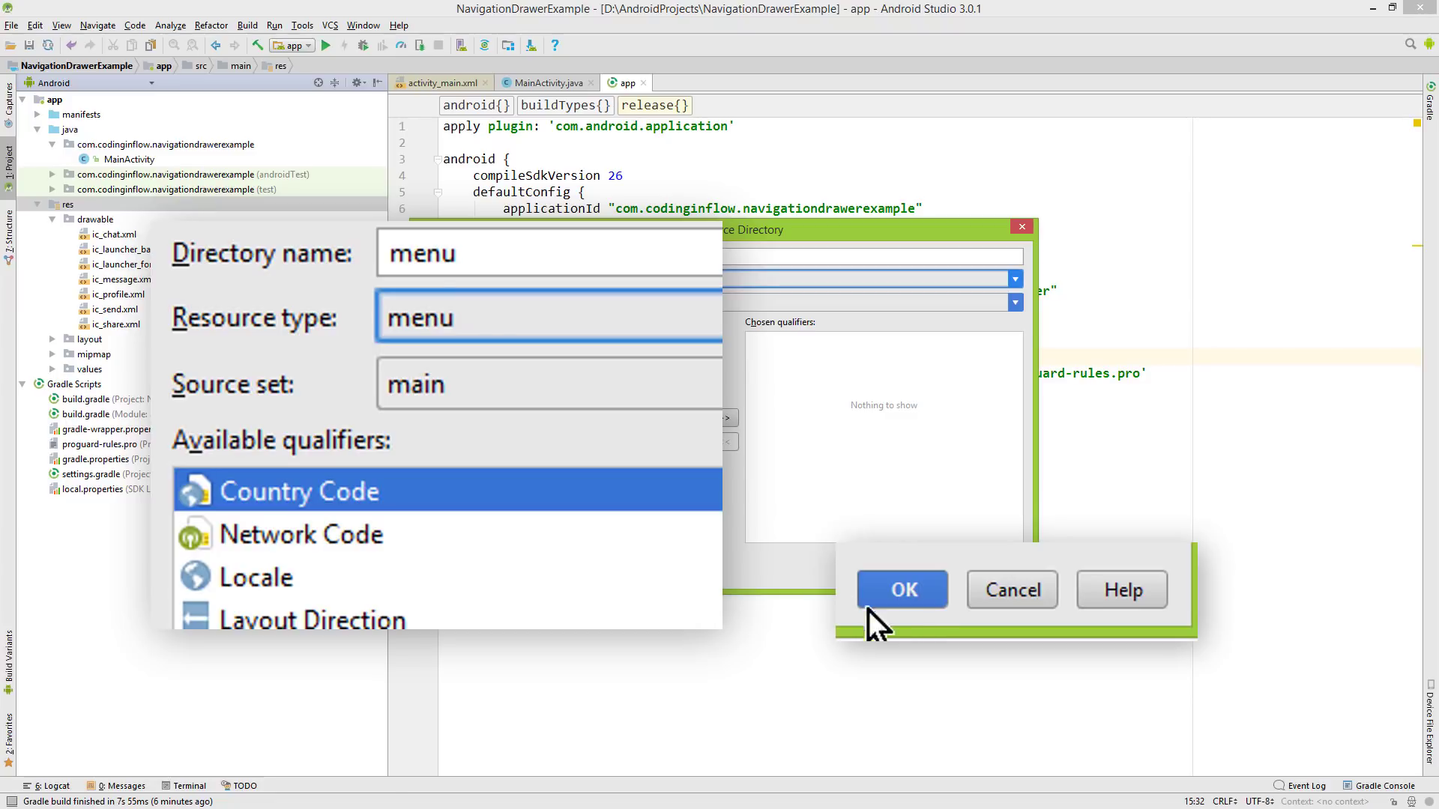
{"action": "left_click", "coordinate": [904, 590]}
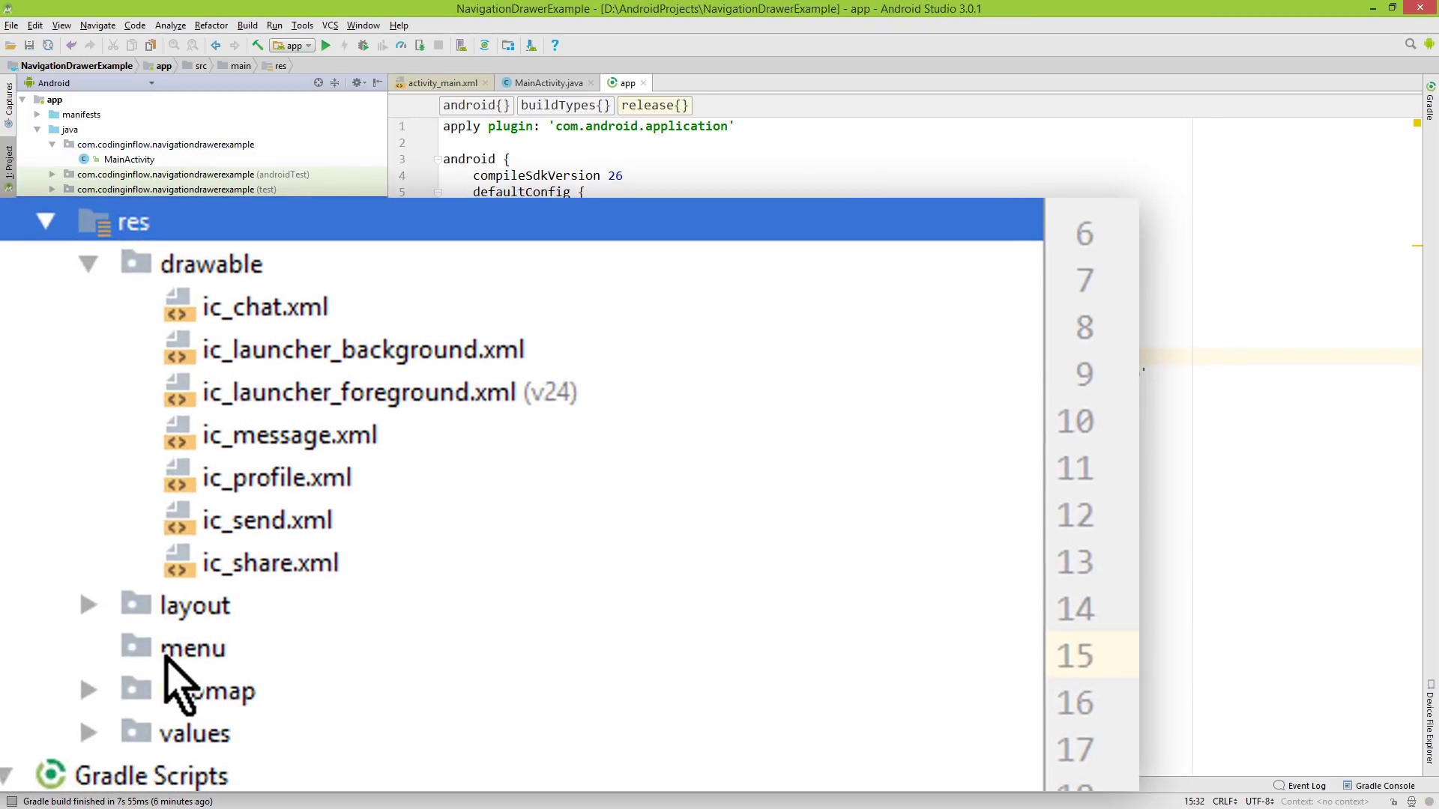
Step: Start a new Menu resource file named drawer_menu inside the menu folder
{"action": "right_click", "coordinate": [164, 661]}
{"action": "mouse_move", "coordinate": [472, 600]}
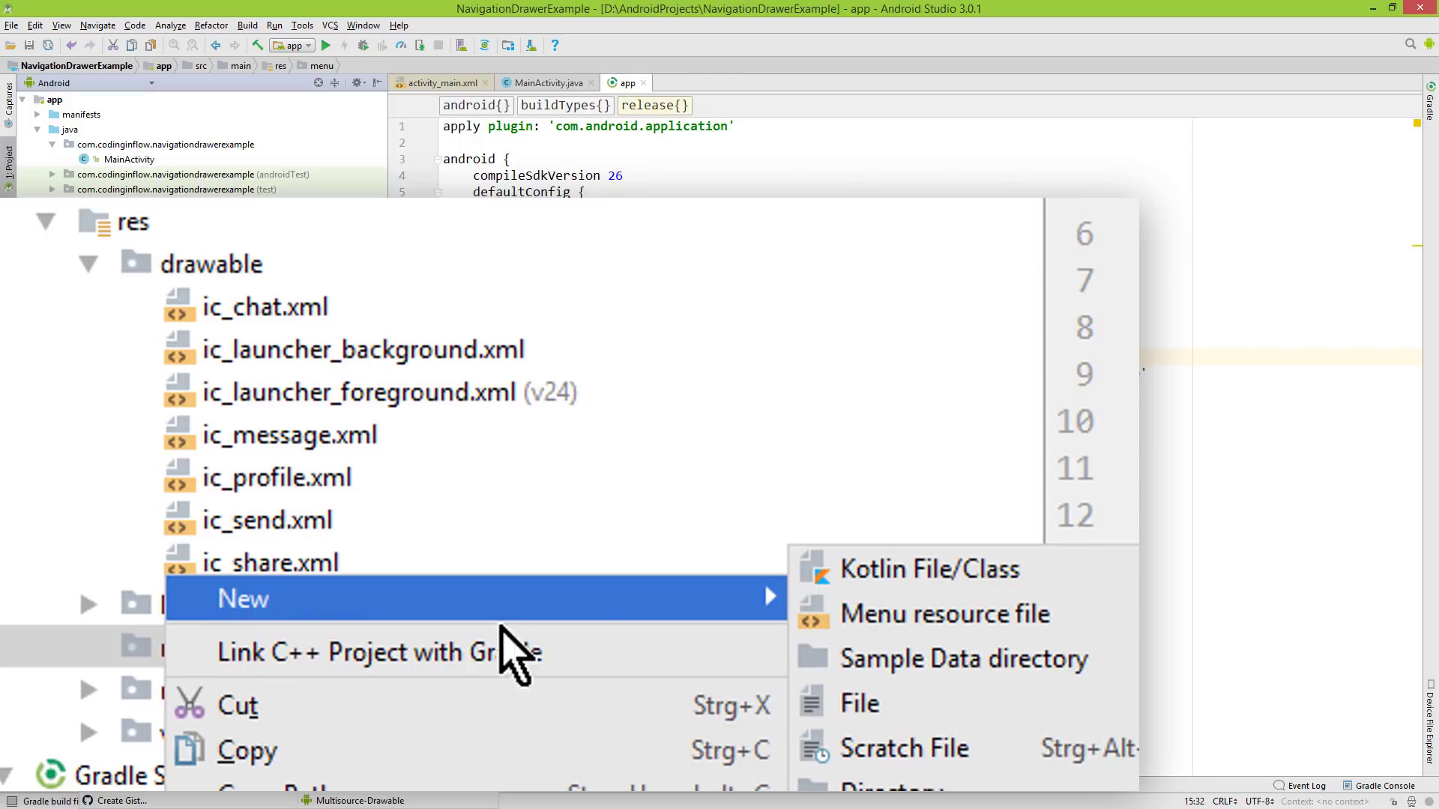
{"action": "left_click", "coordinate": [1068, 623]}
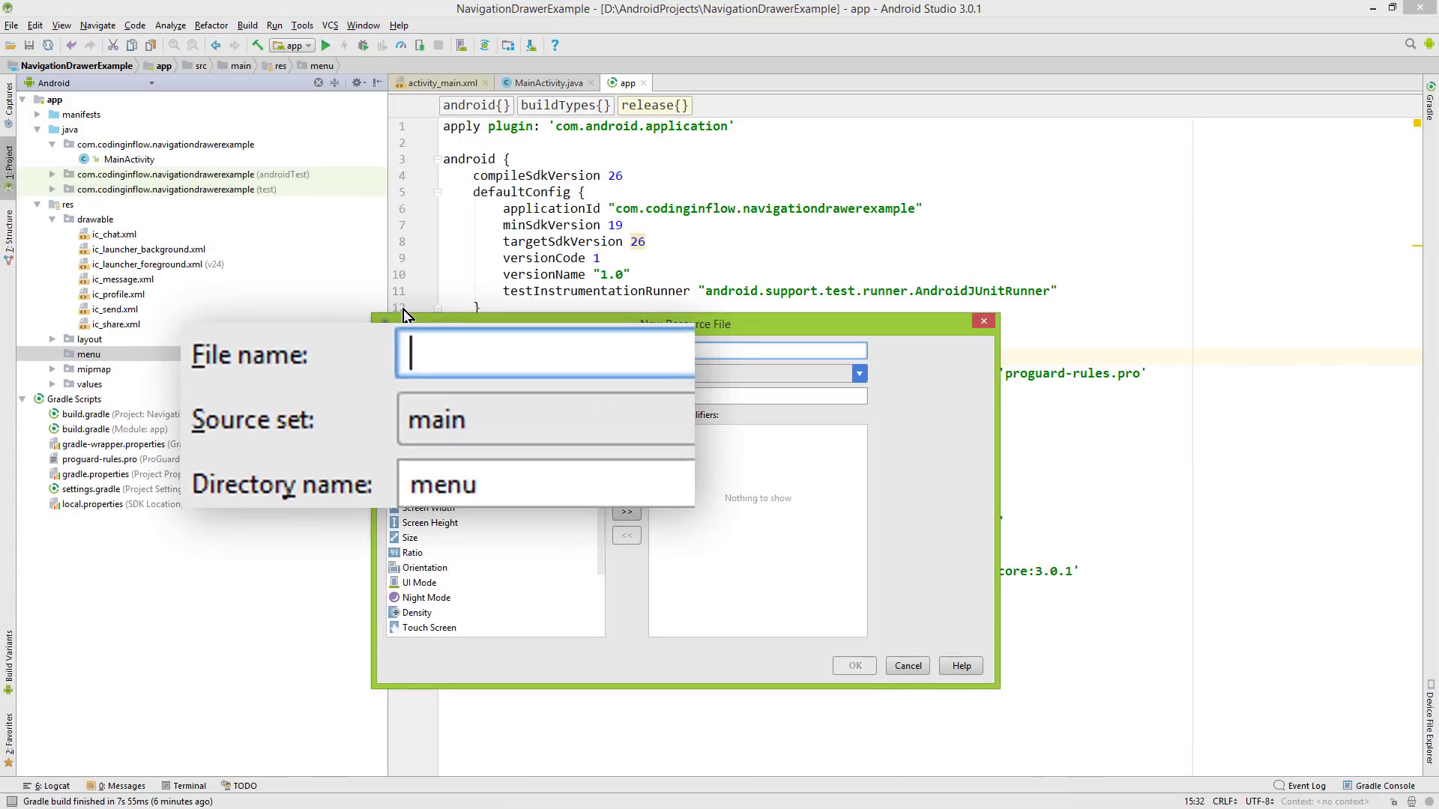
{"action": "type", "text": "drawer"}
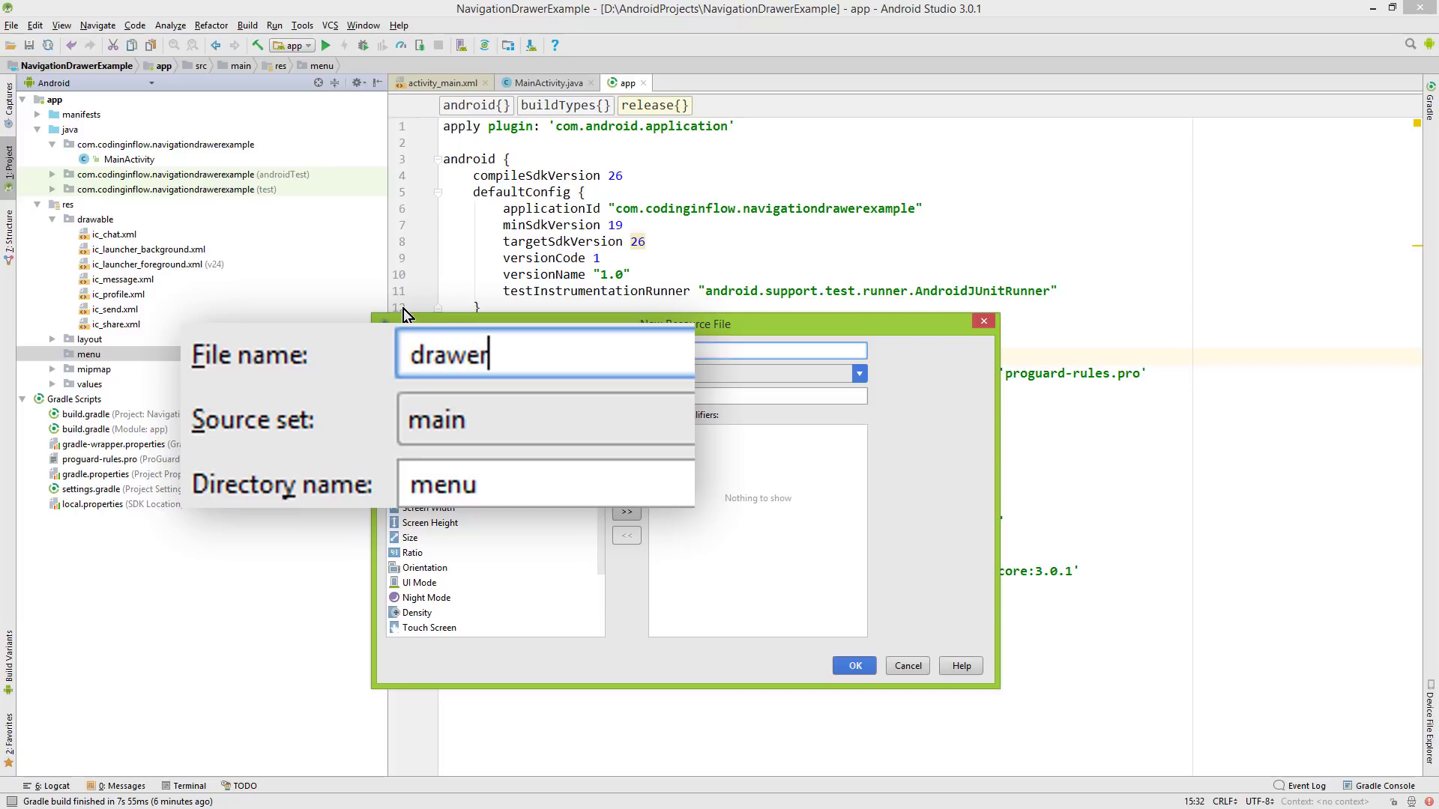
{"action": "type", "text": "_menu"}
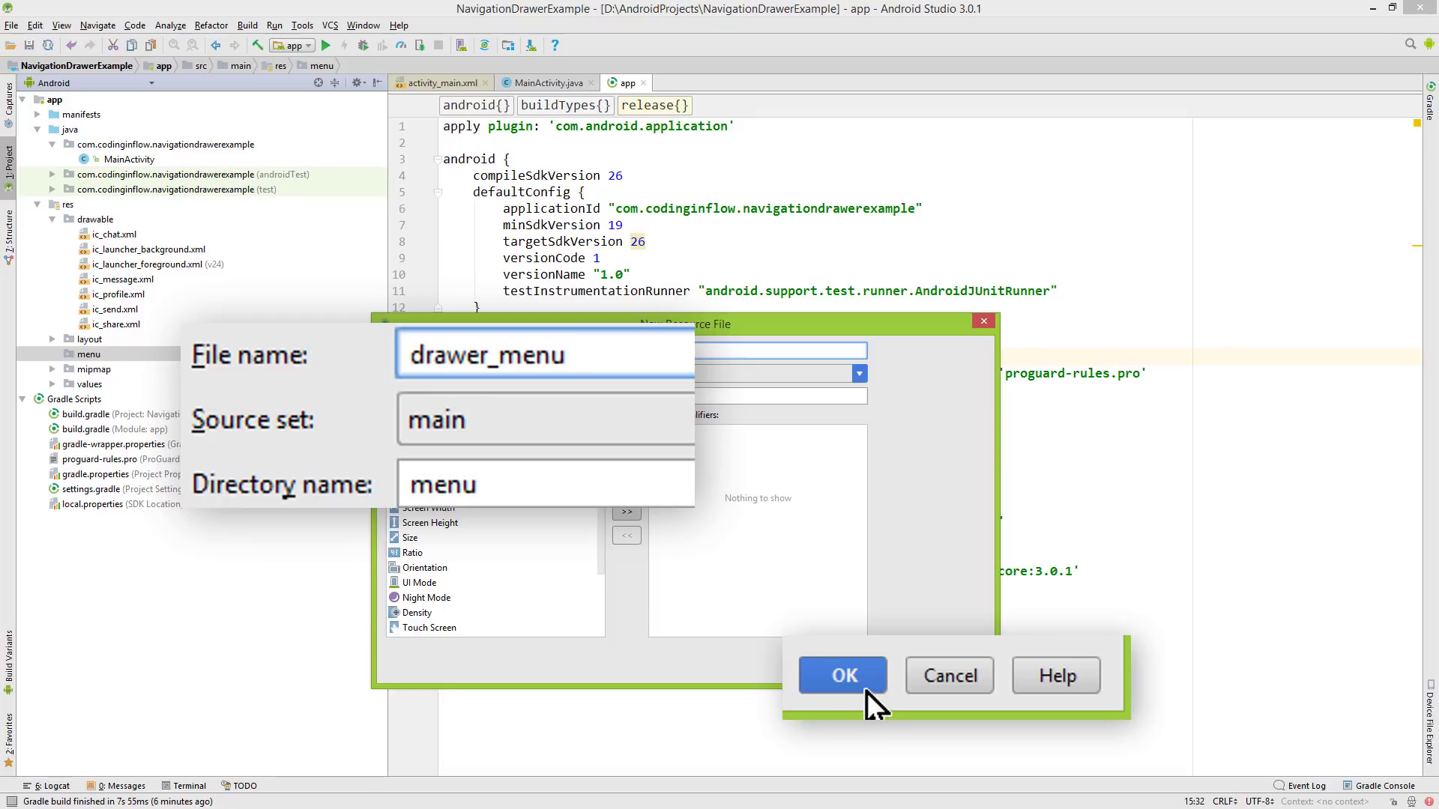
Step: Create drawer_menu.xml and switch the menu editor to its XML text view
{"action": "left_click", "coordinate": [860, 672]}
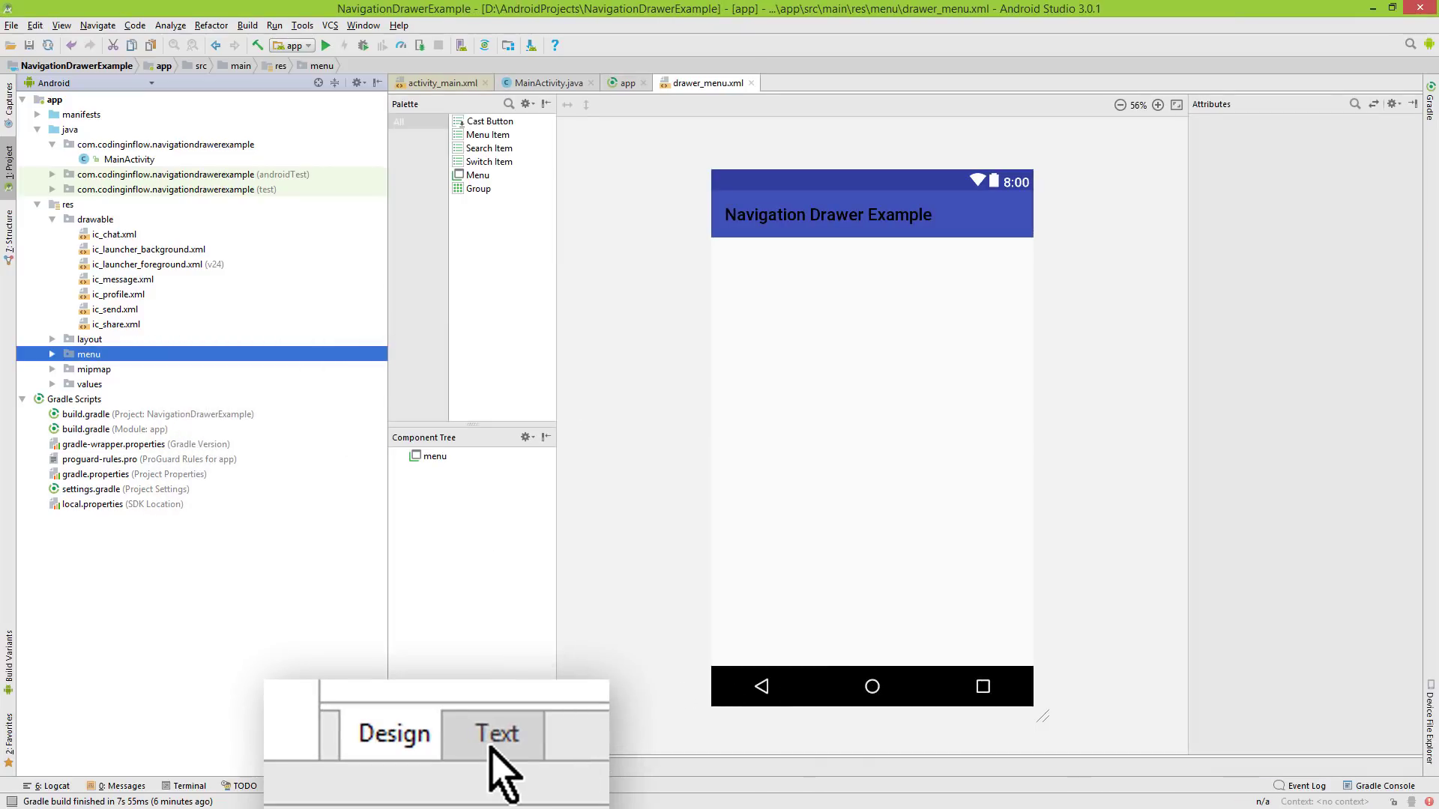
{"action": "left_click", "coordinate": [453, 765]}
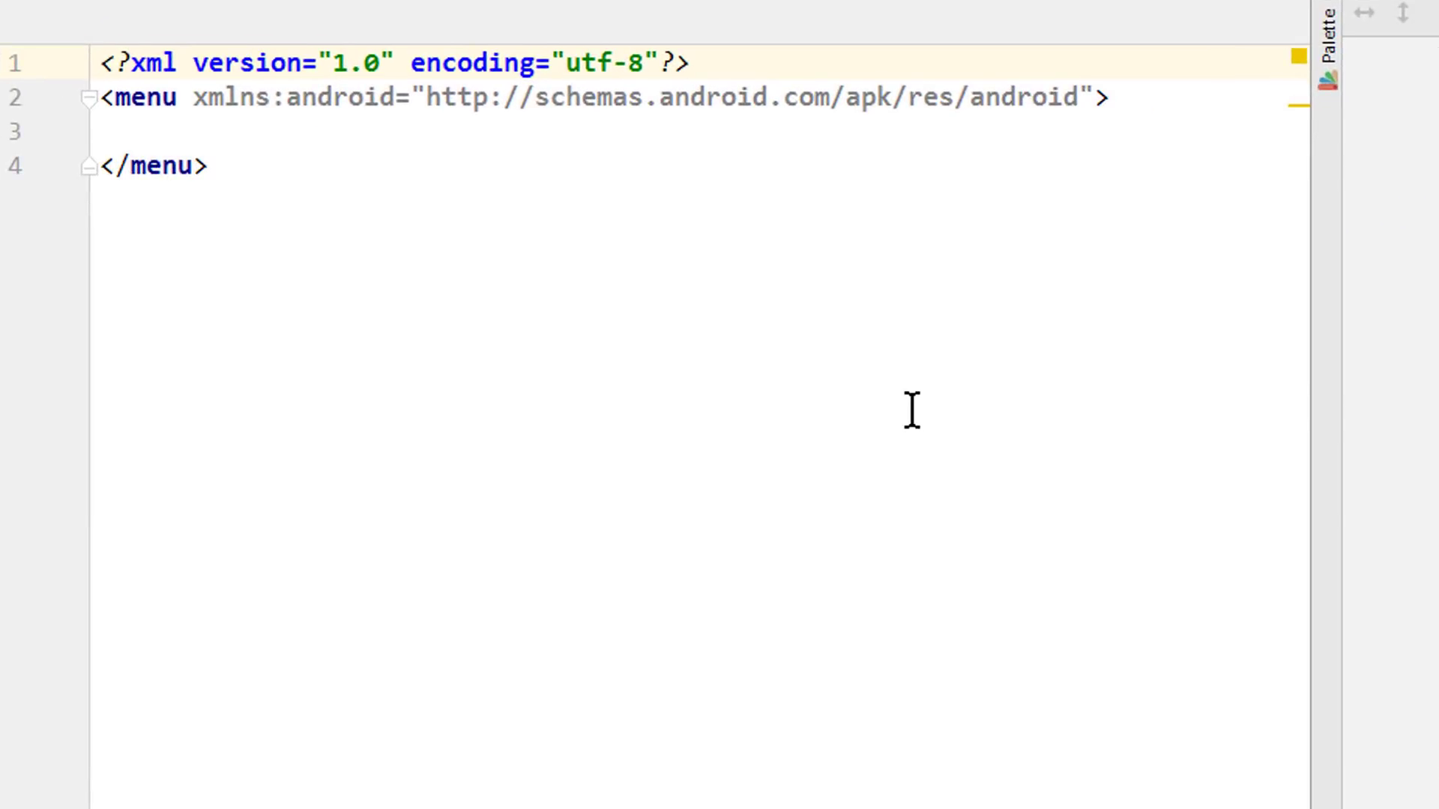
Step: Inside <menu>, add a <group android:checkableBehavior="single"> element with its content on its own line
{"action": "left_click", "coordinate": [188, 123]}
{"action": "key", "text": "Return"}
{"action": "left_click", "coordinate": [170, 132]}
{"action": "key", "text": "Return"}
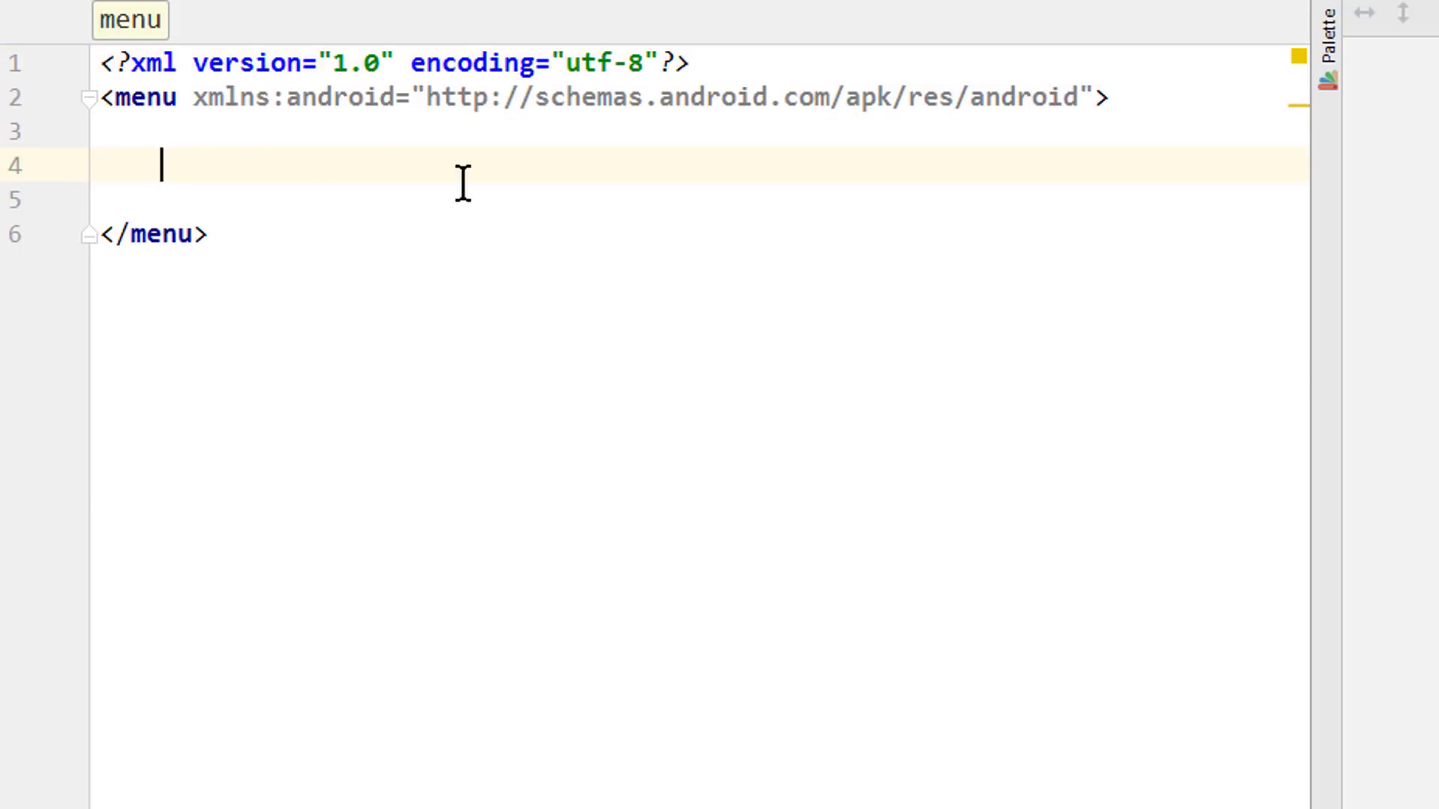
{"action": "type", "text": "<gr"}
{"action": "key", "text": "Return"}
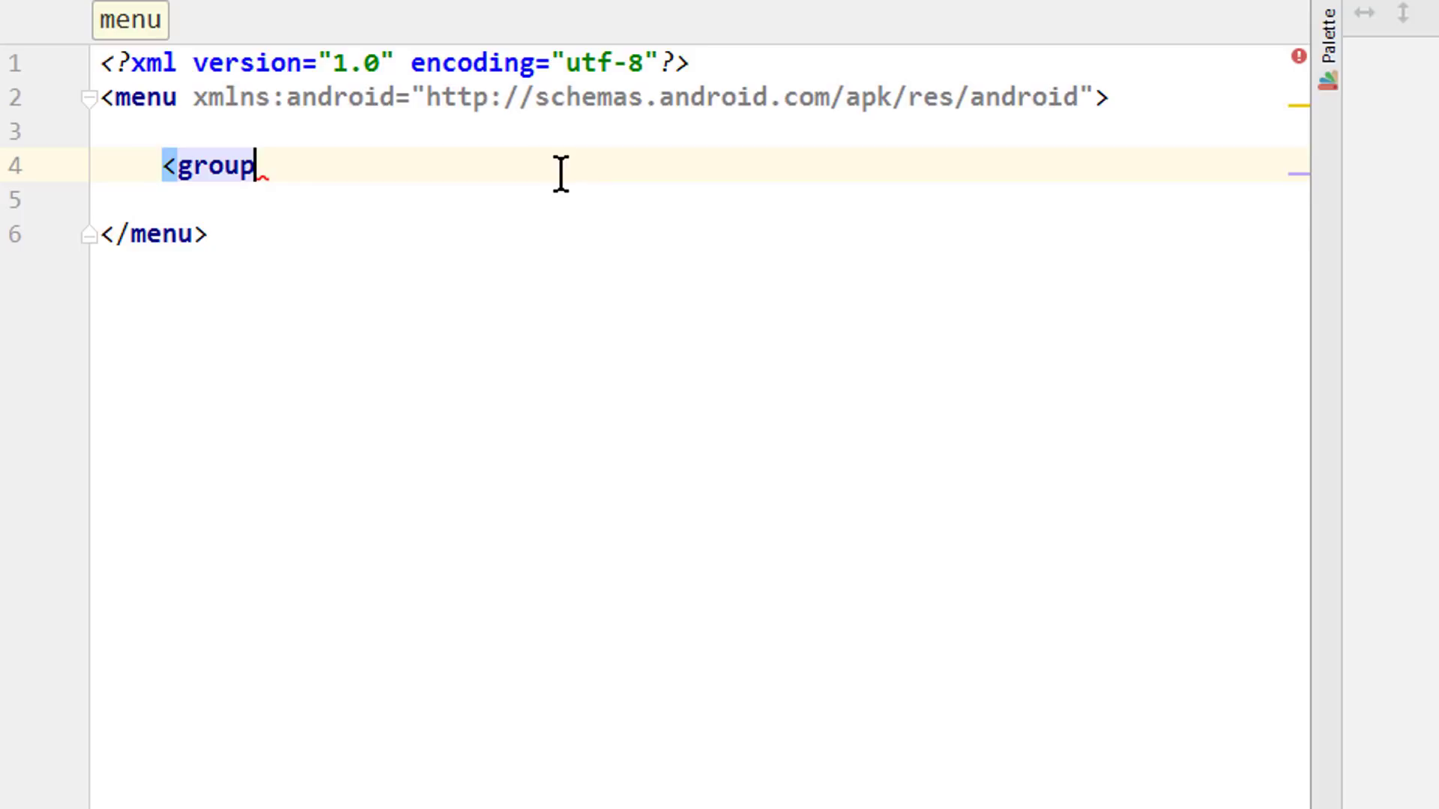
{"action": "type", "text": "chec"}
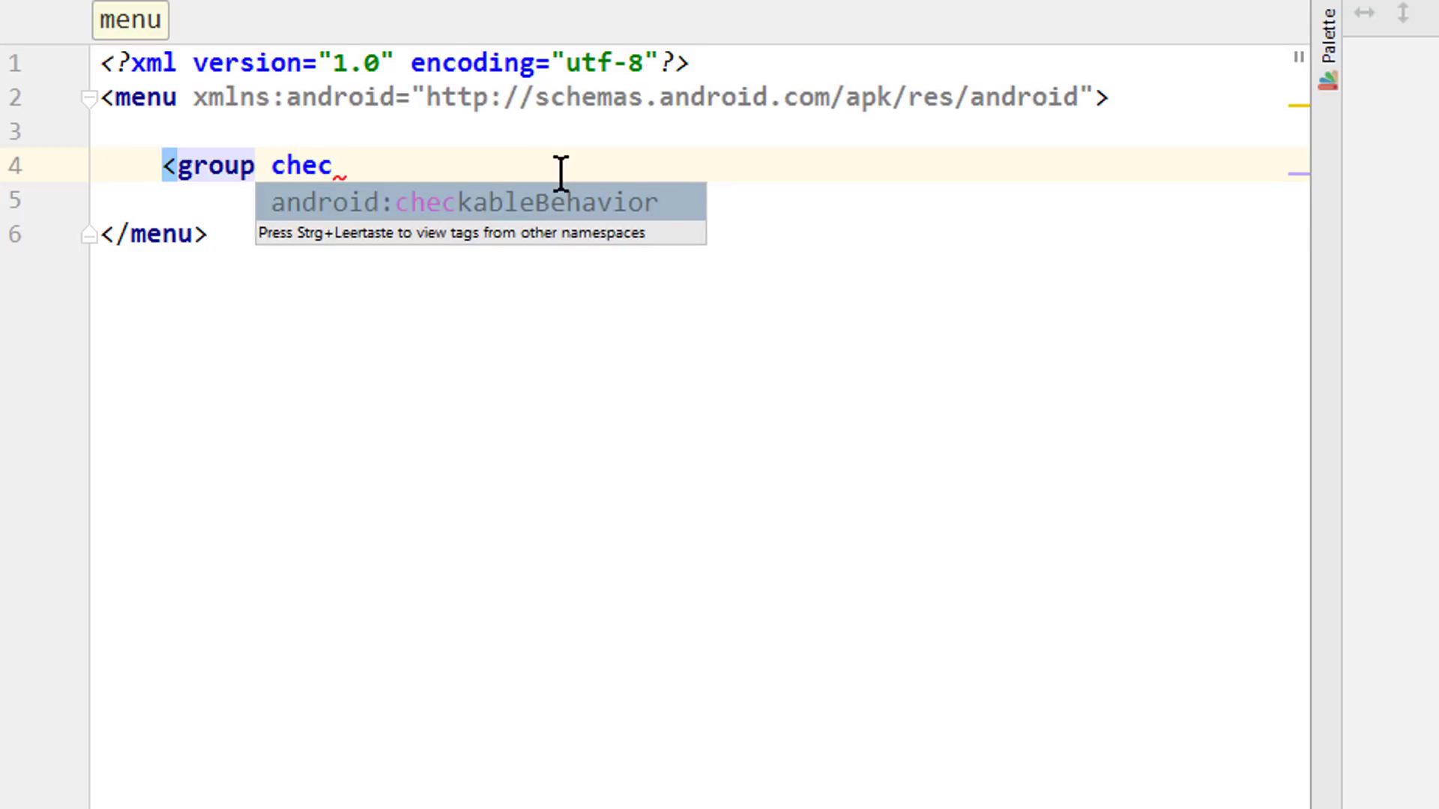
{"action": "key", "text": "Return"}
{"action": "key", "text": "Return"}
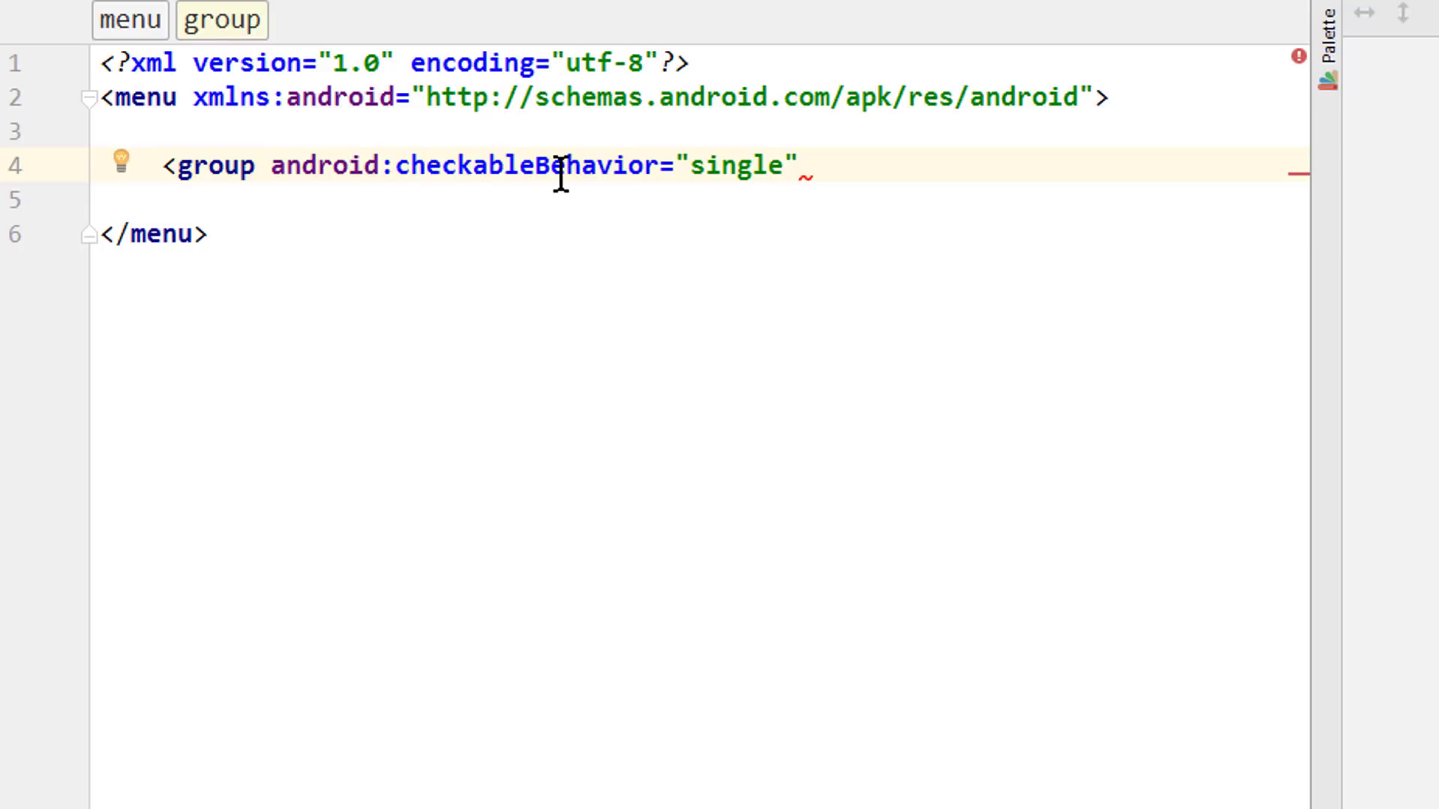
{"action": "key", "text": "Right"}
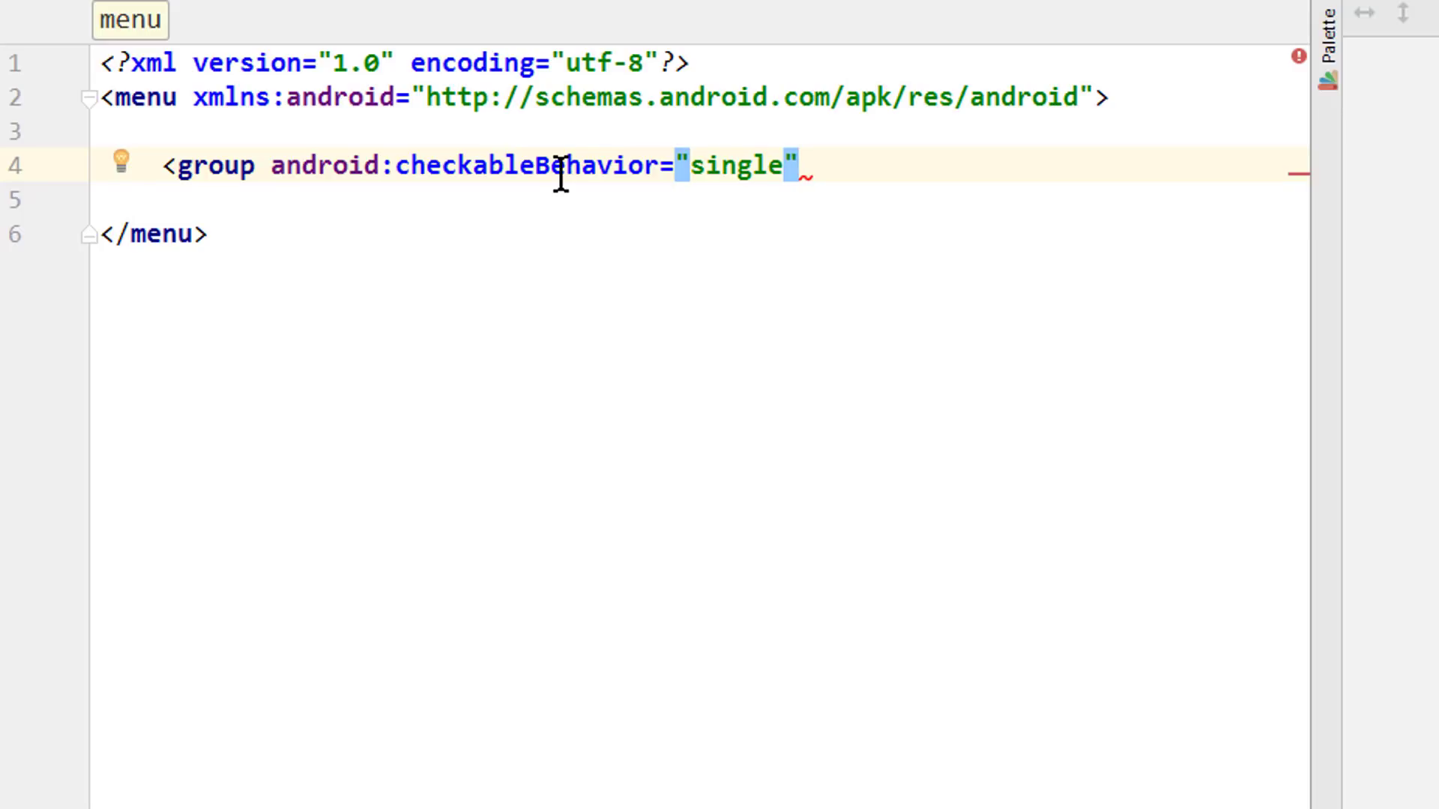
{"action": "type", "text": ">"}
{"action": "key", "text": "Return"}
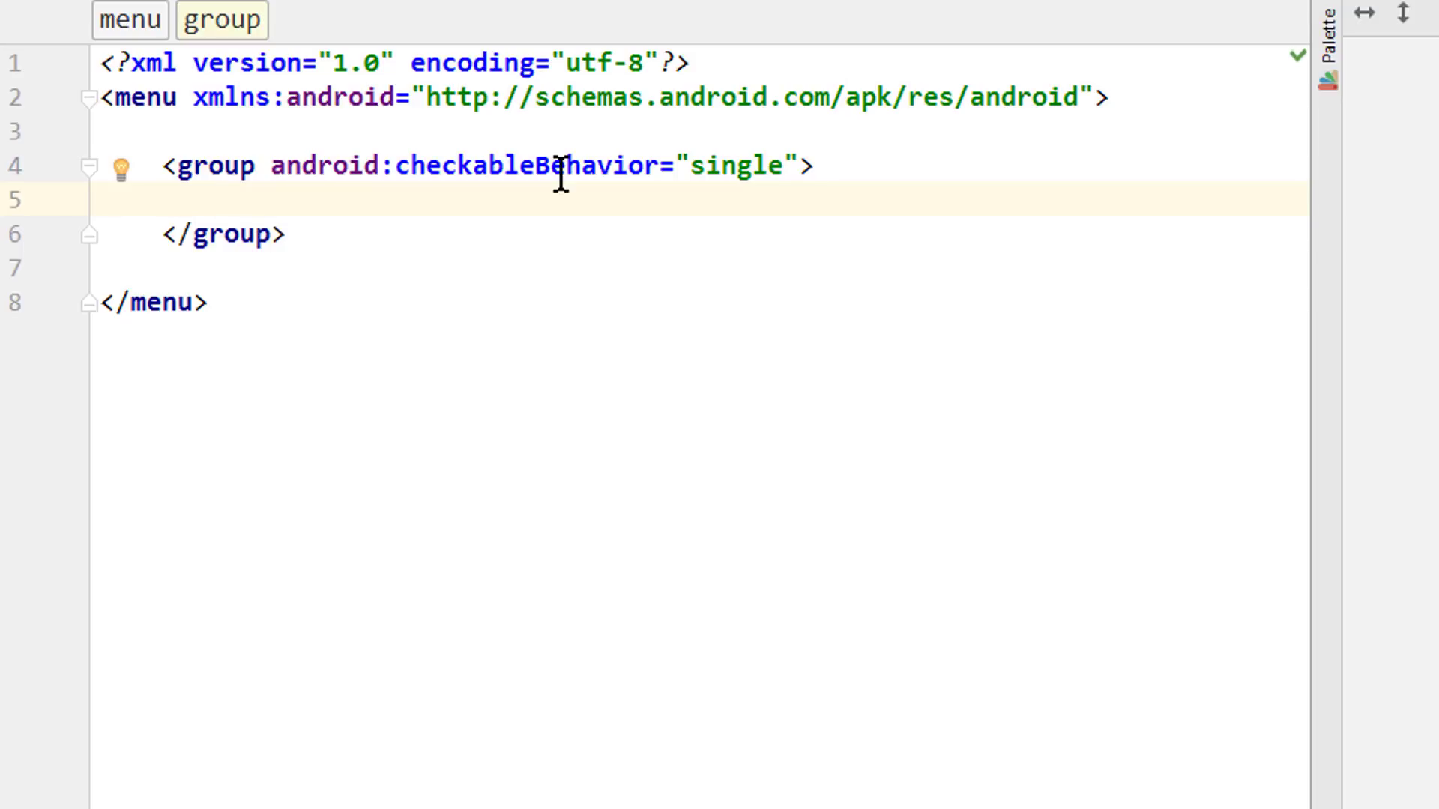
{"action": "type", "text": "<i"}
{"action": "key", "text": "Return"}
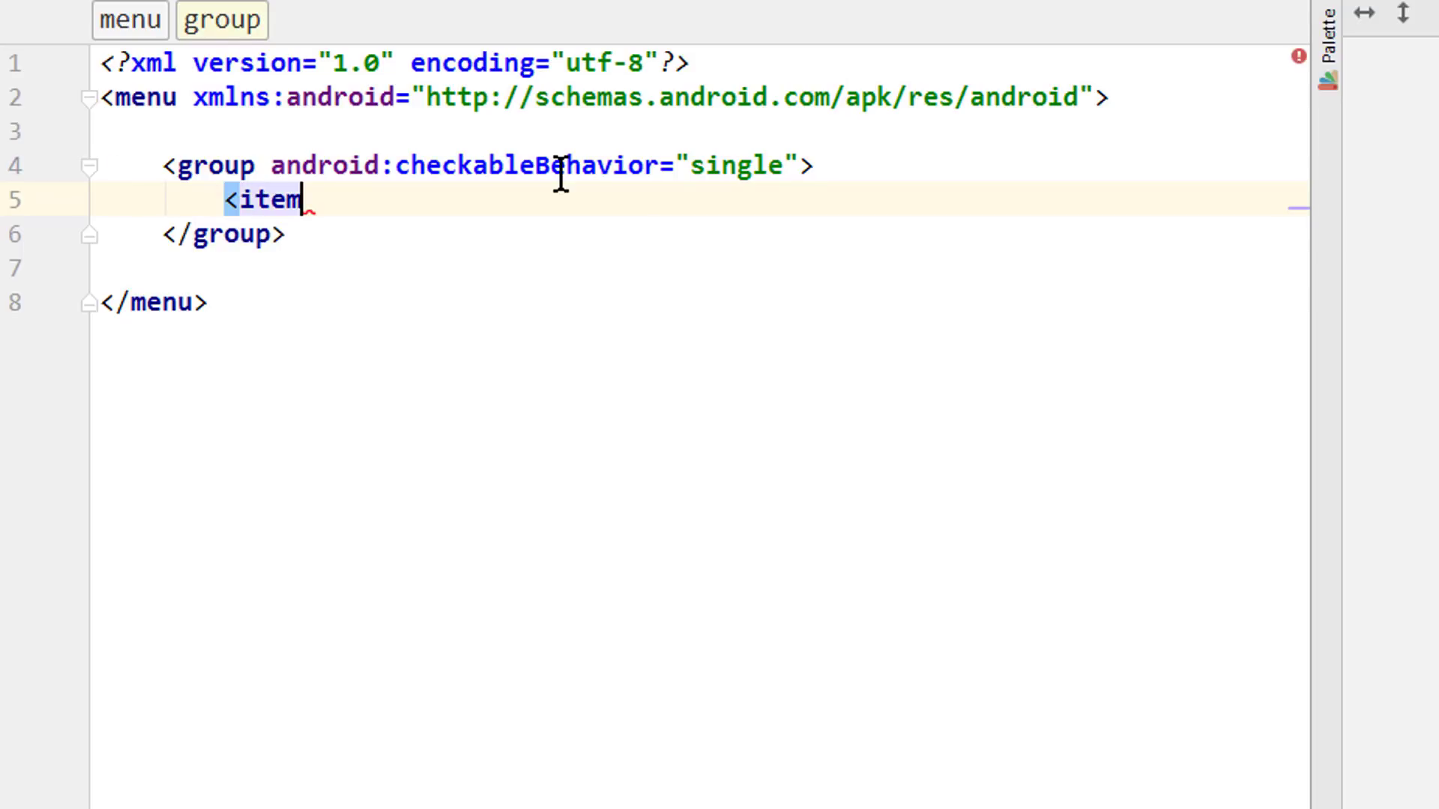
{"action": "type", "text": "id"}
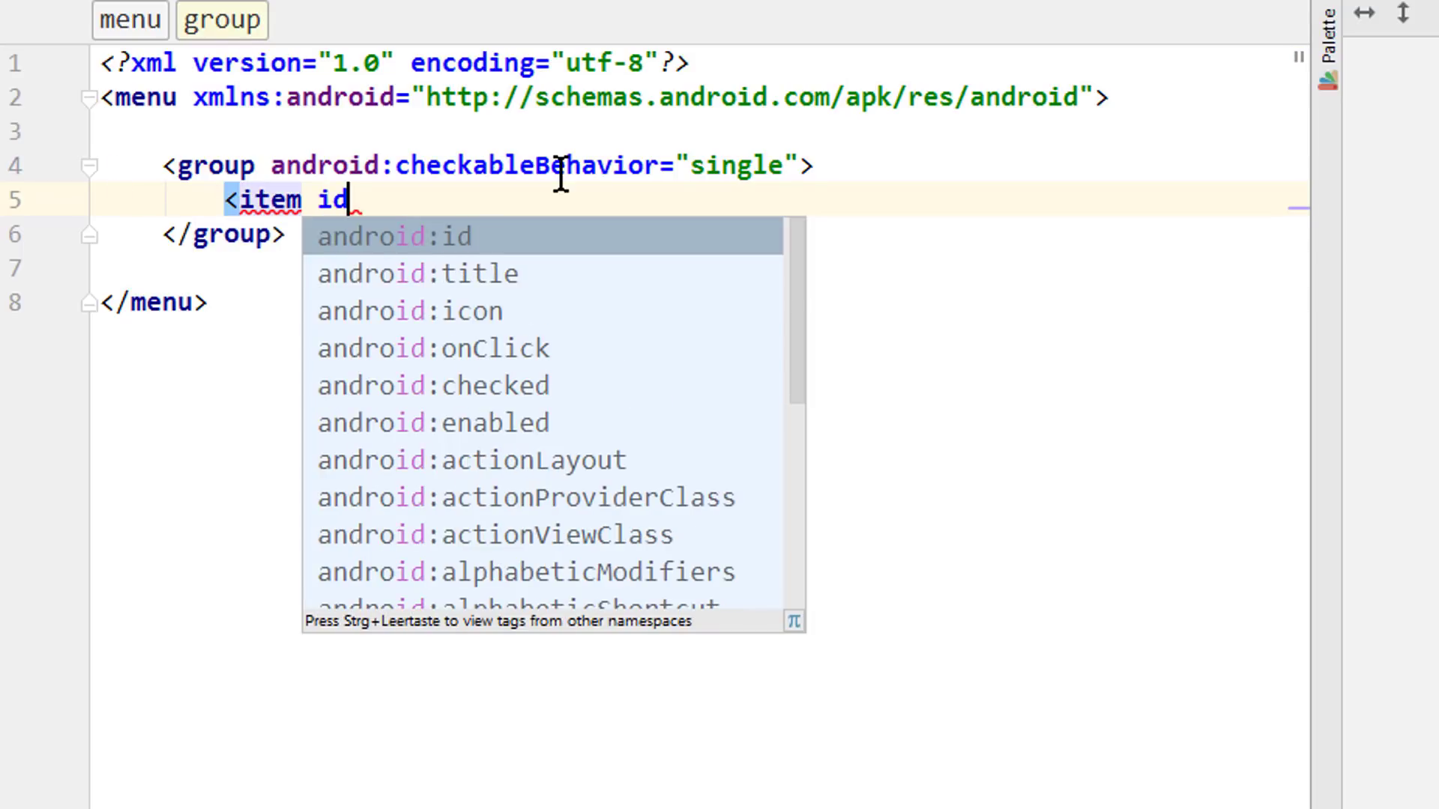
{"action": "key", "text": "Return"}
{"action": "key", "text": "Return"}
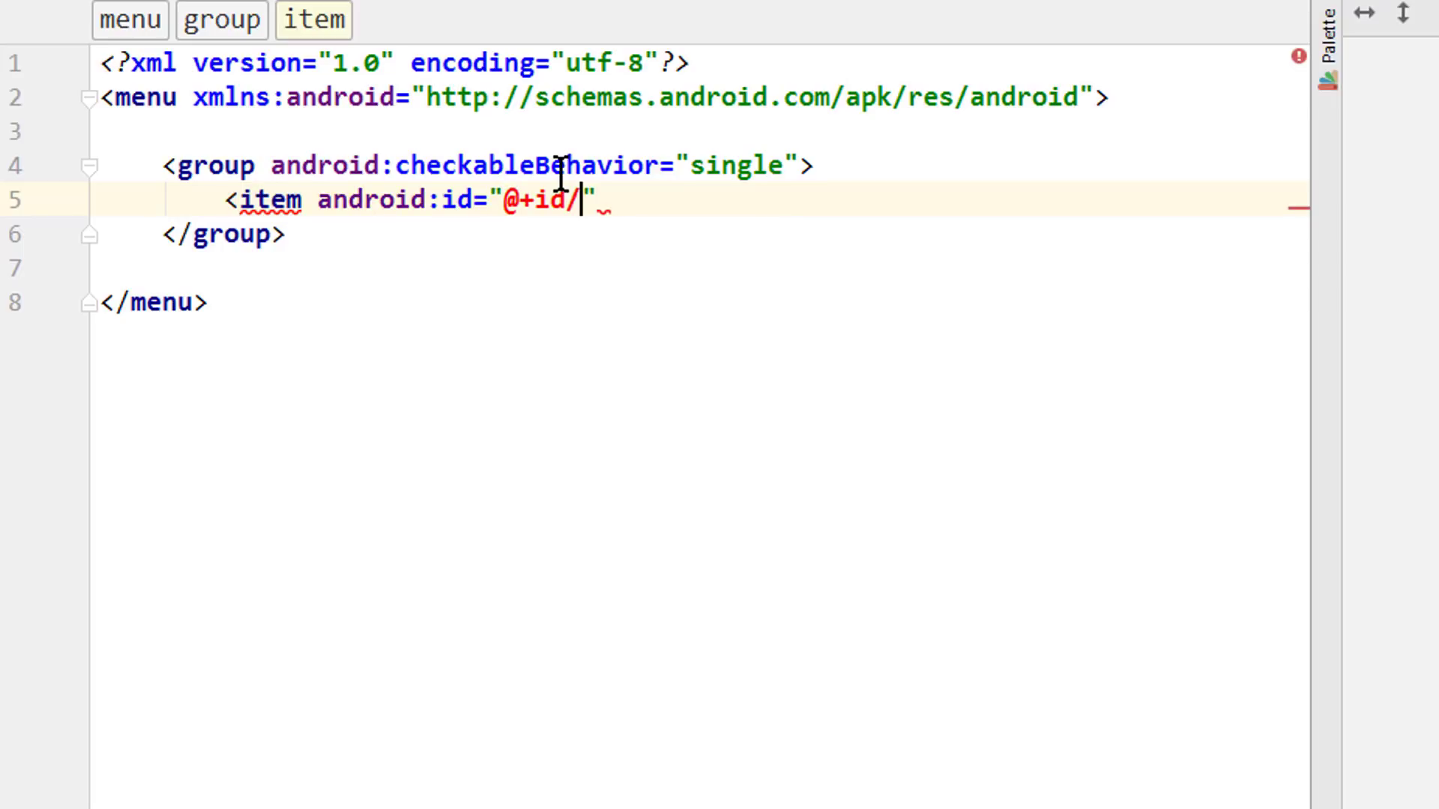
{"action": "type", "text": "n"}
{"action": "type", "text": "av_mess"}
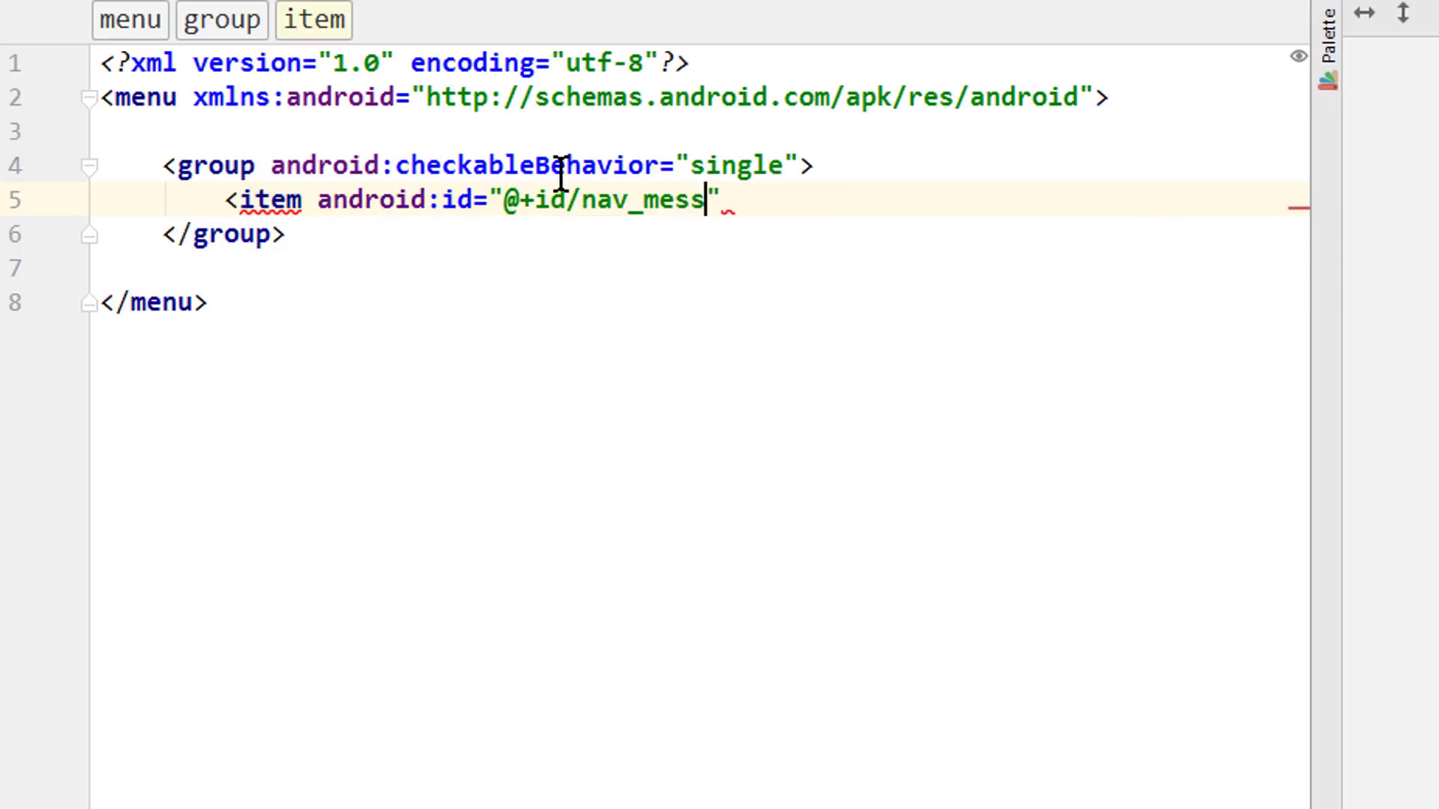
{"action": "type", "text": "age"}
{"action": "key", "text": "Right"}
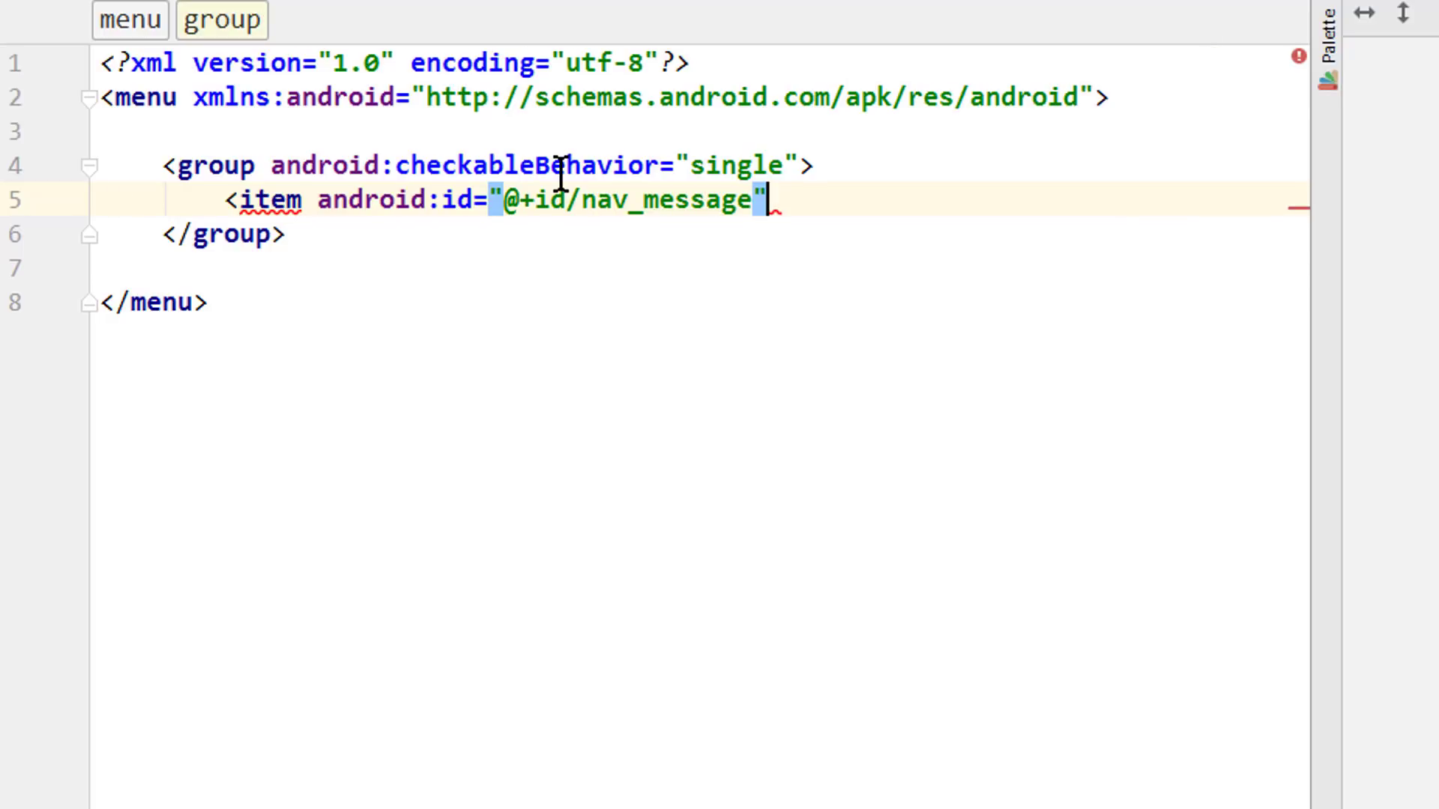
{"action": "key", "text": "Return"}
{"action": "type", "text": "ic"}
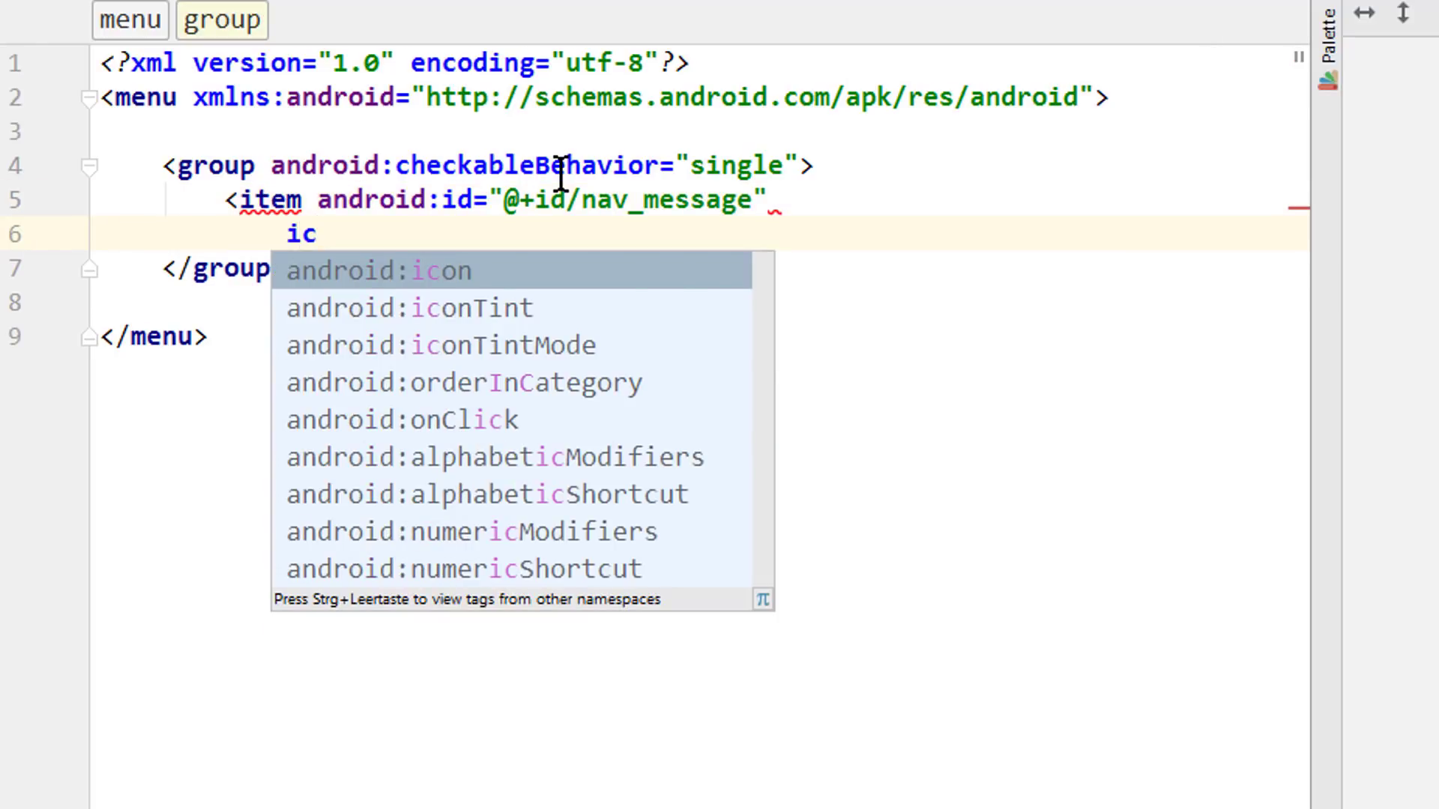
{"action": "key", "text": "Return"}
{"action": "key", "text": "Escape"}
{"action": "type", "text": "@"}
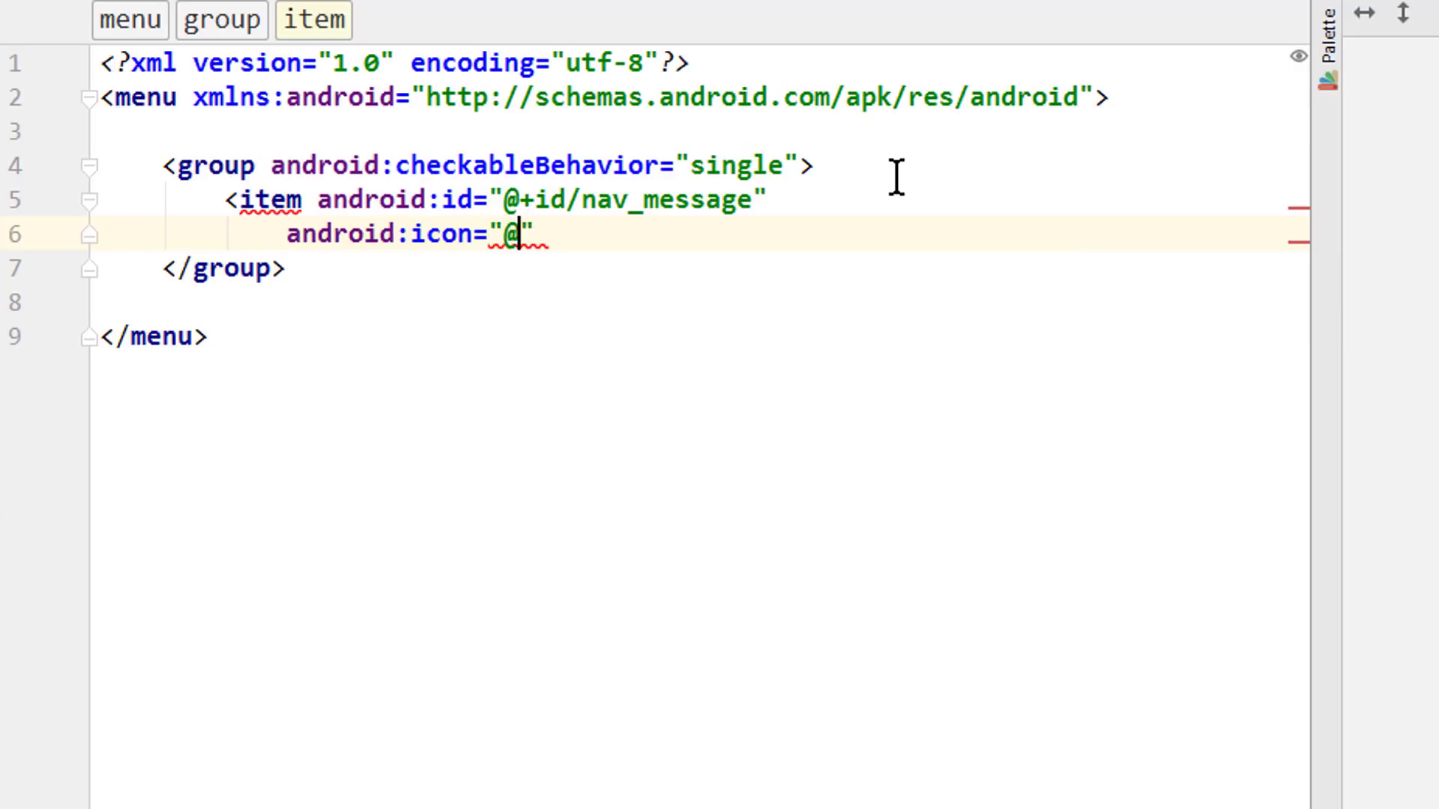
{"action": "type", "text": "drawable"}
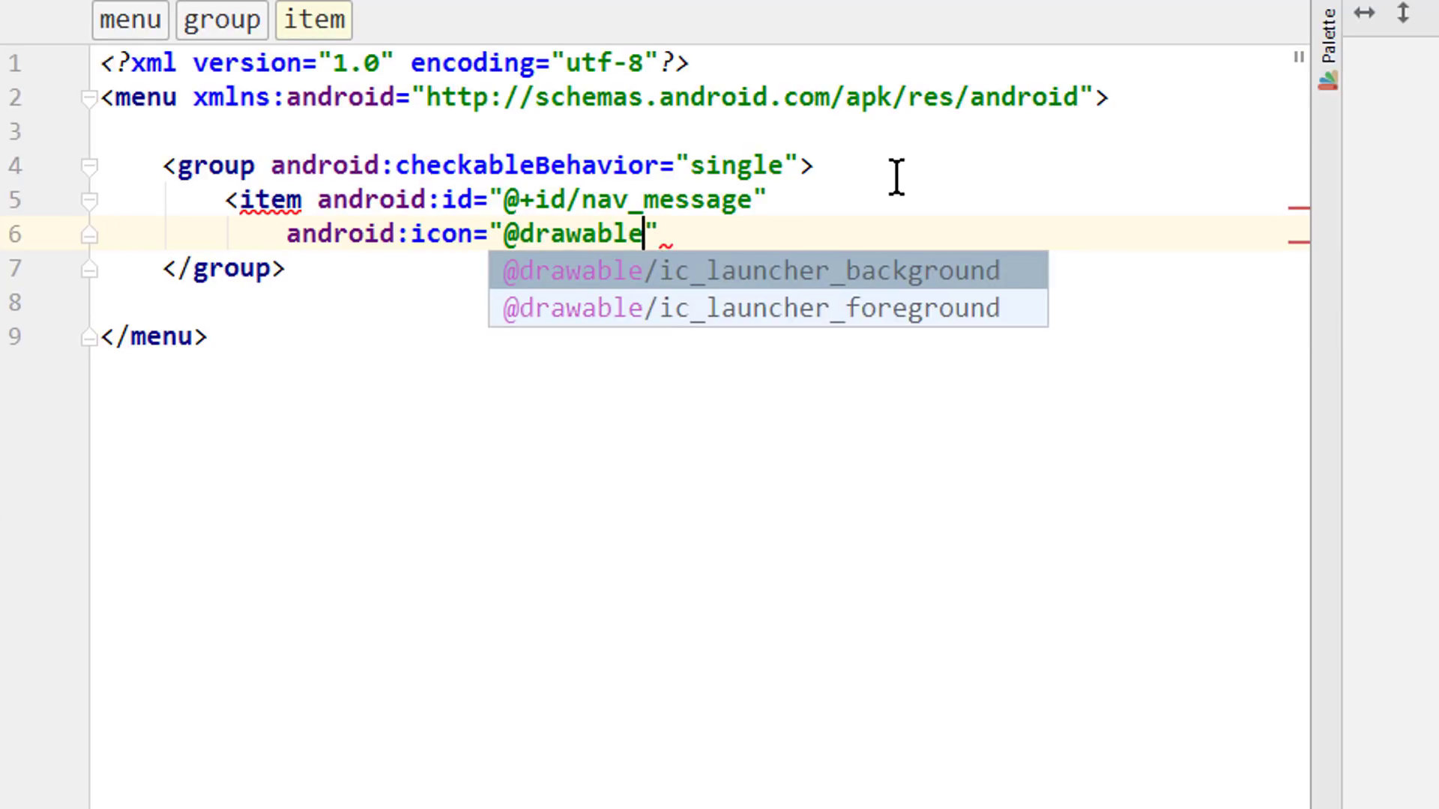
{"action": "type", "text": "/"}
{"action": "type", "text": "ic_"}
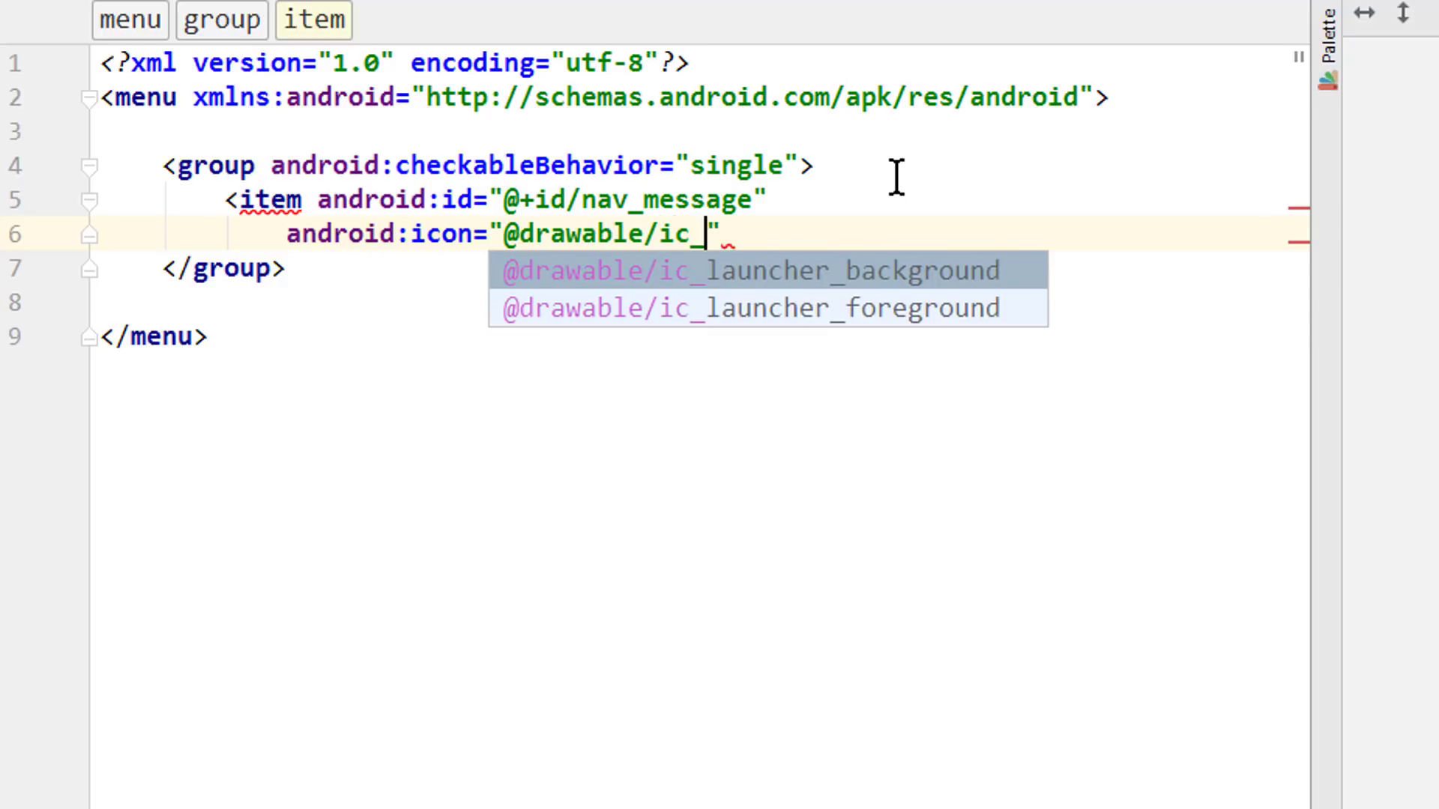
{"action": "type", "text": "message"}
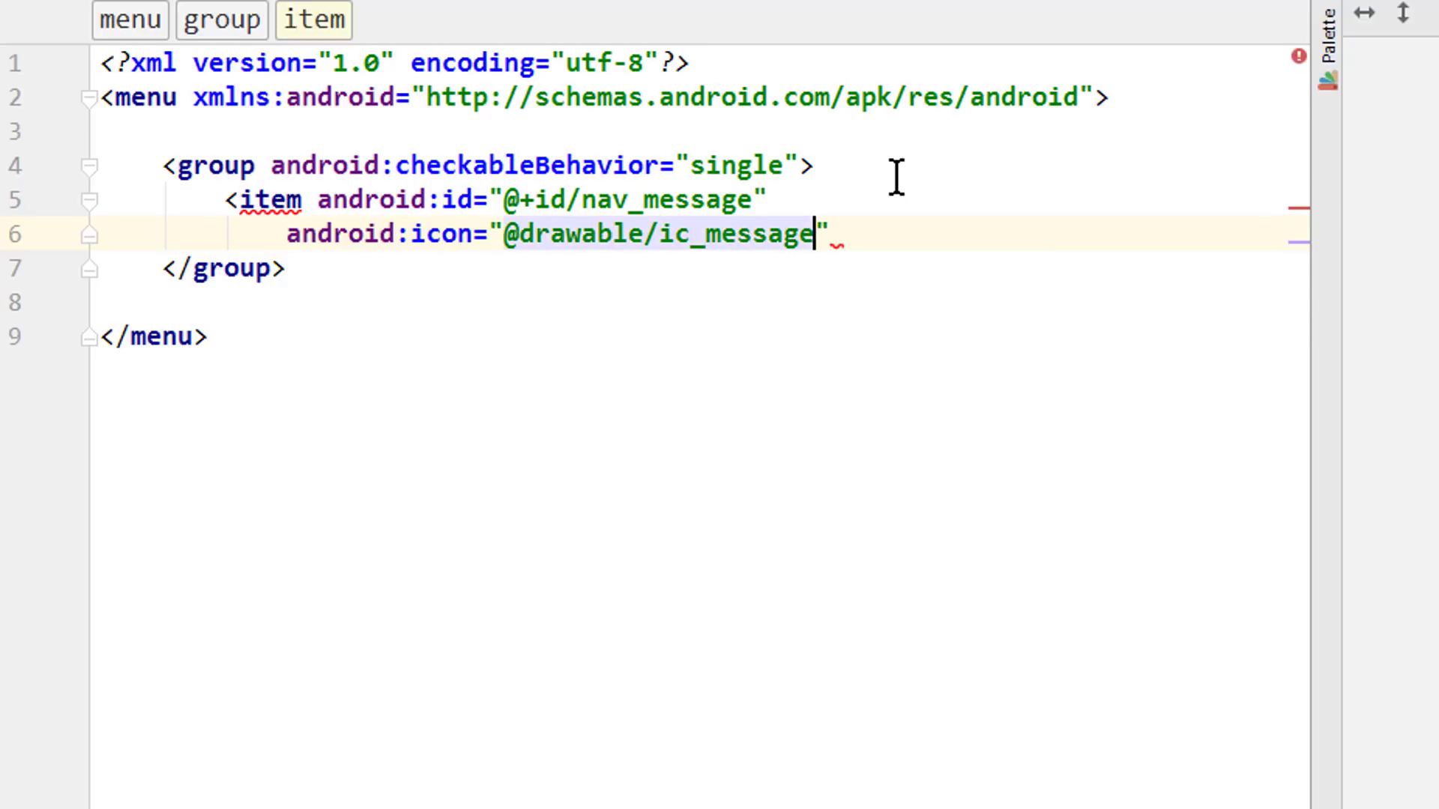
Step: Give the item android:title "Message" and close it as a self-closing tag
{"action": "key", "text": "Return"}
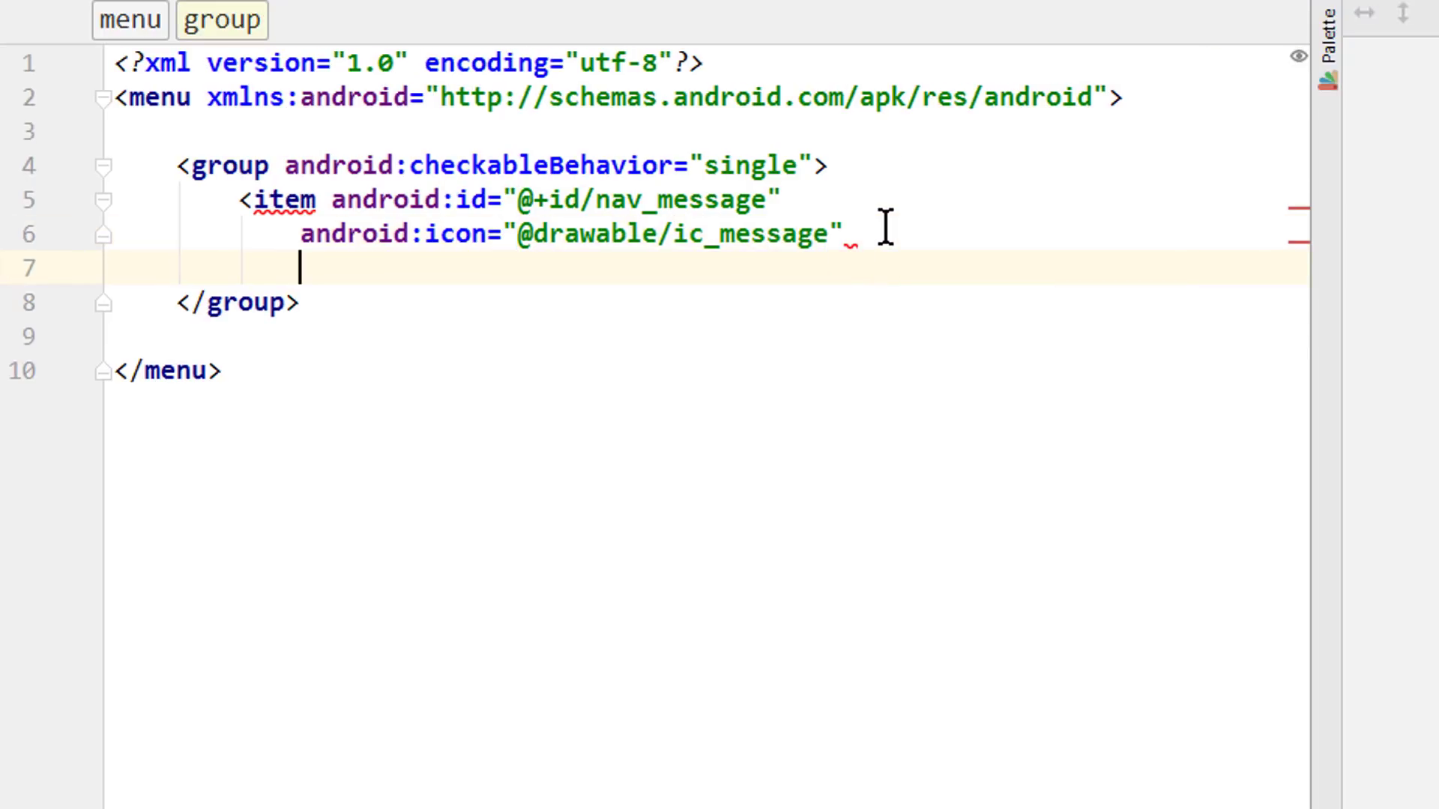
{"action": "type", "text": "ti"}
{"action": "key", "text": "Return"}
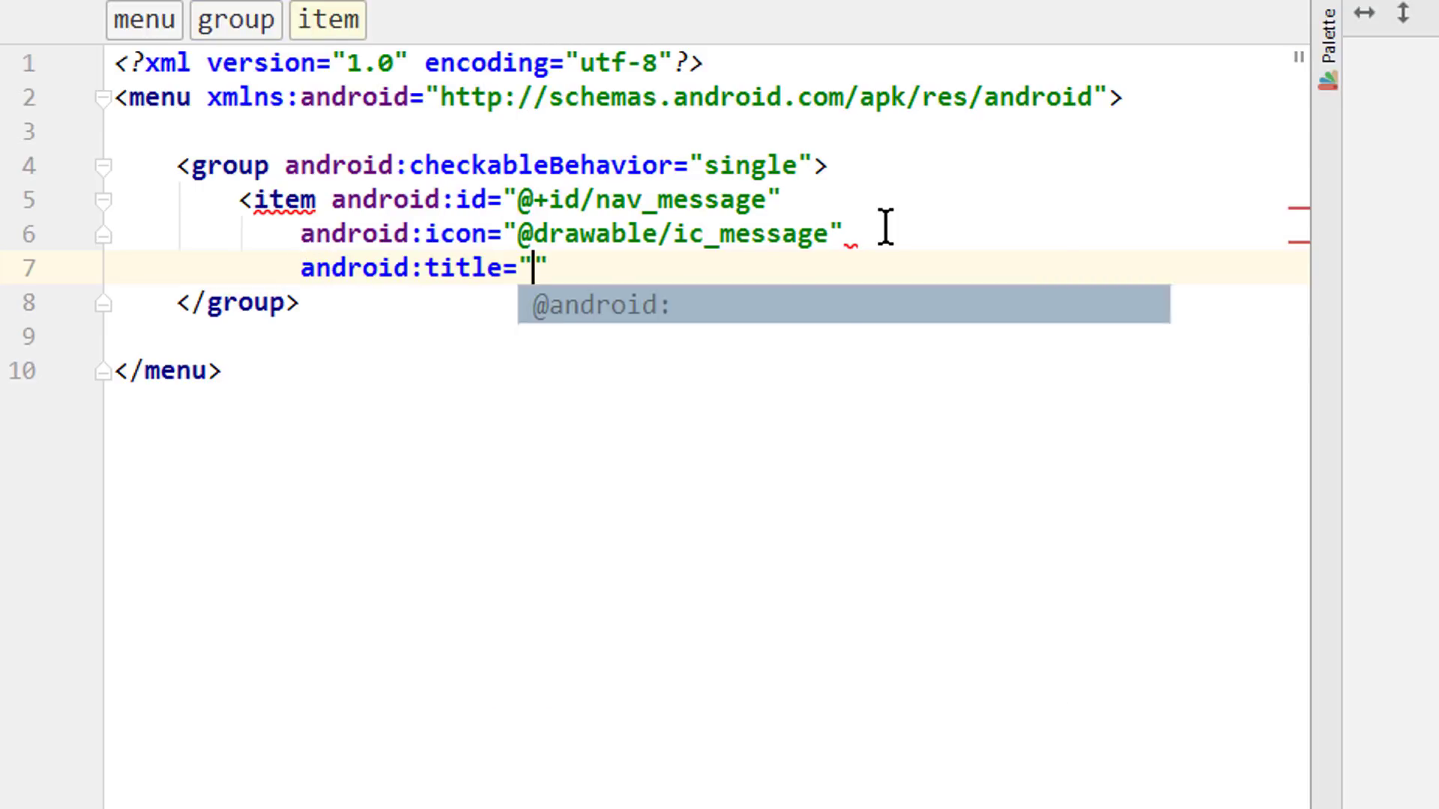
{"action": "type", "text": "Message"}
{"action": "key", "text": "Right"}
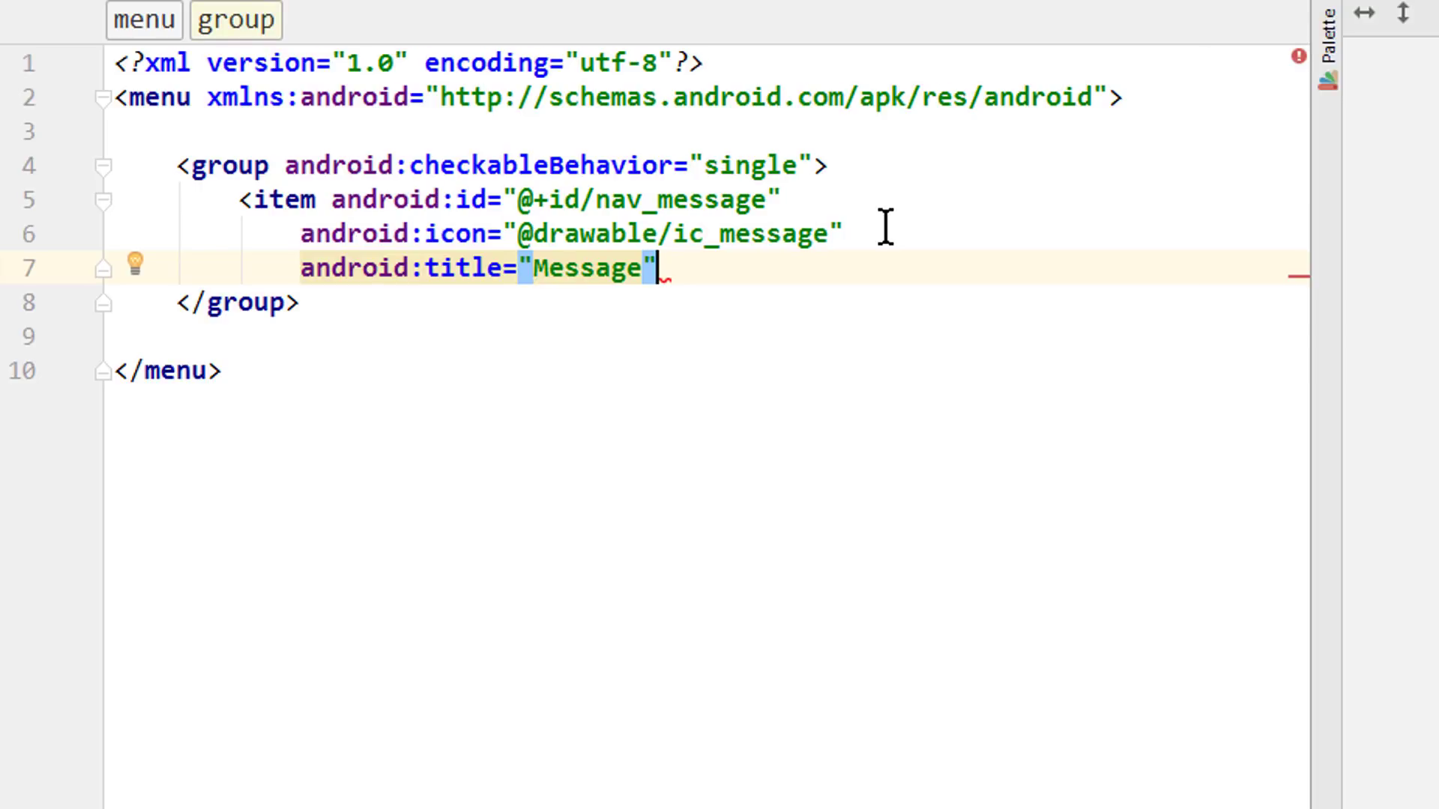
{"action": "type", "text": "/>"}
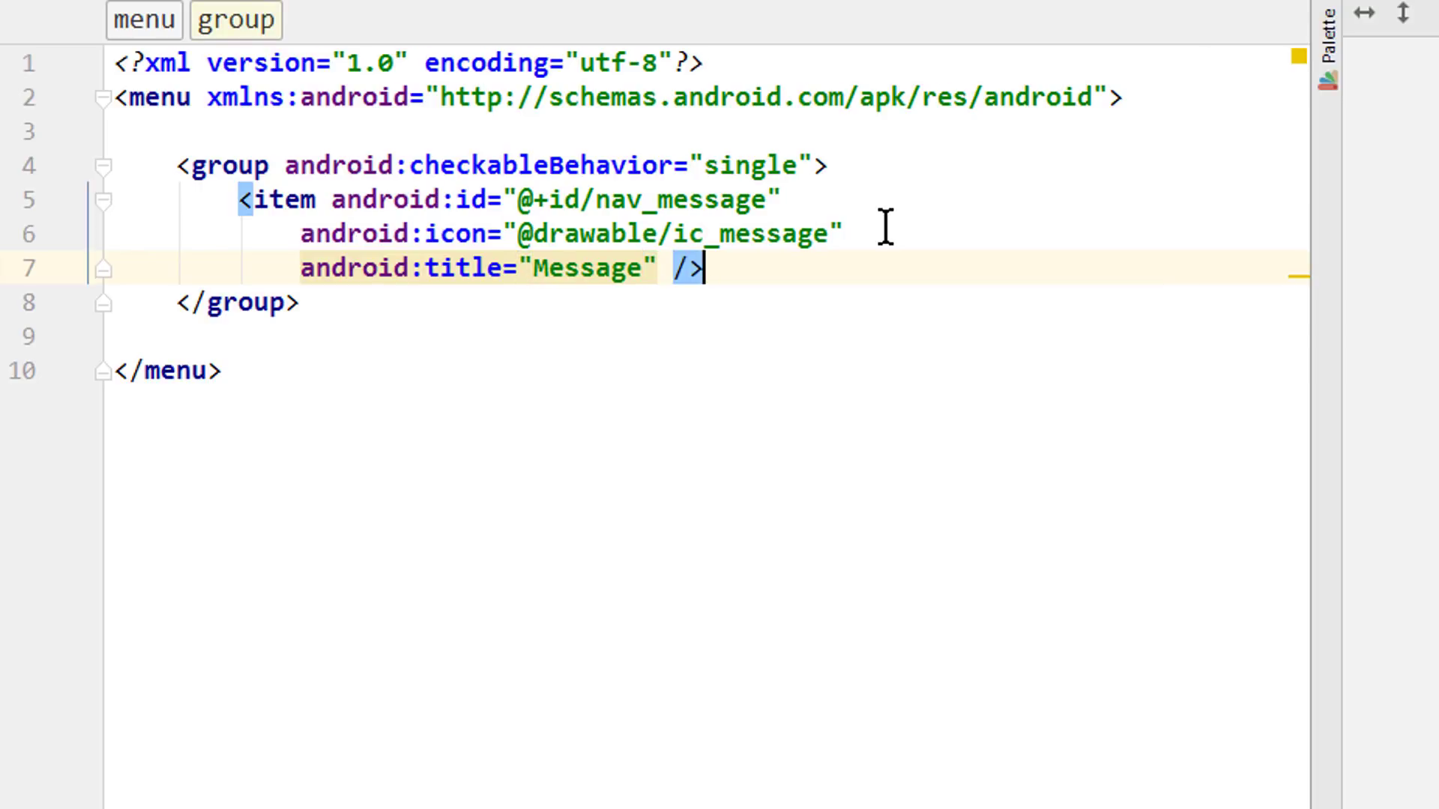
Step: Duplicate the Message item twice inside the group
{"action": "left_click", "coordinate": [237, 200], "text": "shift"}
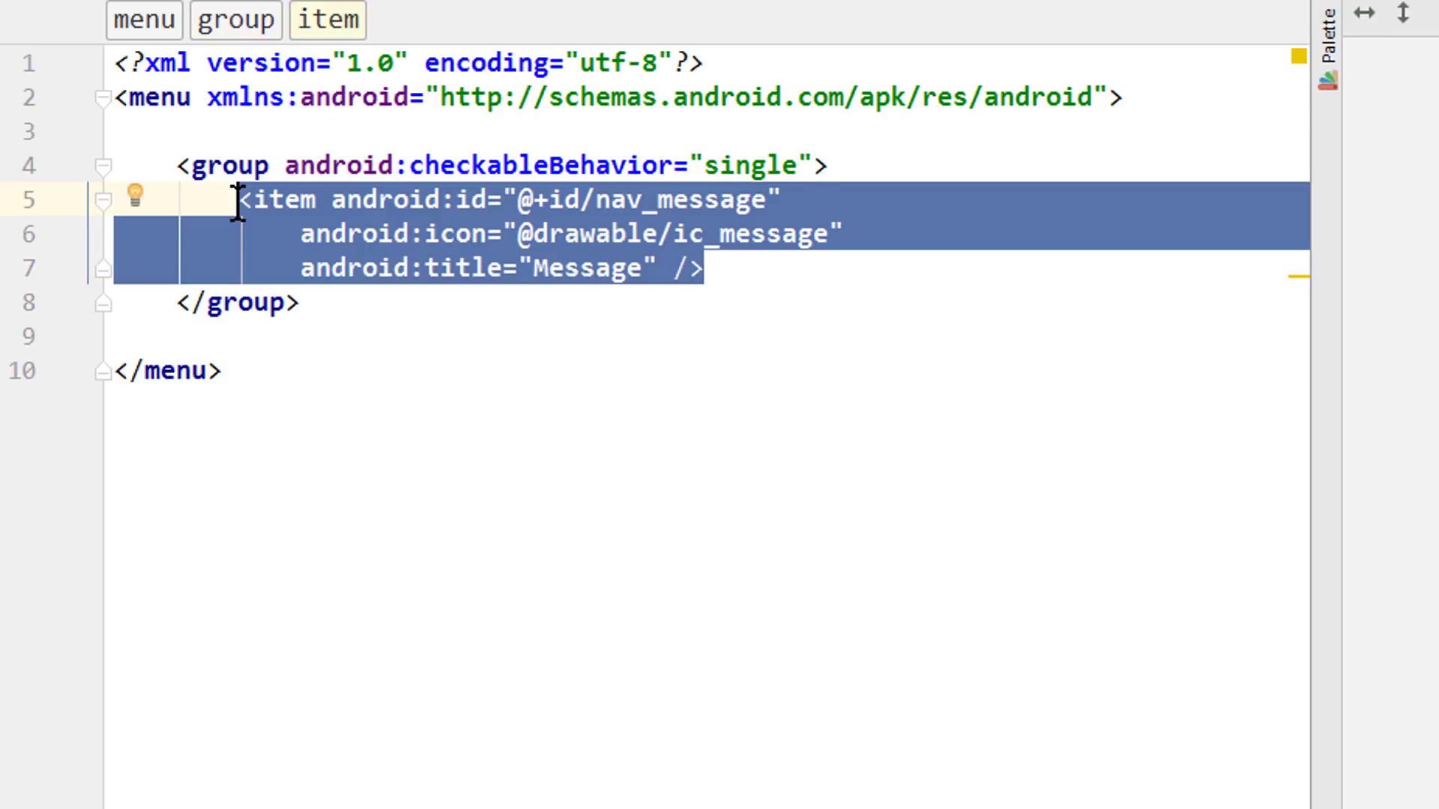
{"action": "key", "text": "Right"}
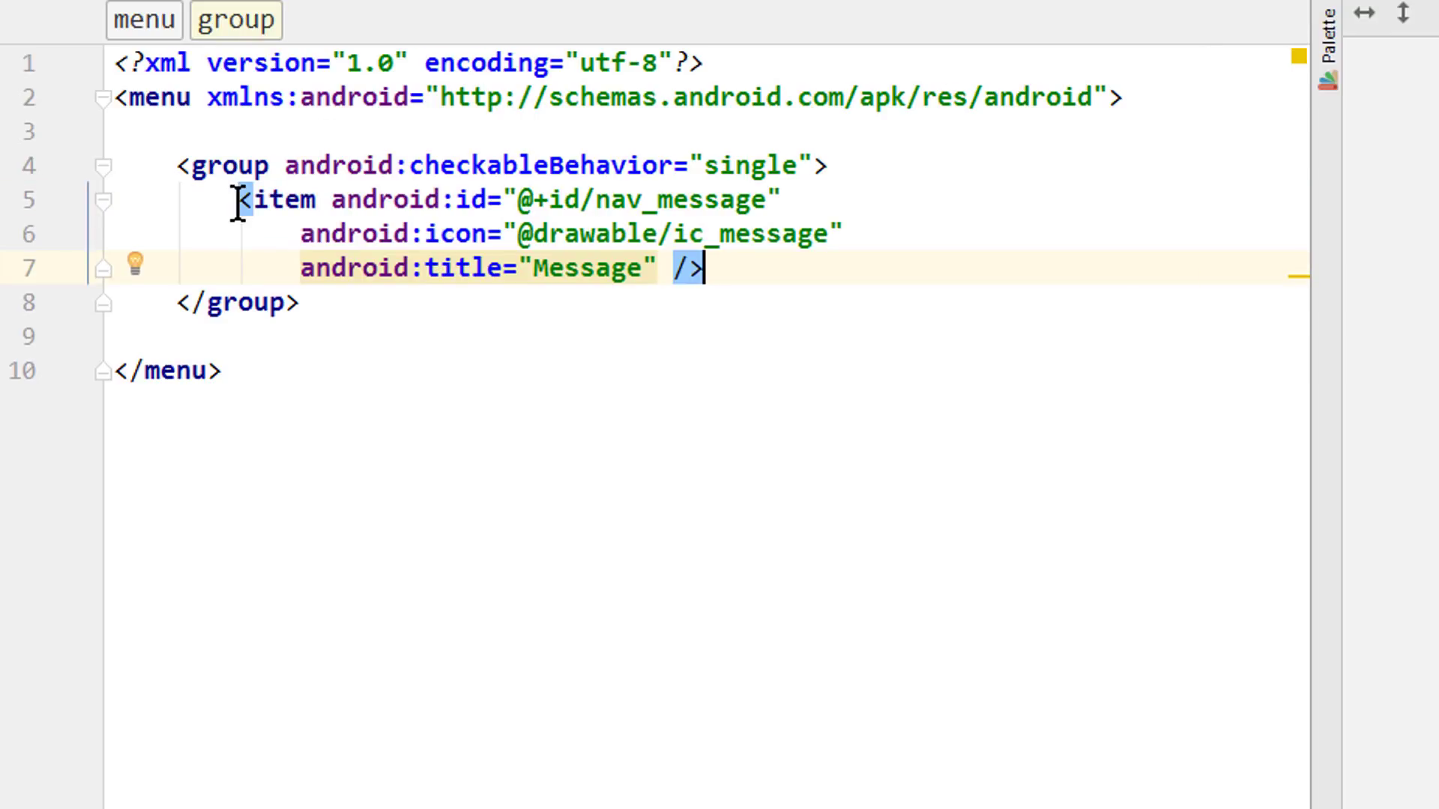
{"action": "key", "text": "Return"}
{"action": "type", "text": "<item android:id=\"@+id/nav_message\"             android:icon=\"@drawable/ic_message\"             android:title=\"Message\" />"}
{"action": "key", "text": "Return"}
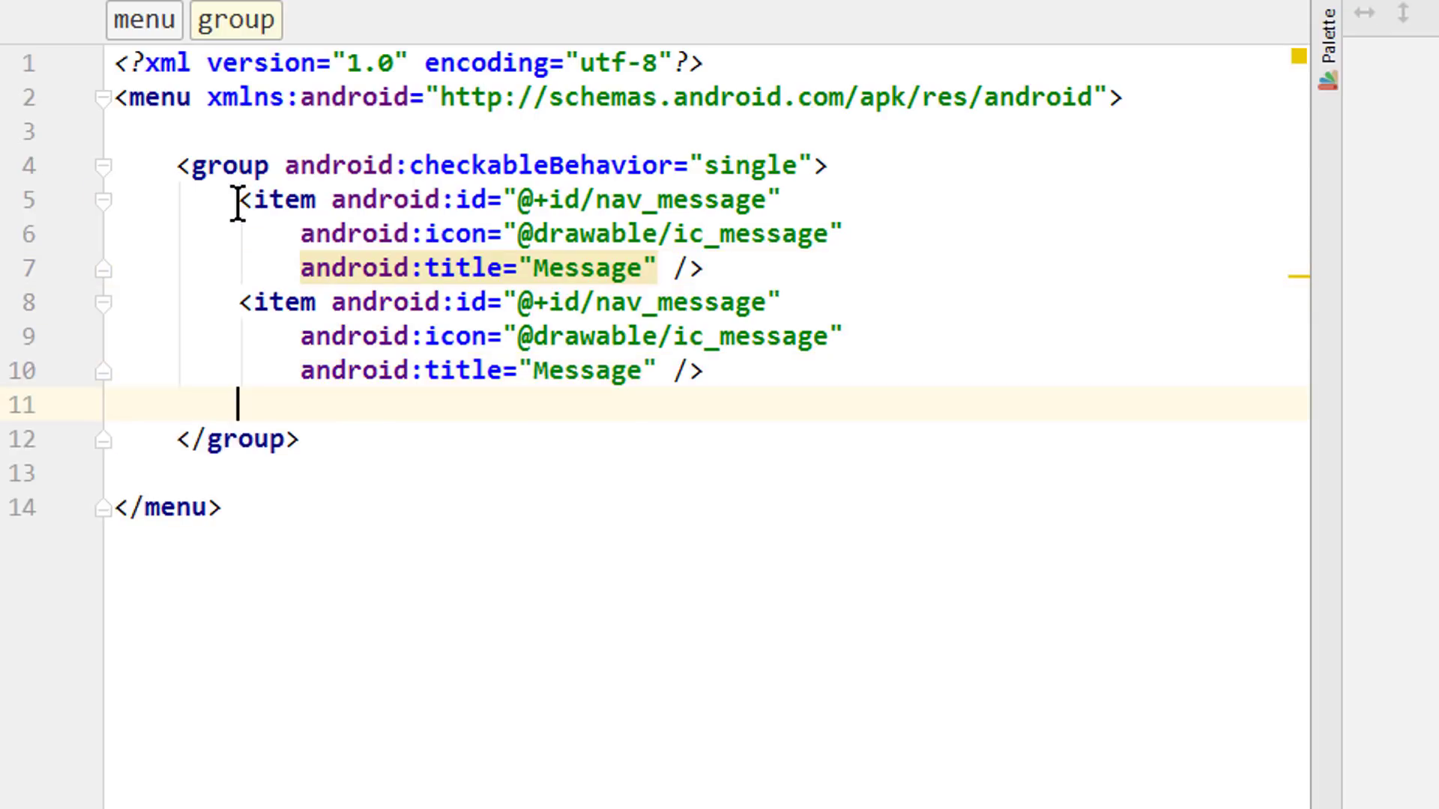
{"action": "type", "text": "<item android:id=\"@+id/nav_message\"             android:icon=\"@drawable/ic_message\"             android:title=\"Message\" />"}
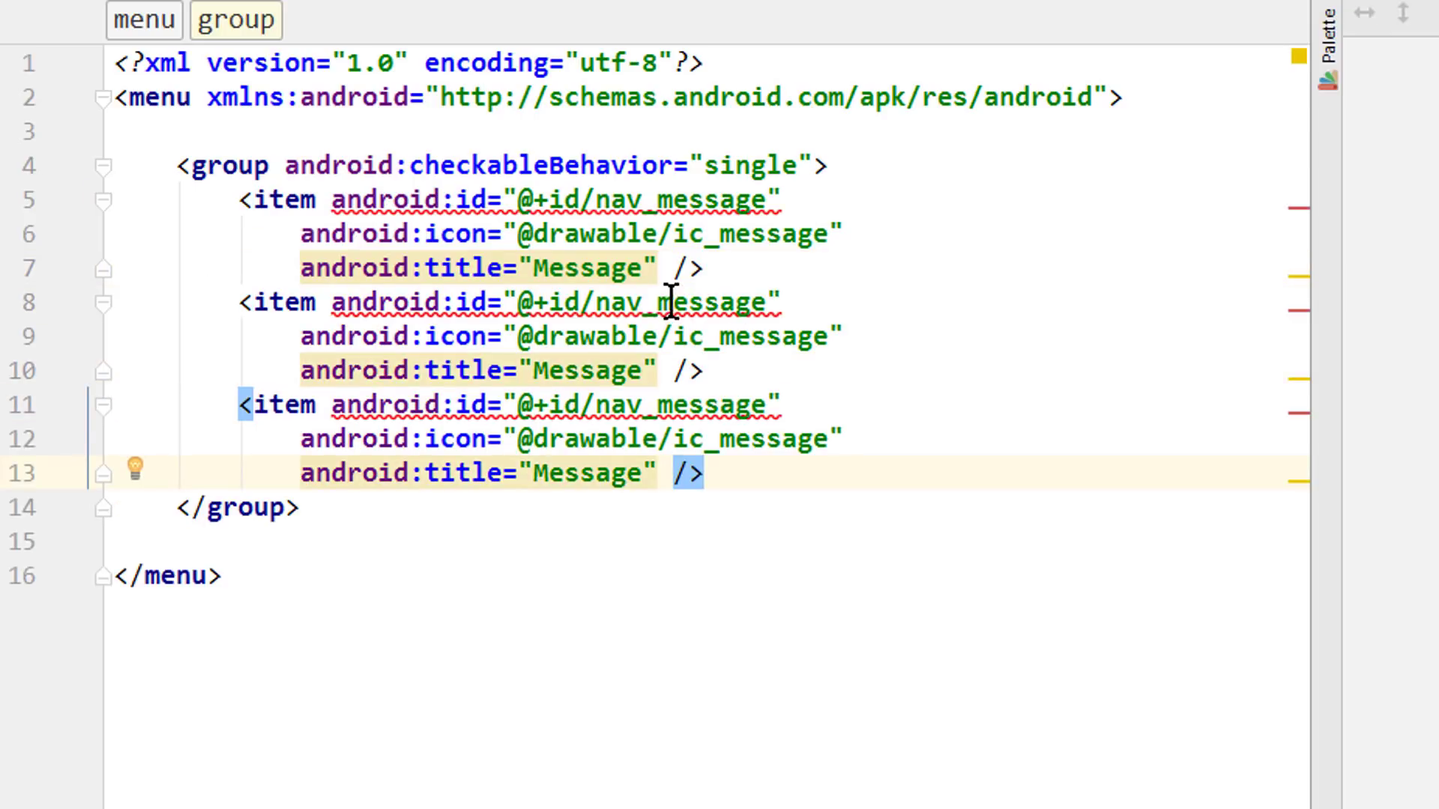
Step: Edit the second item to nav_chat with the ic_chat icon and title Chat
{"action": "left_click", "coordinate": [658, 303]}
{"action": "type", "text": "c"}
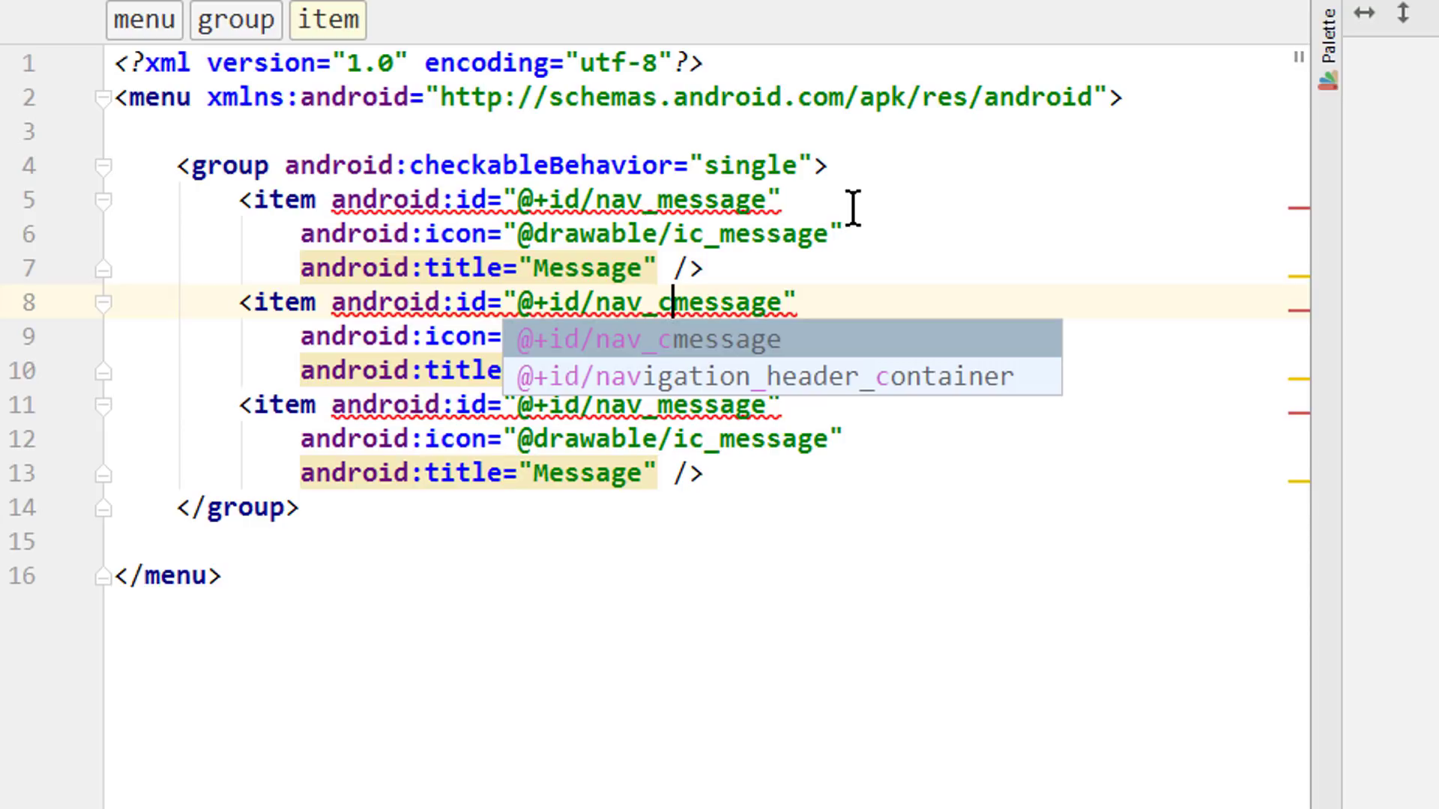
{"action": "type", "text": "hat"}
{"action": "key", "text": "ctrl+Delete"}
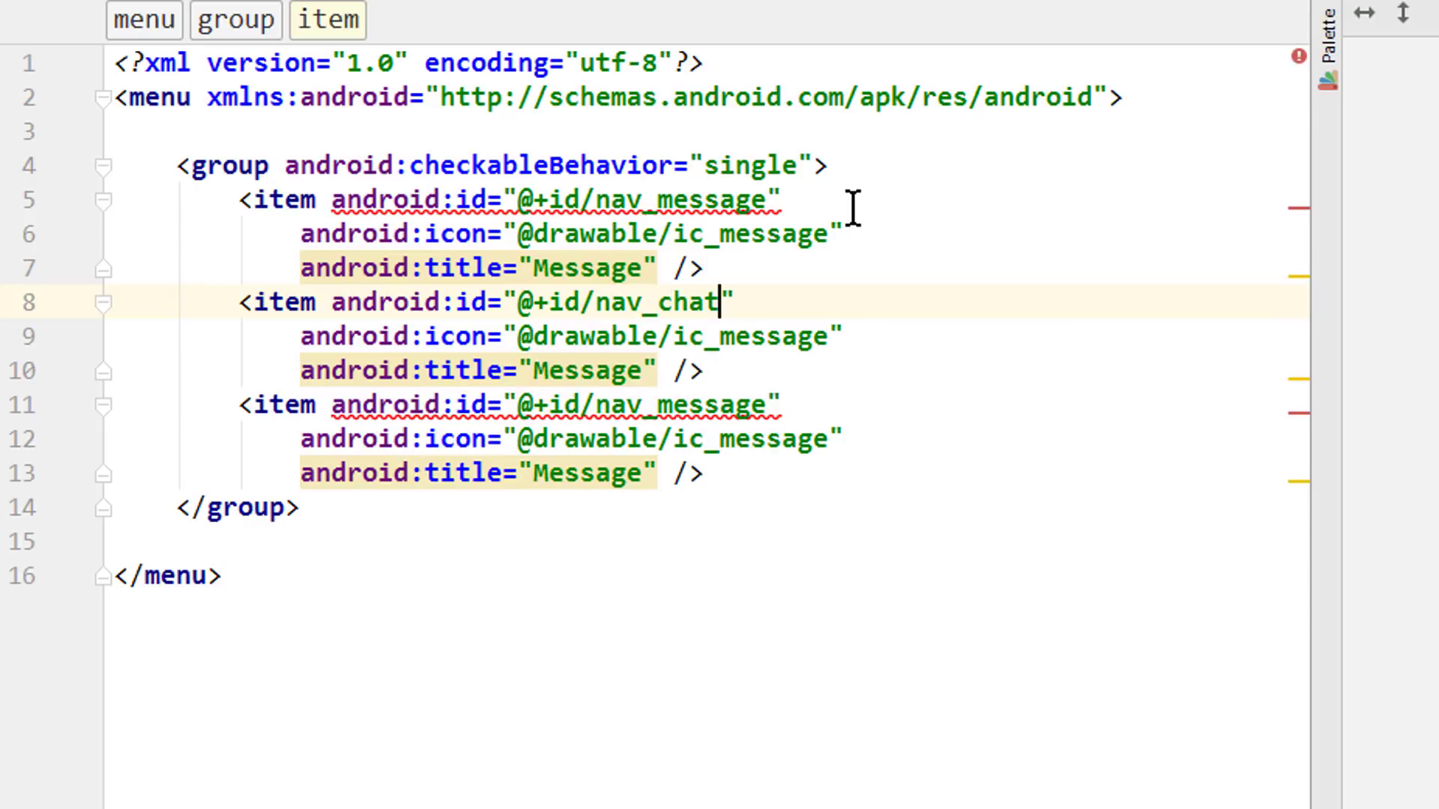
{"action": "left_click", "coordinate": [723, 337]}
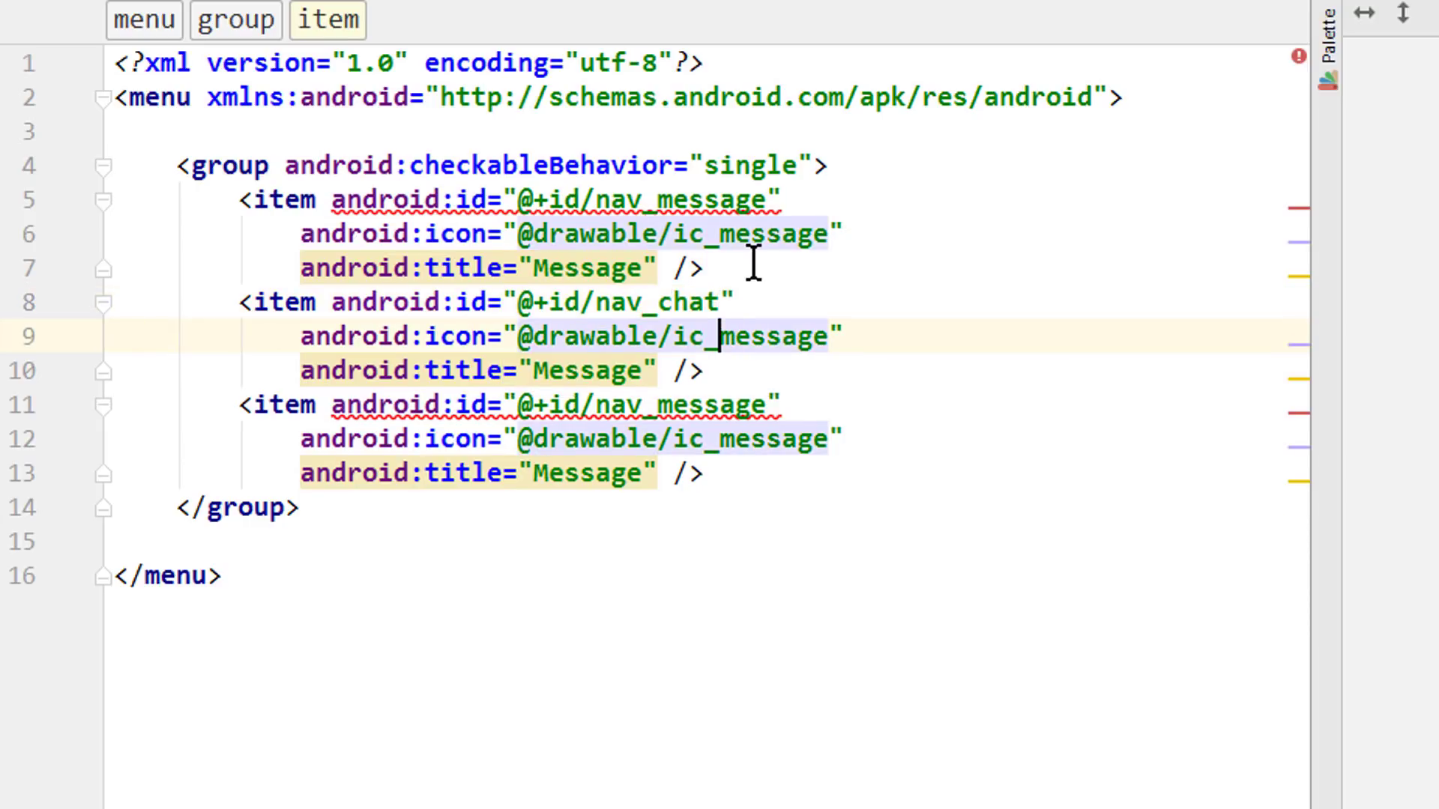
{"action": "type", "text": "chat"}
{"action": "key", "text": "ctrl+Delete"}
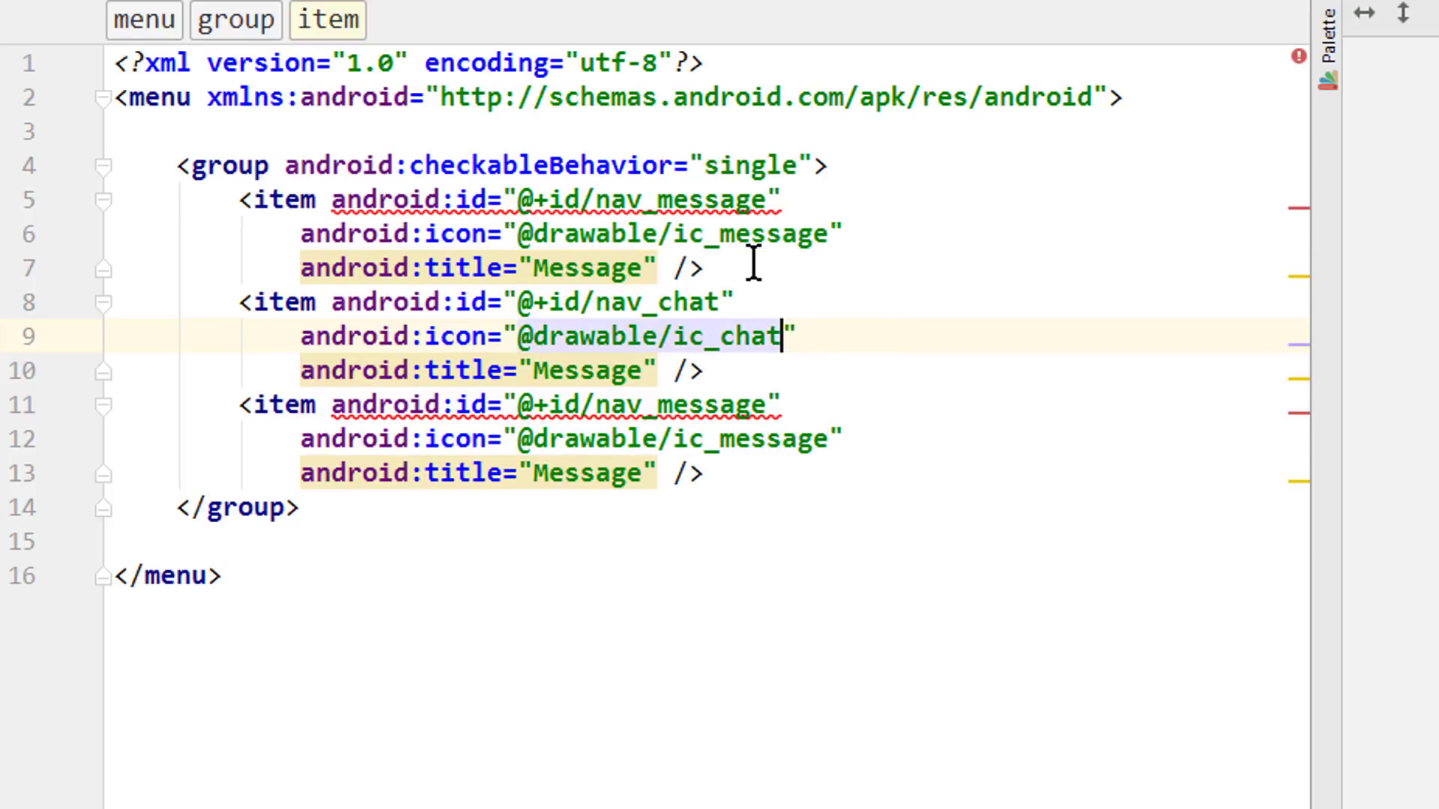
{"action": "double_click", "coordinate": [603, 369]}
{"action": "type", "text": "C"}
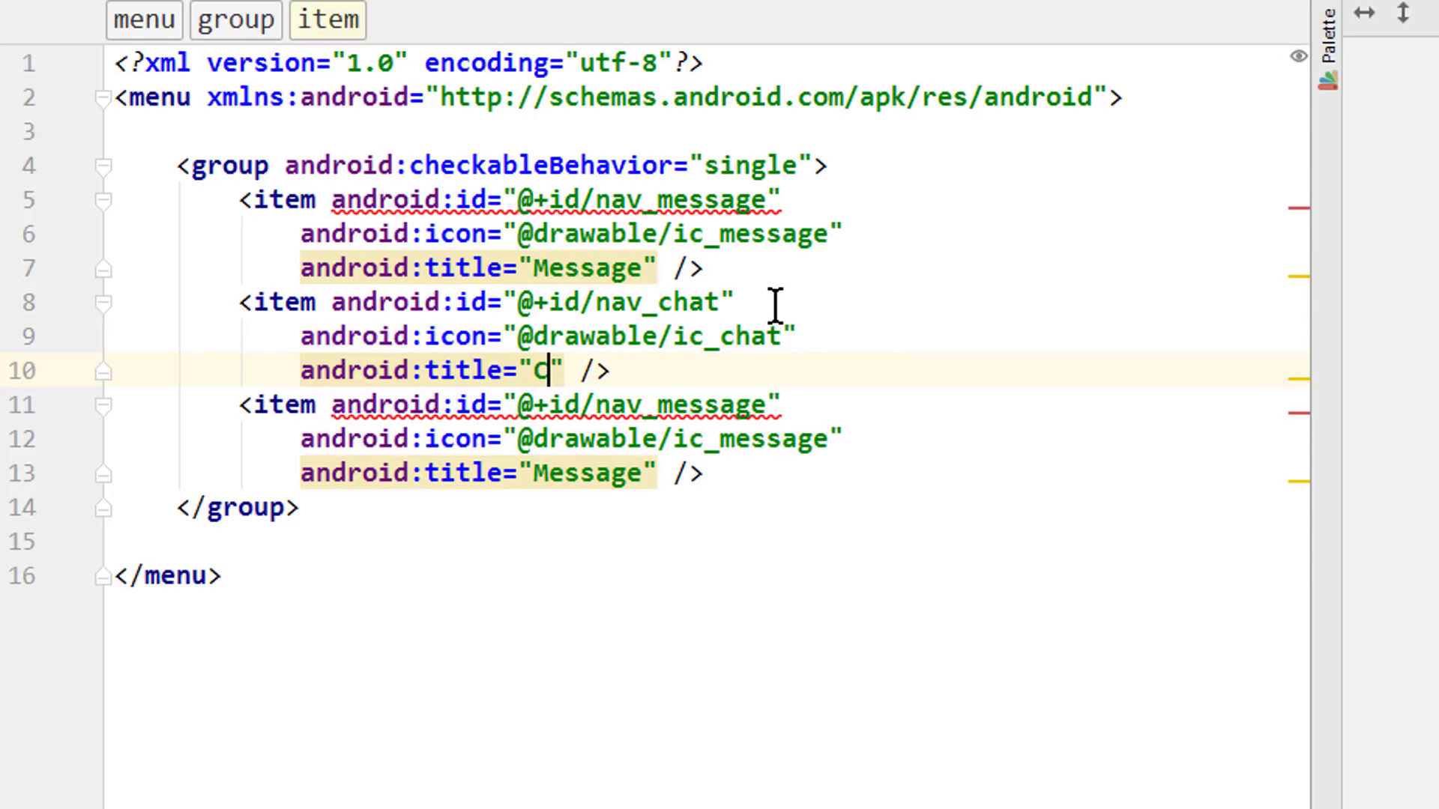
{"action": "type", "text": "hat"}
Step: Edit the third item to nav_profile with the ic_profile icon and title Profile, leaving blank lines below the group
{"action": "left_click", "coordinate": [658, 405]}
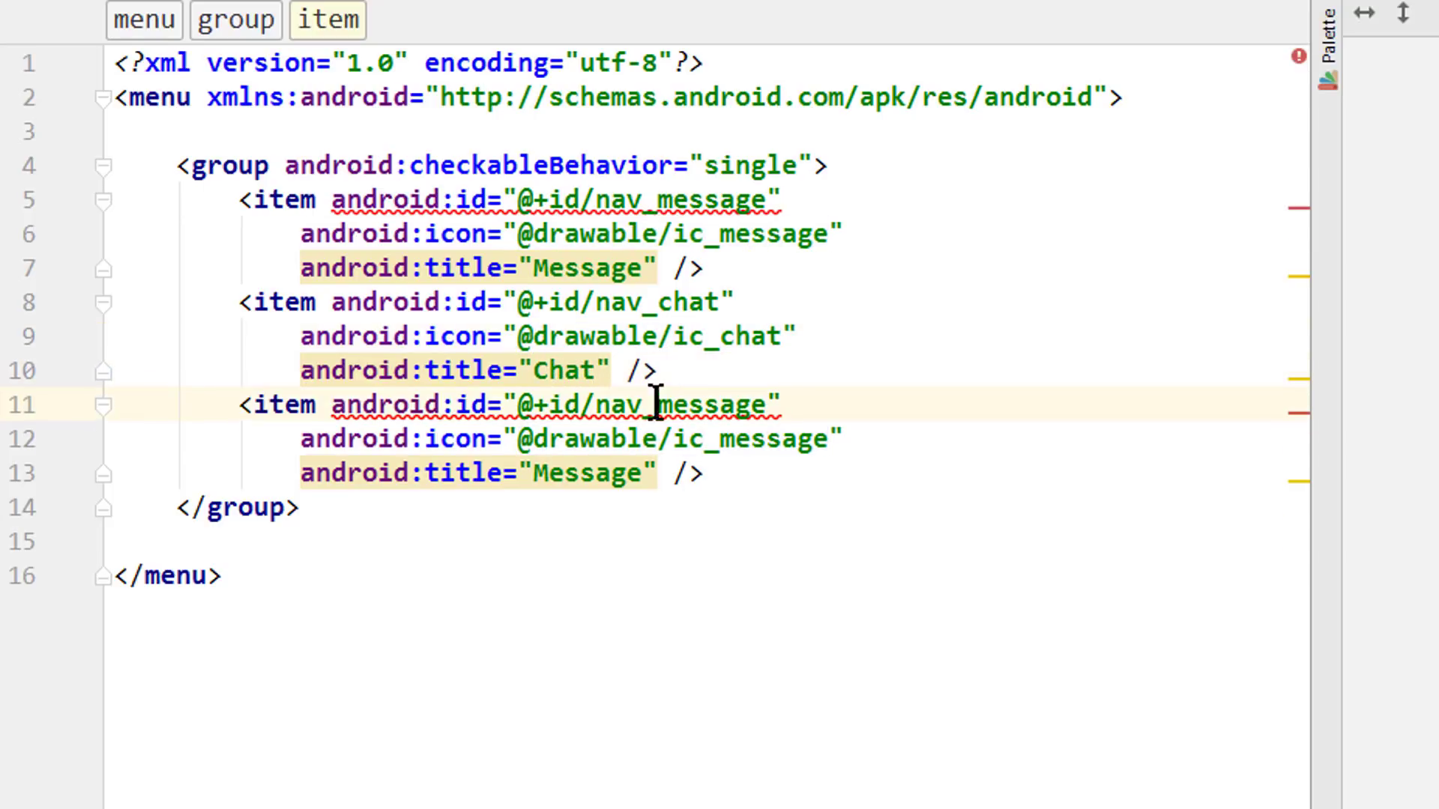
{"action": "type", "text": "profile"}
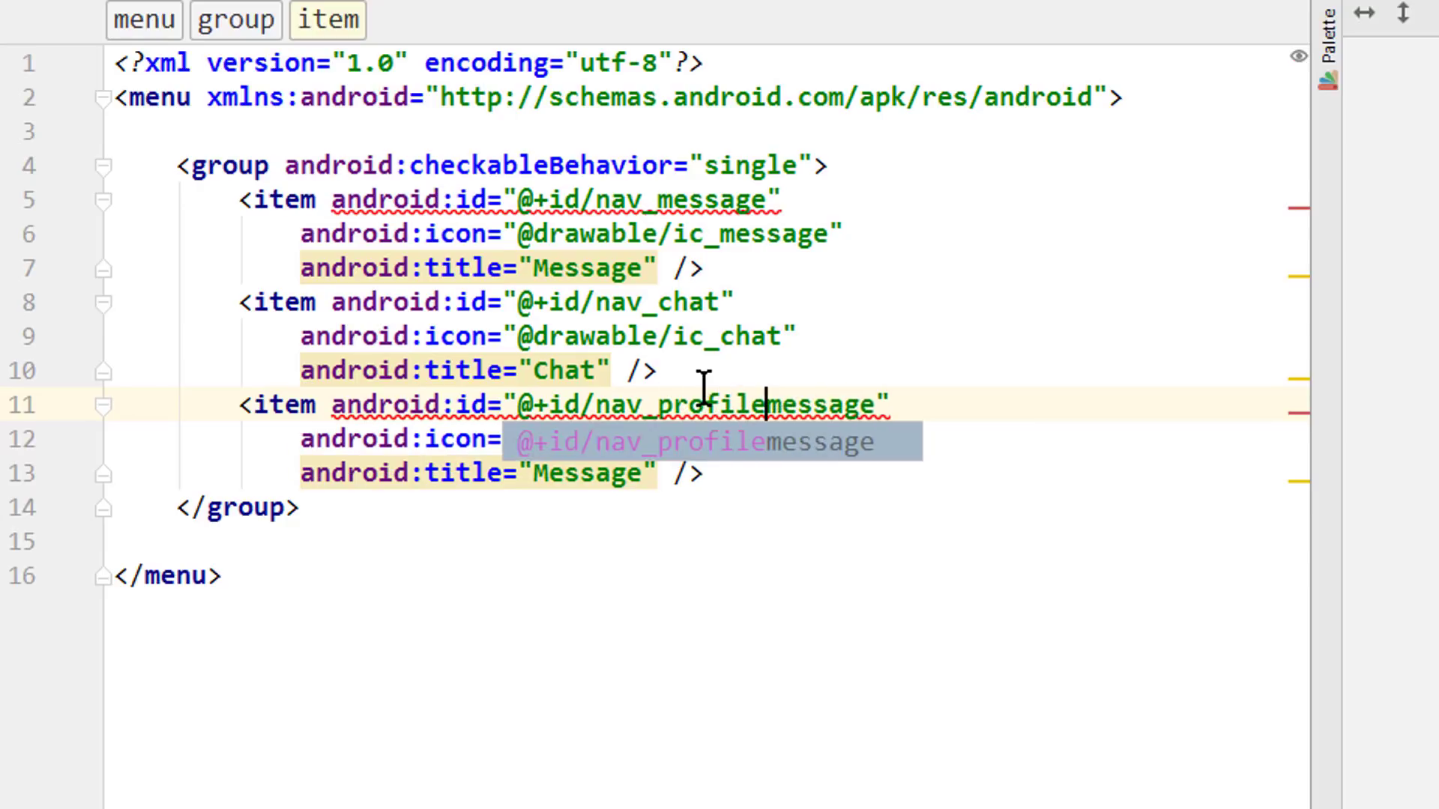
{"action": "key", "text": "ctrl+Delete"}
{"action": "key", "text": "Down"}
{"action": "key", "text": "Left"}
{"action": "key", "text": "Left"}
{"action": "key", "text": "Left"}
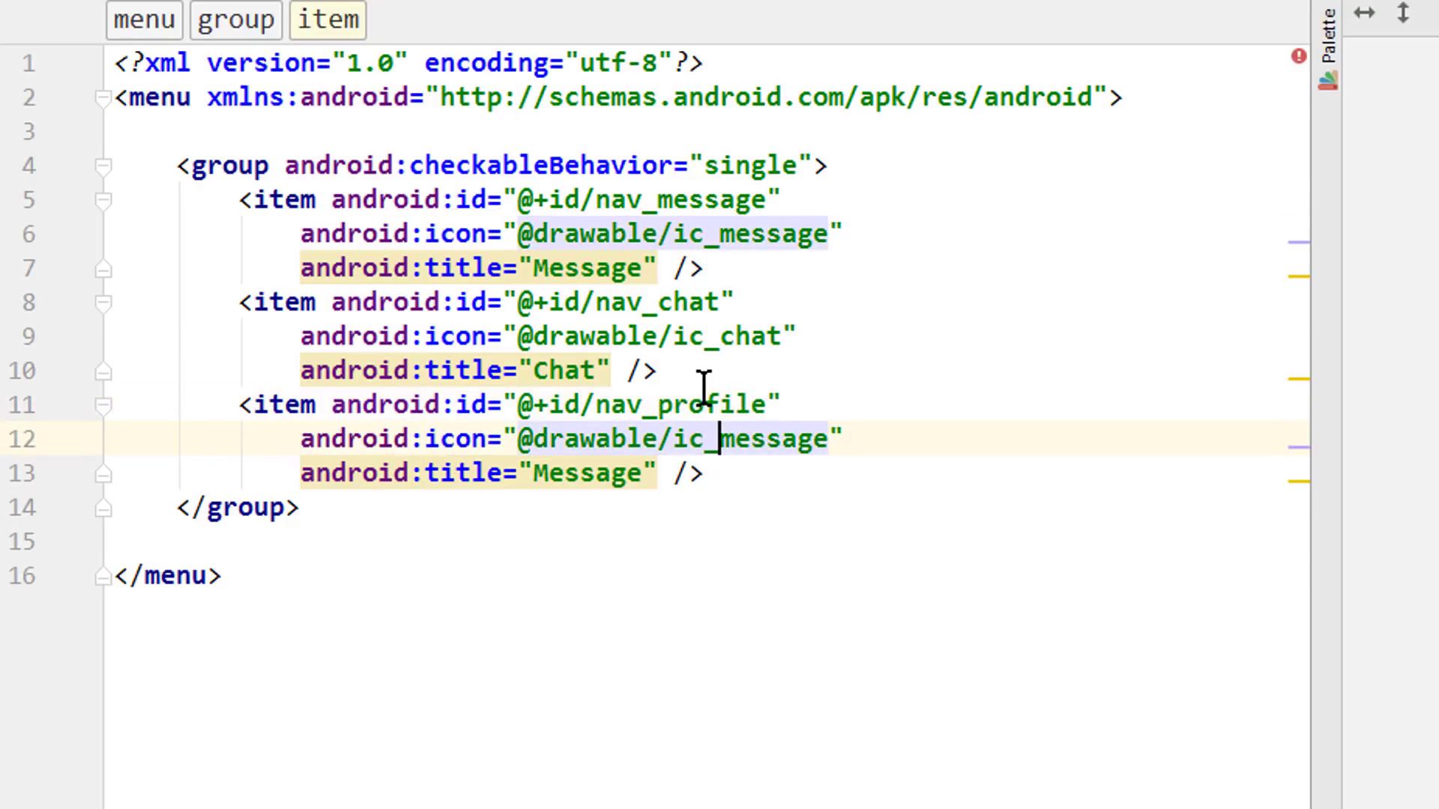
{"action": "type", "text": "profile"}
{"action": "key", "text": "ctrl+Delete"}
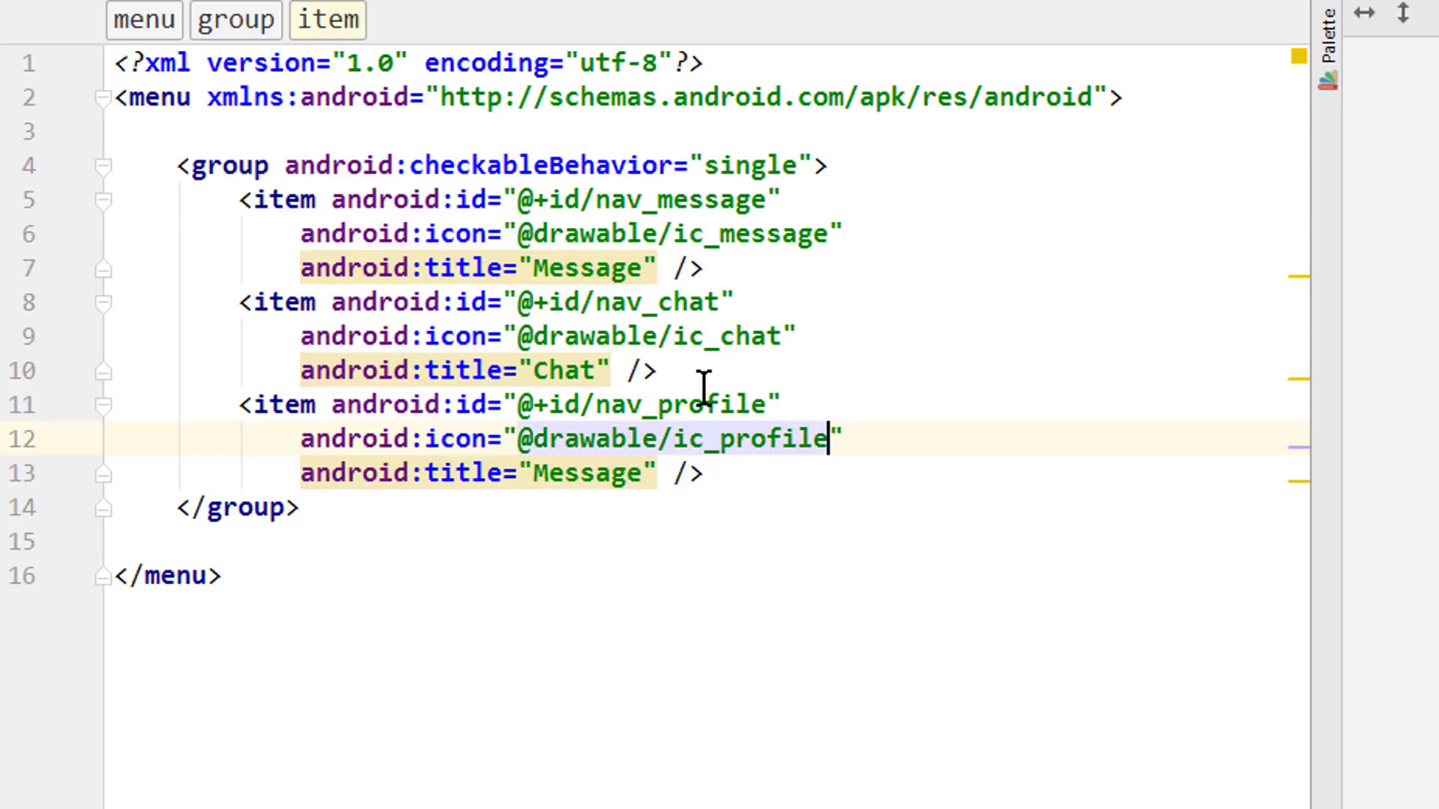
{"action": "double_click", "coordinate": [588, 477]}
{"action": "type", "text": "Pro"}
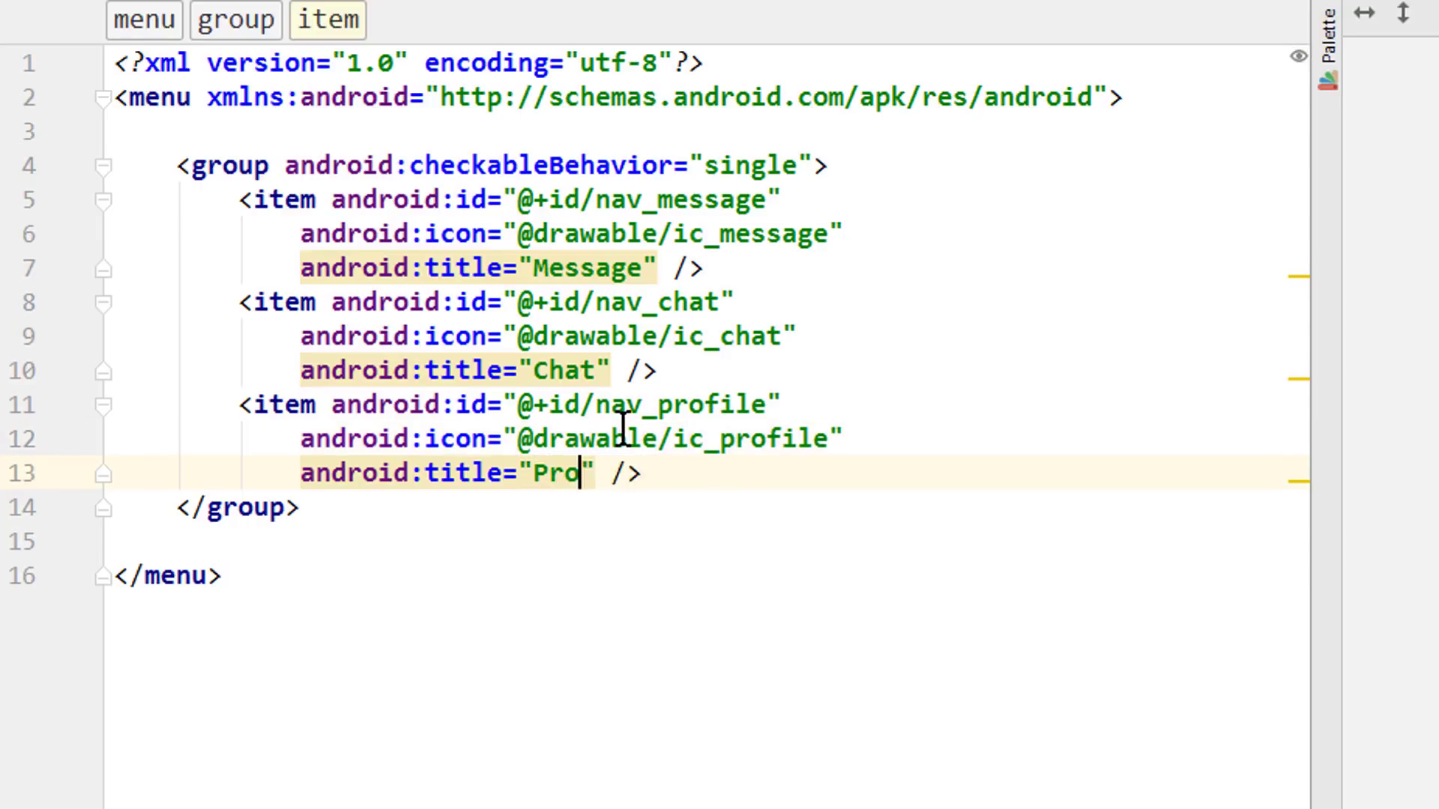
{"action": "type", "text": "file"}
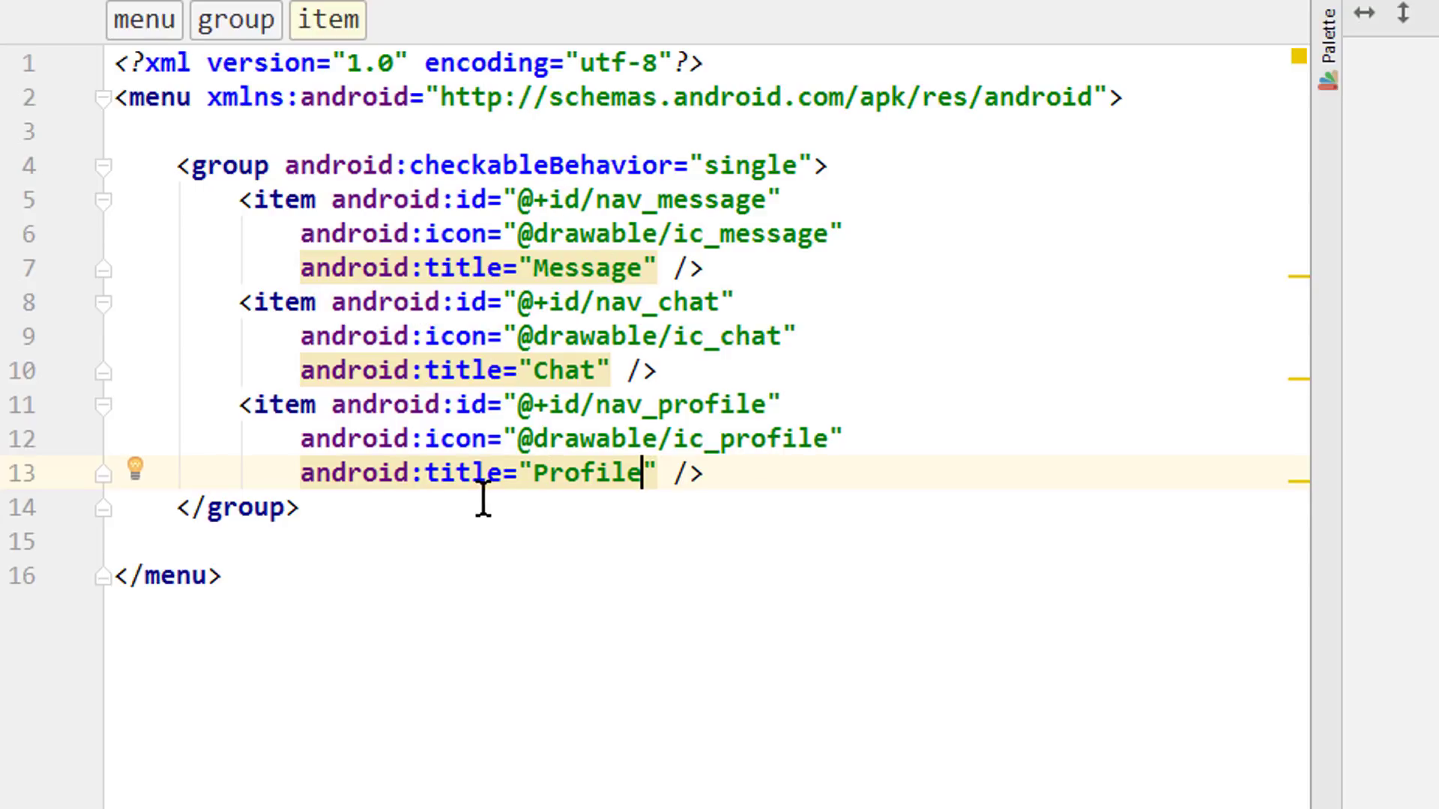
{"action": "key", "text": "Down"}
{"action": "key", "text": "Down"}
{"action": "key", "text": "Return"}
{"action": "key", "text": "Return"}
{"action": "key", "text": "Up"}
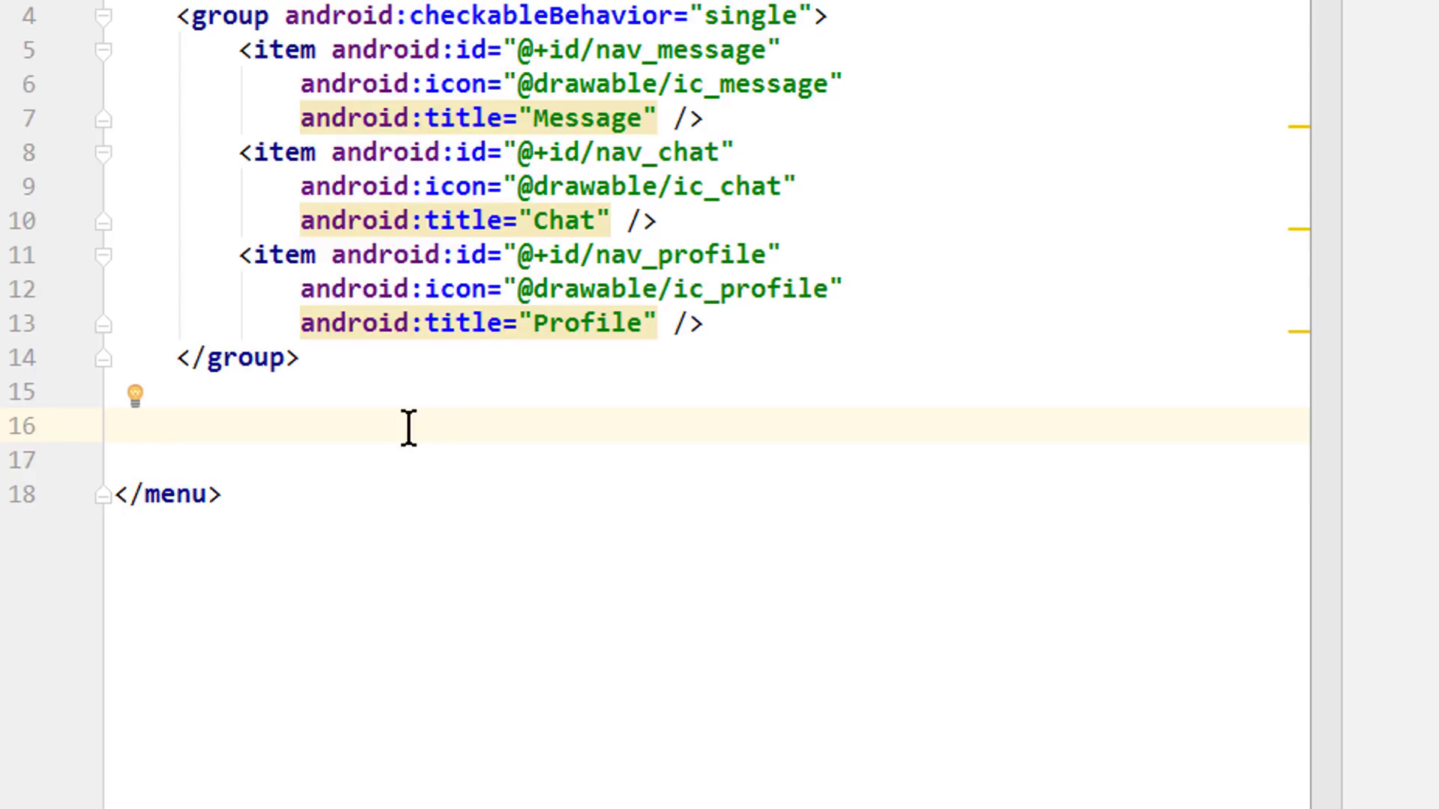
{"action": "type", "text": "<"}
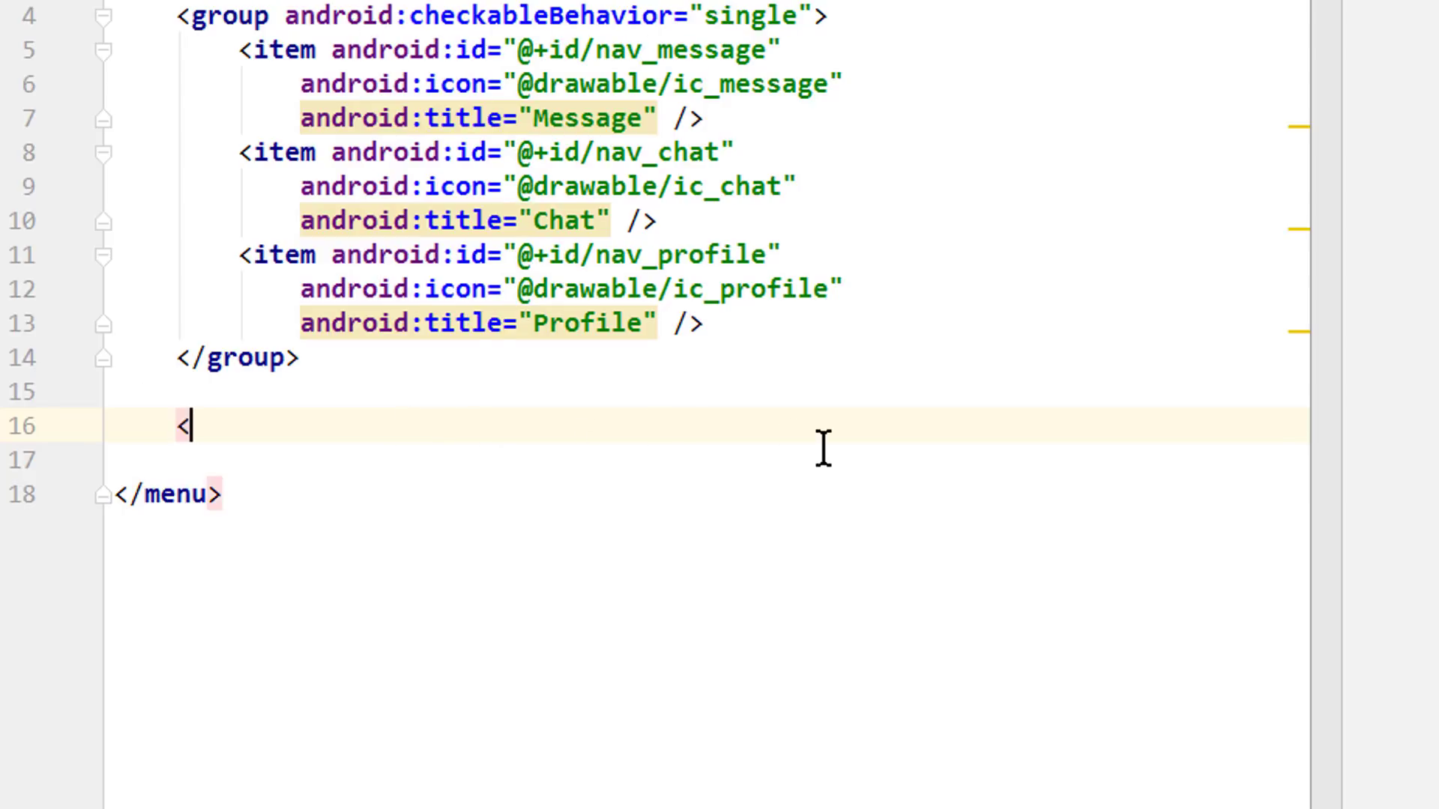
{"action": "type", "text": "item "}
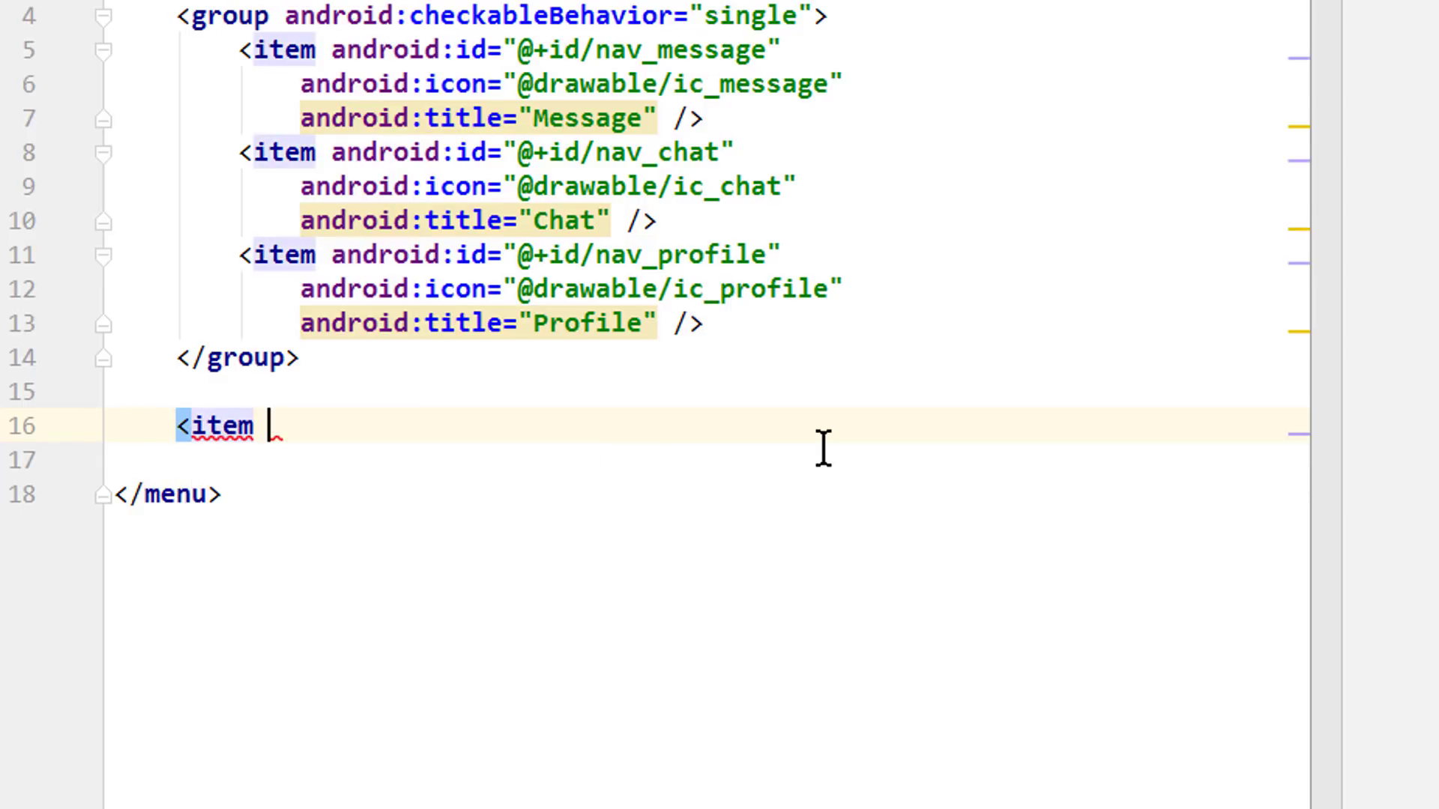
{"action": "type", "text": "ti"}
Step: Add an item titled "Communicate" after the group, with opening and closing tags on separate lines
{"action": "key", "text": "Return"}
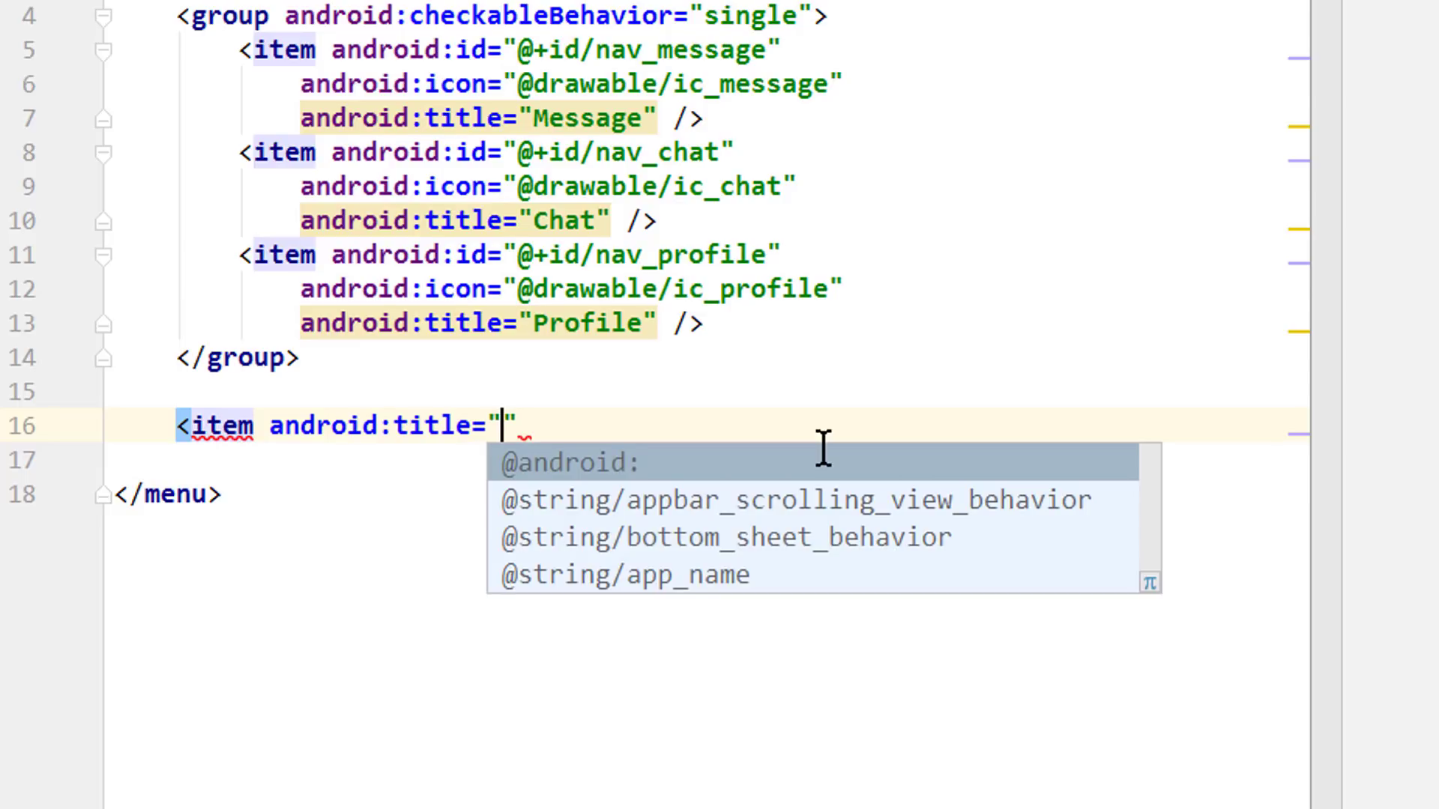
{"action": "type", "text": "Commun"}
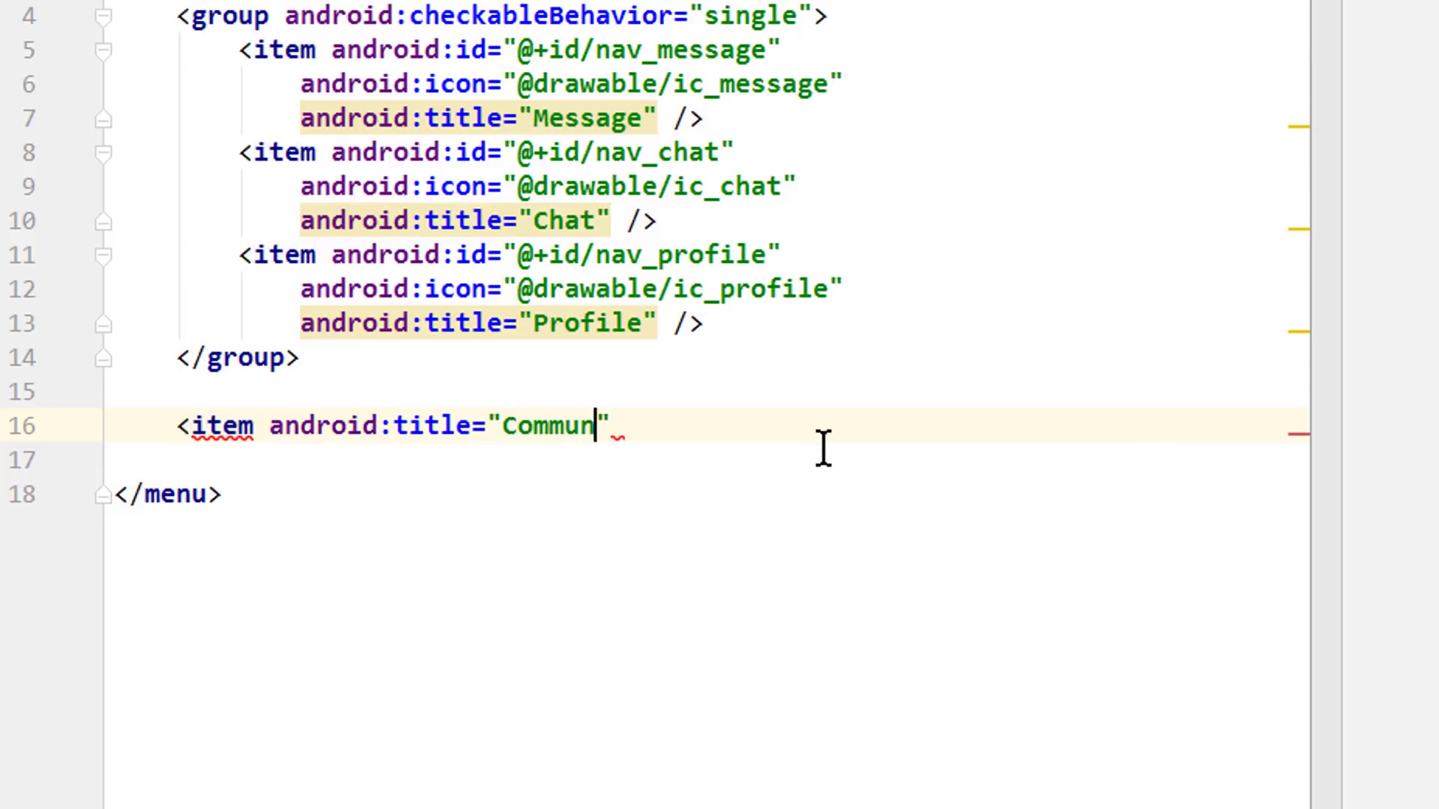
{"action": "type", "text": "icate"}
{"action": "key", "text": "Right"}
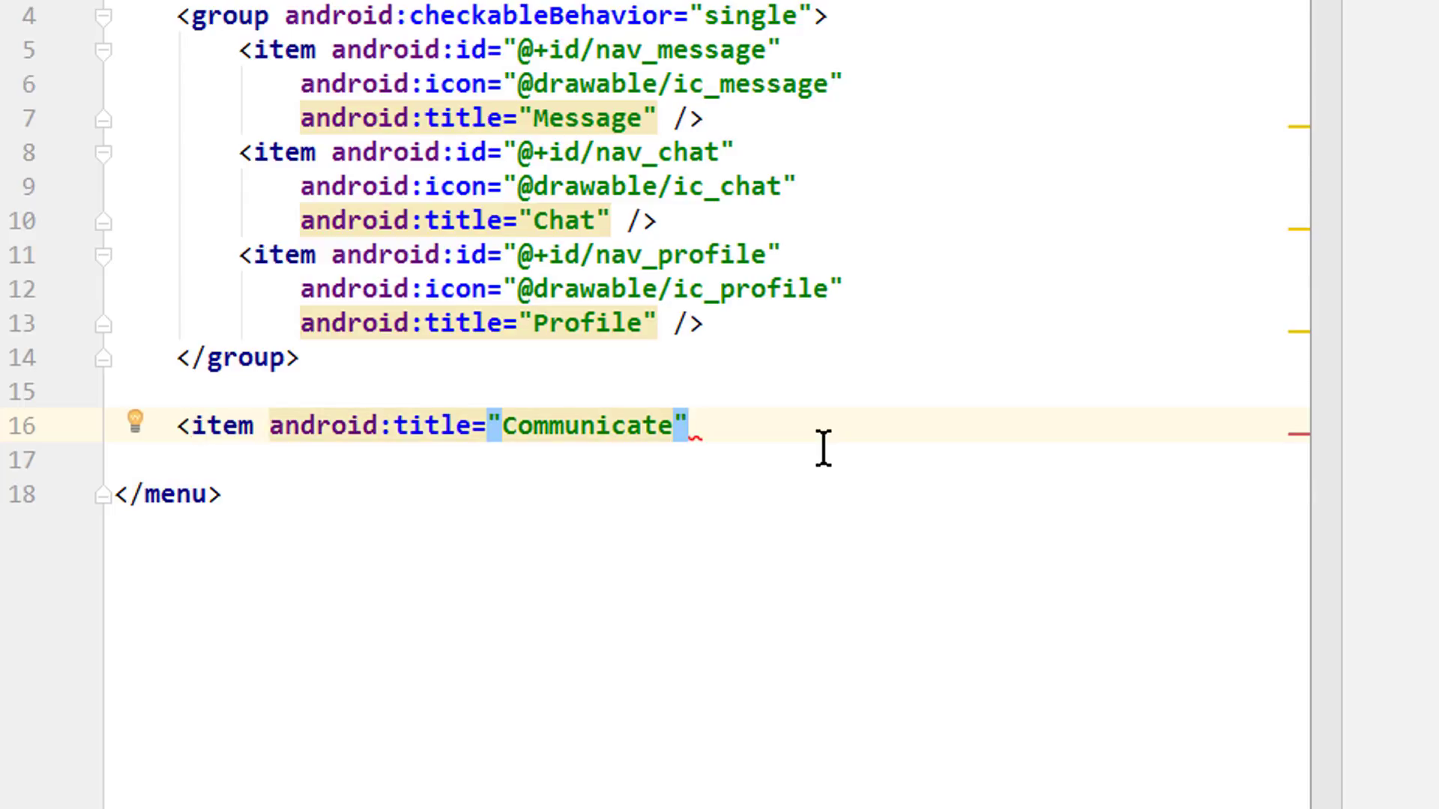
{"action": "type", "text": ">"}
{"action": "key", "text": "Return"}
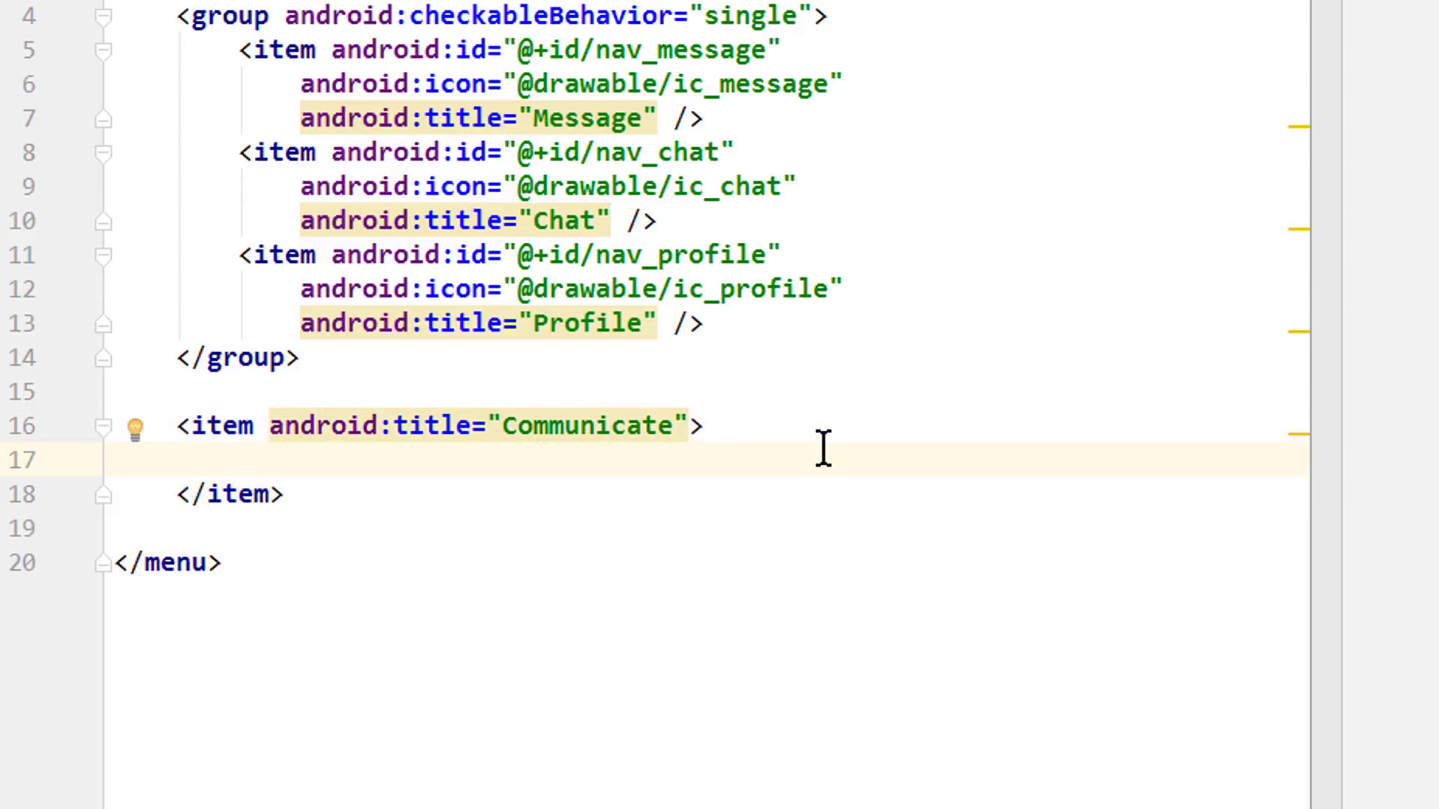
{"action": "type", "text": "<menu"}
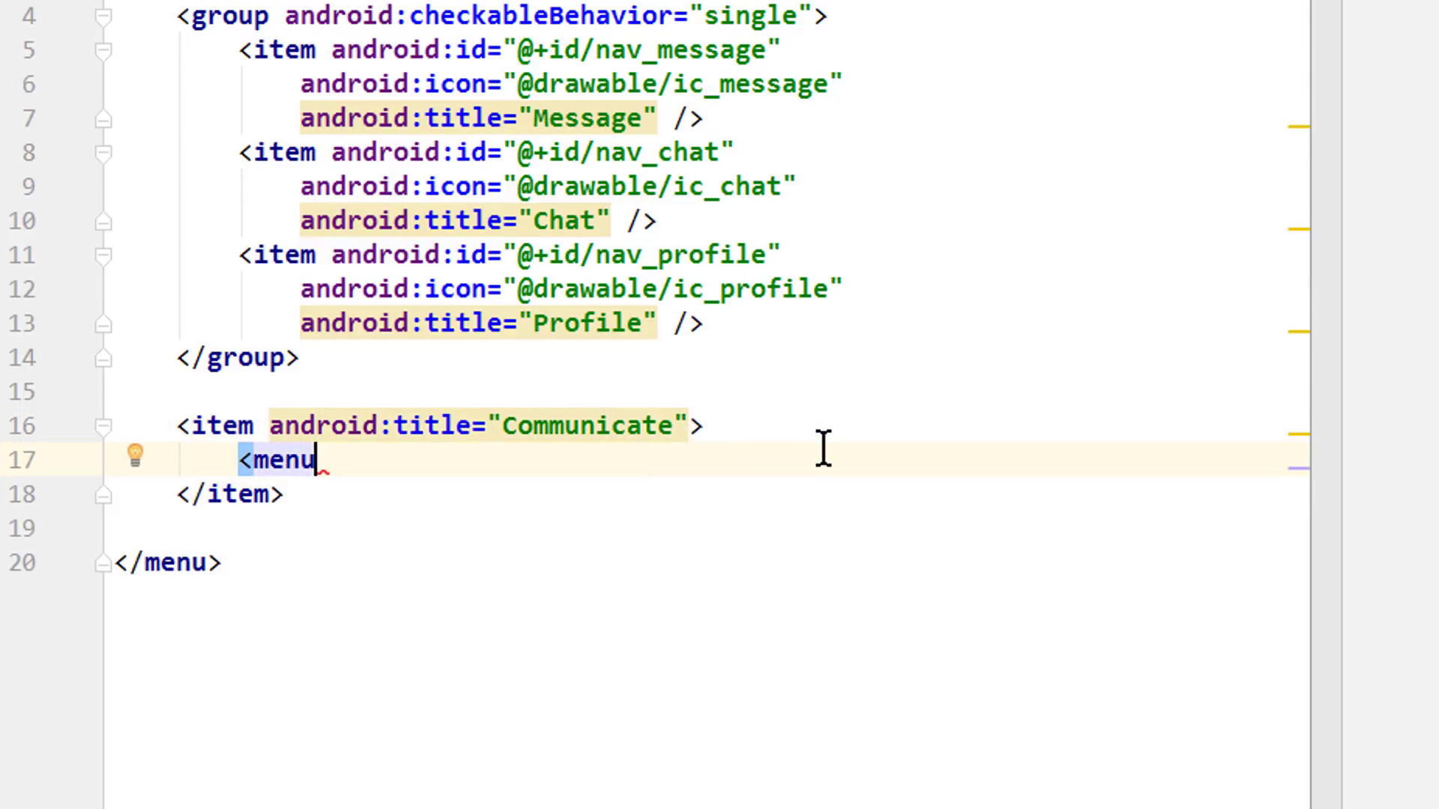
{"action": "type", "text": "></menu>"}
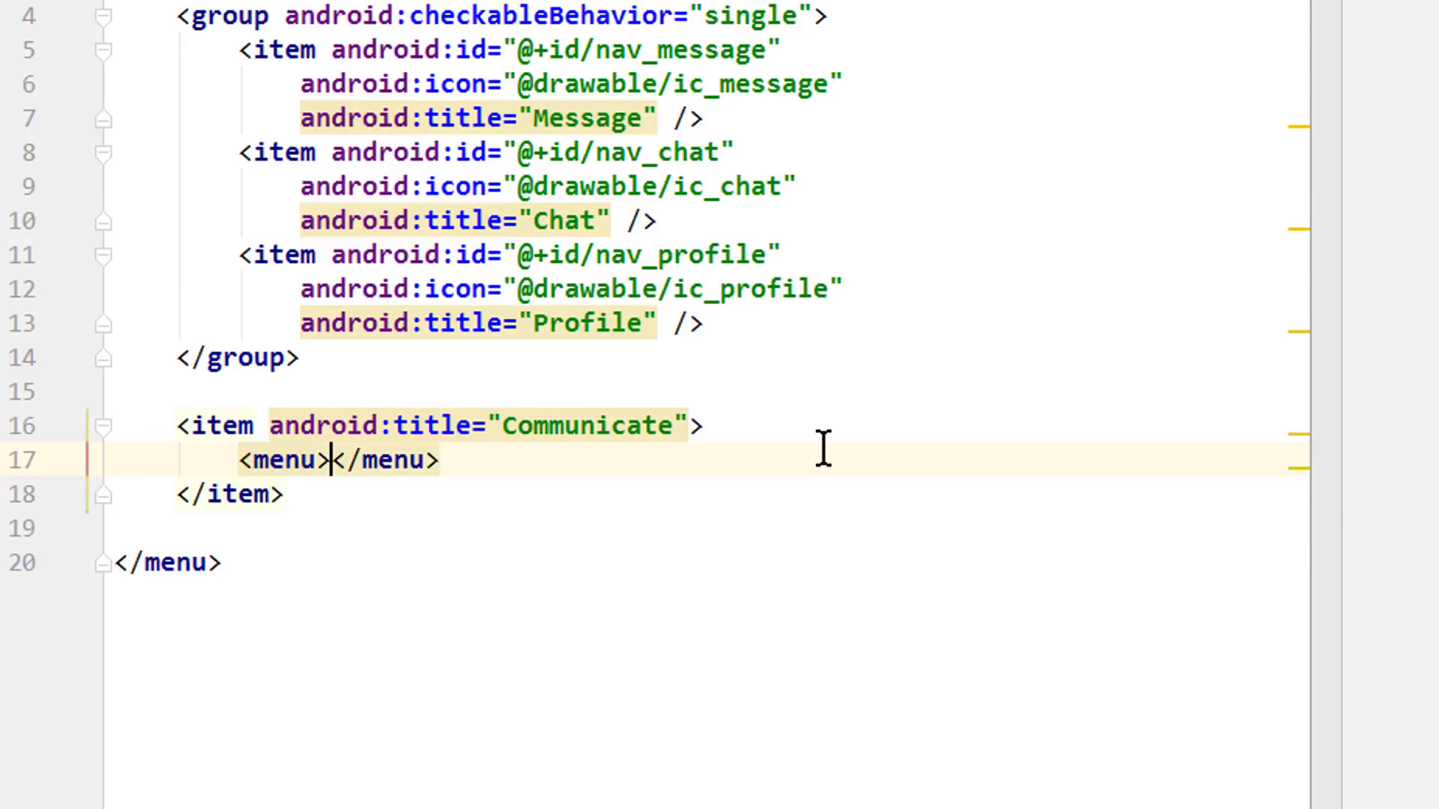
Step: Add a nested menu under Communicate with an item nav_share using ic_share and title Share
{"action": "key", "text": "Return"}
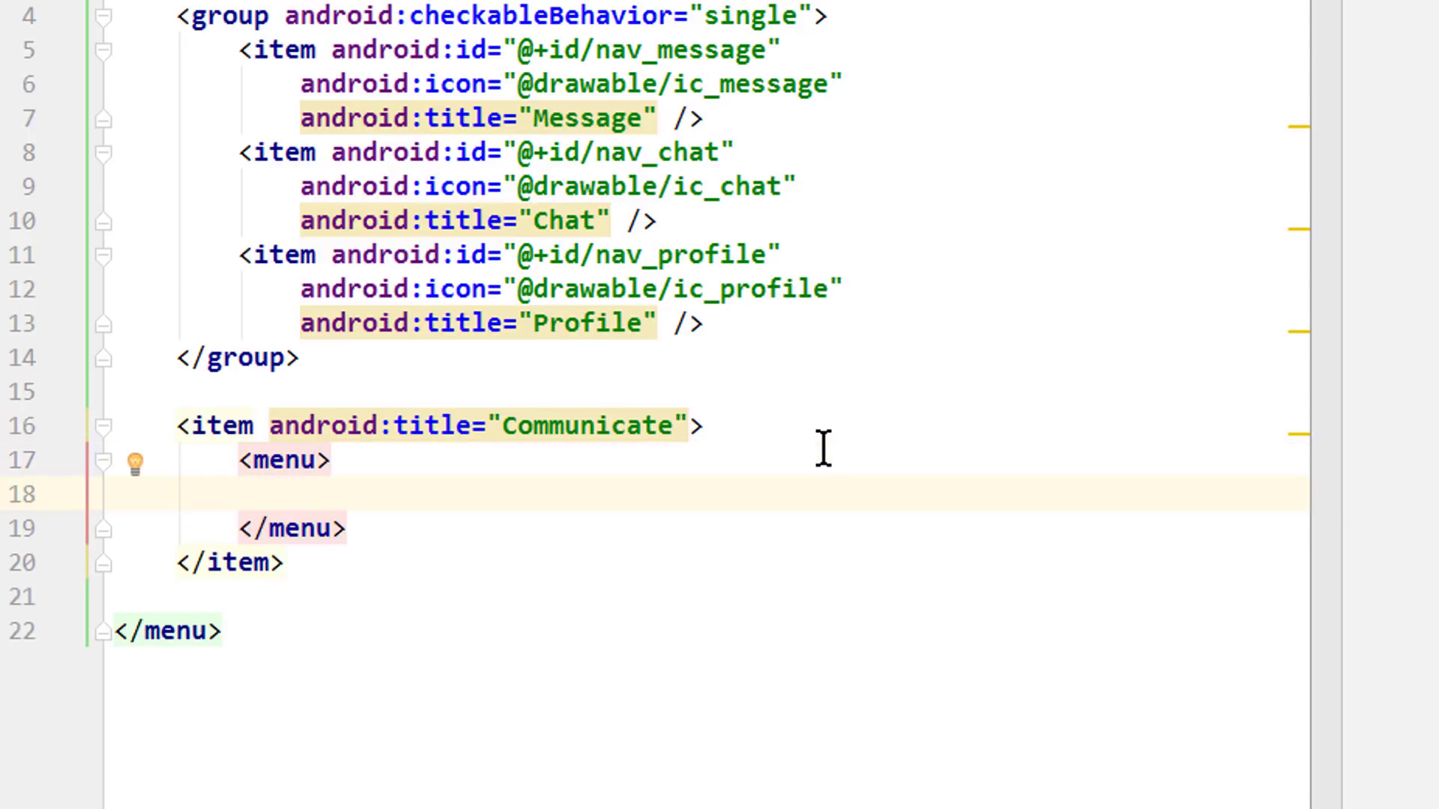
{"action": "type", "text": "<i"}
{"action": "key", "text": "Return"}
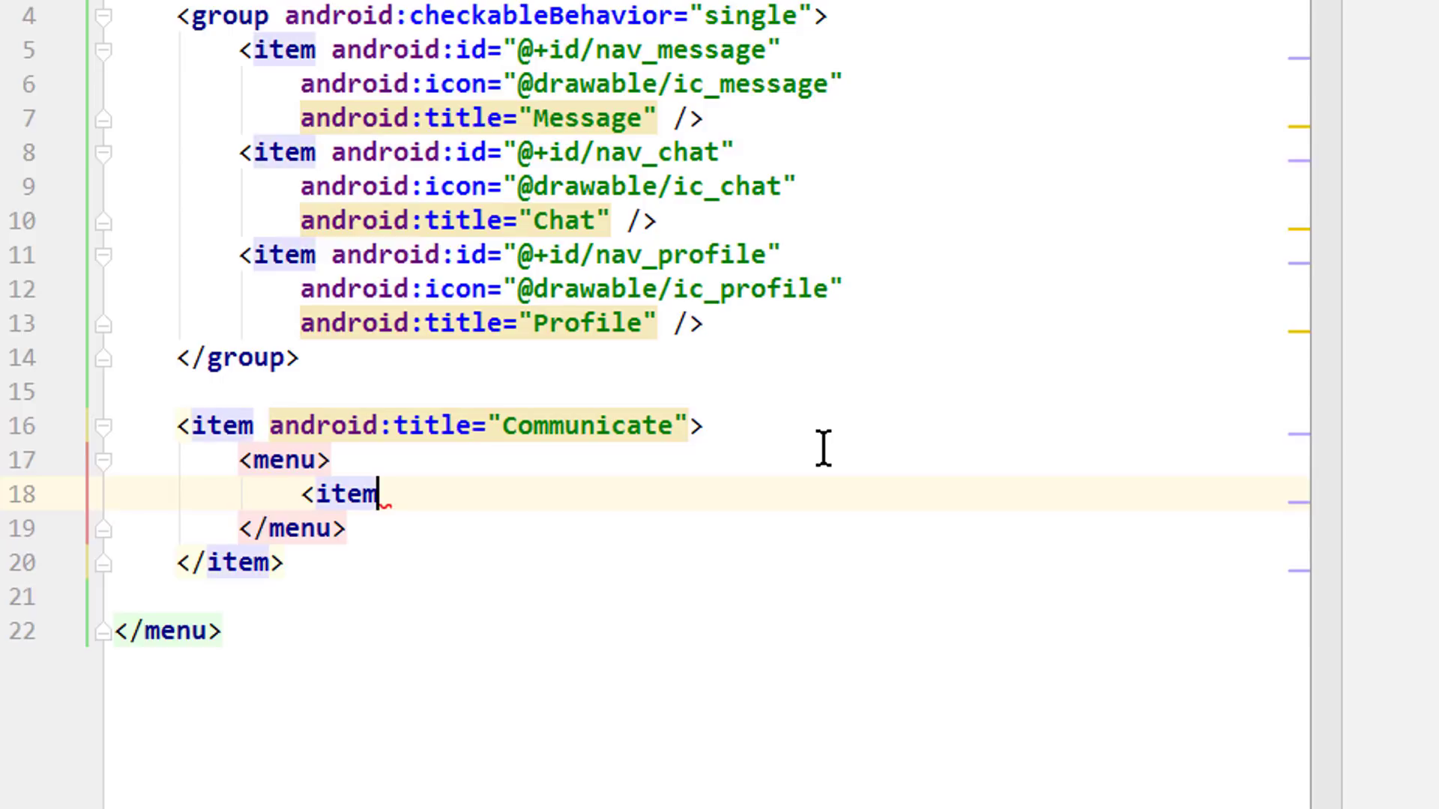
{"action": "type", "text": "id"}
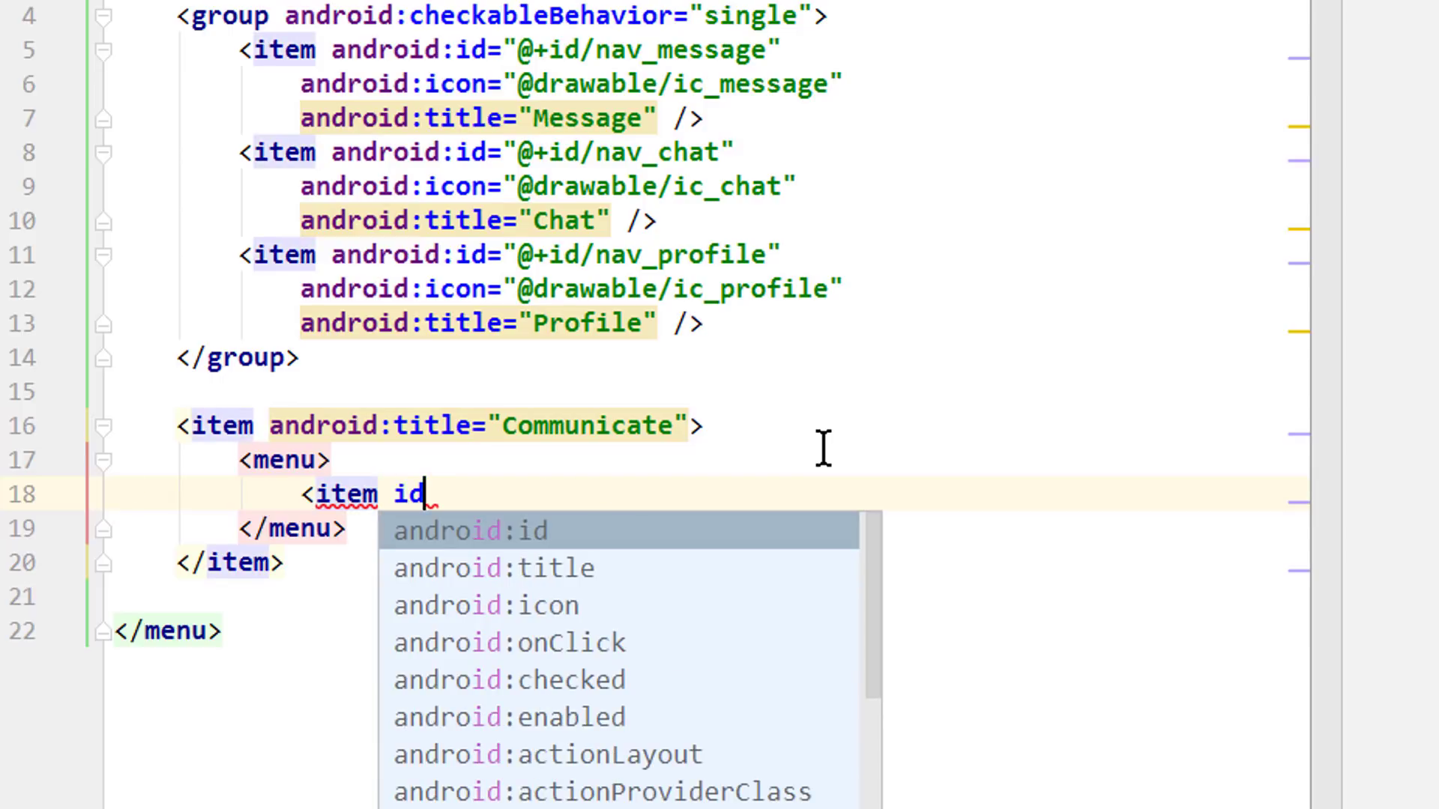
{"action": "key", "text": "Return"}
{"action": "key", "text": "Return"}
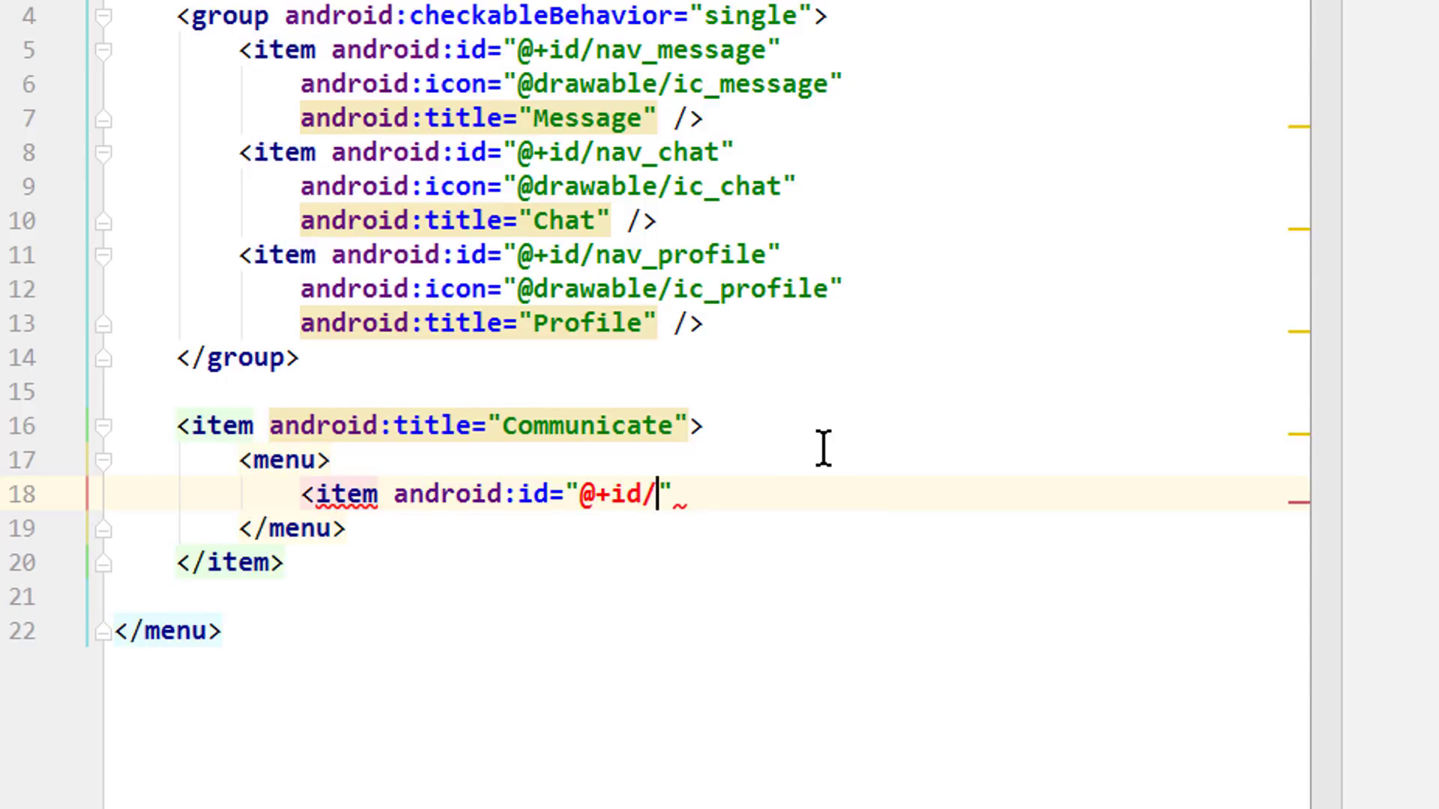
{"action": "type", "text": "nav_"}
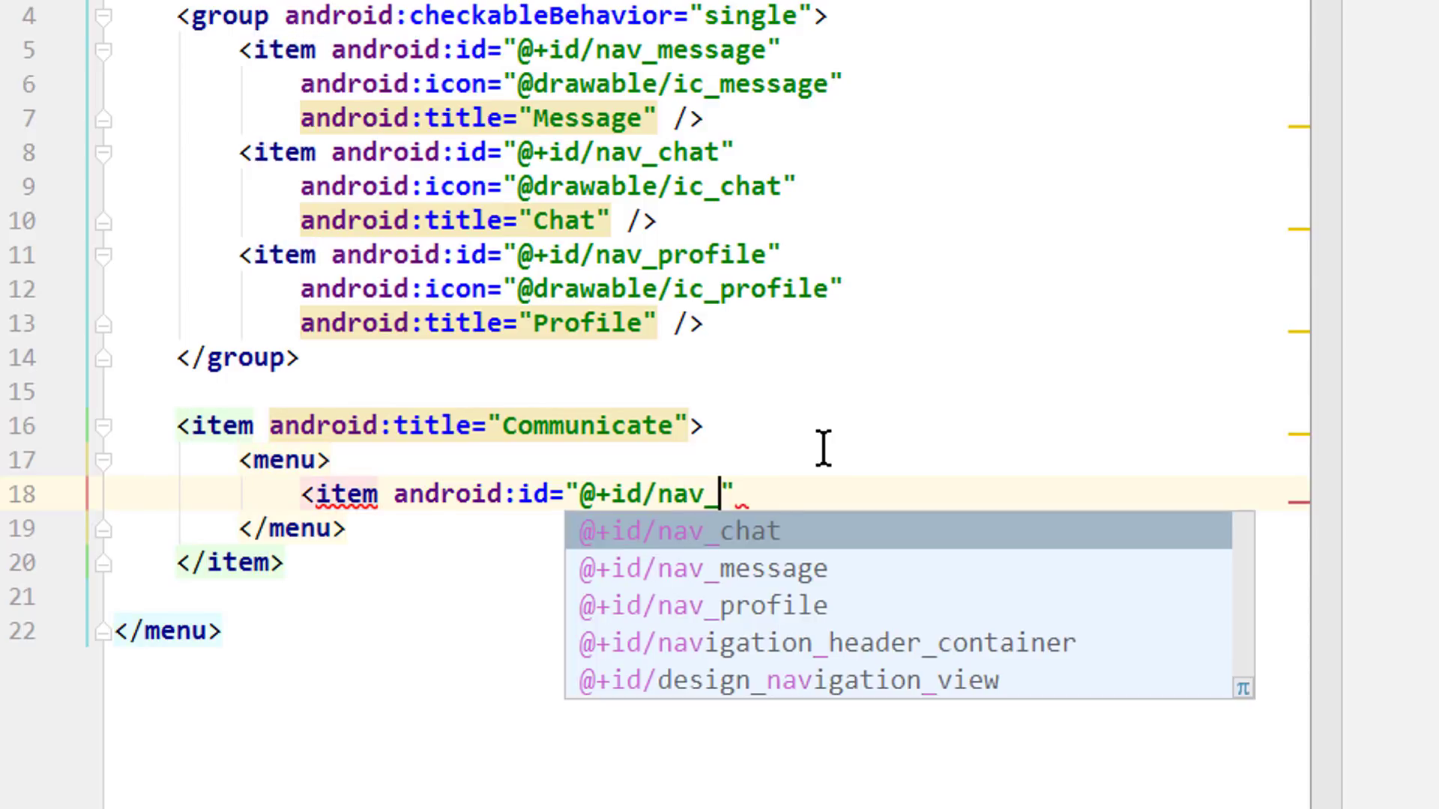
{"action": "type", "text": "share"}
{"action": "key", "text": "Right"}
{"action": "key", "text": "Return"}
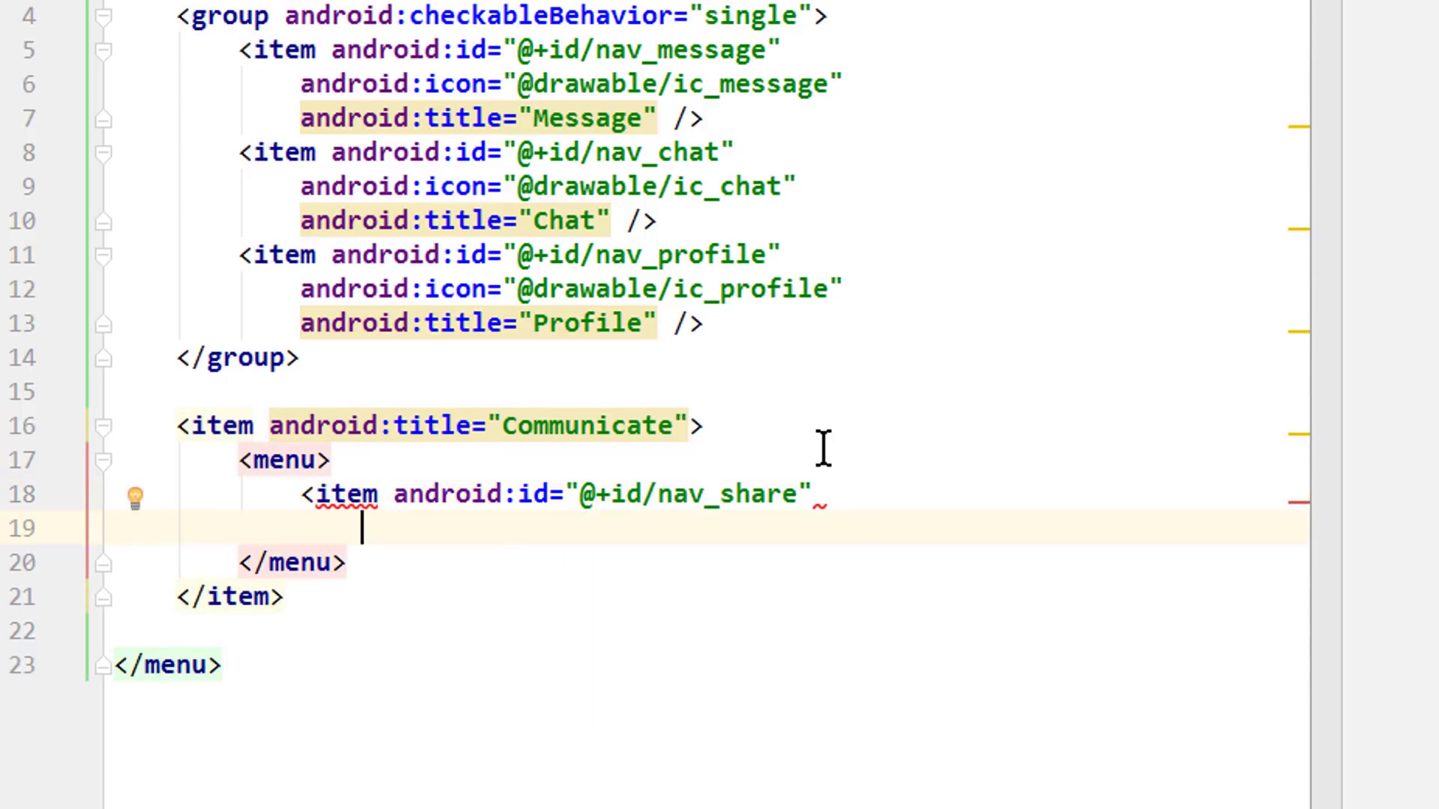
{"action": "type", "text": "ico"}
{"action": "key", "text": "Return"}
{"action": "type", "text": "@dra"}
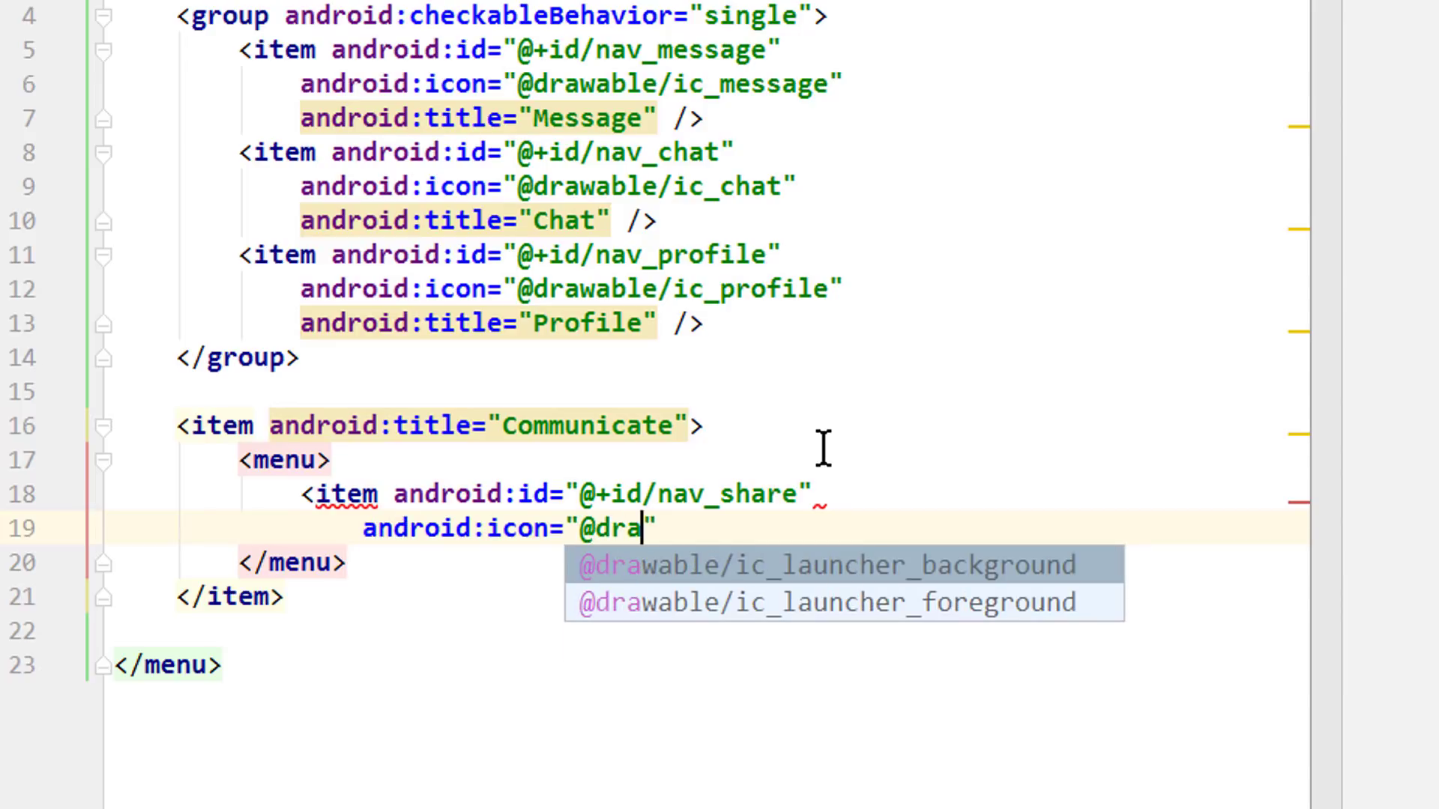
{"action": "type", "text": "wable/i"}
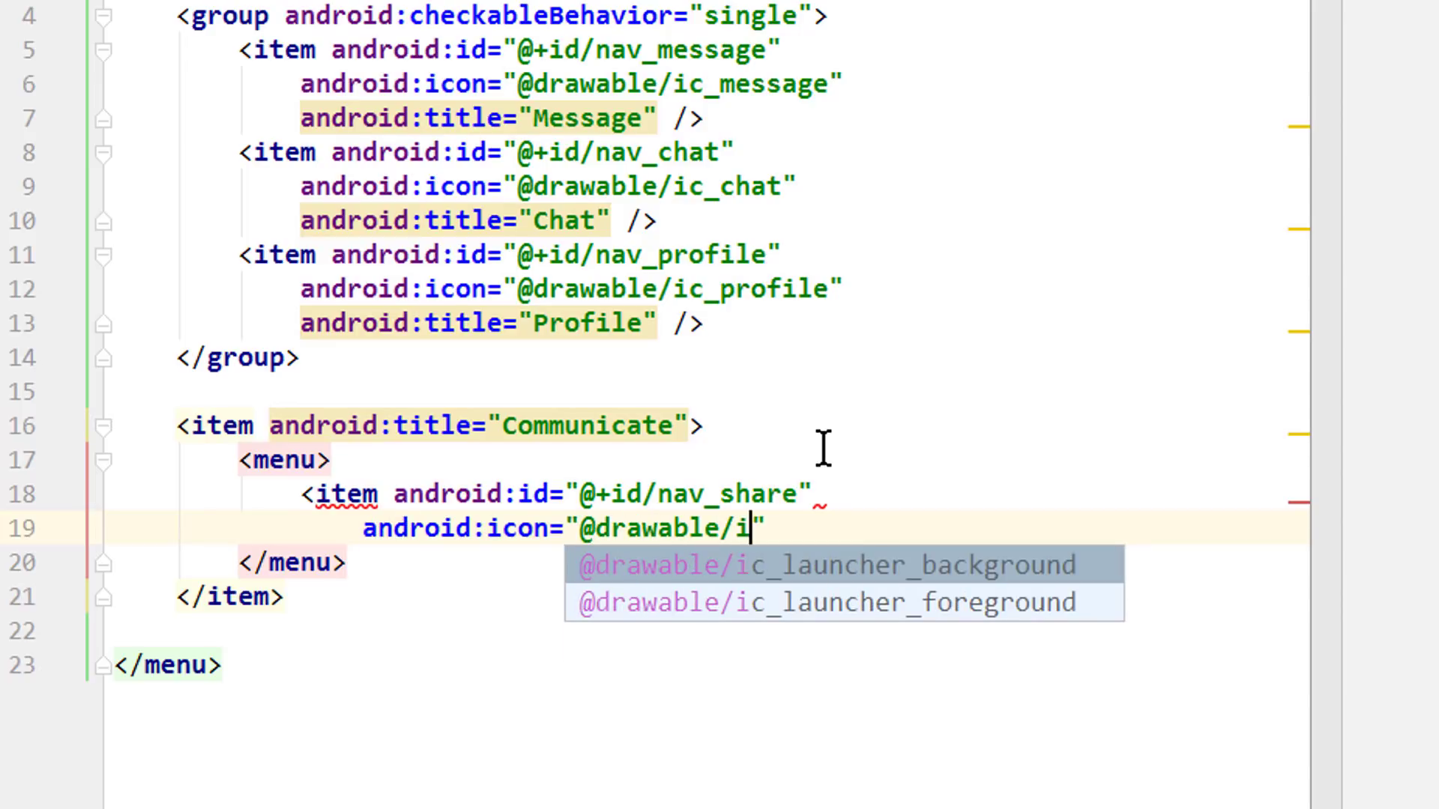
{"action": "type", "text": "c_share"}
{"action": "key", "text": "Right"}
{"action": "key", "text": "Return"}
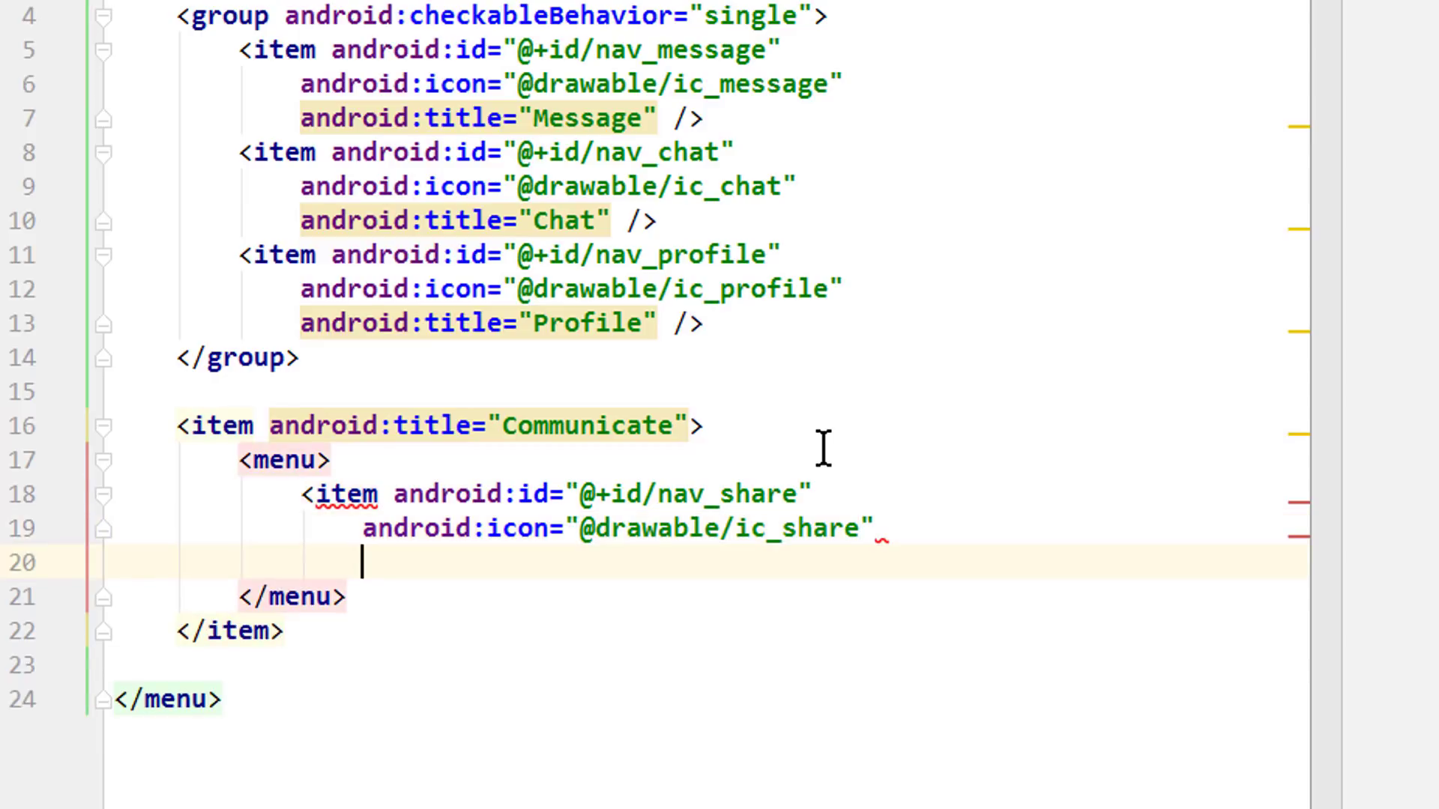
{"action": "type", "text": "tit"}
{"action": "key", "text": "Return"}
{"action": "type", "text": "S"}
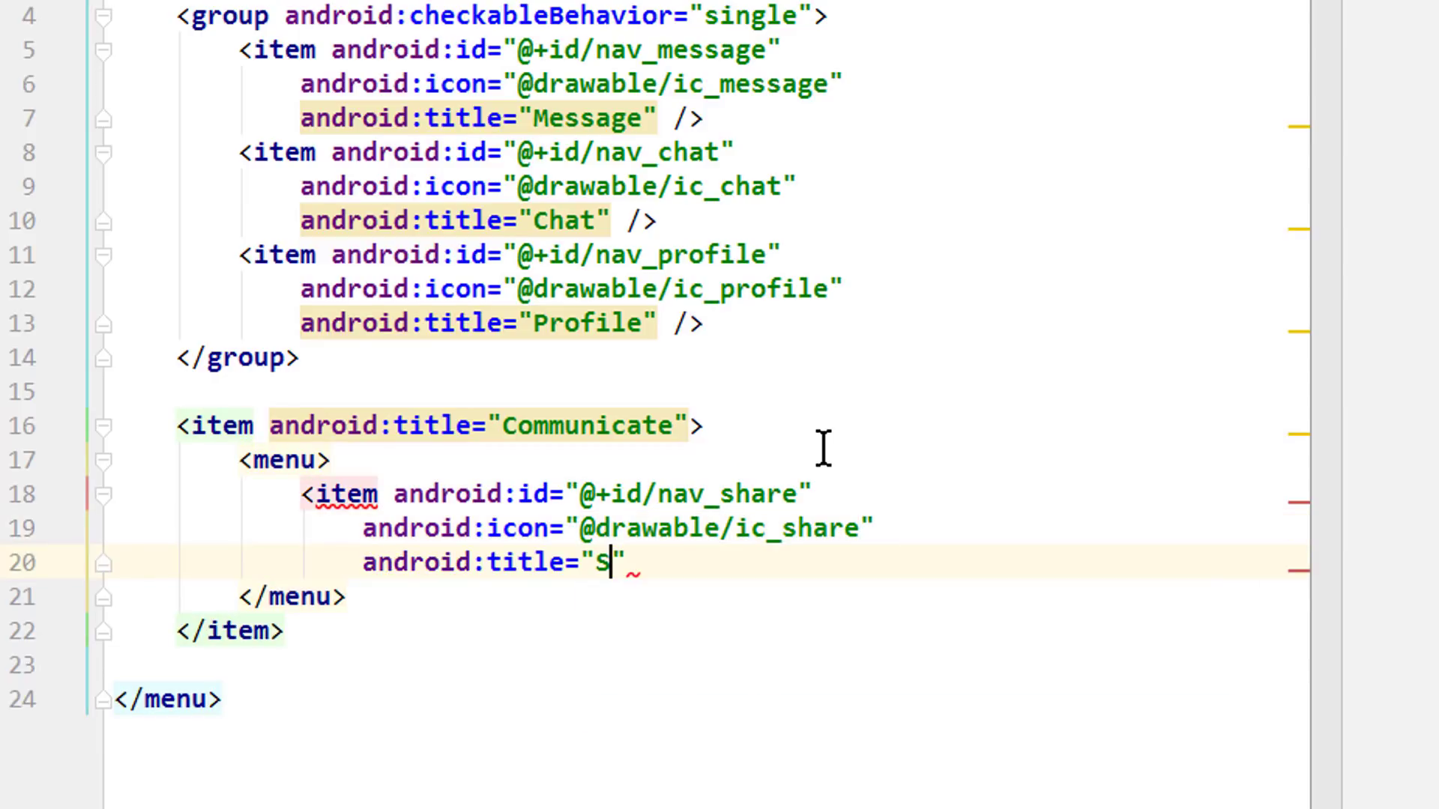
{"action": "type", "text": "hare"}
{"action": "key", "text": "Right"}
{"action": "type", "text": "/"}
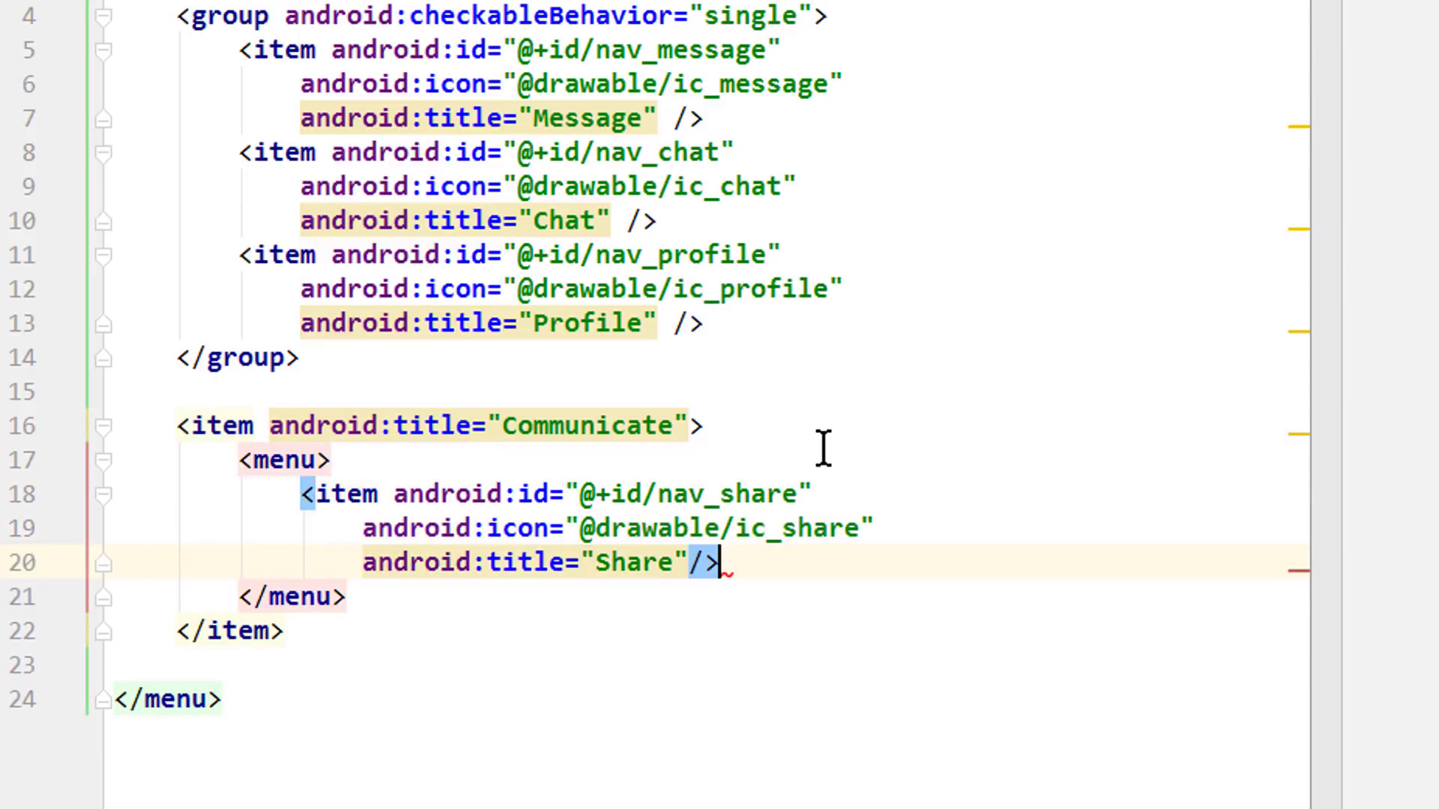
Step: Duplicate the Share item and edit the copy into nav_send with ic_send and title Send
{"action": "left_click", "coordinate": [300, 491], "text": "shift"}
{"action": "key", "text": "ctrl+c"}
{"action": "key", "text": "Right"}
{"action": "key", "text": "Return"}
{"action": "key", "text": "ctrl+v"}
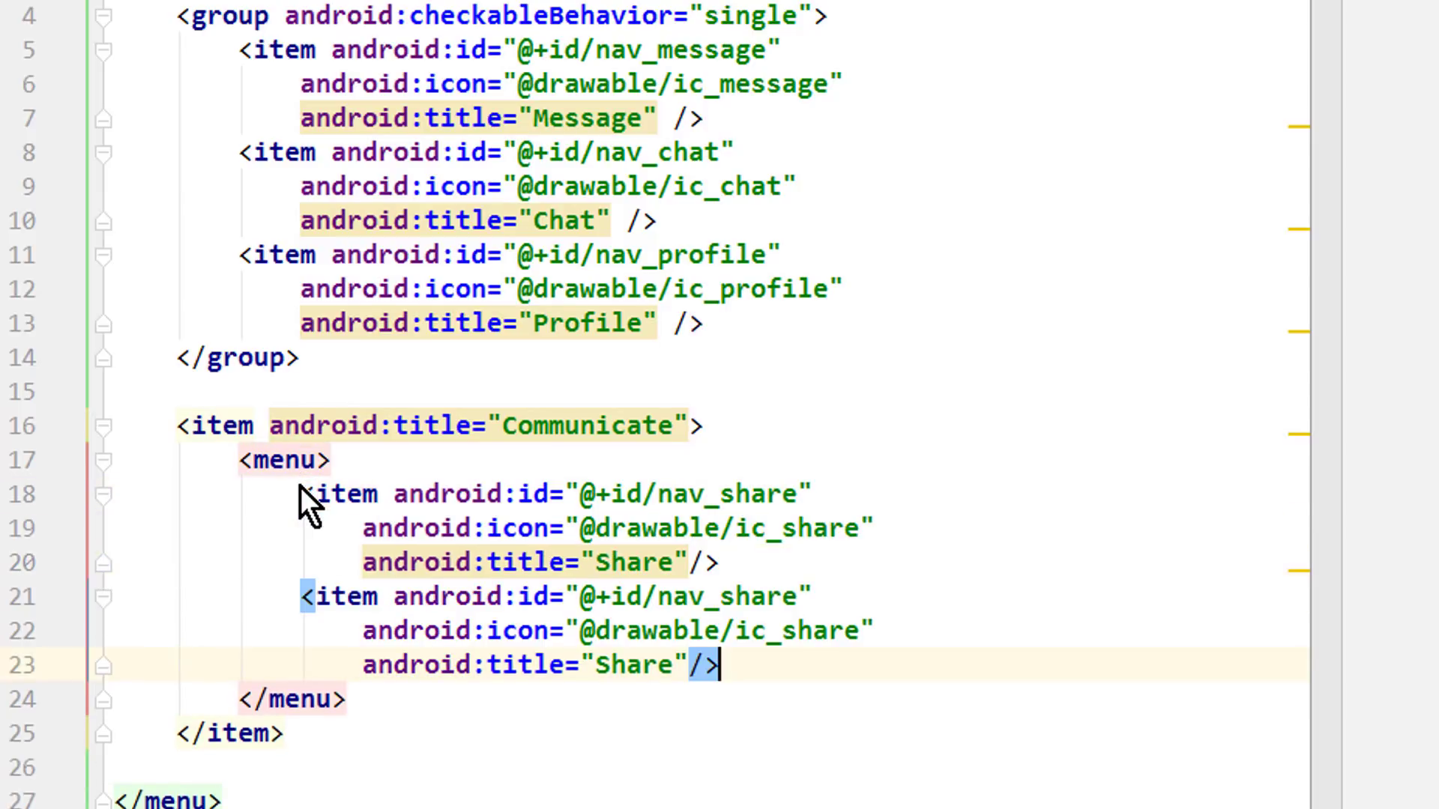
{"action": "left_click", "coordinate": [719, 597]}
{"action": "type", "text": "se"}
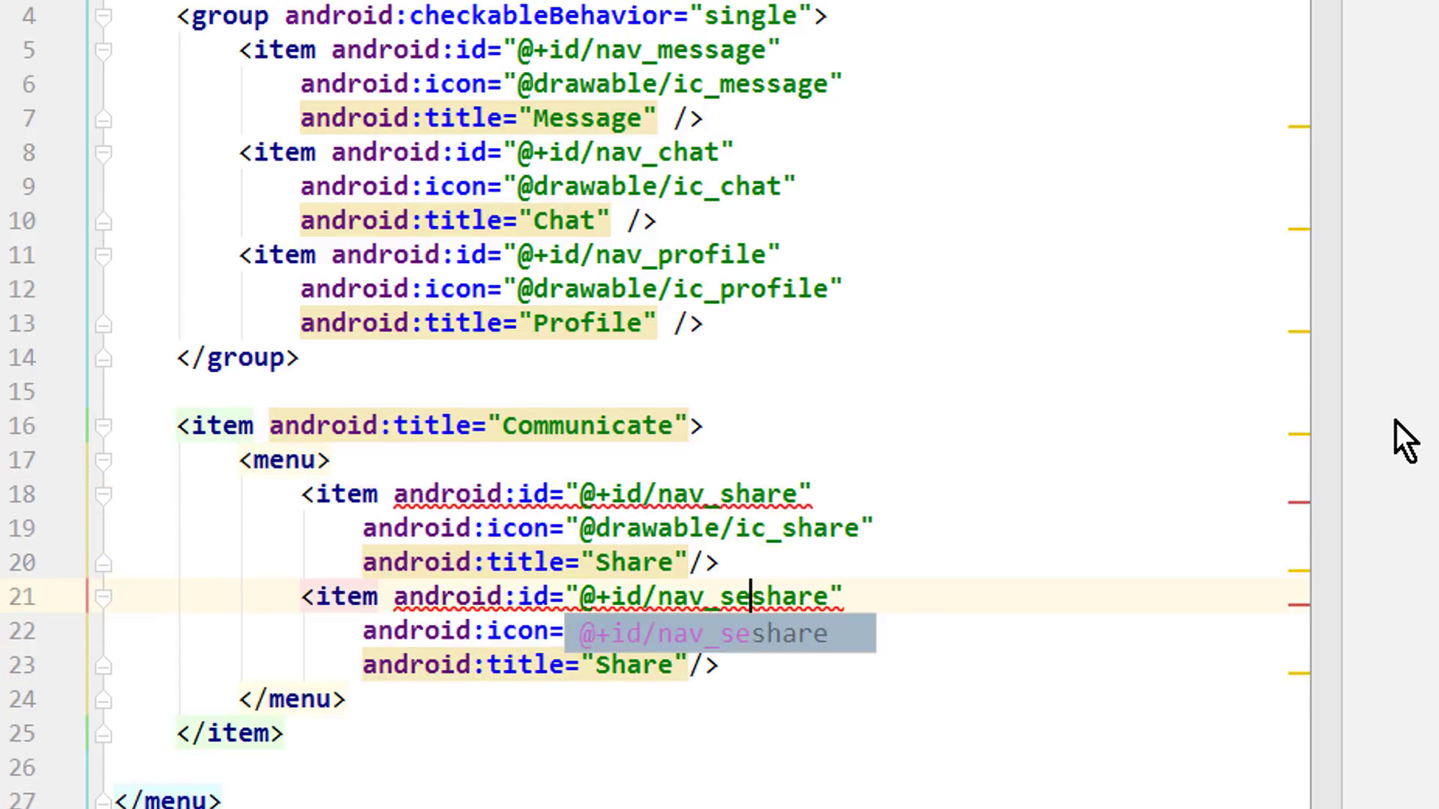
{"action": "type", "text": "nd"}
{"action": "key", "text": "Delete"}
{"action": "key", "text": "Delete"}
{"action": "key", "text": "Delete"}
{"action": "key", "text": "Down"}
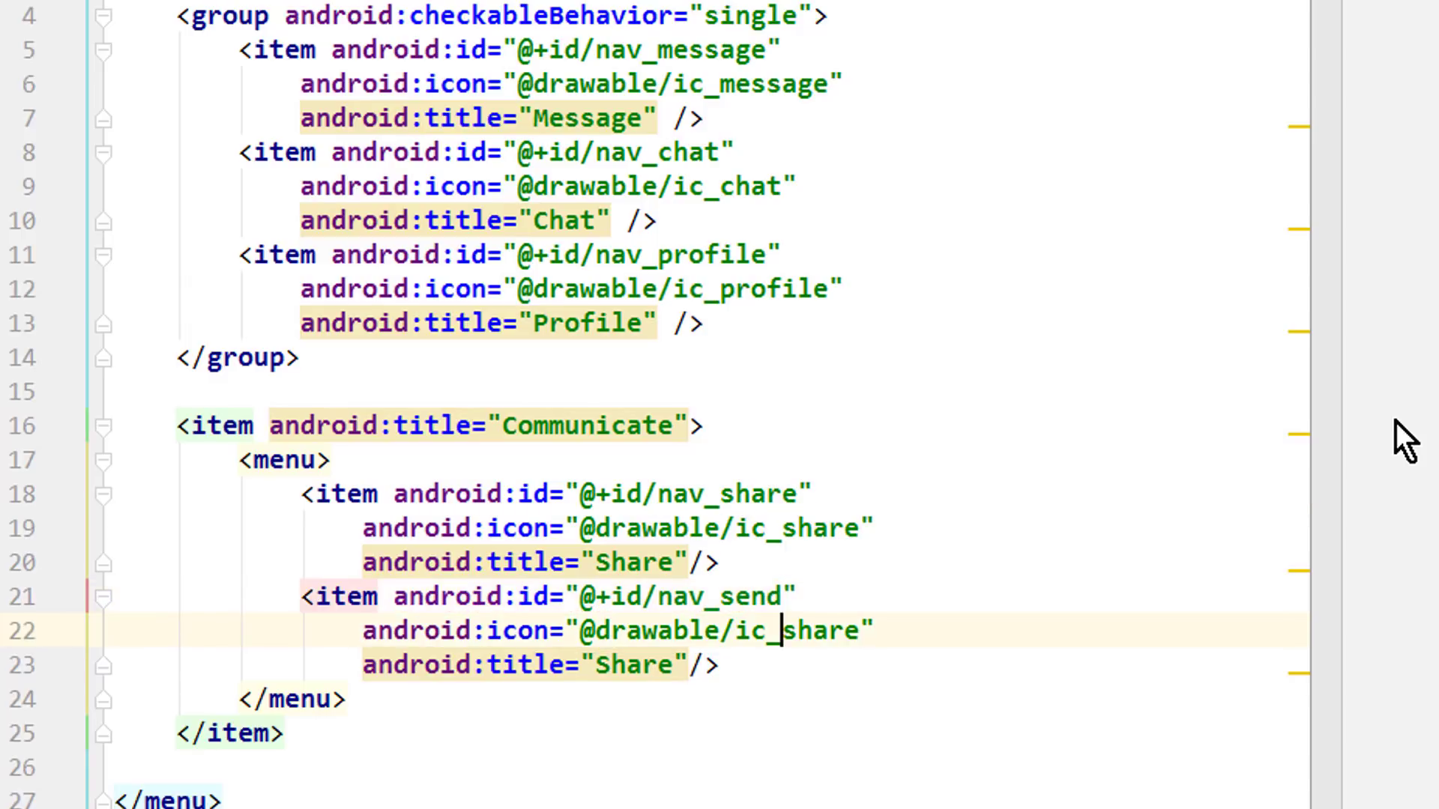
{"action": "type", "text": "send"}
{"action": "key", "text": "Delete"}
{"action": "key", "text": "Delete"}
{"action": "key", "text": "Delete"}
{"action": "key", "text": "Down"}
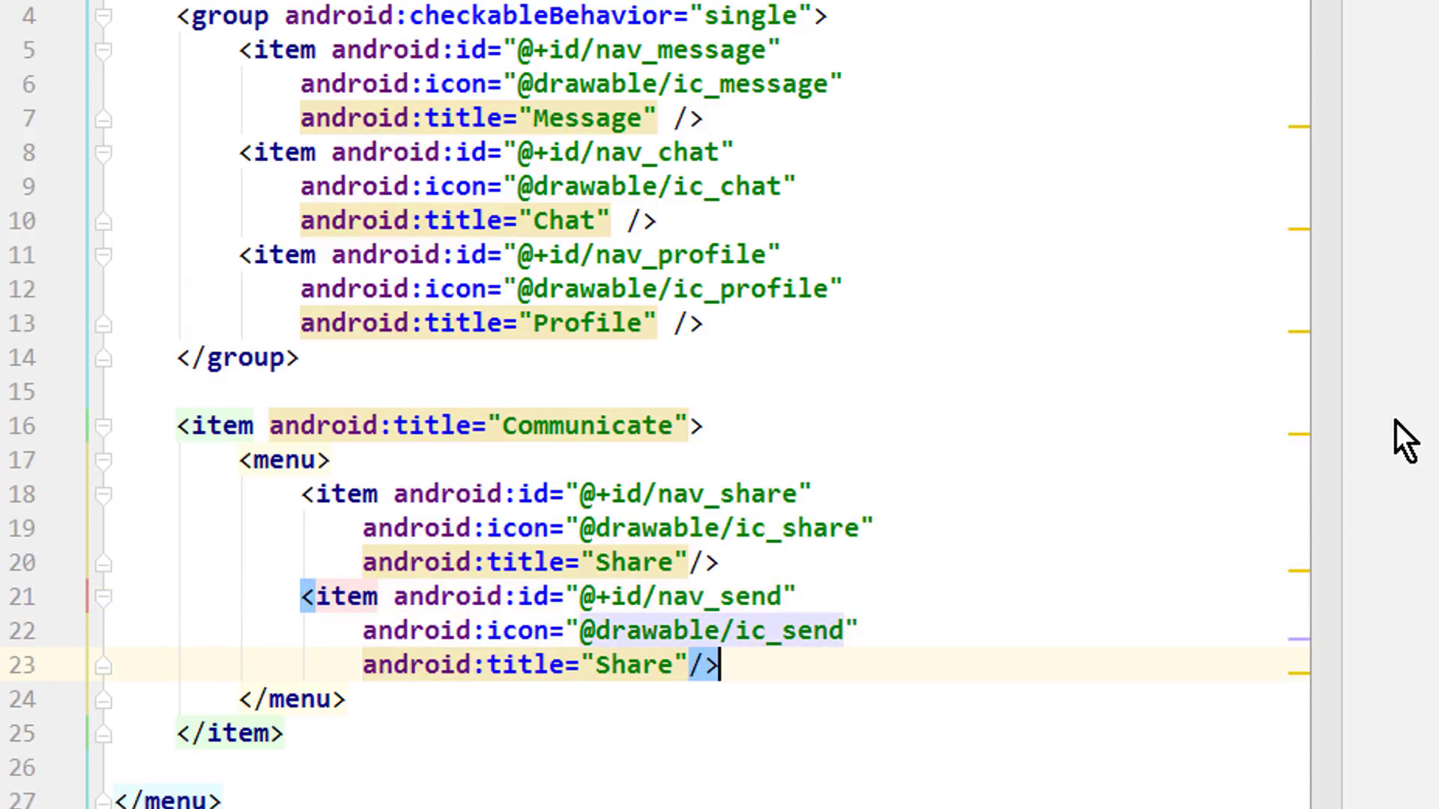
{"action": "key", "text": "Left"}
{"action": "key", "text": "Left"}
{"action": "key", "text": "Left"}
{"action": "key", "text": "BackSpace"}
{"action": "key", "text": "BackSpace"}
{"action": "key", "text": "BackSpace"}
{"action": "type", "text": "Se"}
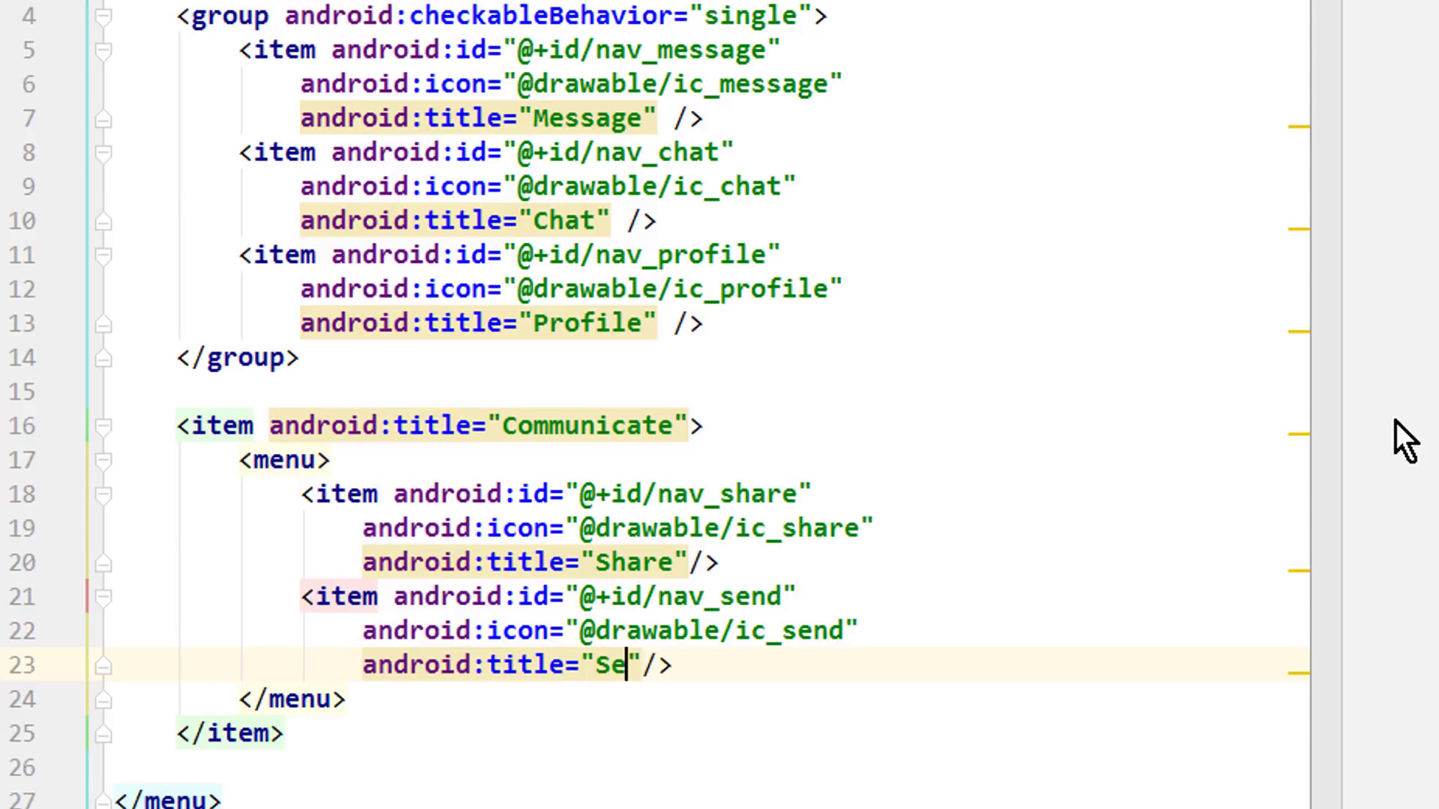
{"action": "type", "text": "nd"}
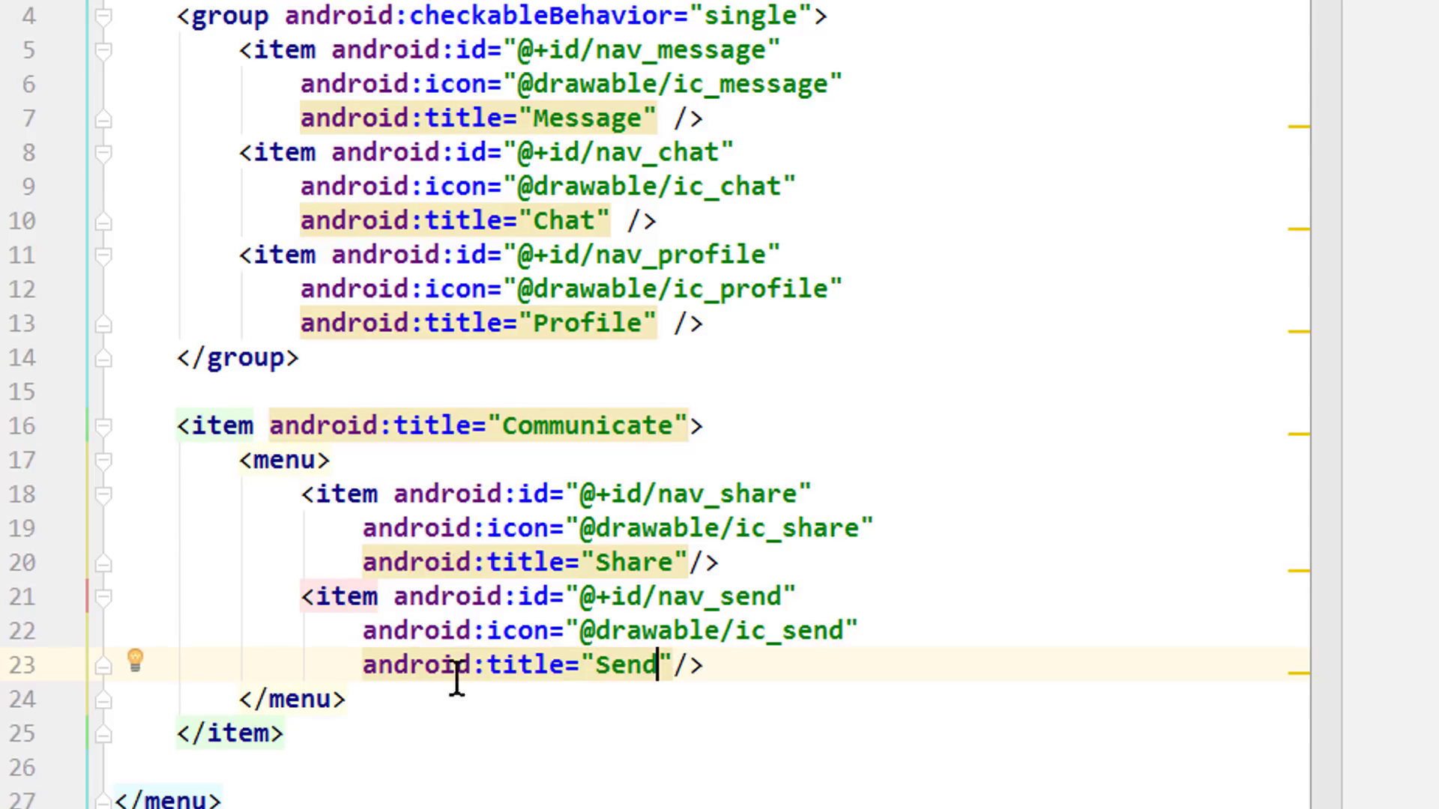
Step: Review the checkable group and Communicate item blocks in drawer_menu.xml before running the app
{"action": "left_click", "coordinate": [376, 731]}
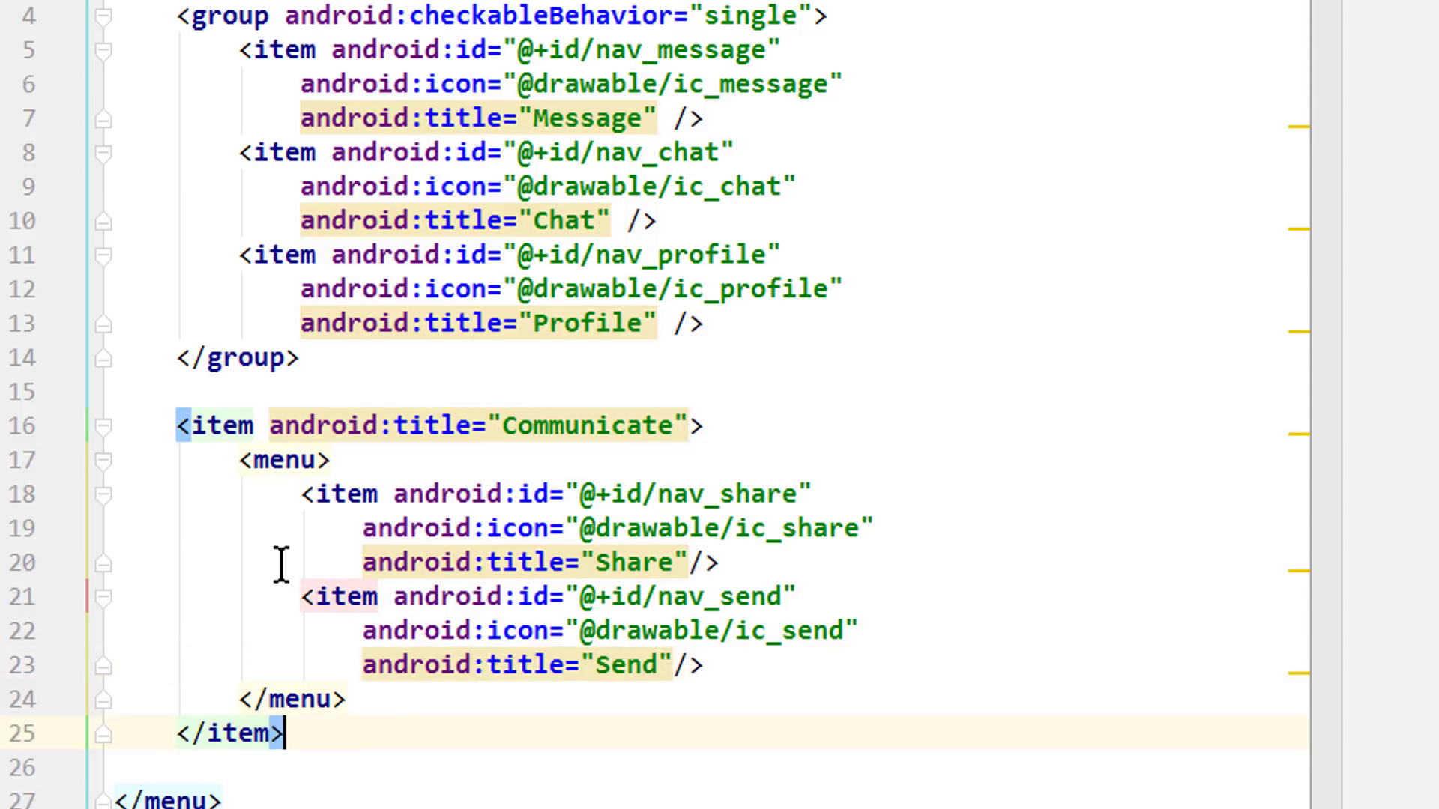
{"action": "left_click", "coordinate": [164, 428], "text": "shift"}
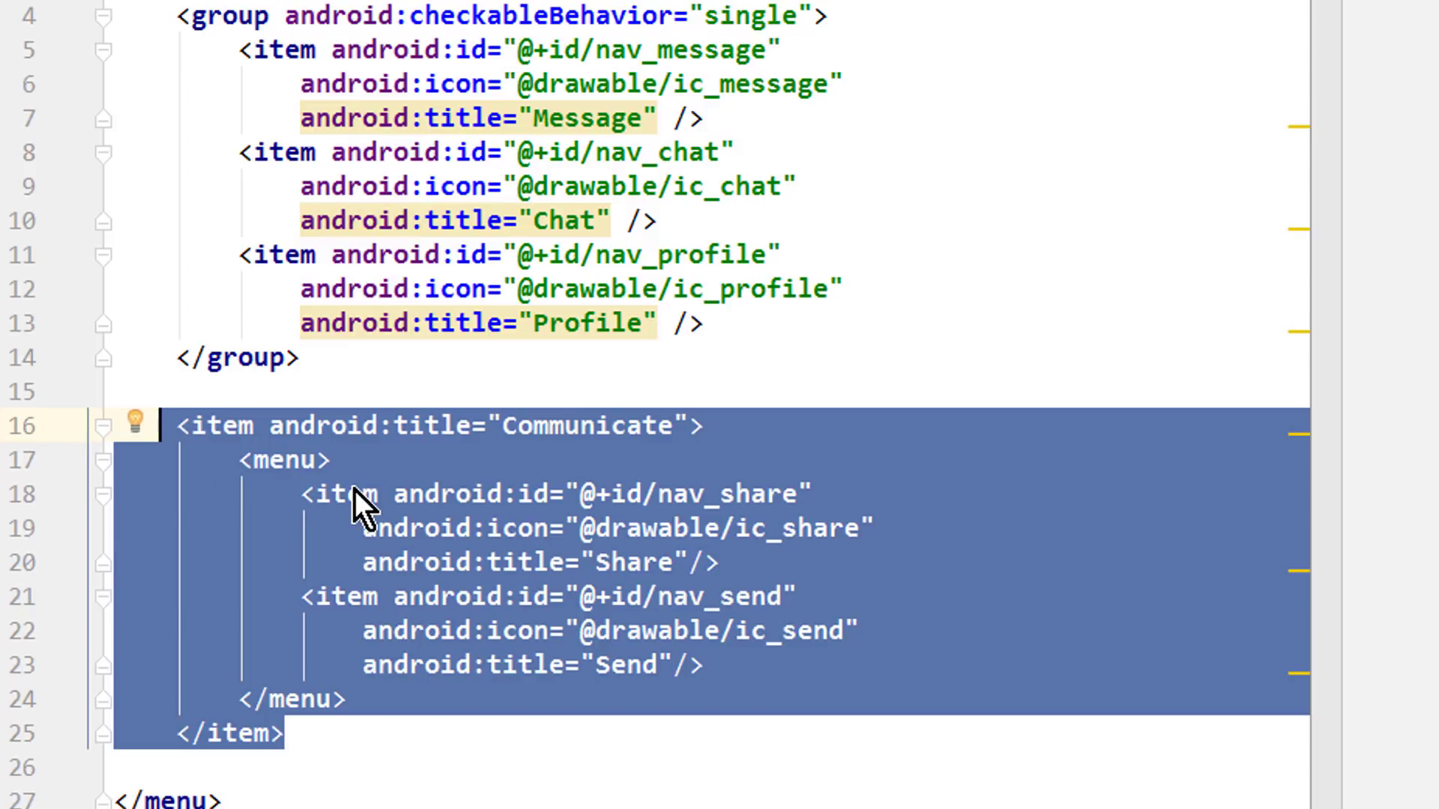
{"action": "left_click", "coordinate": [325, 361]}
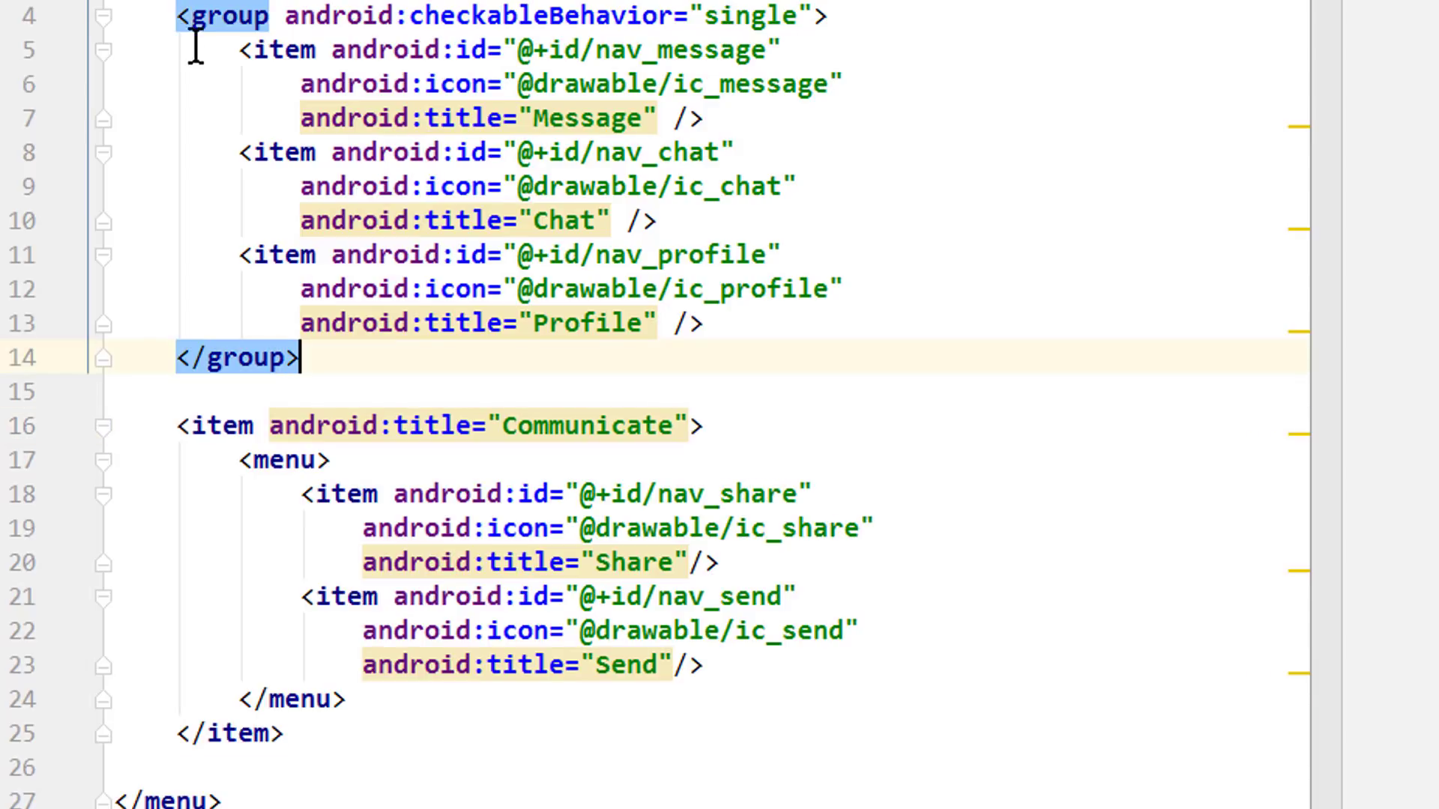
{"action": "left_click", "coordinate": [177, 23], "text": "shift"}
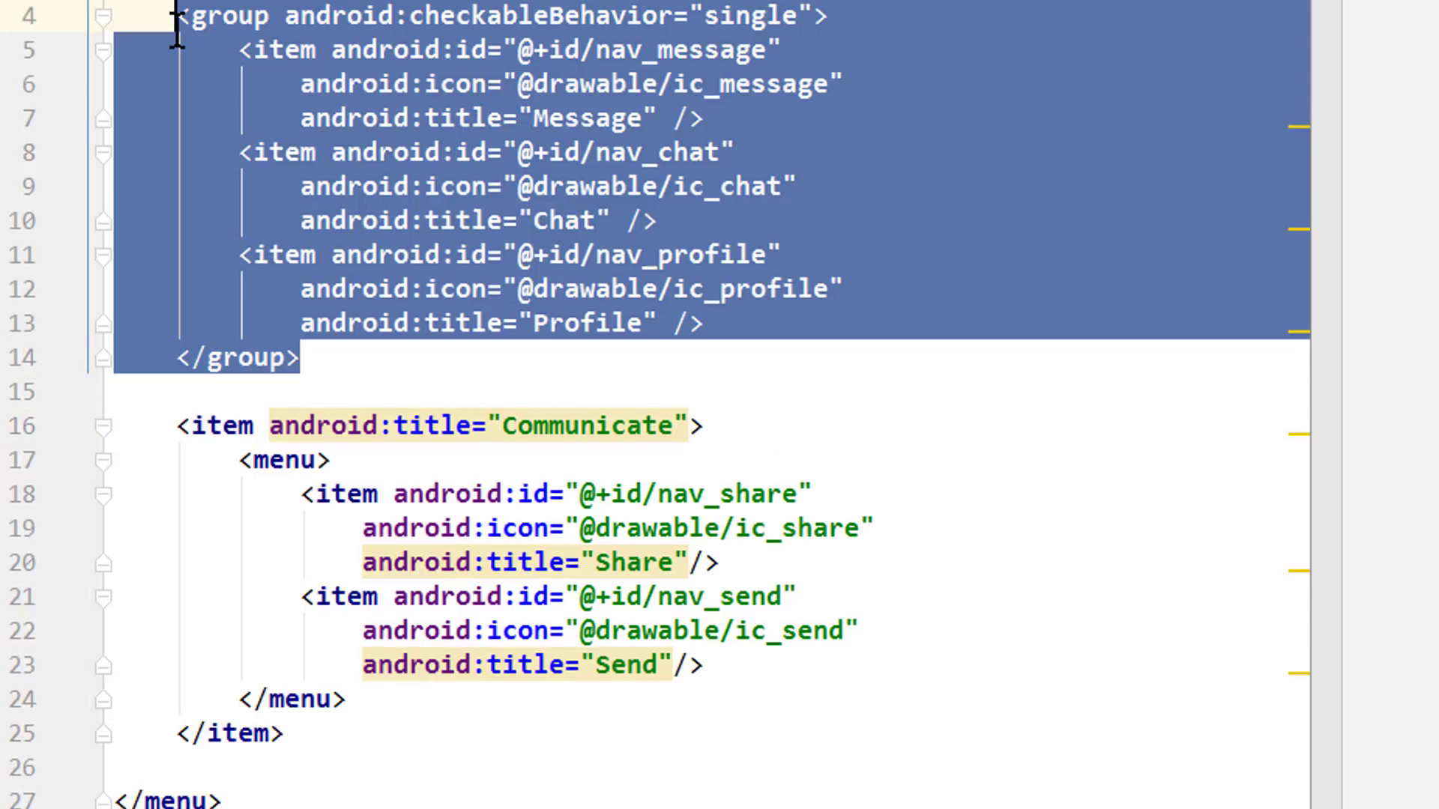
{"action": "left_click", "coordinate": [176, 426]}
{"action": "left_click", "coordinate": [358, 735], "text": "shift"}
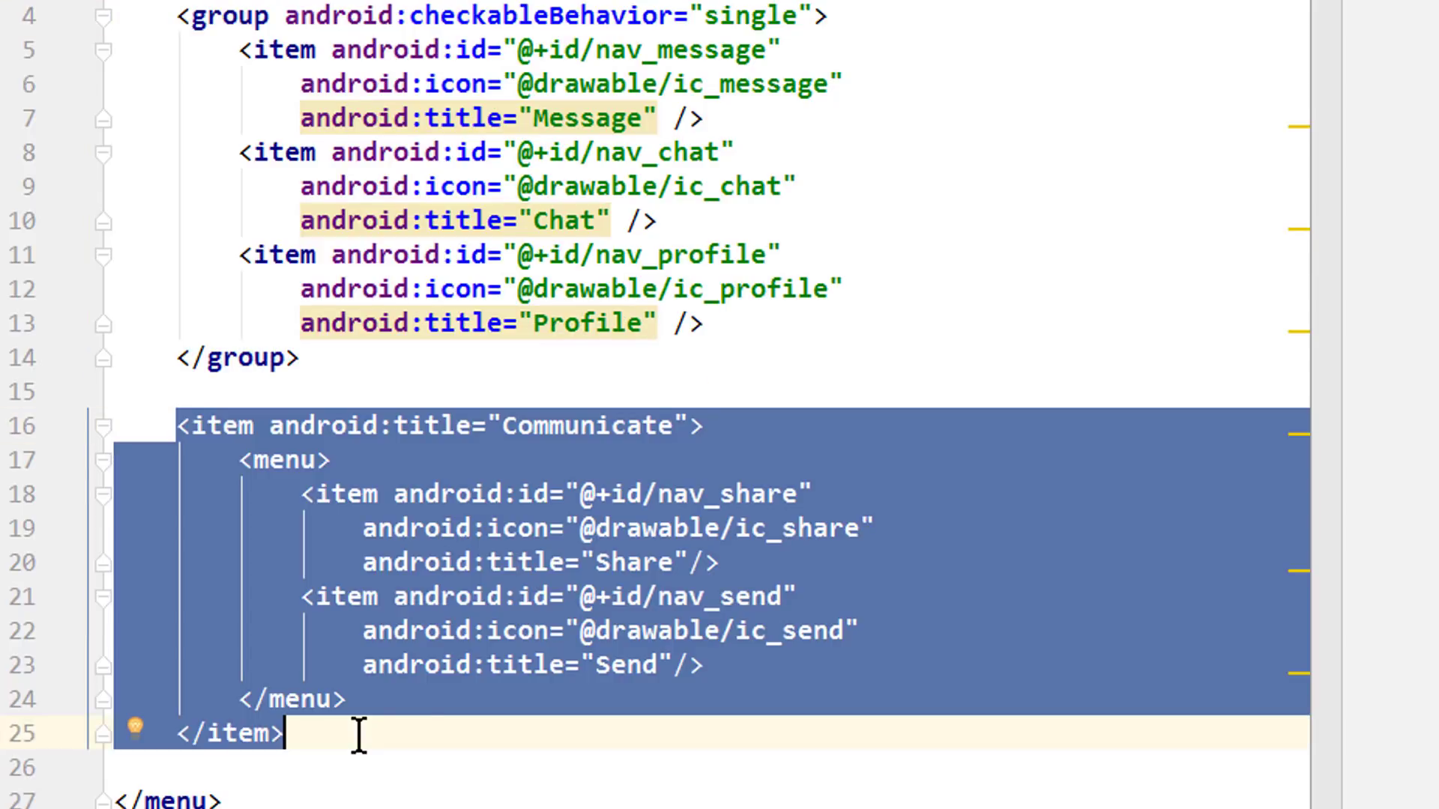
{"action": "left_click", "coordinate": [587, 424]}
{"action": "double_click", "coordinate": [587, 424]}
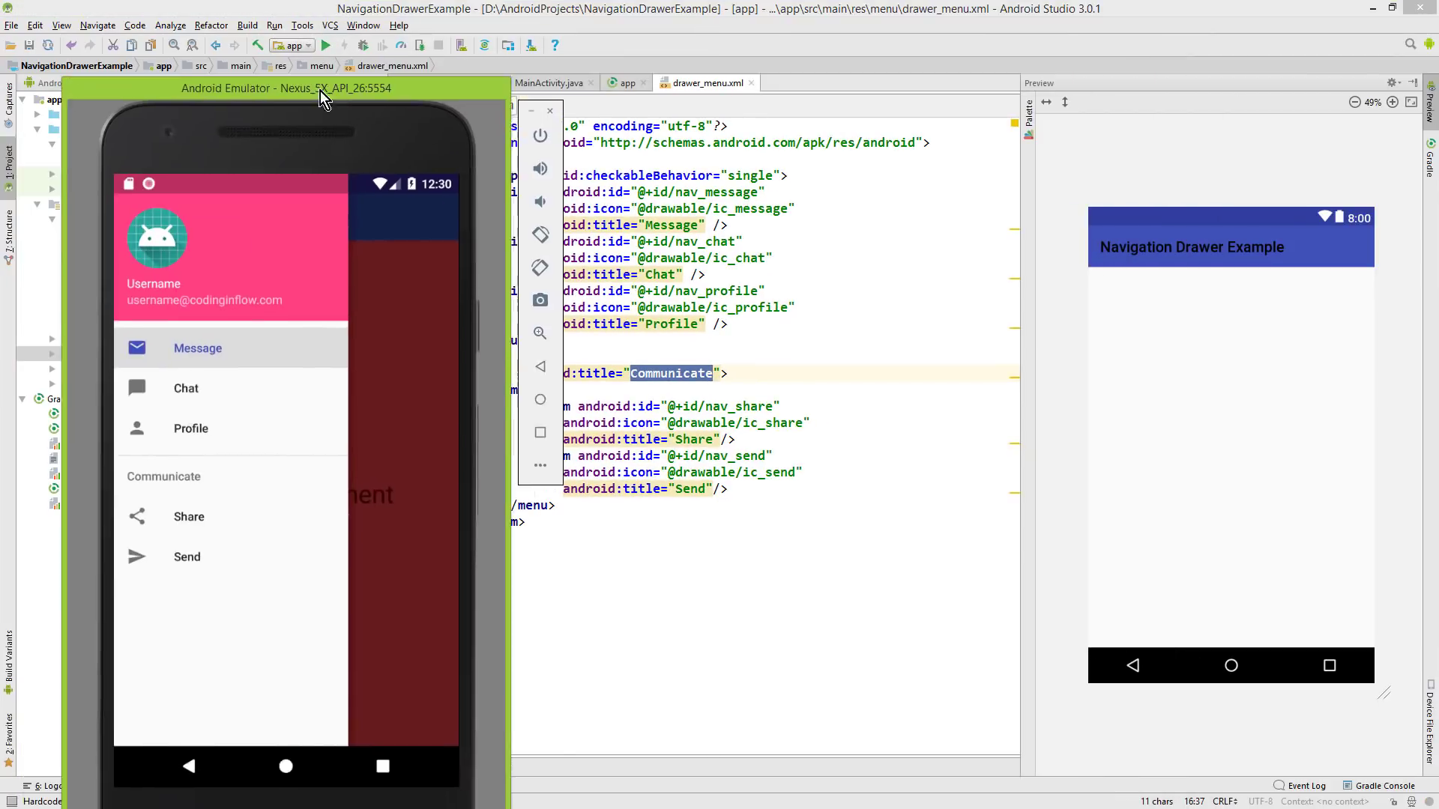
Step: In the emulator open Chat from the drawer, then tap Share to see its toast and reopen the drawer
{"action": "left_click_drag", "start_coordinate": [320, 90], "coordinate": [603, 48]}
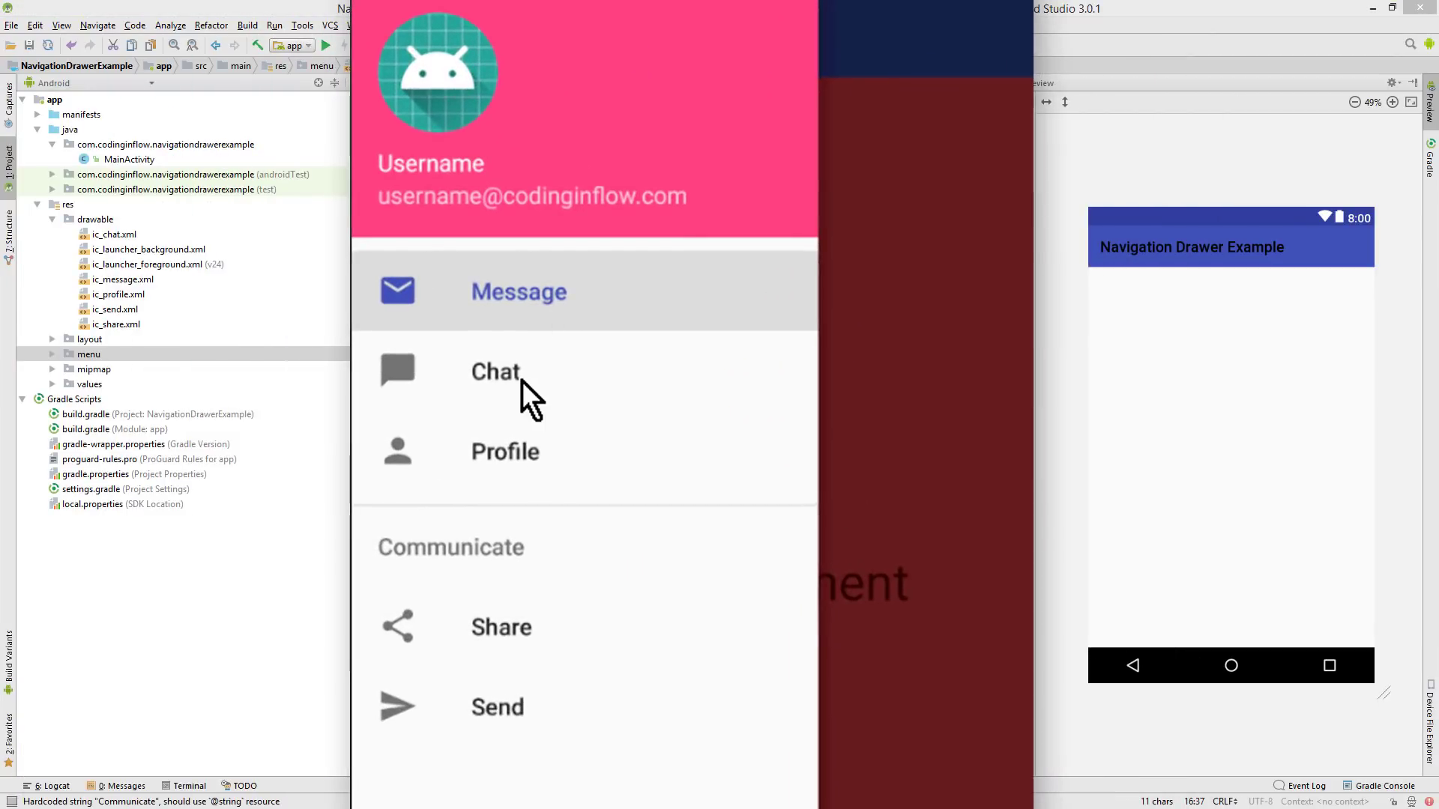
{"action": "left_click", "coordinate": [522, 380]}
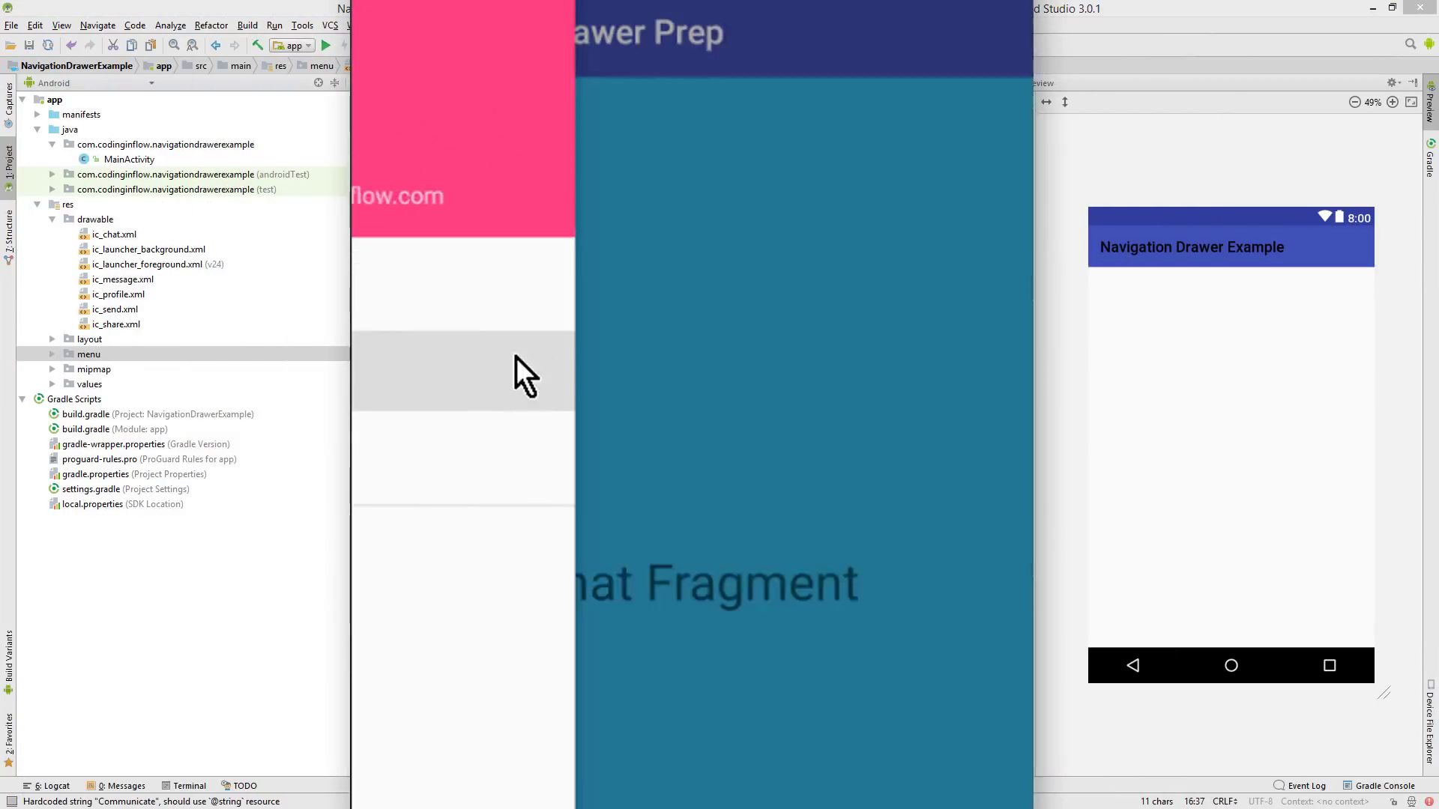
{"action": "left_click", "coordinate": [401, 21]}
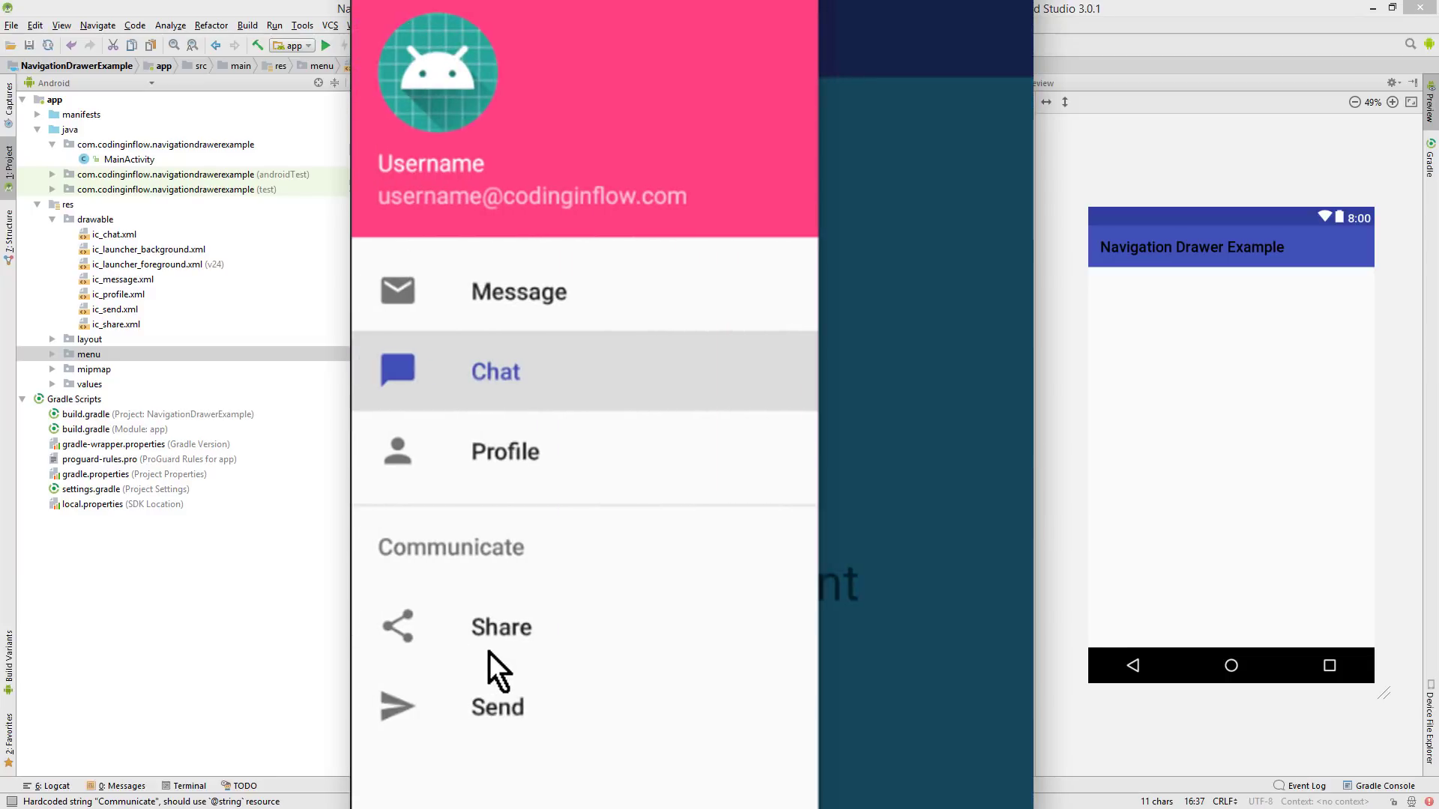
{"action": "left_click_drag", "start_coordinate": [488, 652], "coordinate": [508, 454]}
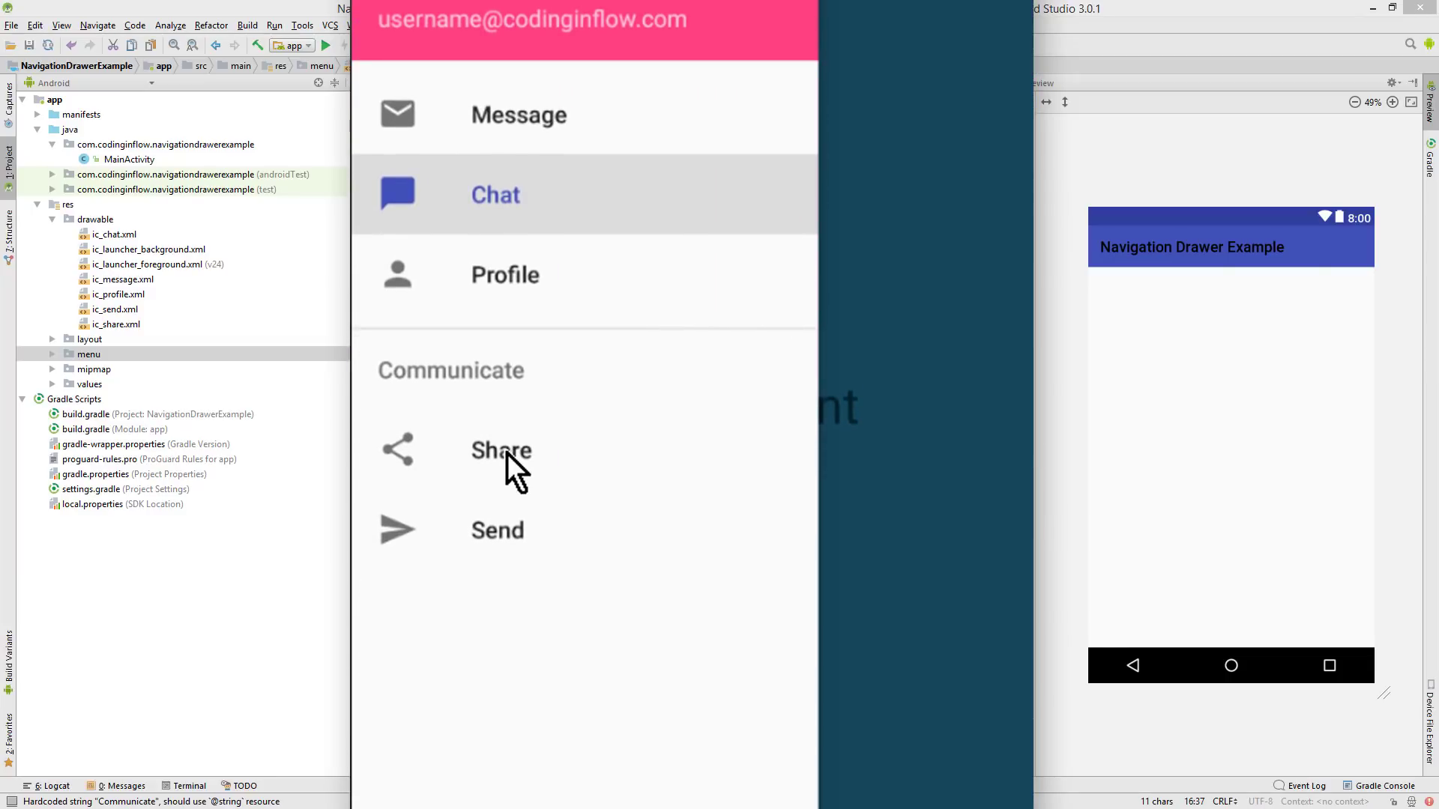
{"action": "left_click", "coordinate": [508, 453]}
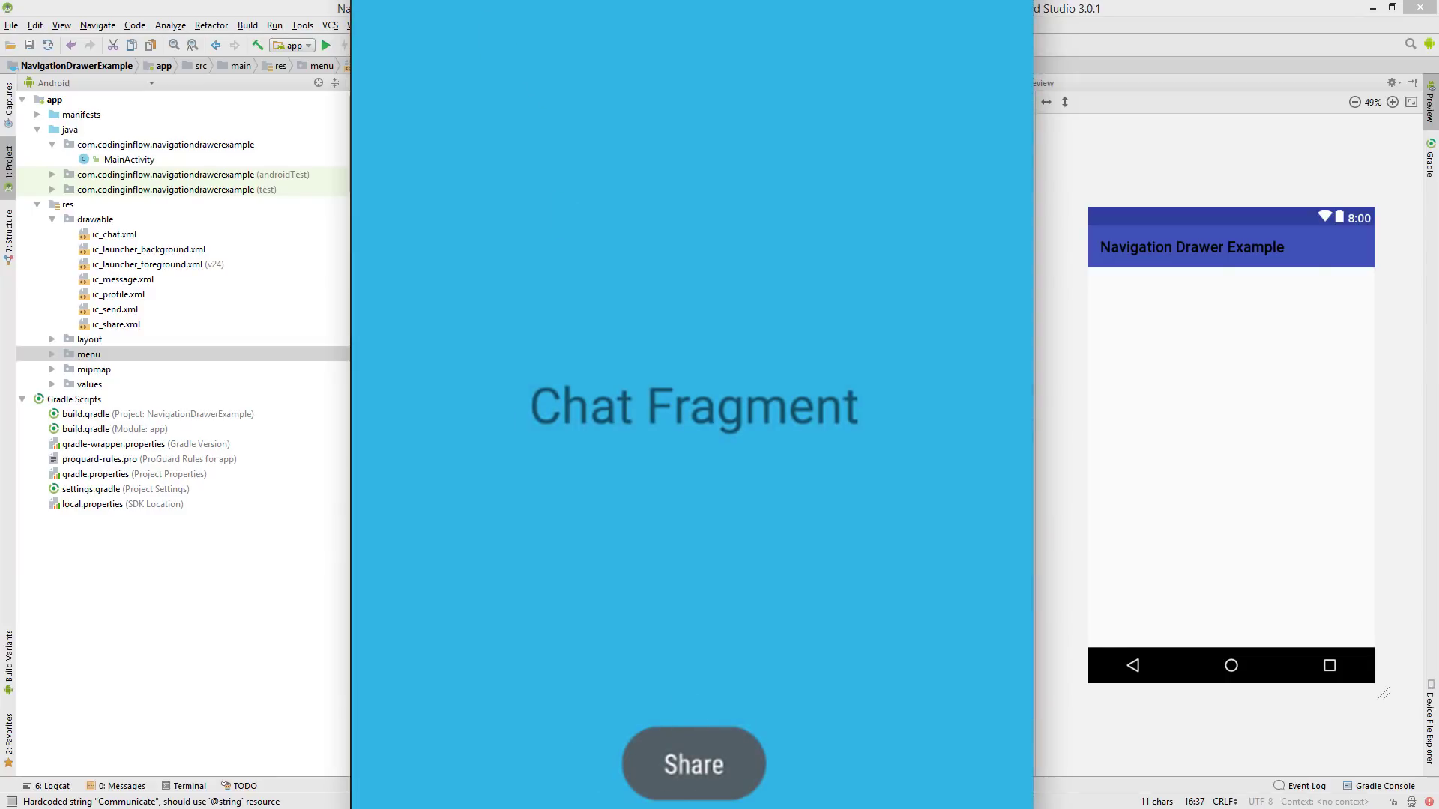
{"action": "left_click_drag", "start_coordinate": [351, 240], "coordinate": [492, 494]}
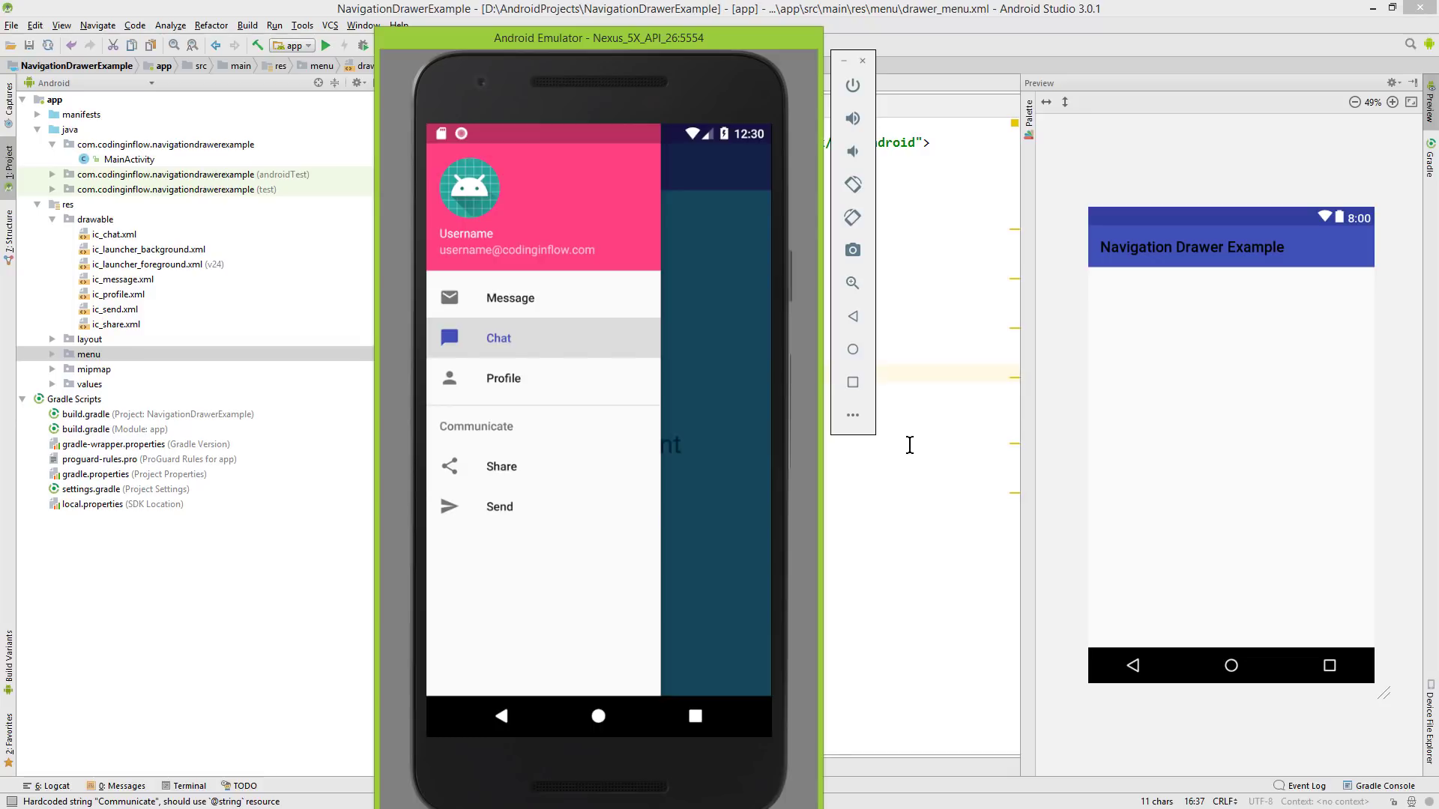
Step: Reformat drawer_menu.xml with Ctrl+Alt+L so attributes sit on separate lines
{"action": "left_click", "coordinate": [909, 445]}
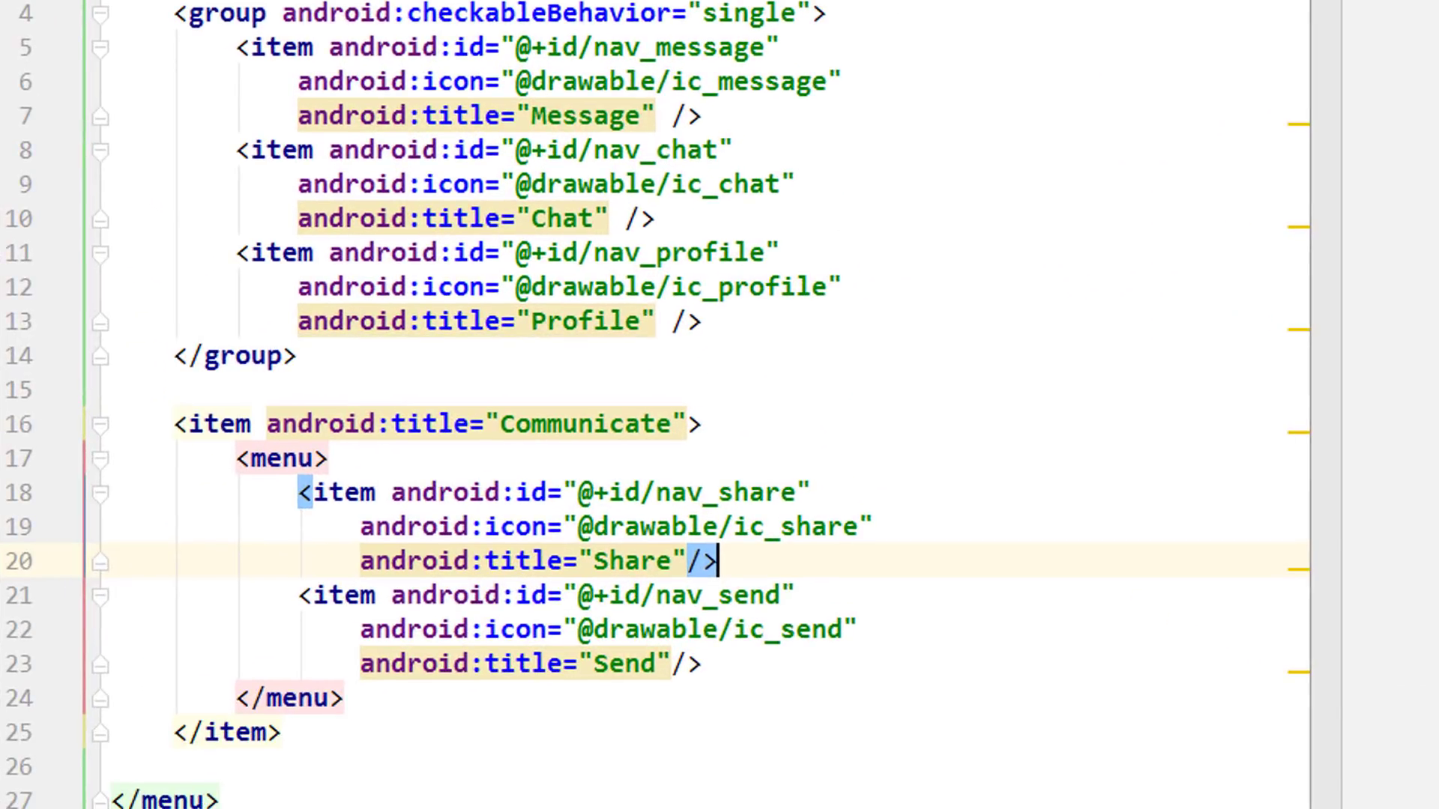
{"action": "key", "text": "Up"}
{"action": "key", "text": "Up"}
{"action": "key", "text": "Up"}
{"action": "key", "text": "ctrl+alt+l"}
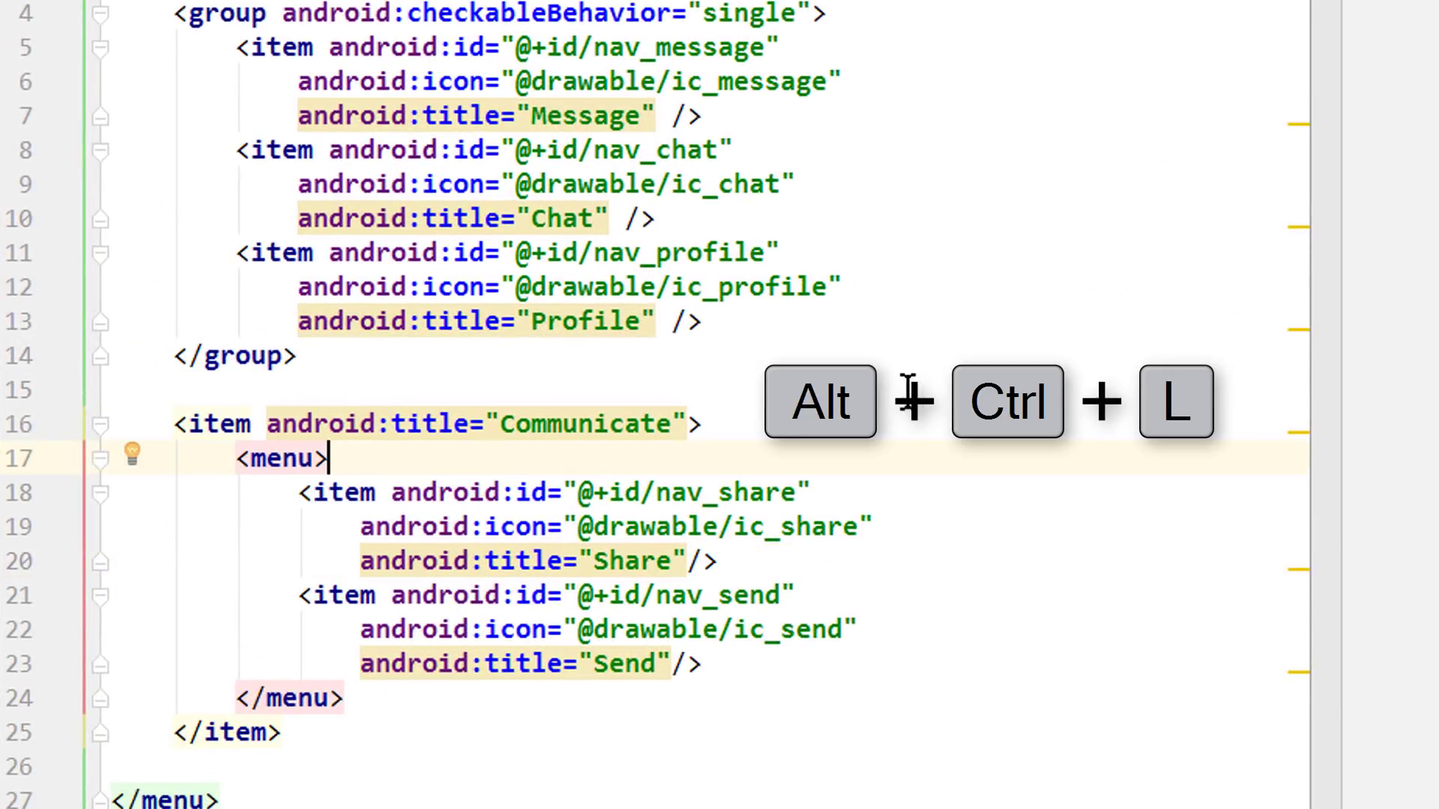
{"action": "key", "text": "ctrl+alt+l"}
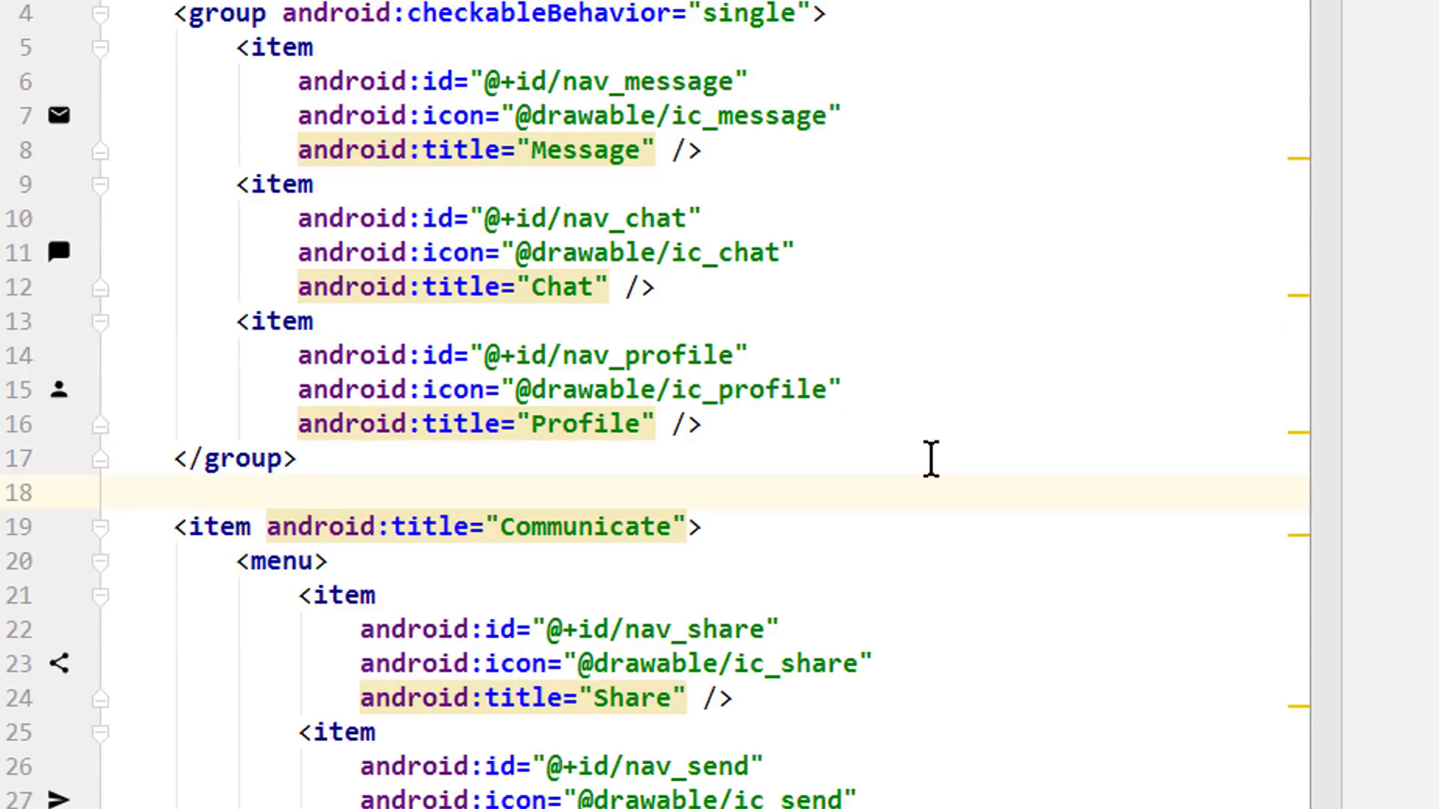
{"action": "scroll", "coordinate": [1079, 90], "scroll_direction": "up", "scroll_amount": 3}
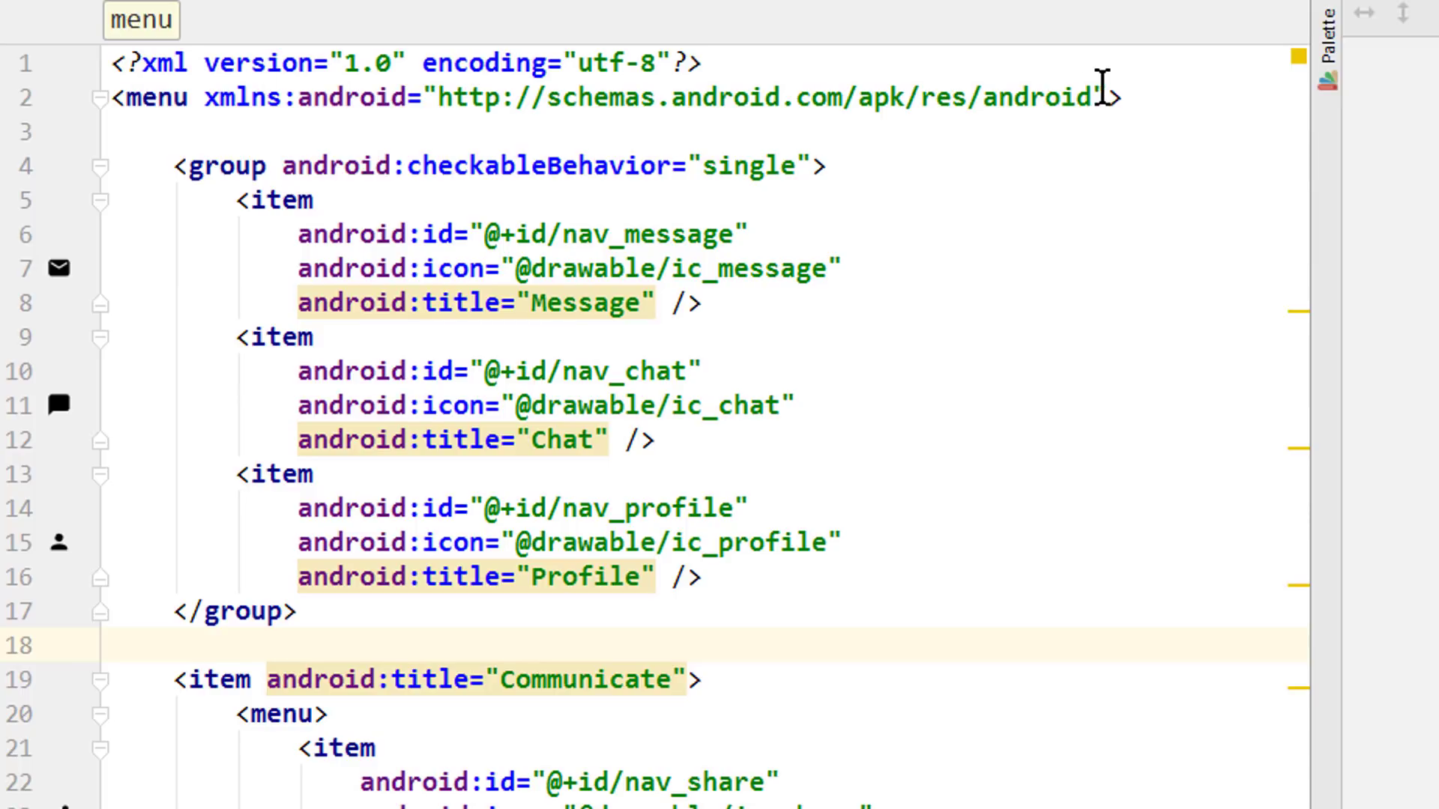
Step: Add tools:showIn="navigation_view" to the menu tag and declare the tools namespace via Alt+Enter
{"action": "left_click", "coordinate": [1105, 98]}
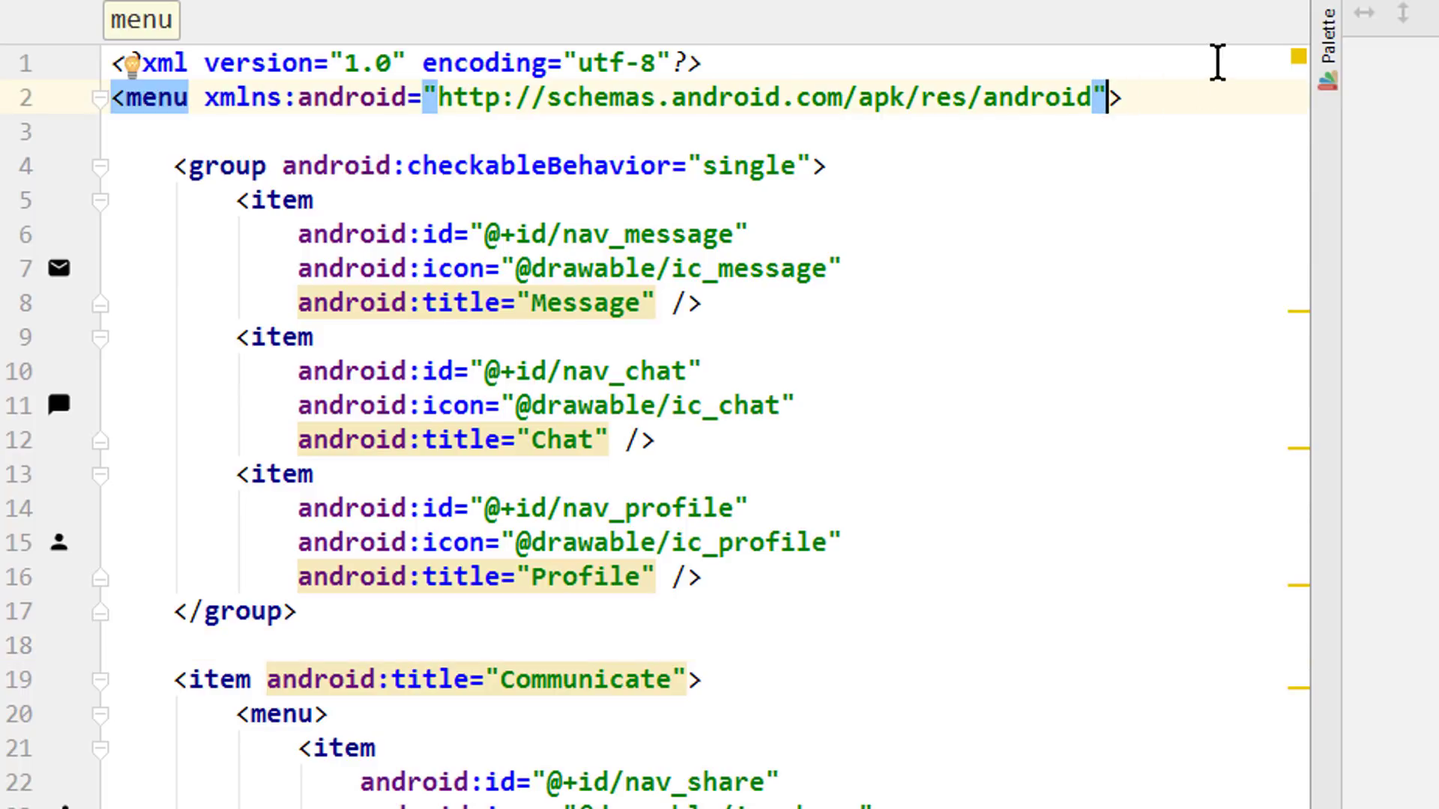
{"action": "key", "text": "Return"}
{"action": "type", "text": "too"}
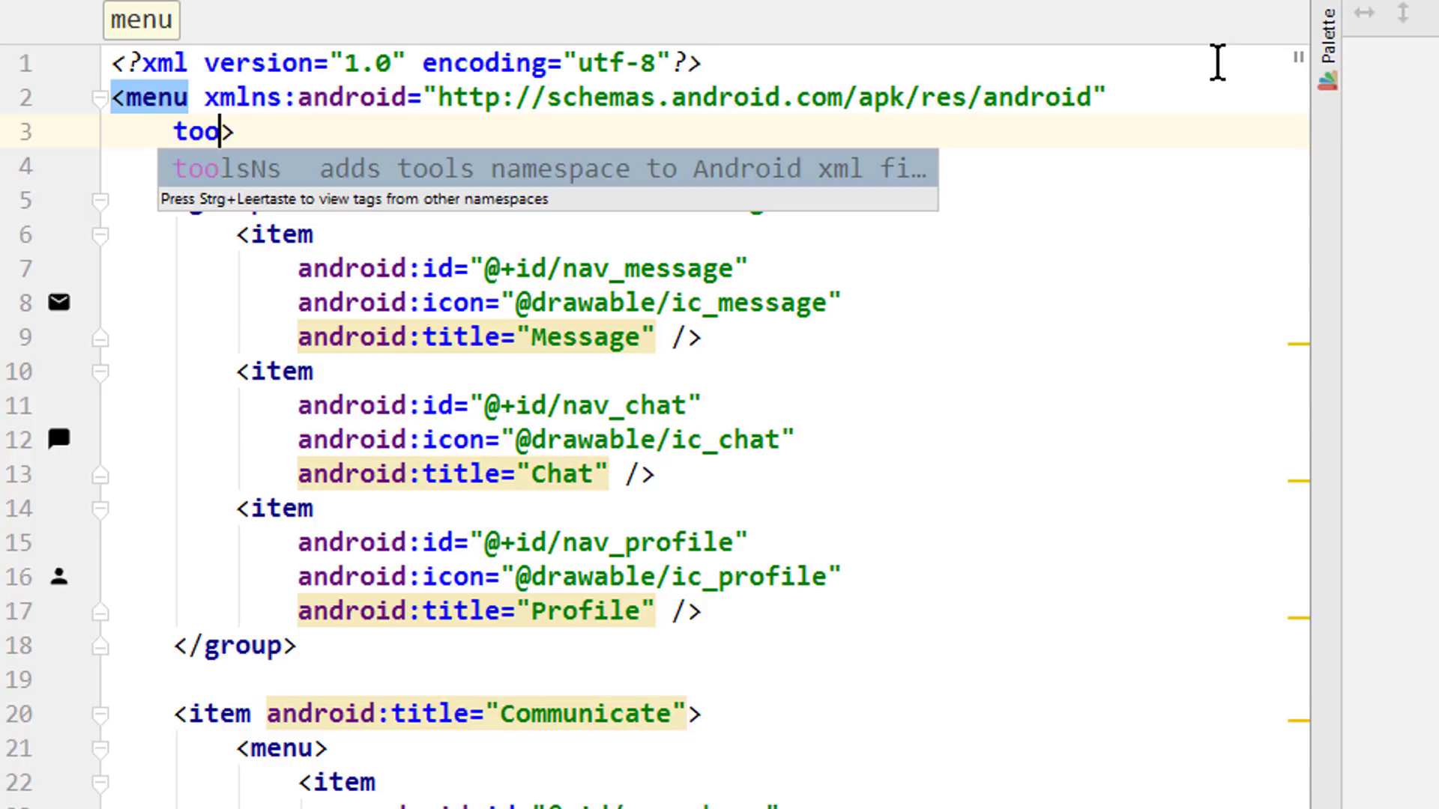
{"action": "type", "text": "ls:"}
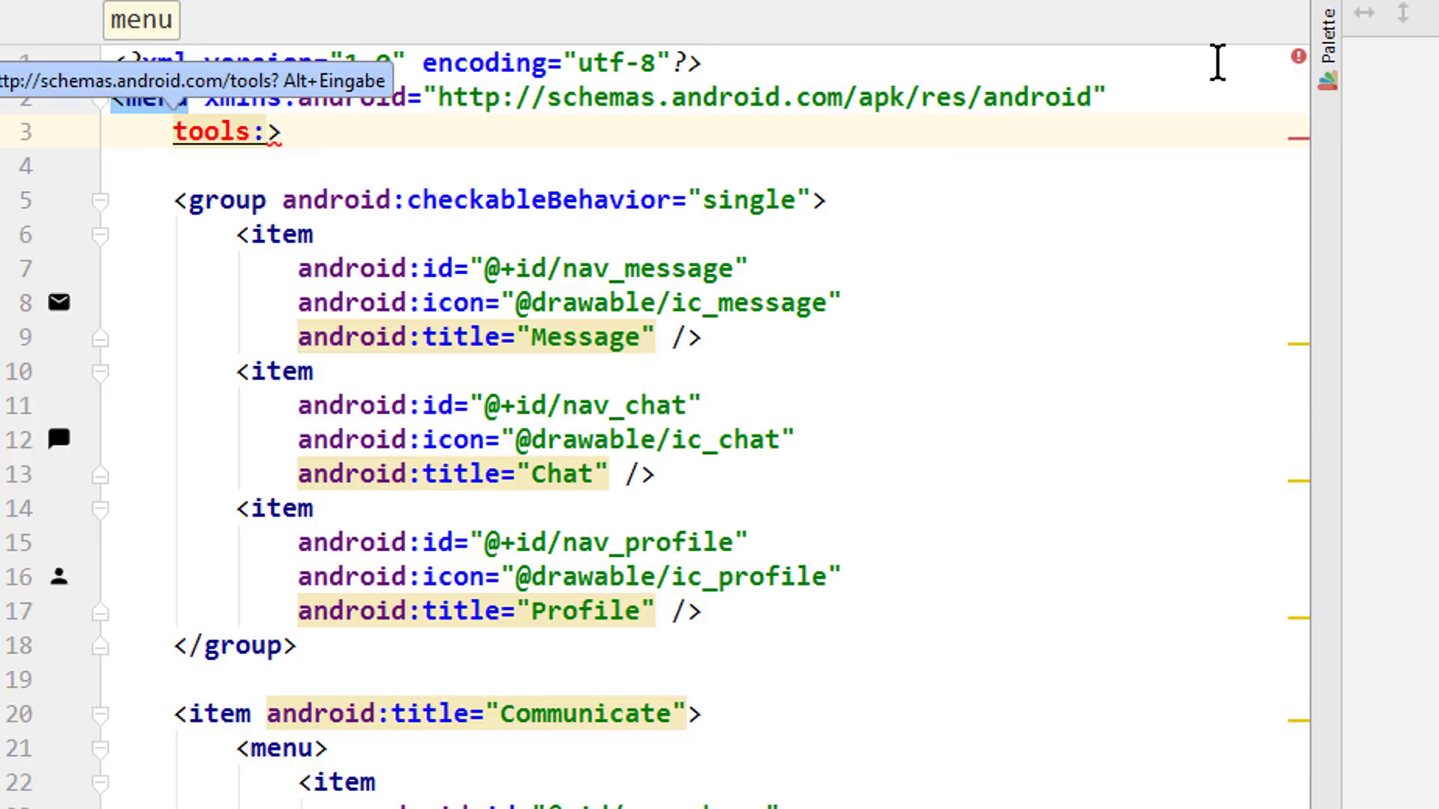
{"action": "key", "text": "alt+Return"}
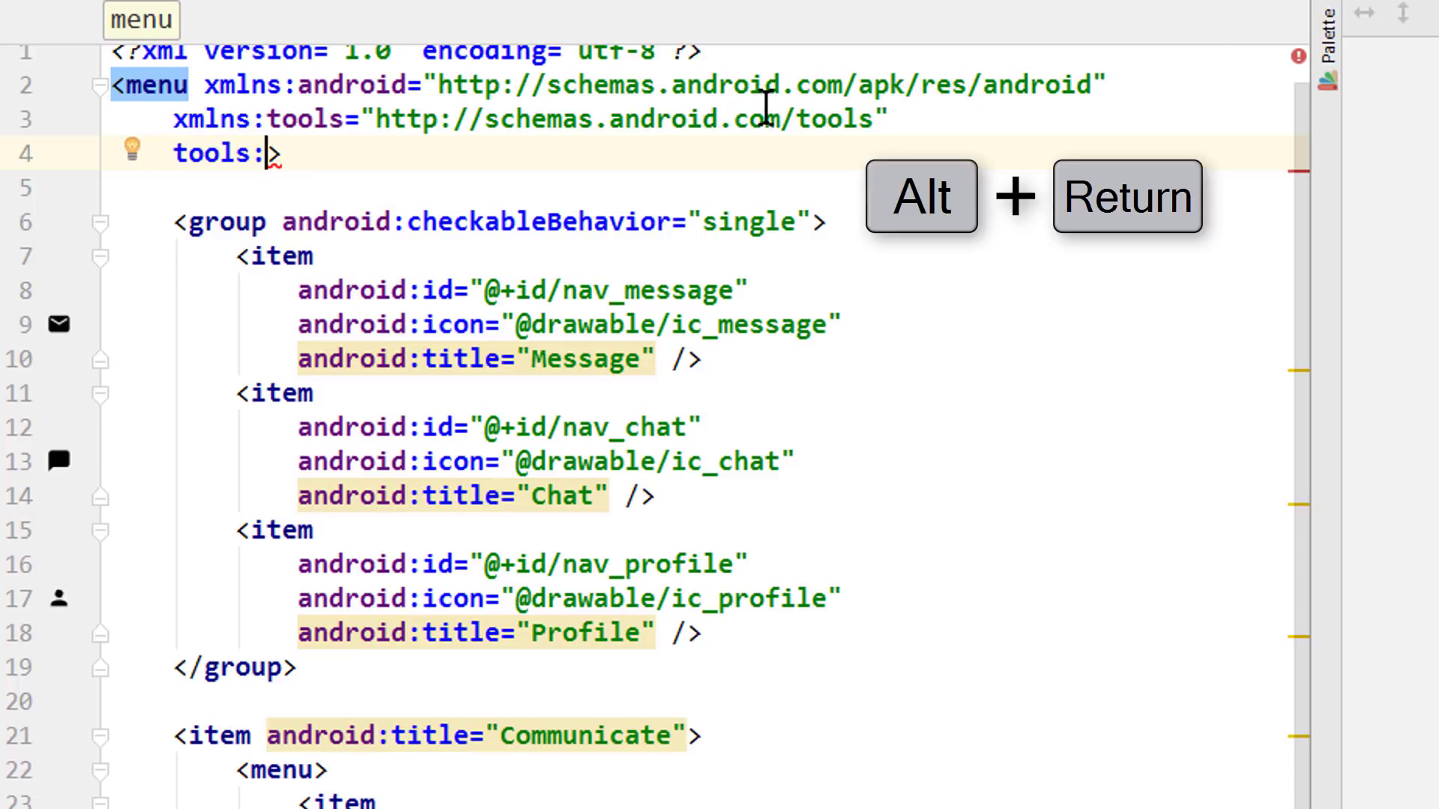
{"action": "type", "text": "sho"}
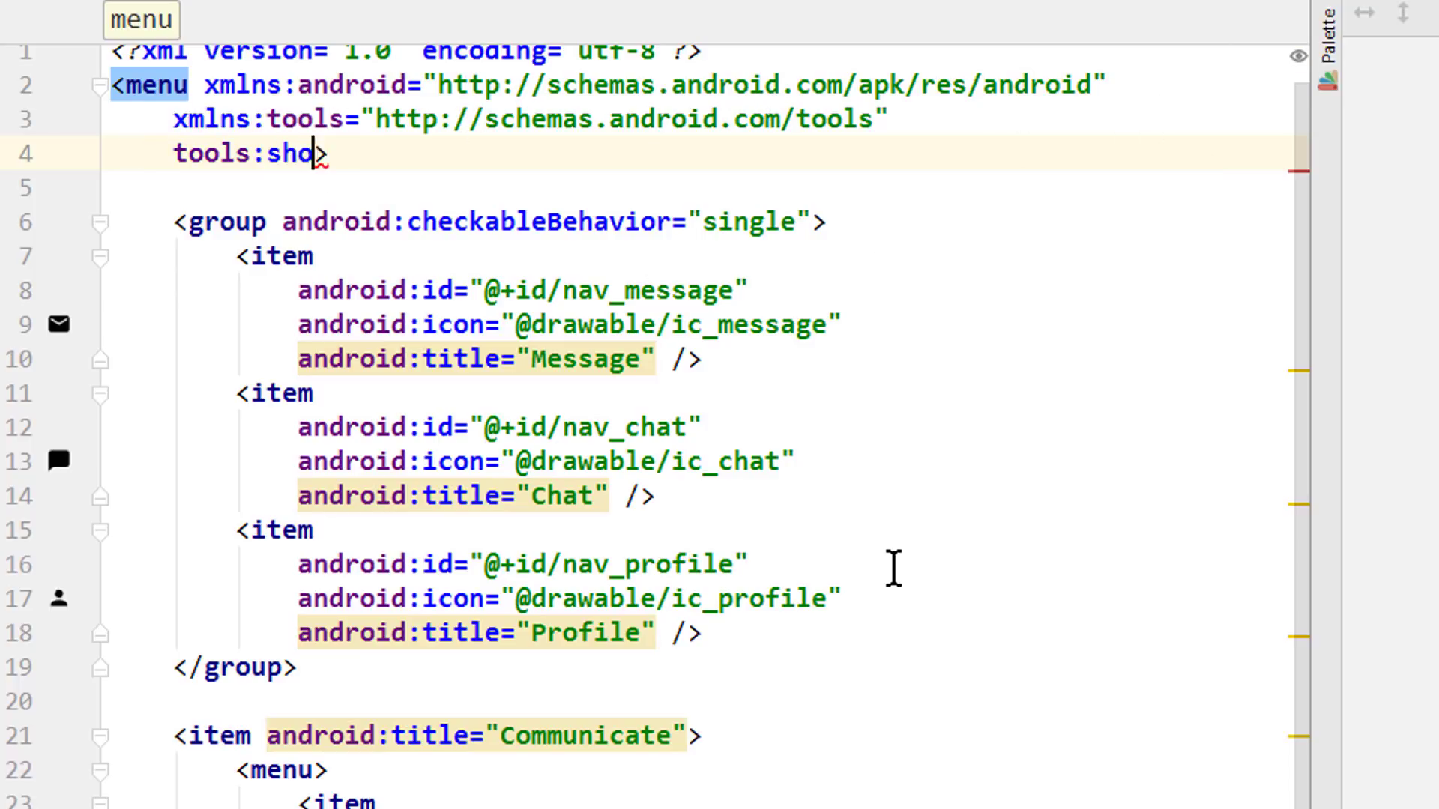
{"action": "type", "text": "wIn"}
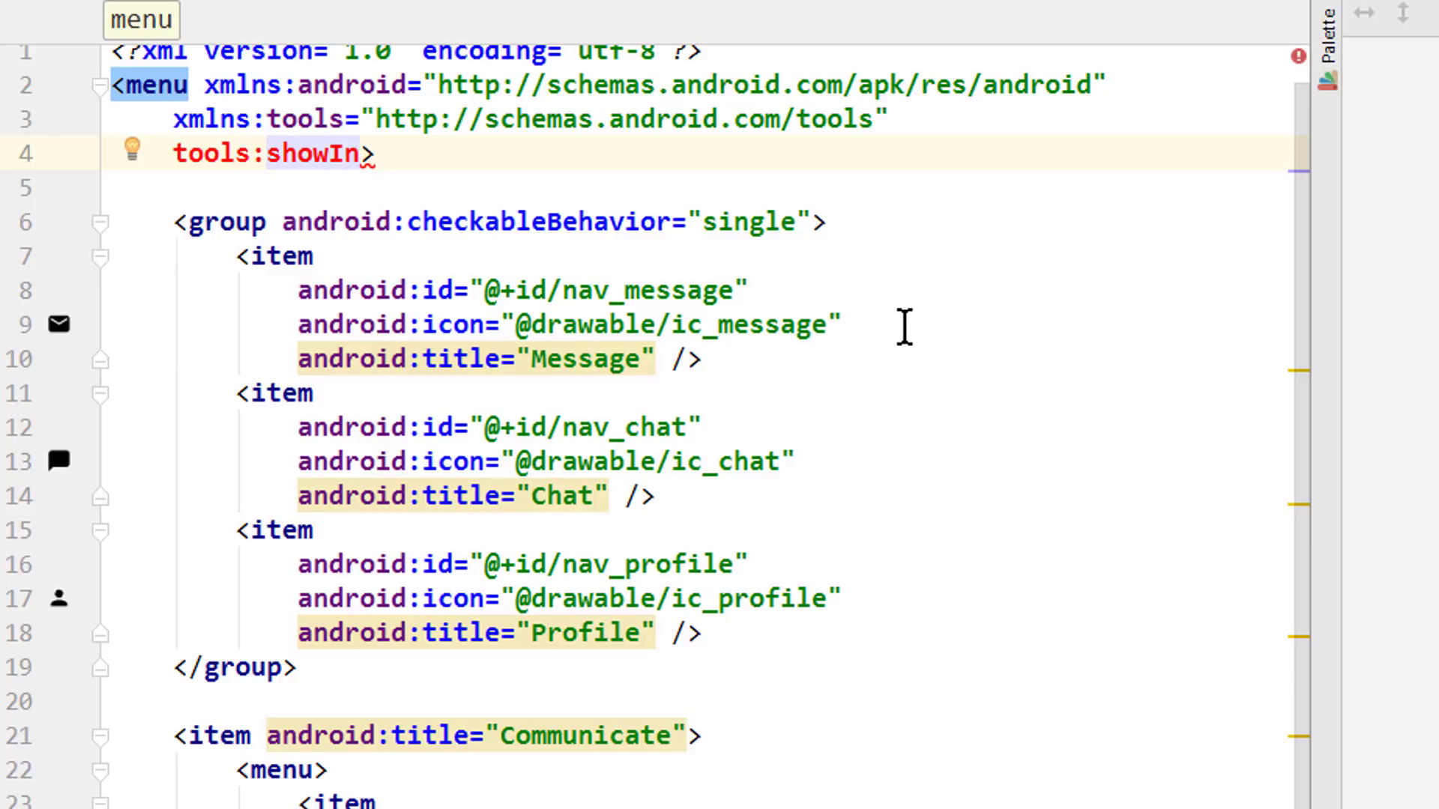
{"action": "type", "text": "="}
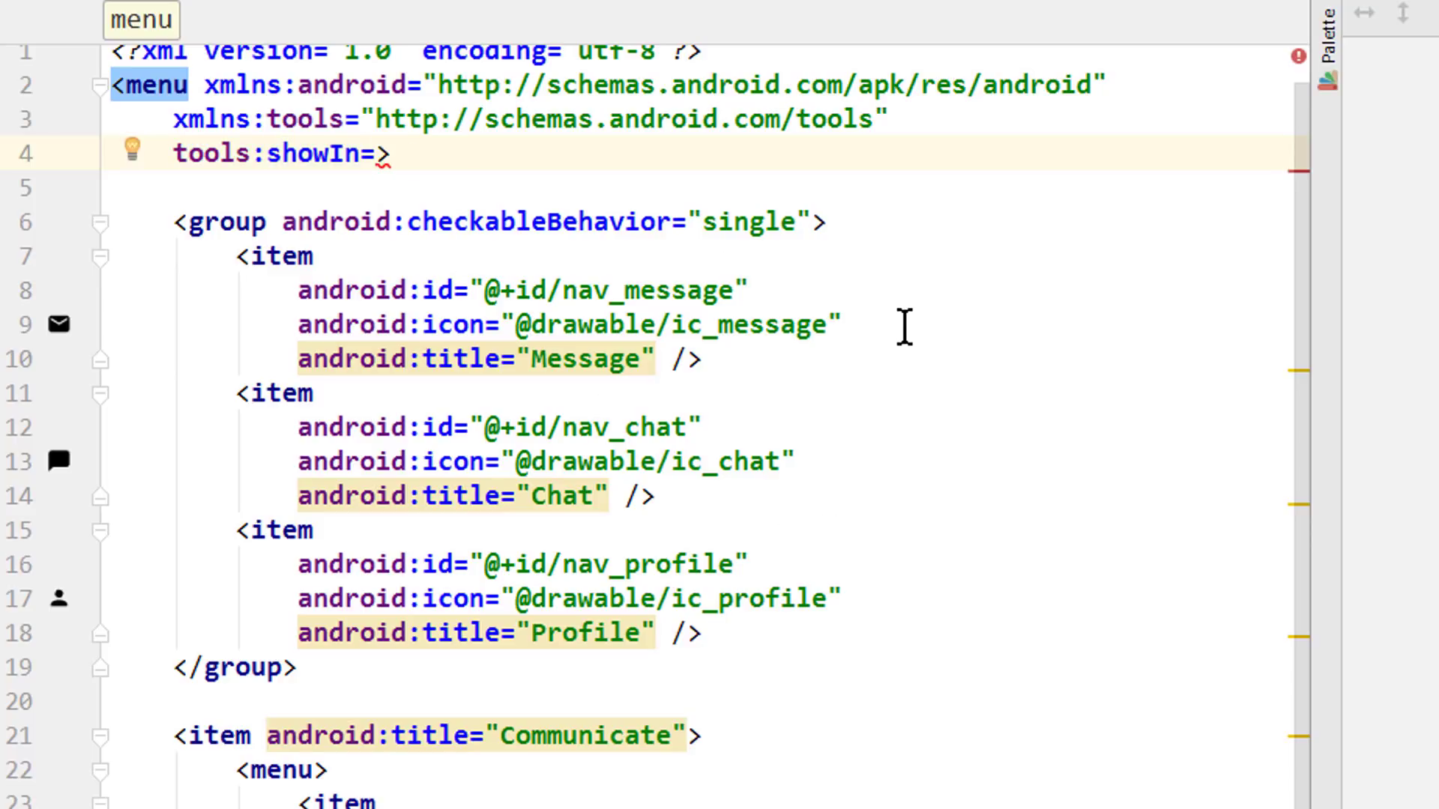
{"action": "type", "text": "\"navig"}
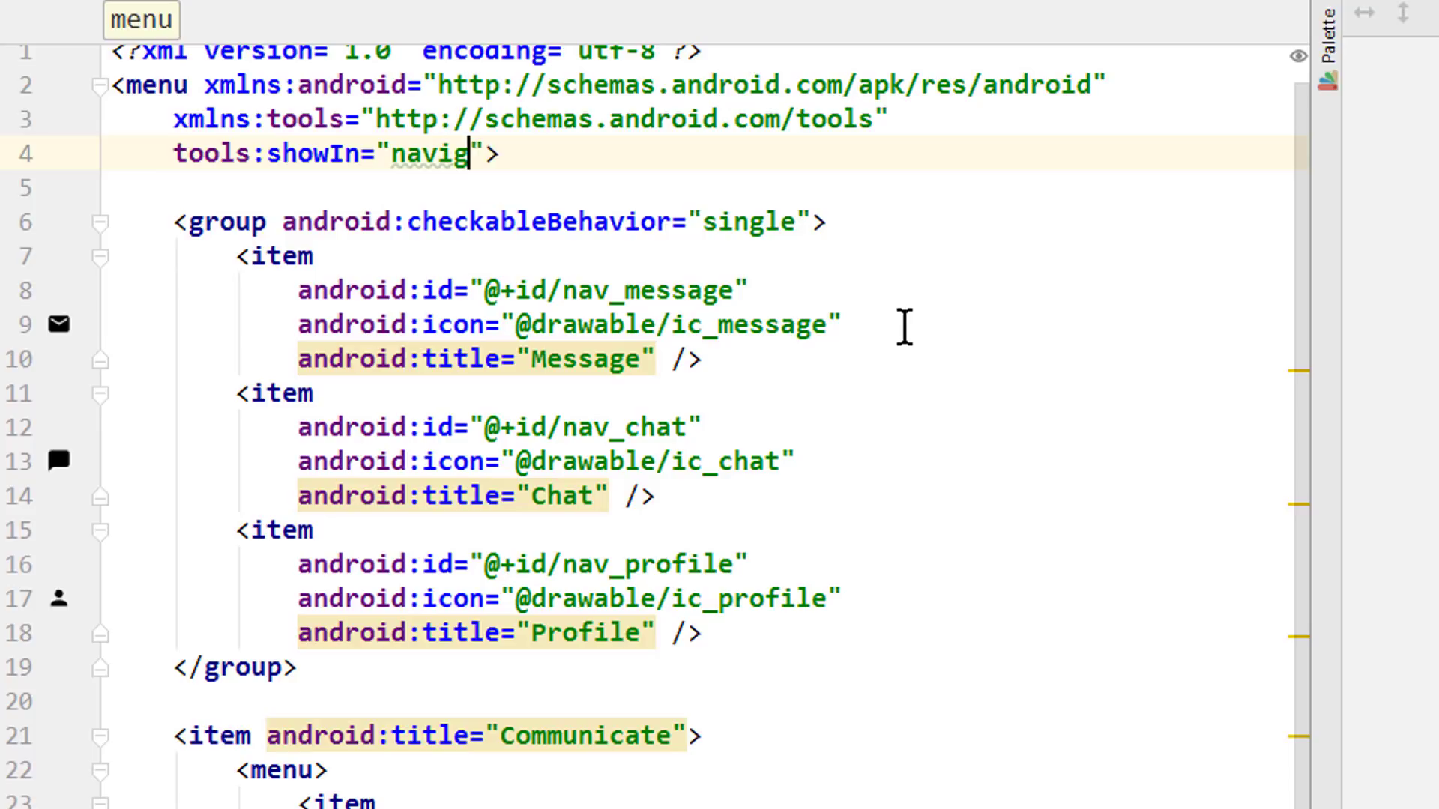
{"action": "type", "text": "ation_view"}
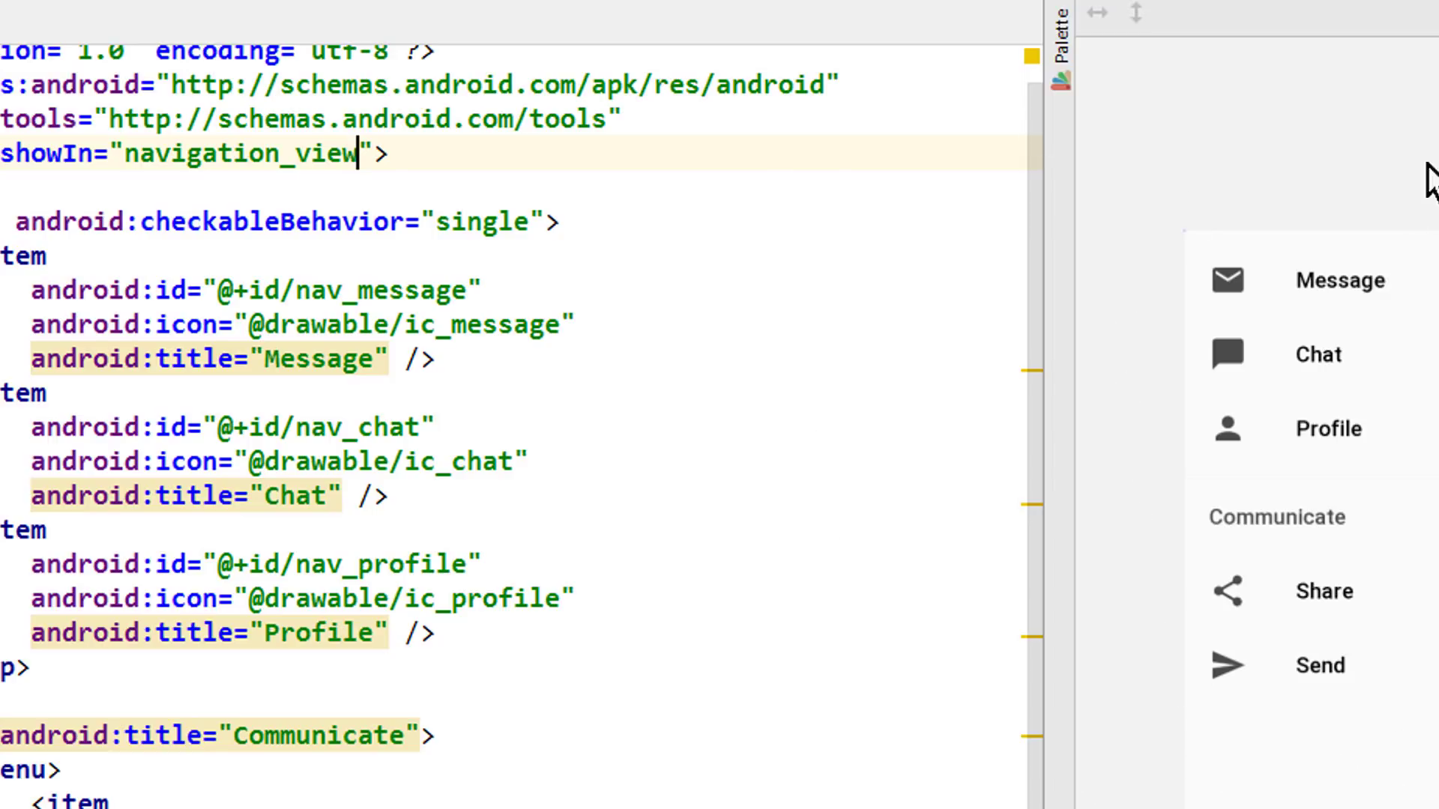
{"action": "left_click", "coordinate": [809, 701]}
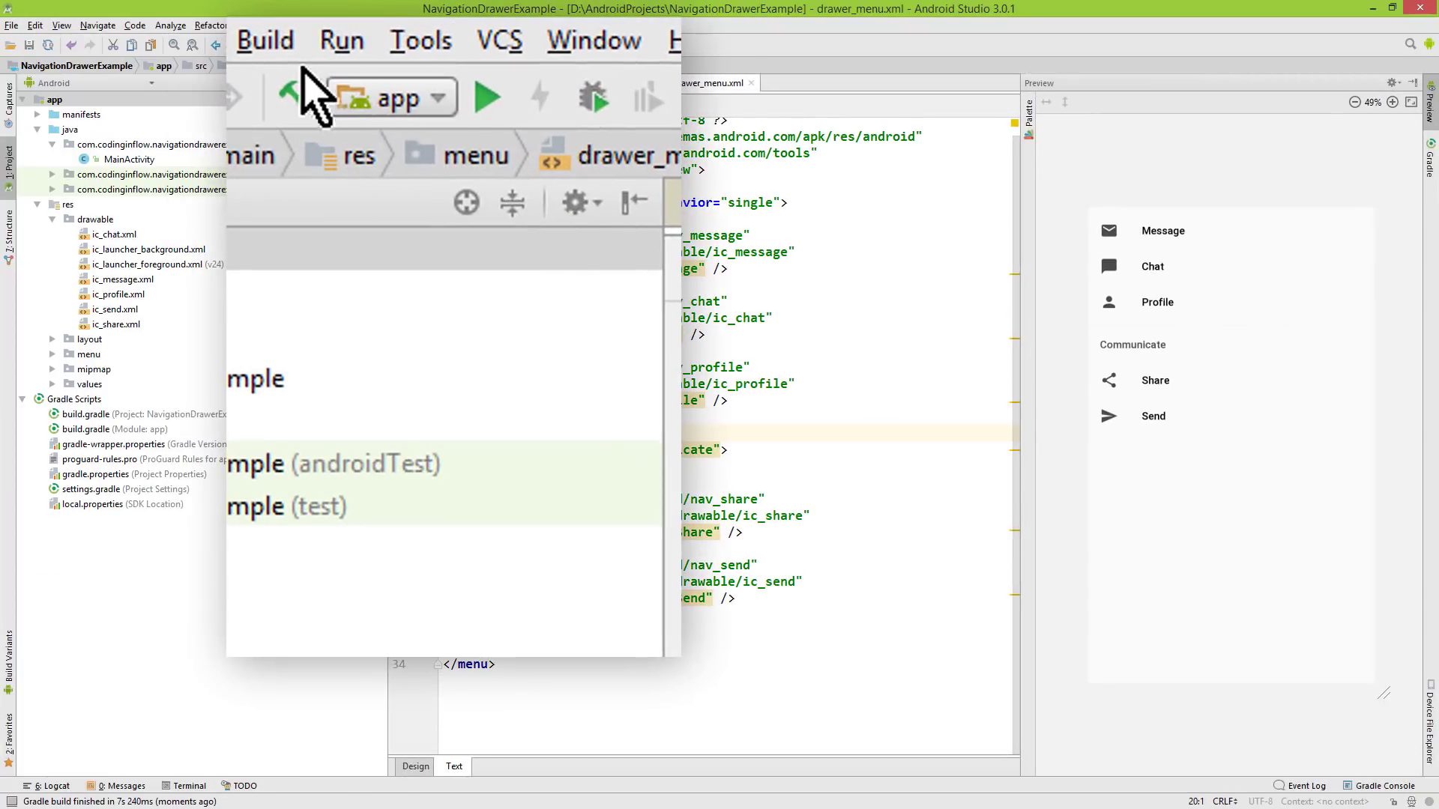
{"action": "left_click", "coordinate": [268, 44]}
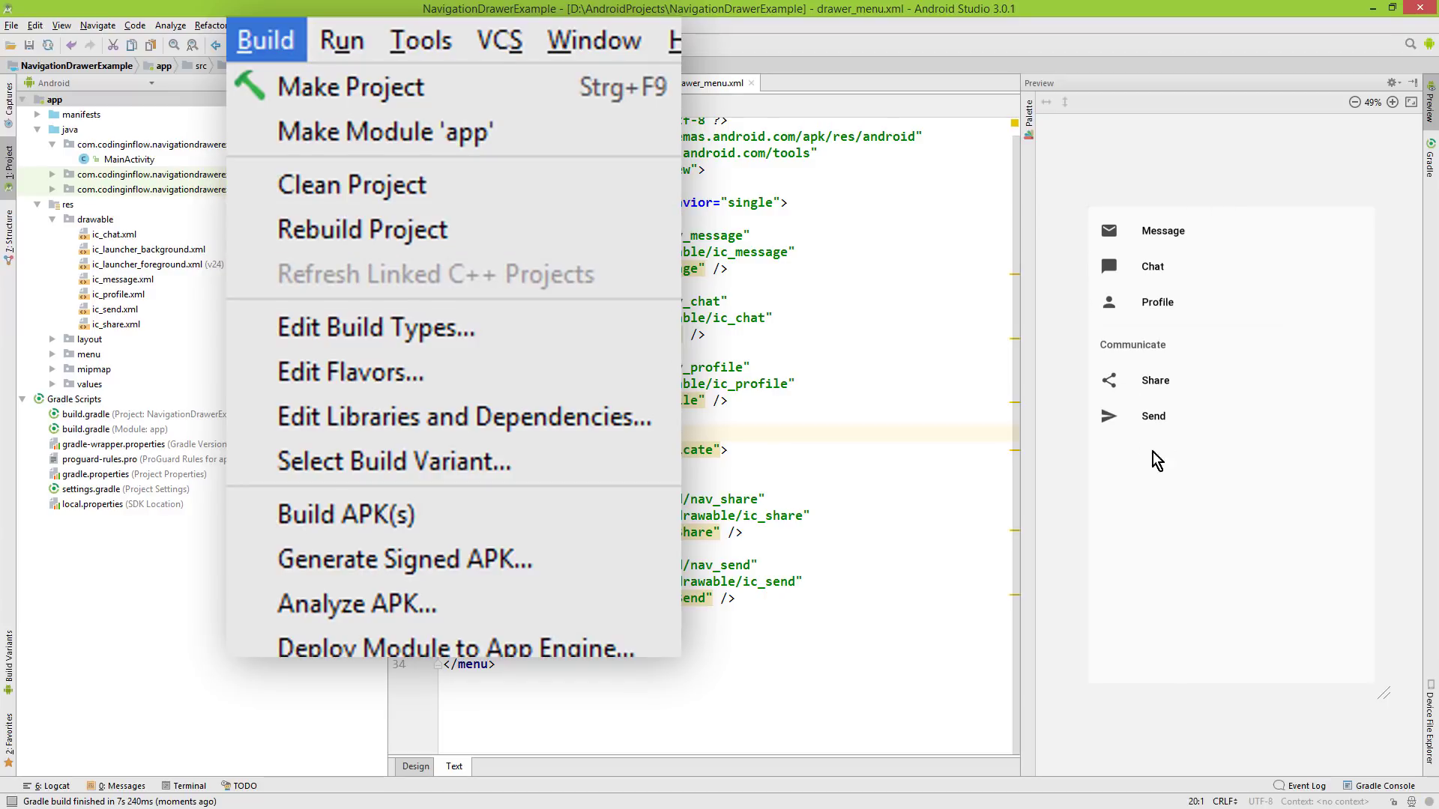
{"action": "left_click", "coordinate": [740, 425]}
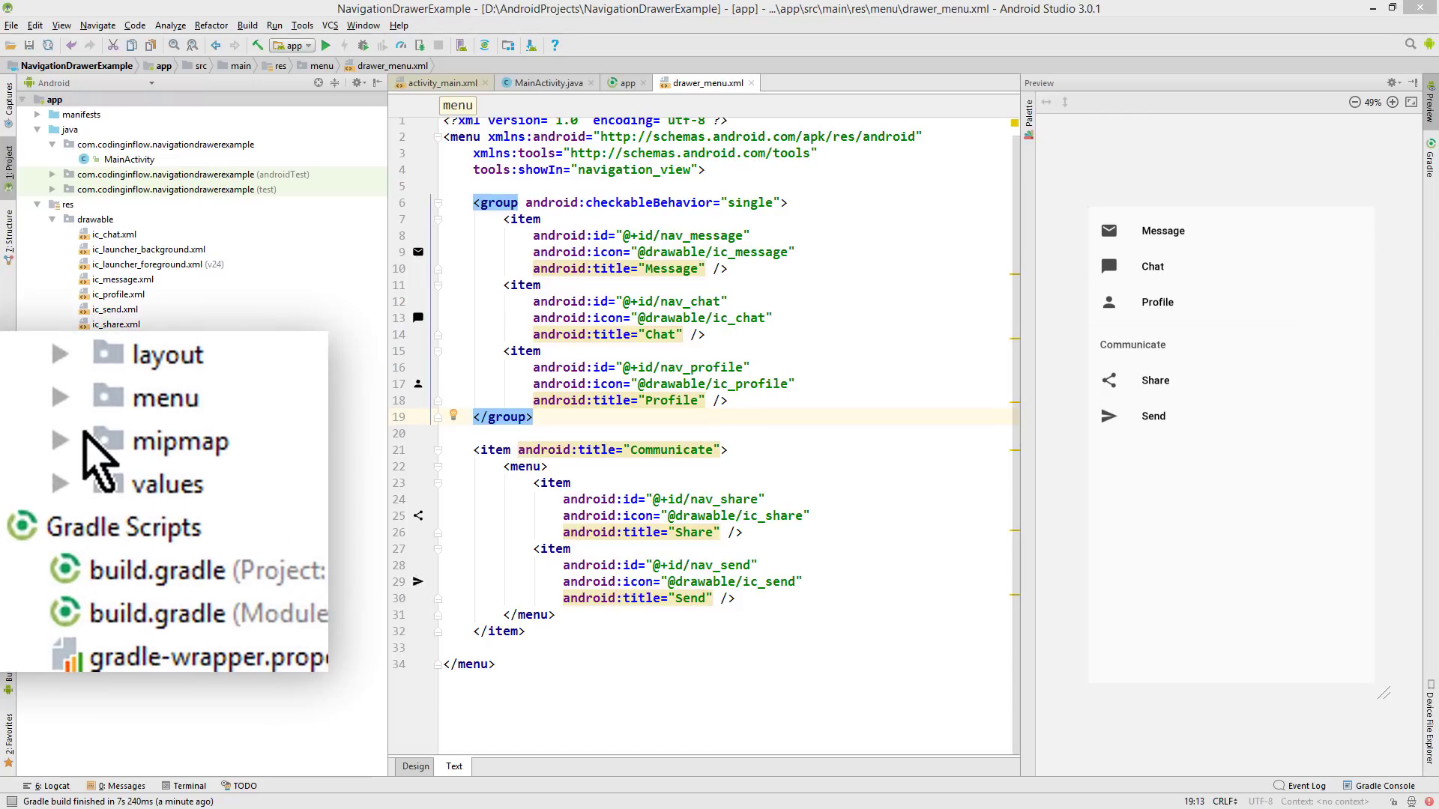
Step: Open res/values/styles.xml, try NoActionBar as AppTheme's parent, then restore Theme.AppCompat.Light.DarkActionBar
{"action": "left_click", "coordinate": [59, 487]}
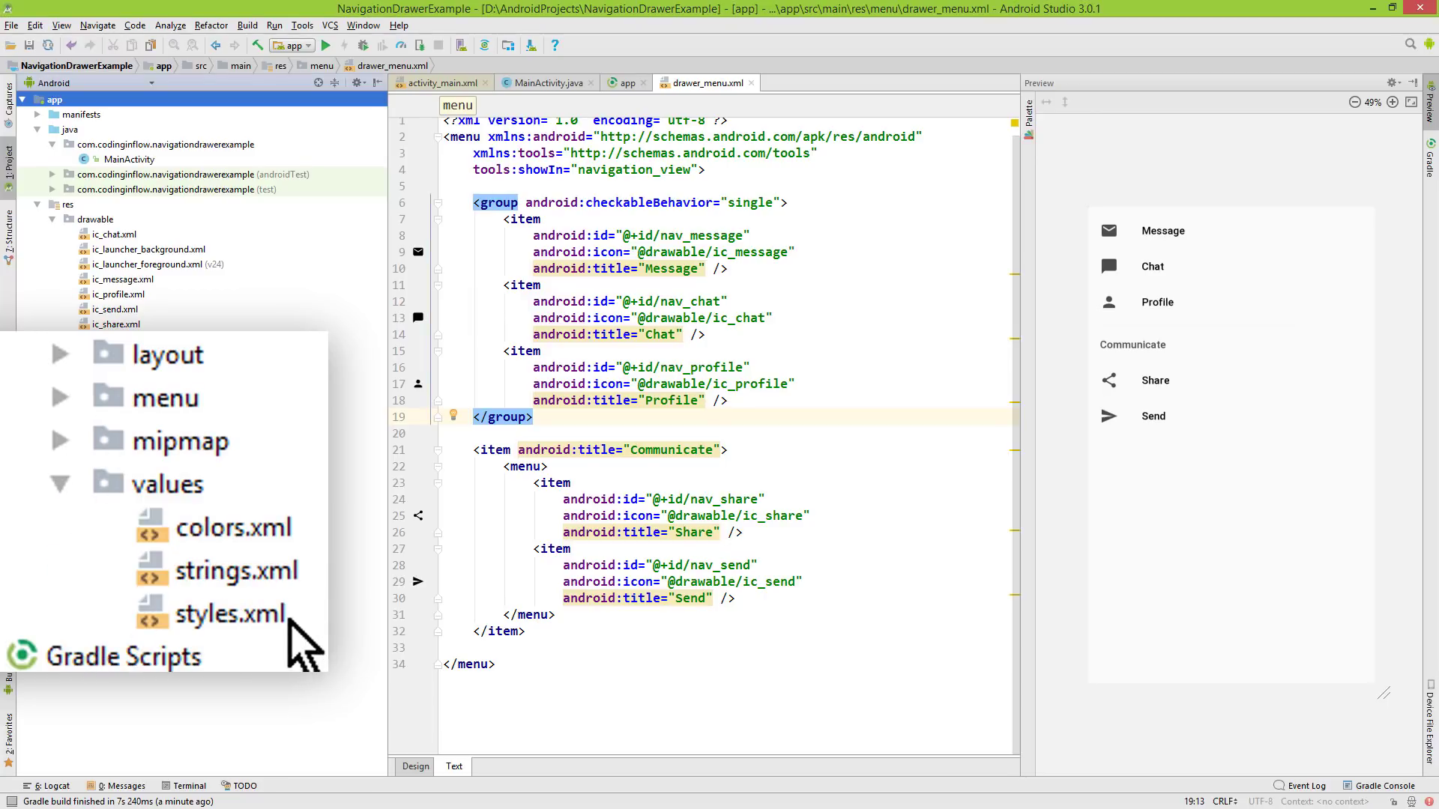
{"action": "double_click", "coordinate": [137, 429]}
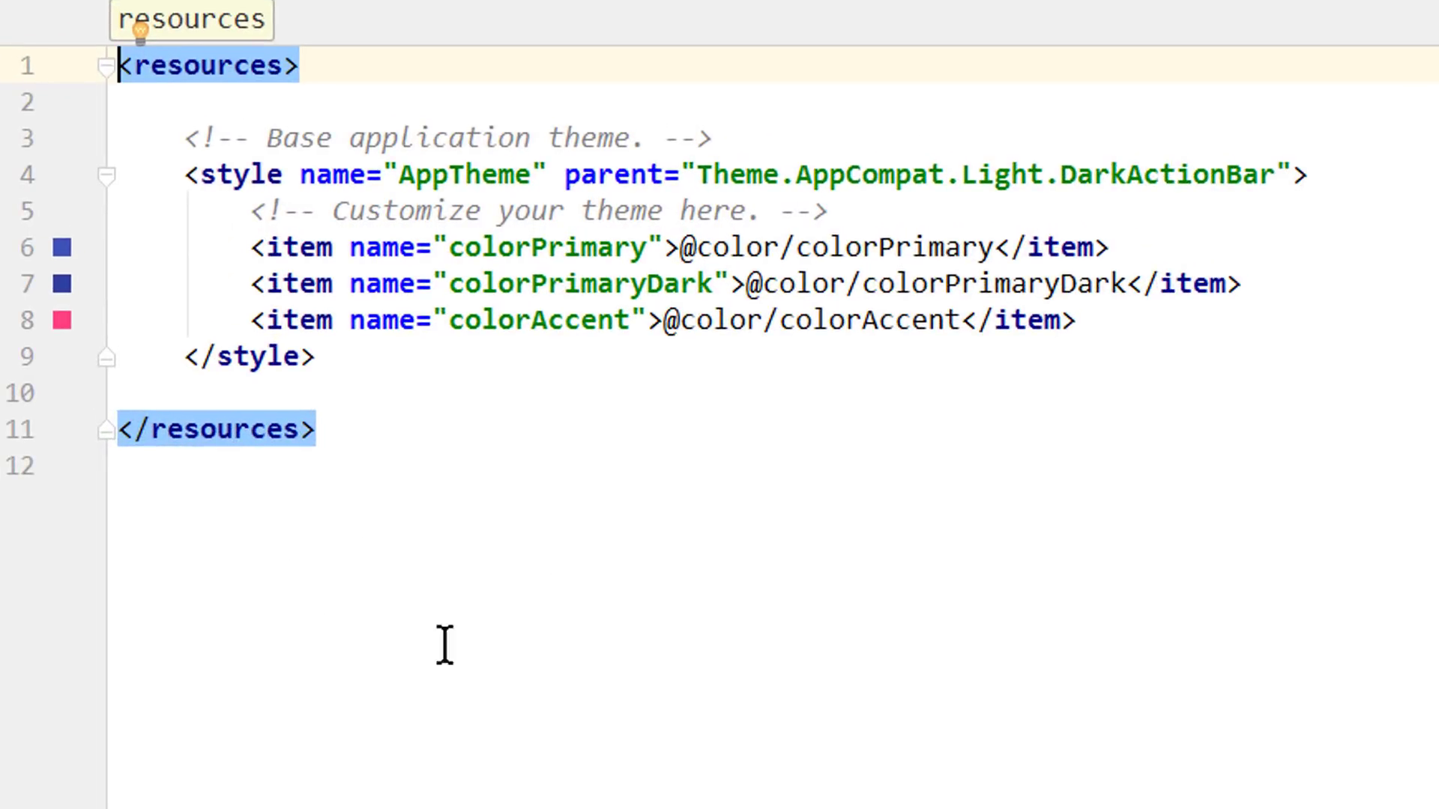
{"action": "left_click", "coordinate": [1054, 175]}
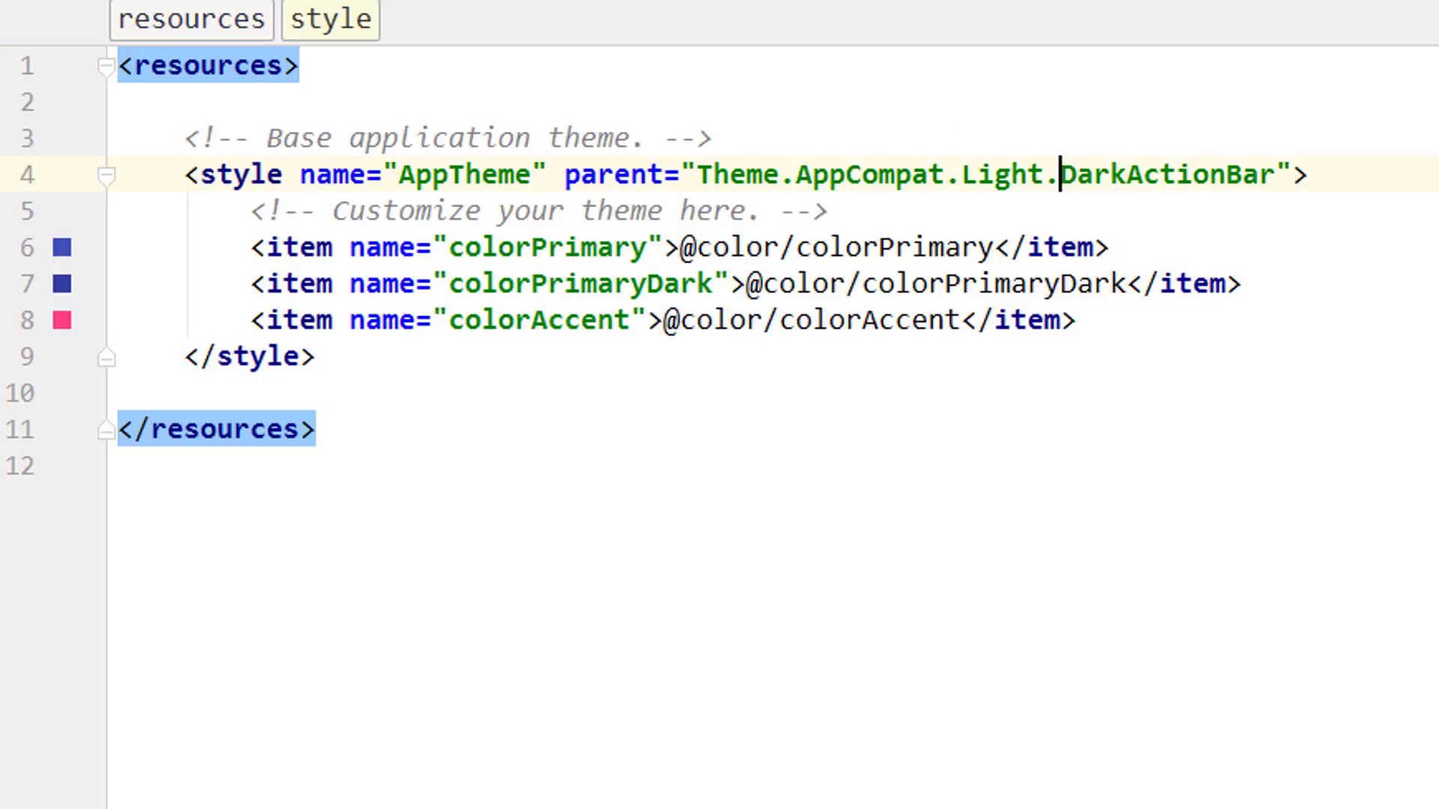
{"action": "type", "text": "No"}
{"action": "key", "text": "Tab"}
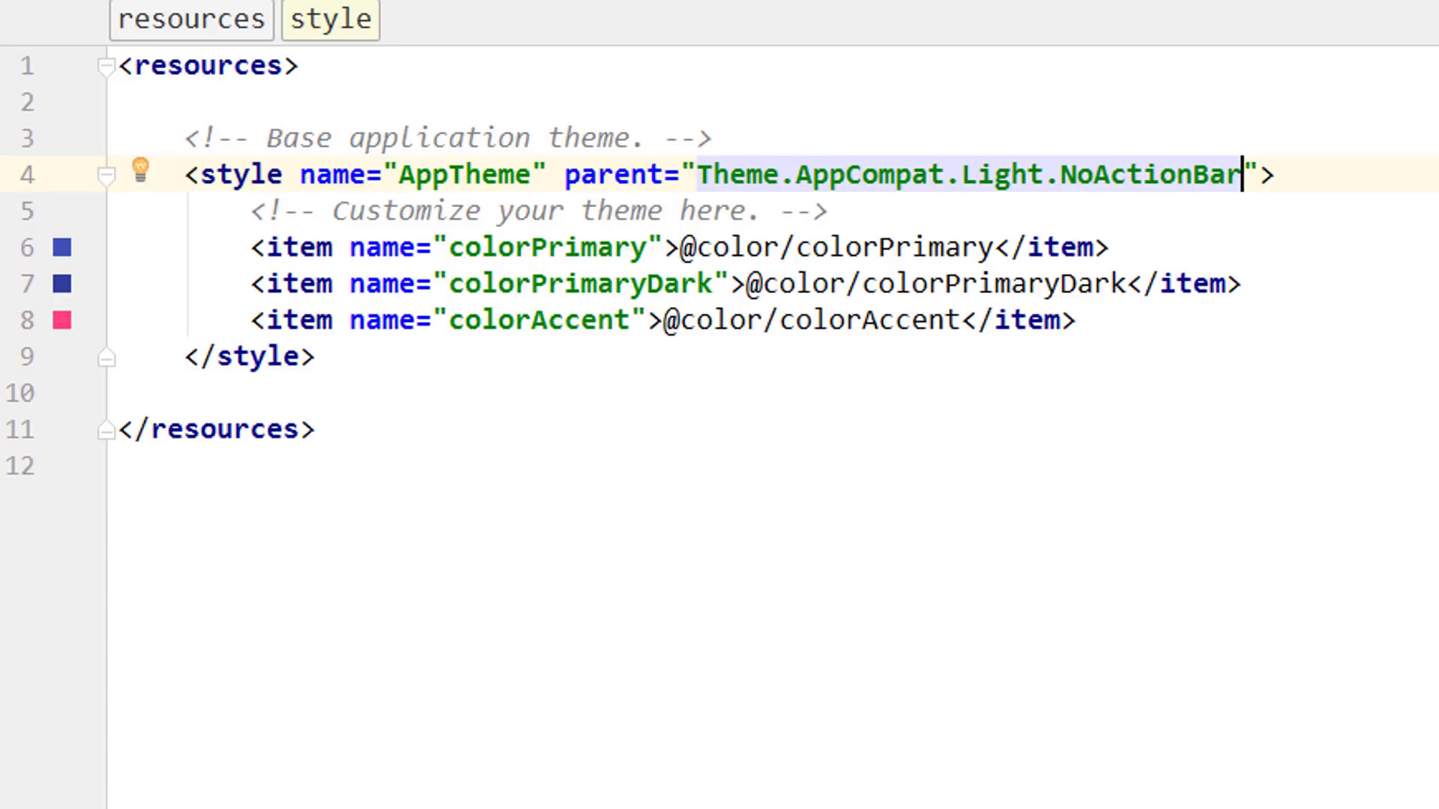
{"action": "type", "text": "Dark"}
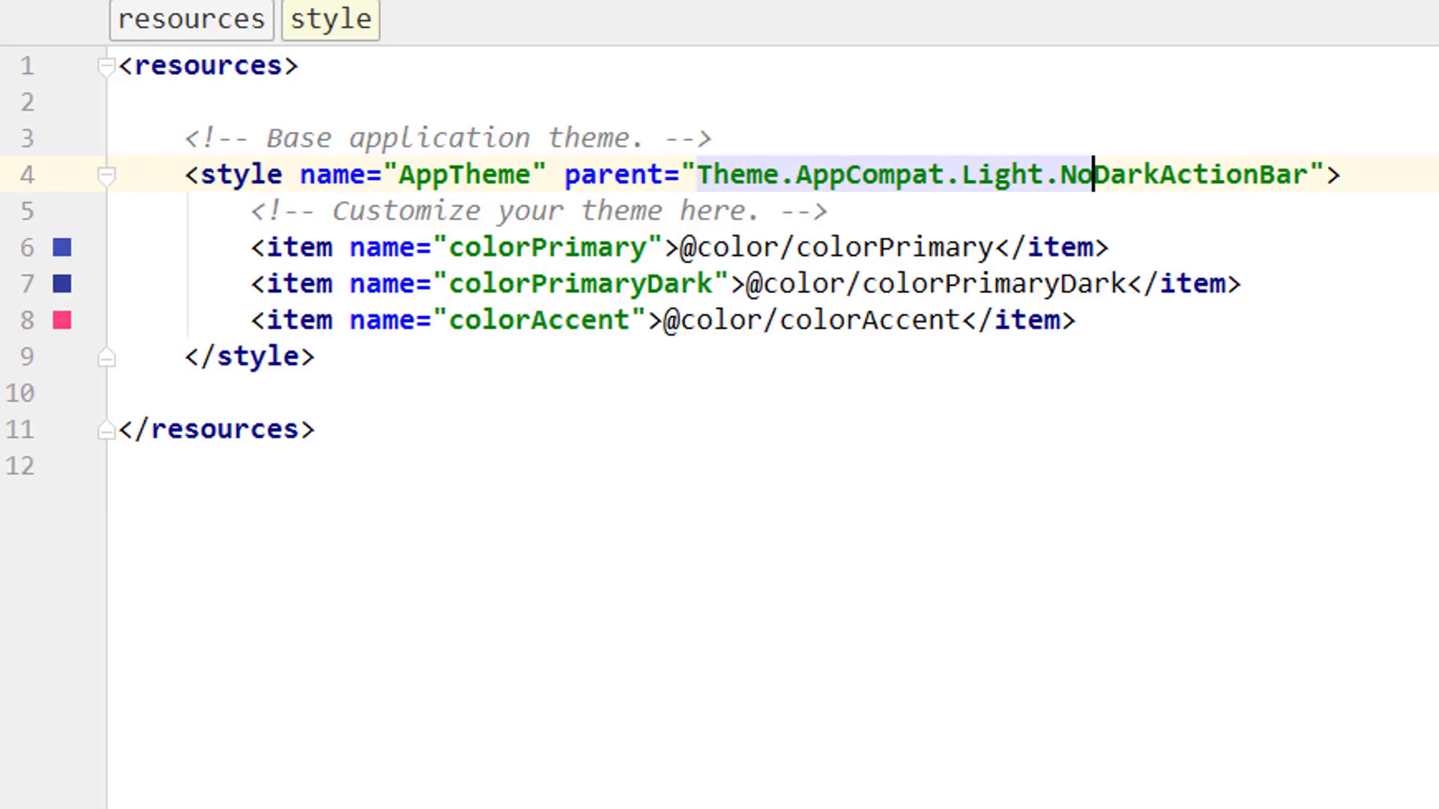
{"action": "left_click", "coordinate": [1091, 175]}
{"action": "key", "text": "BackSpace"}
{"action": "key", "text": "BackSpace"}
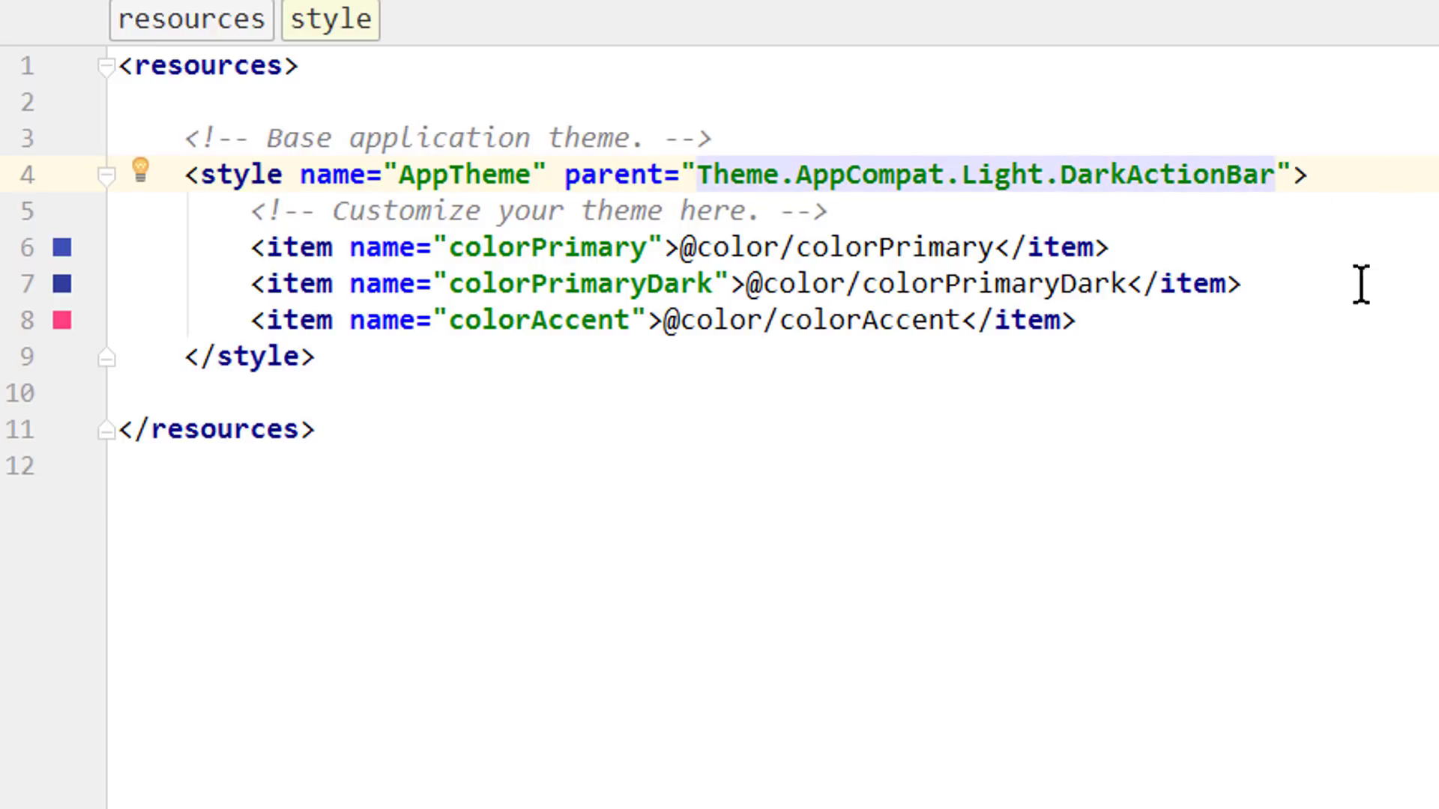
{"action": "left_click", "coordinate": [508, 375]}
Step: Create the AppTheme.NoActionBar style with an item windowActionBar set to false
{"action": "key", "text": "Return"}
{"action": "key", "text": "Return"}
{"action": "key", "text": "Up"}
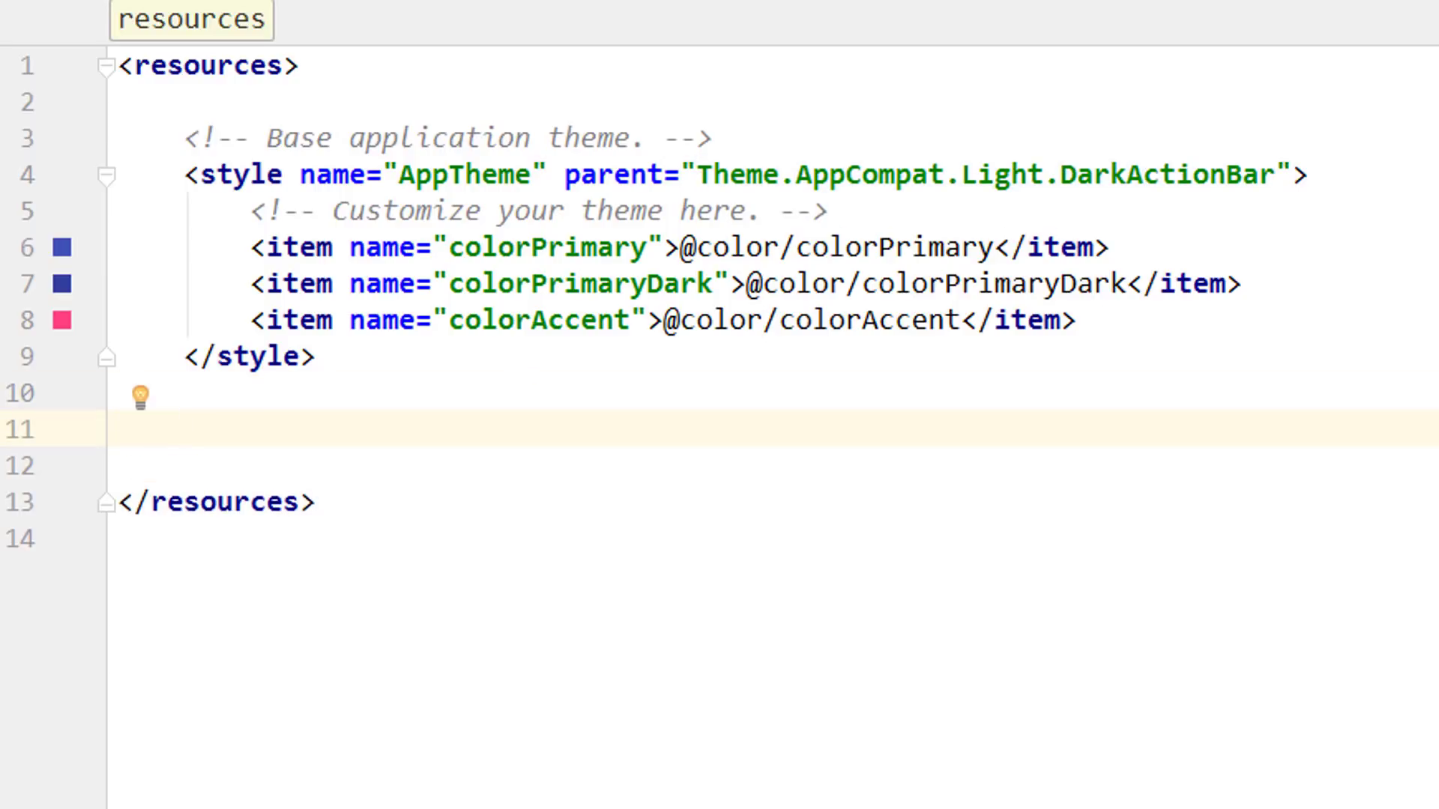
{"action": "type", "text": "<"}
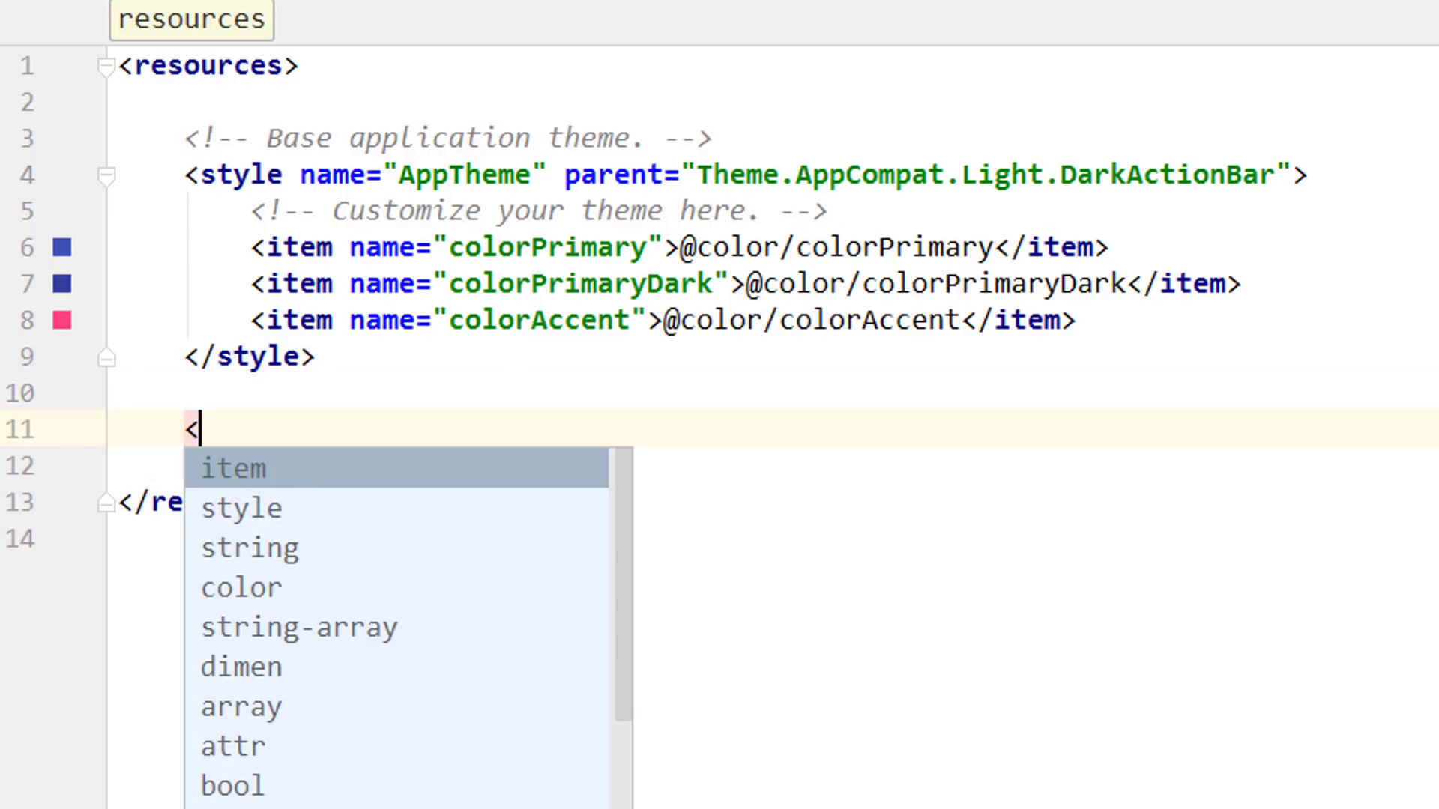
{"action": "type", "text": "sty"}
{"action": "key", "text": "Return"}
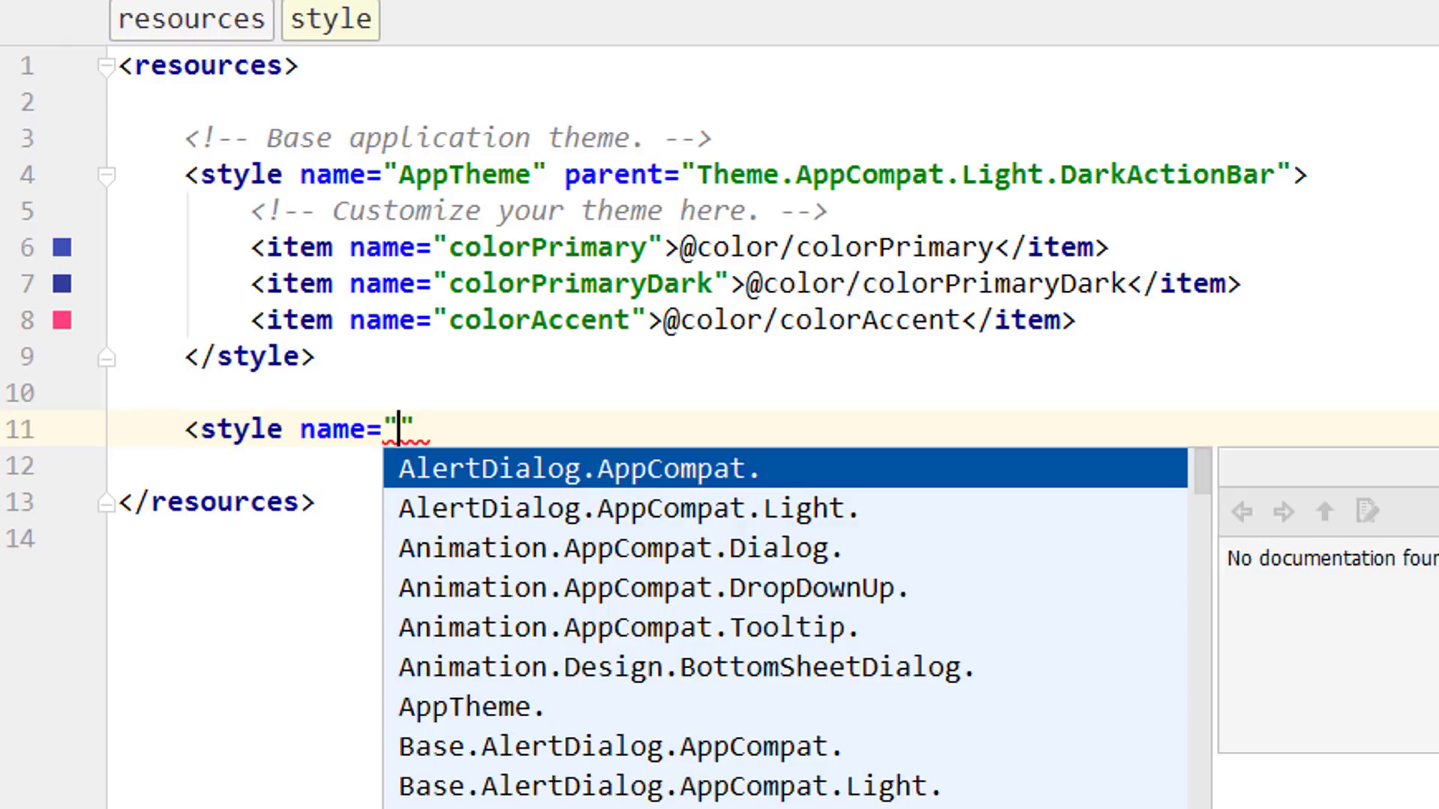
{"action": "type", "text": "AppThe"}
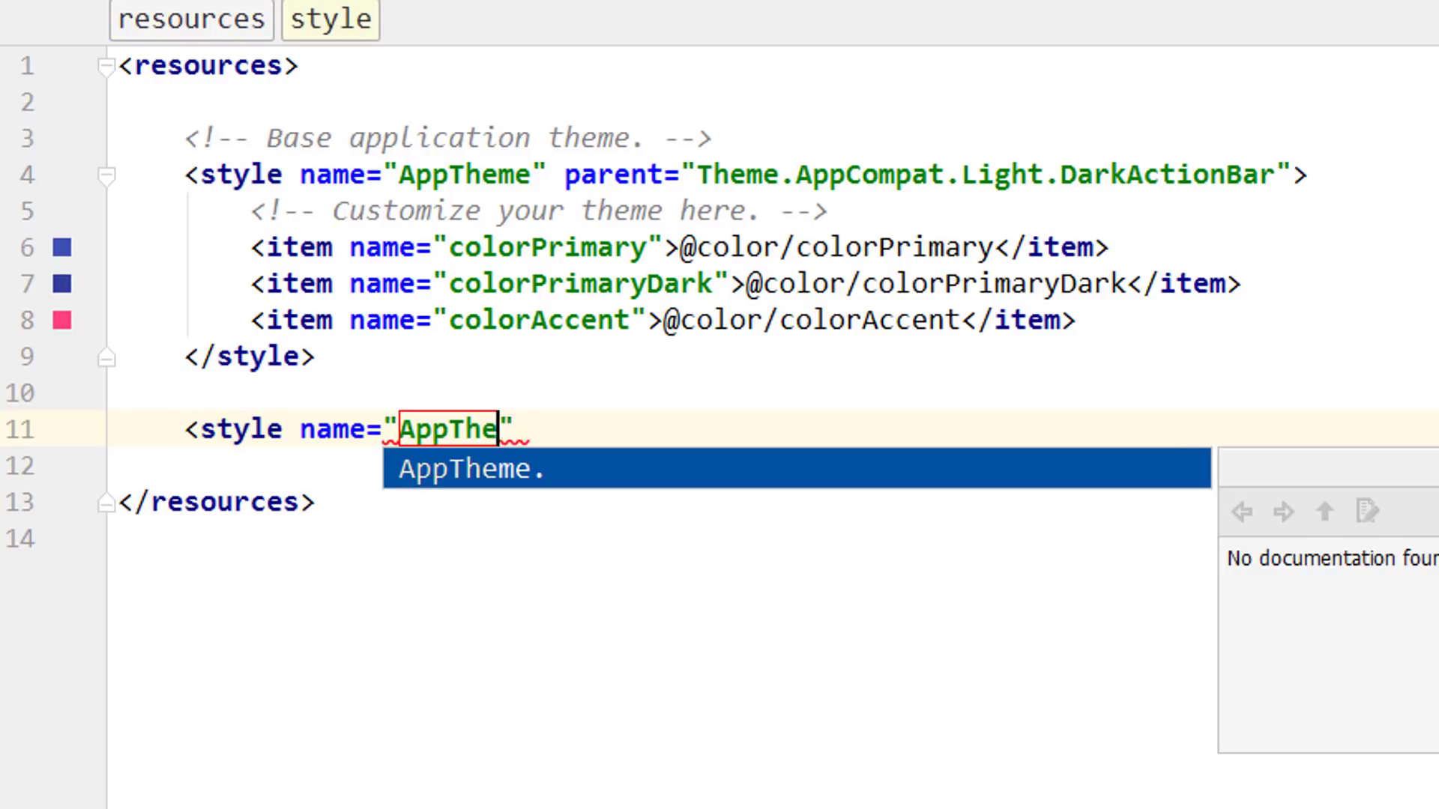
{"action": "type", "text": "me.NoA"}
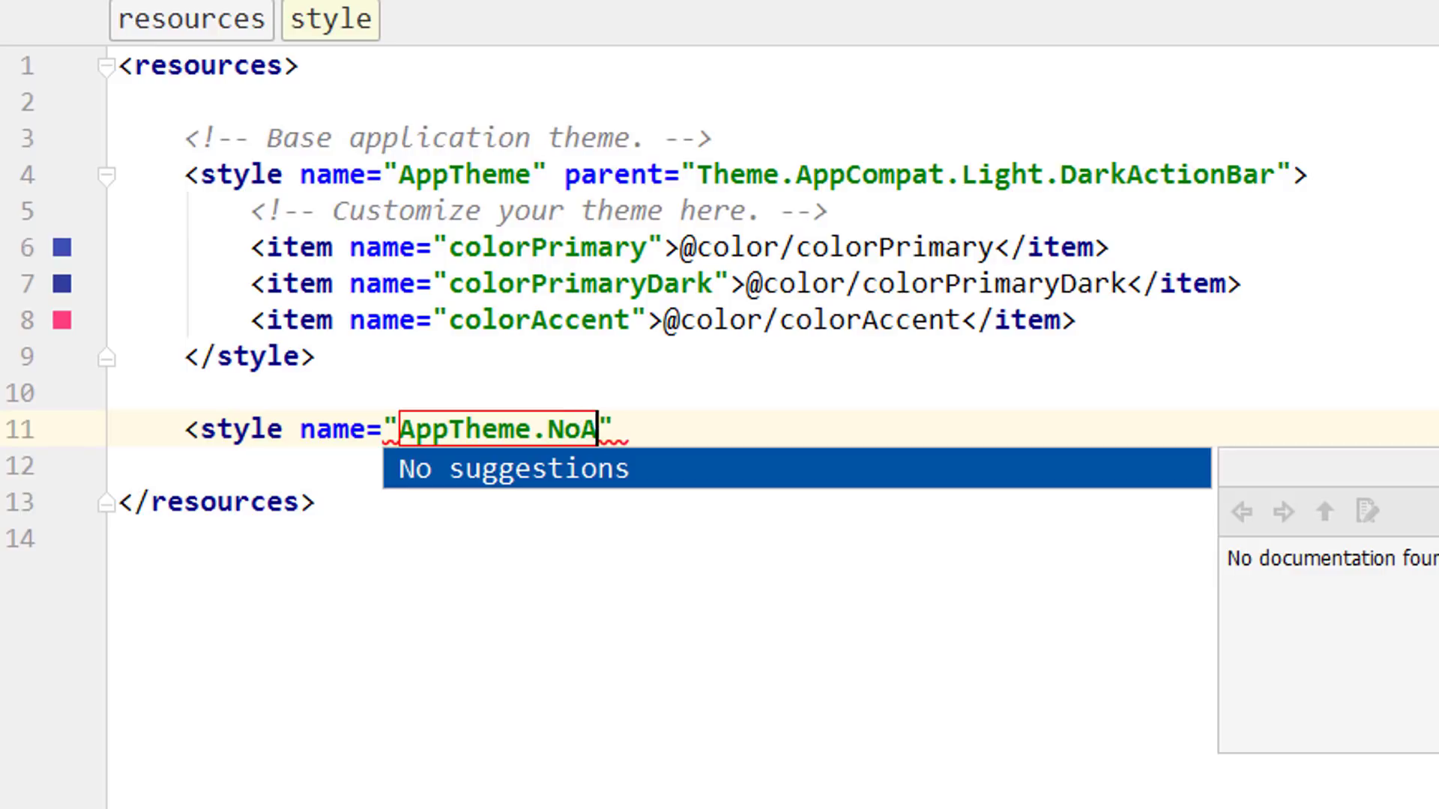
{"action": "type", "text": "ctionBar"}
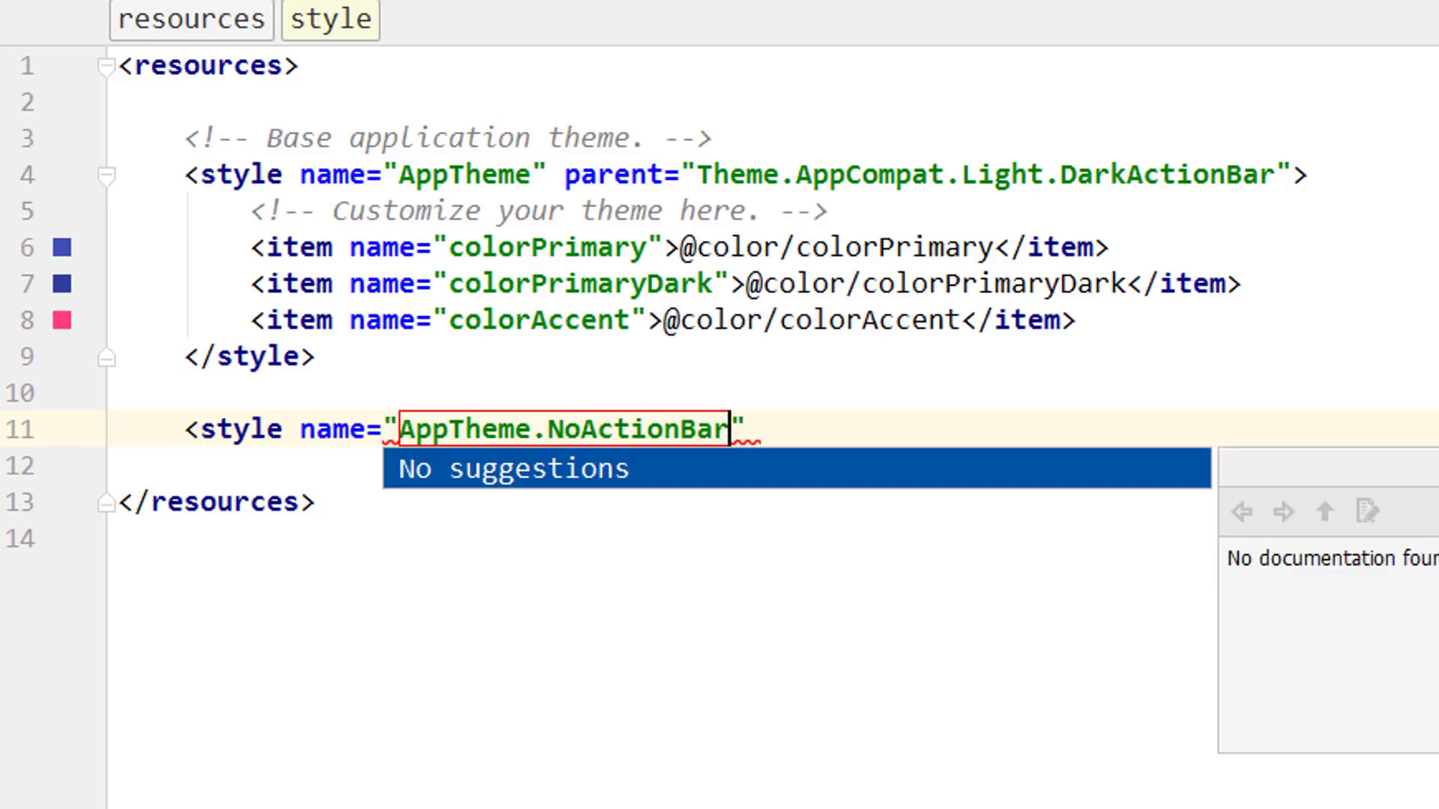
{"action": "key", "text": "Escape"}
{"action": "key", "text": "Right"}
{"action": "type", "text": ">"}
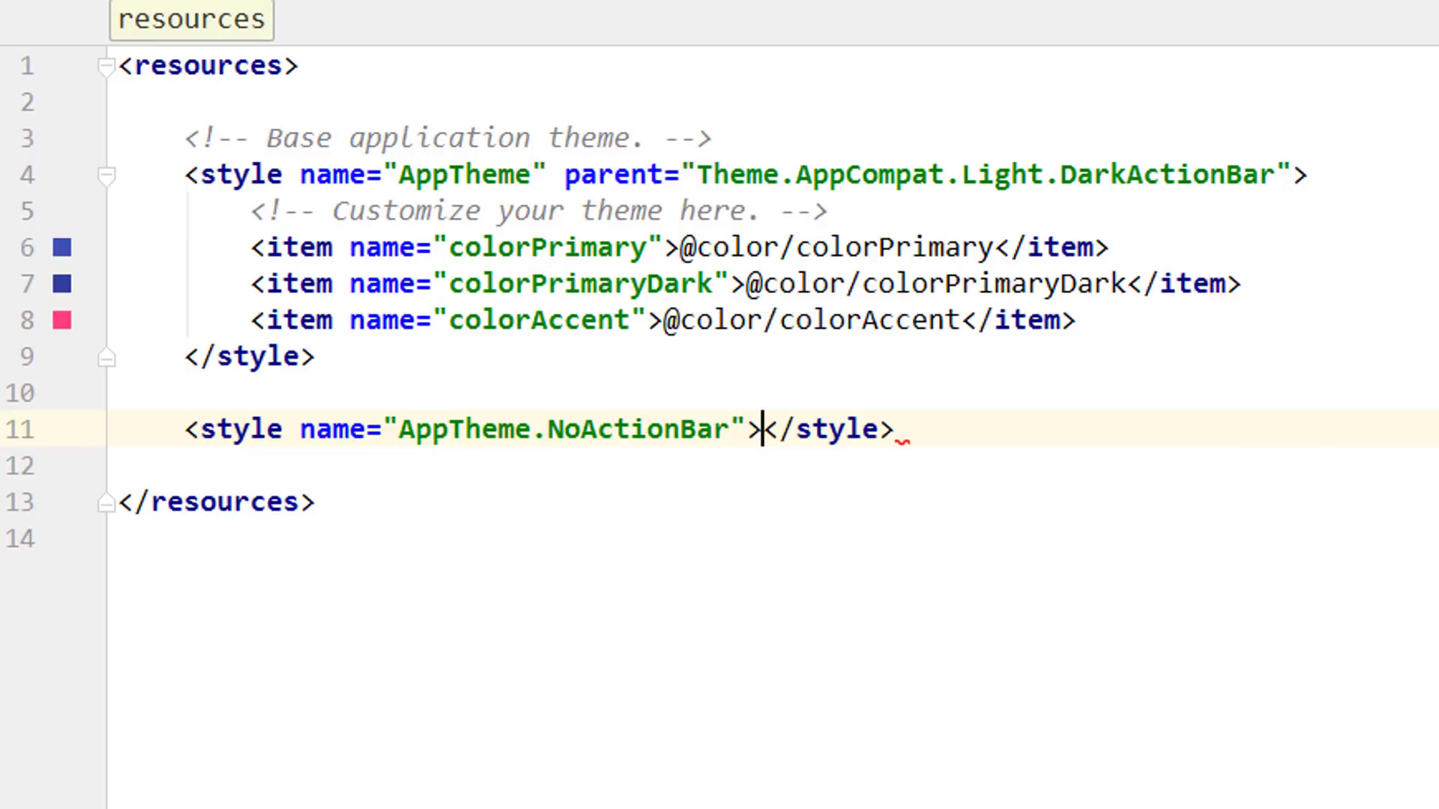
{"action": "key", "text": "Return"}
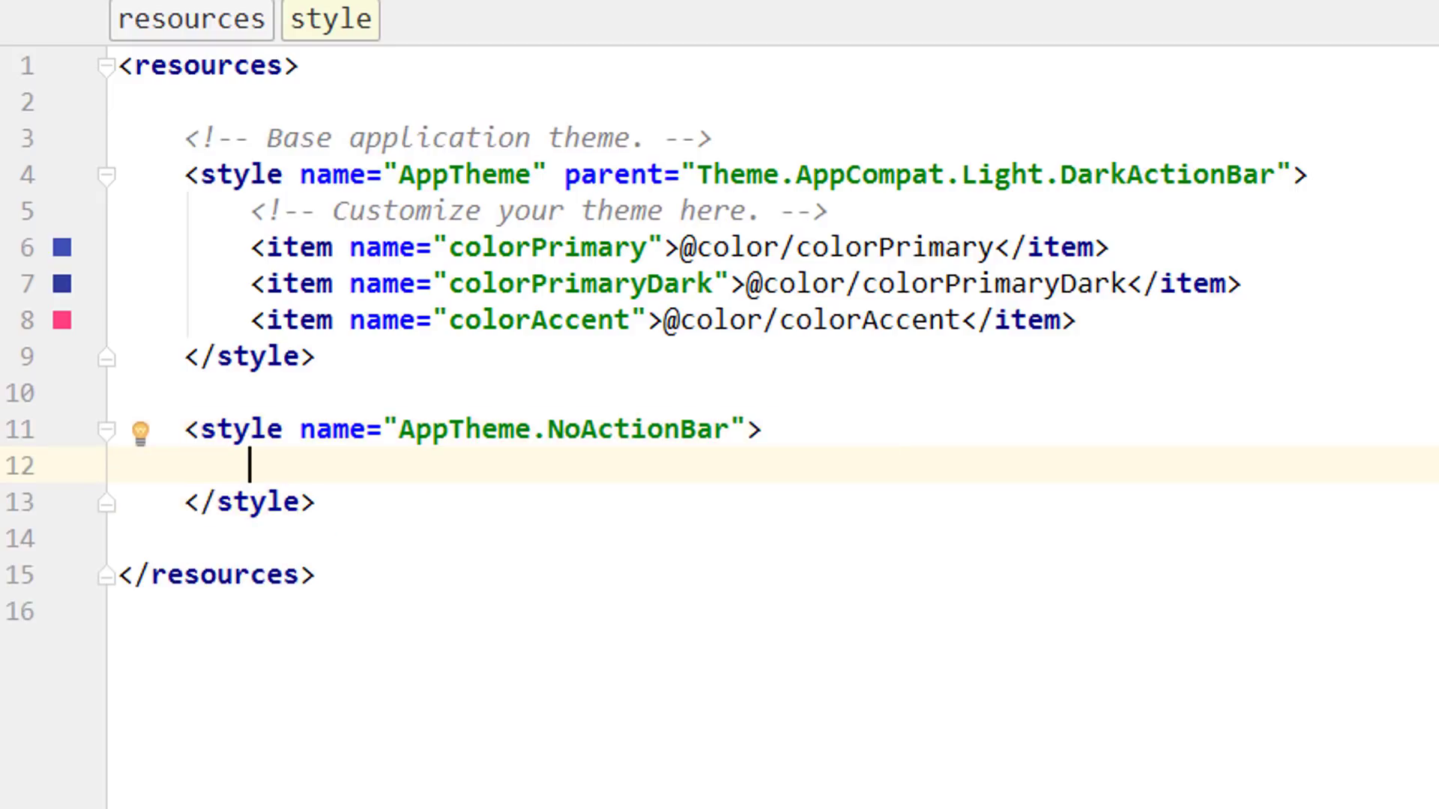
{"action": "type", "text": "<i"}
{"action": "key", "text": "Return"}
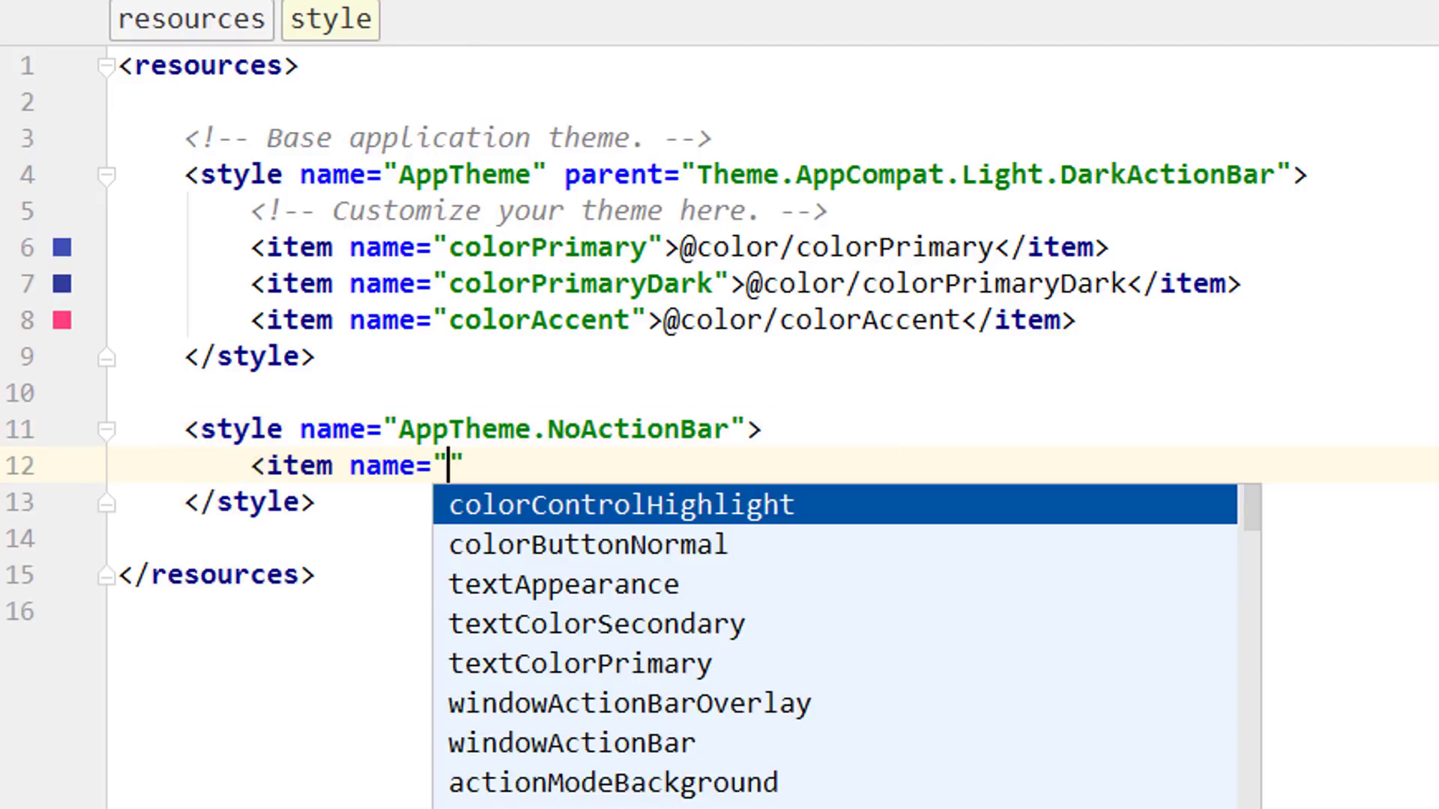
{"action": "type", "text": "windo"}
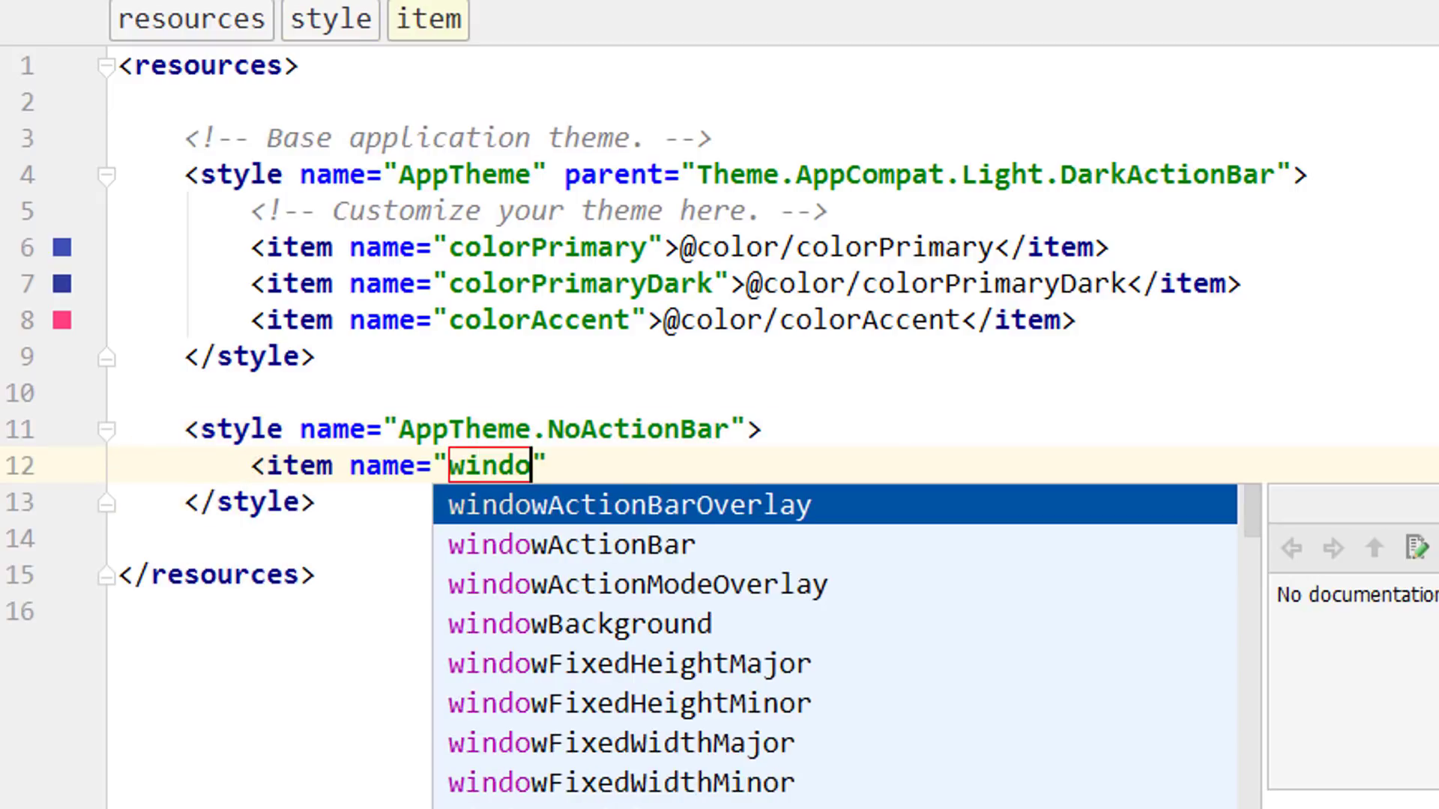
{"action": "type", "text": "A"}
{"action": "key", "text": "Return"}
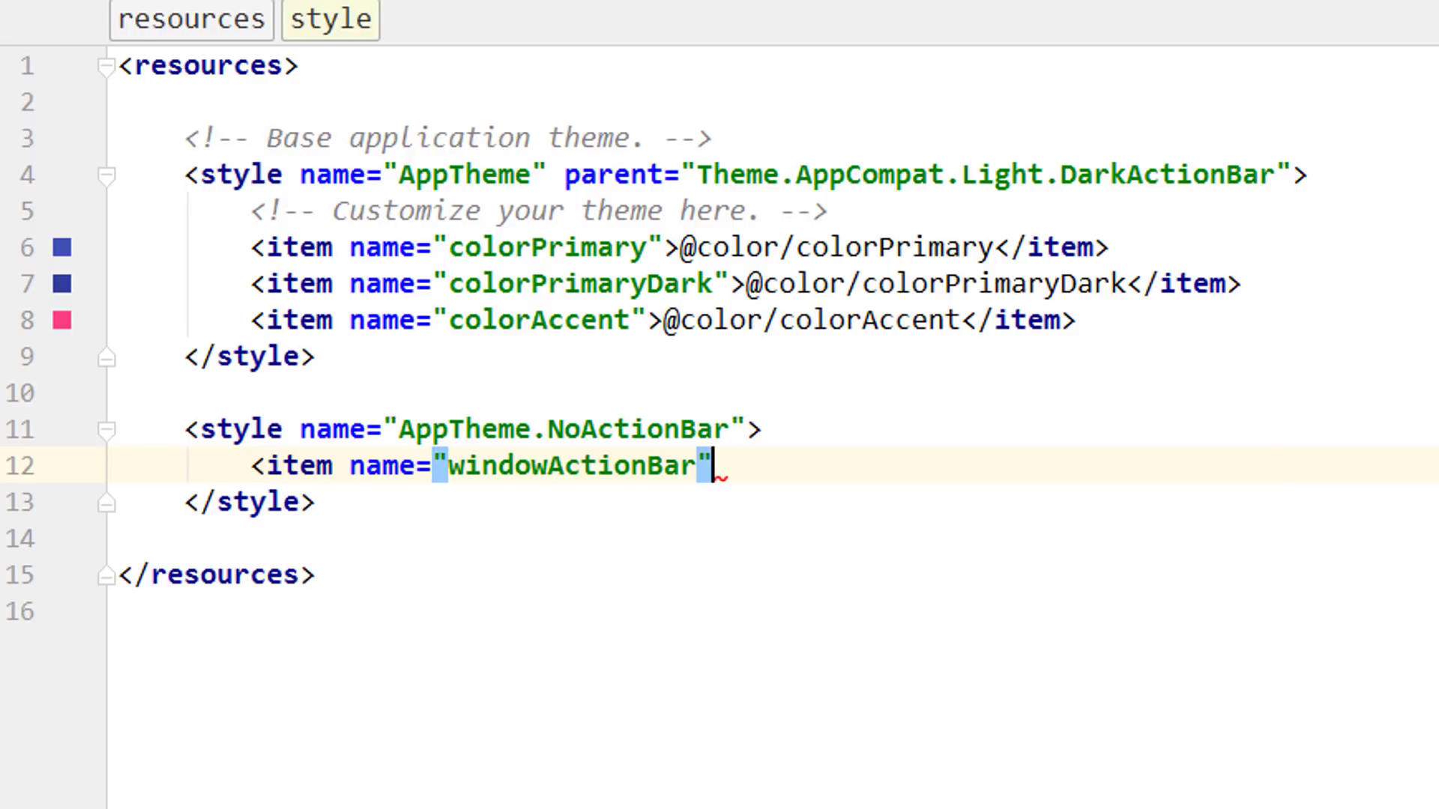
{"action": "type", "text": ">"}
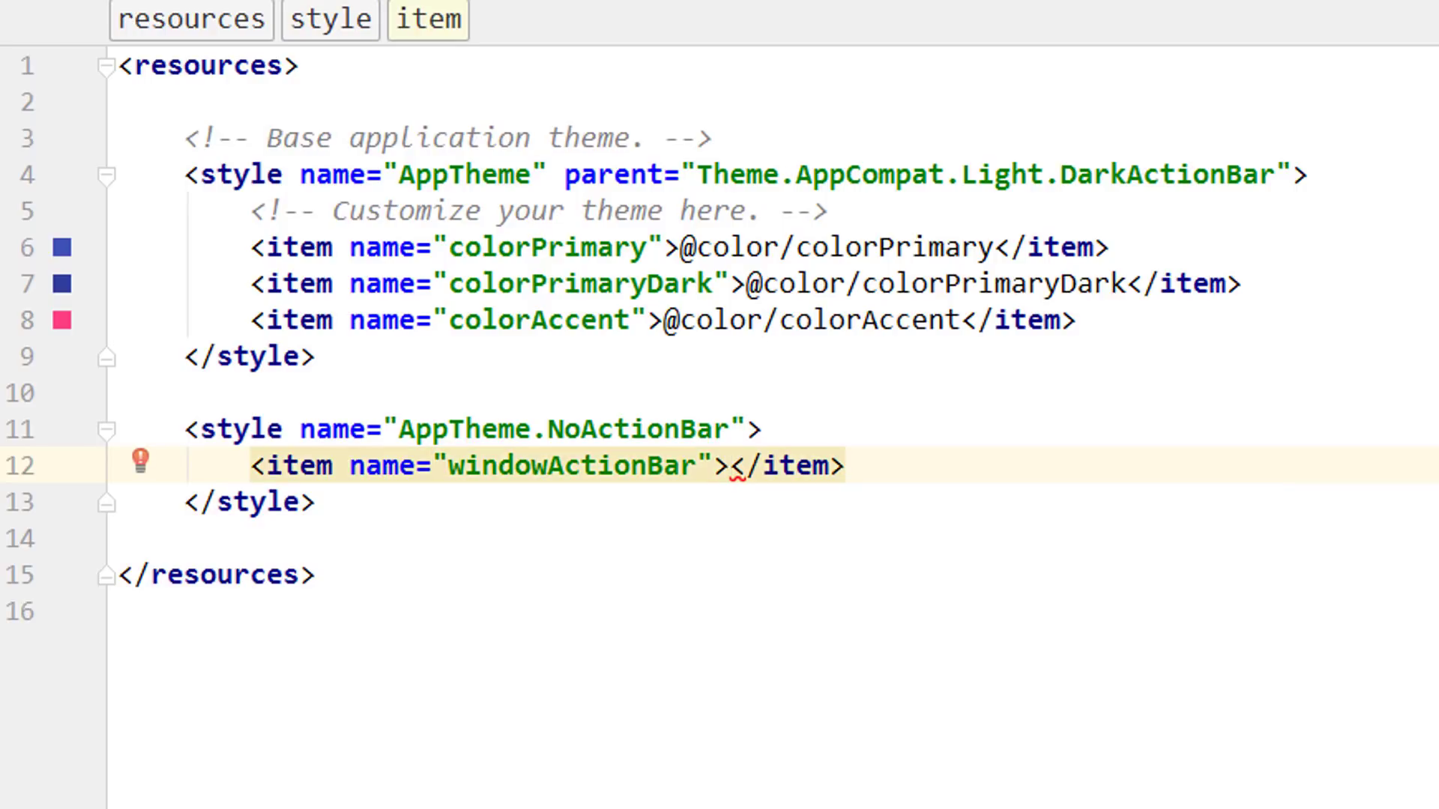
{"action": "type", "text": "false"}
{"action": "key", "text": "Right"}
{"action": "key", "text": "Right"}
{"action": "key", "text": "Right"}
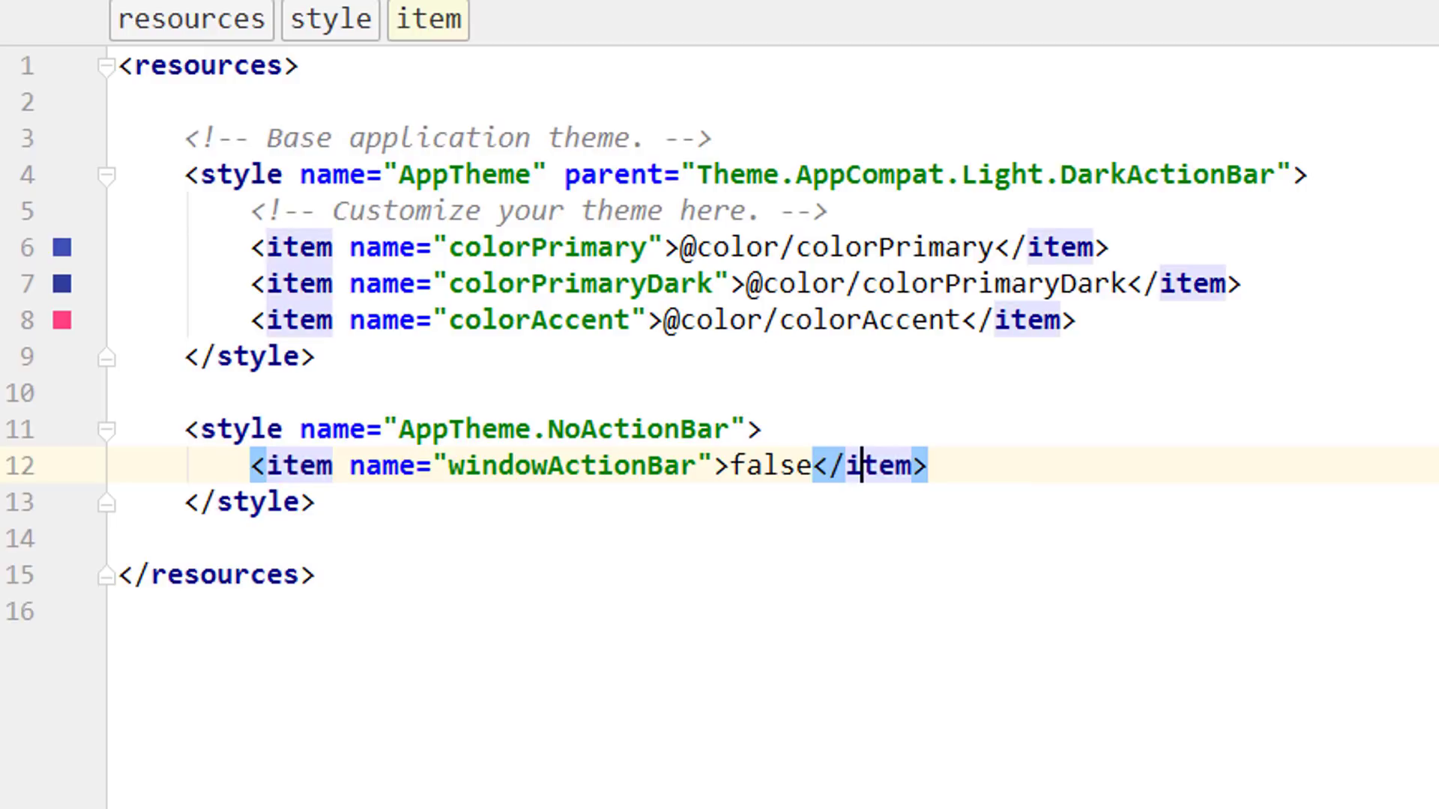
{"action": "key", "text": "Right"}
{"action": "key", "text": "Right"}
{"action": "key", "text": "Right"}
{"action": "key", "text": "Right"}
Step: Add a second item windowNoTitle set to true inside AppTheme.NoActionBar
{"action": "key", "text": "Down"}
{"action": "key", "text": "Home"}
{"action": "key", "text": "Return"}
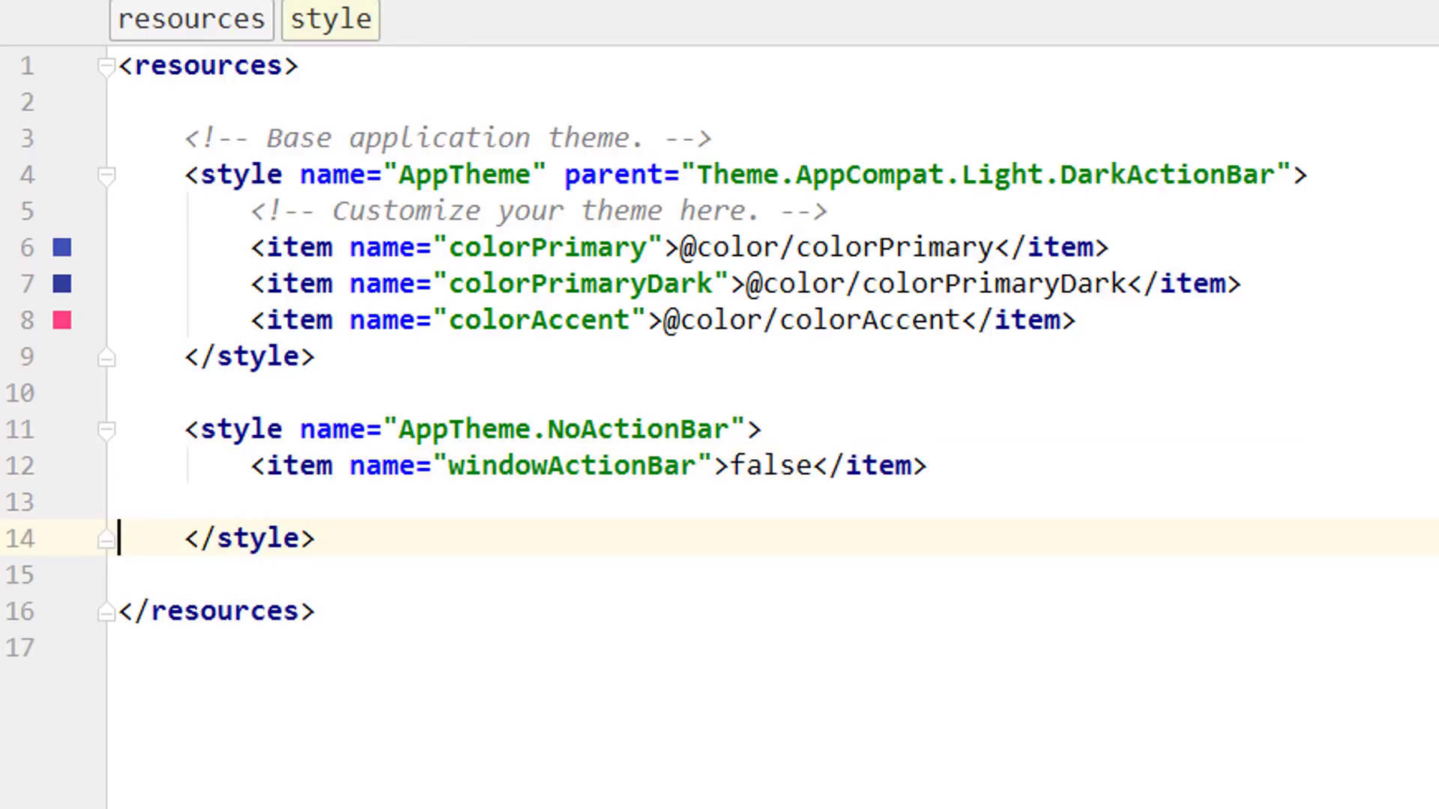
{"action": "key", "text": "Up"}
{"action": "key", "text": "Tab"}
{"action": "type", "text": "<i"}
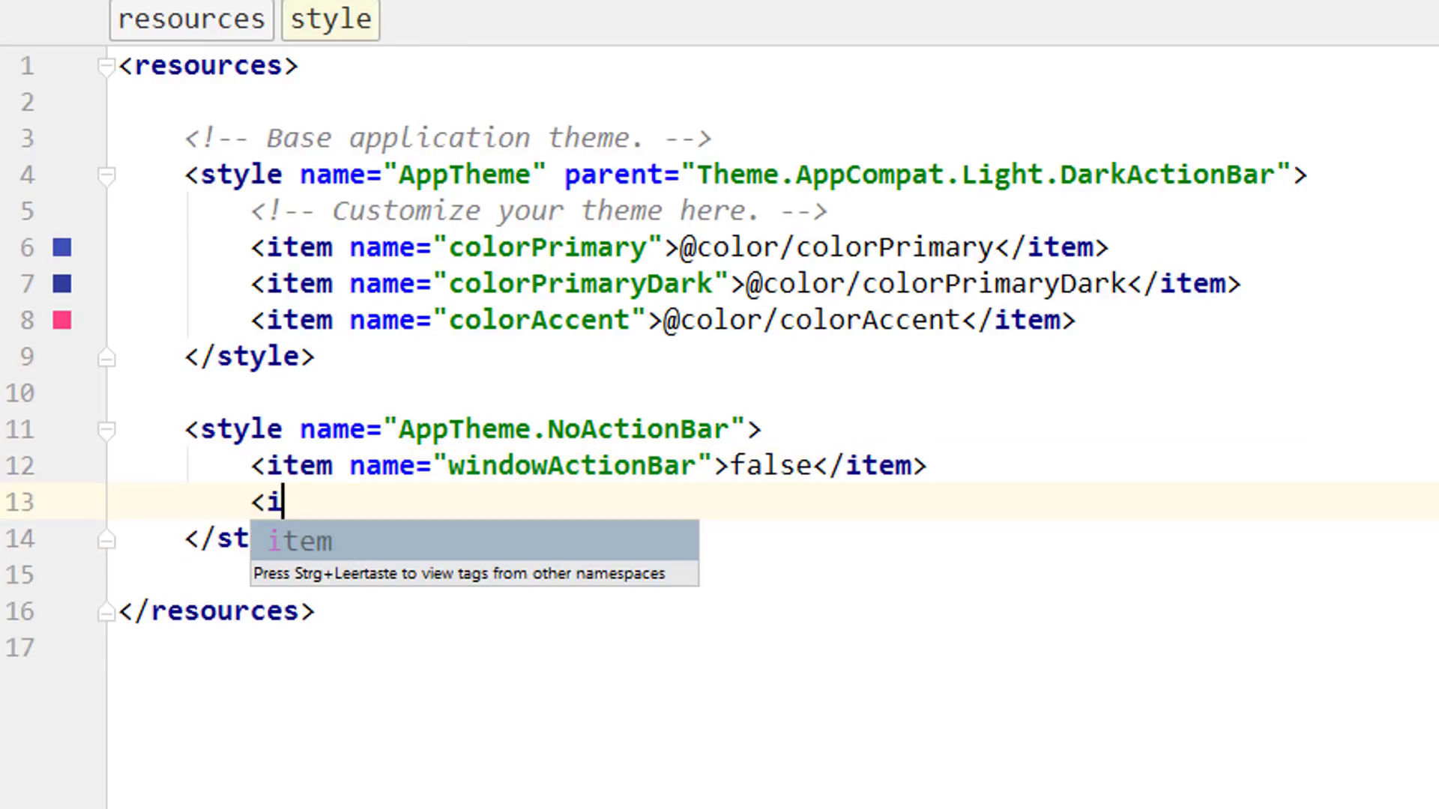
{"action": "key", "text": "Return"}
{"action": "type", "text": "win"}
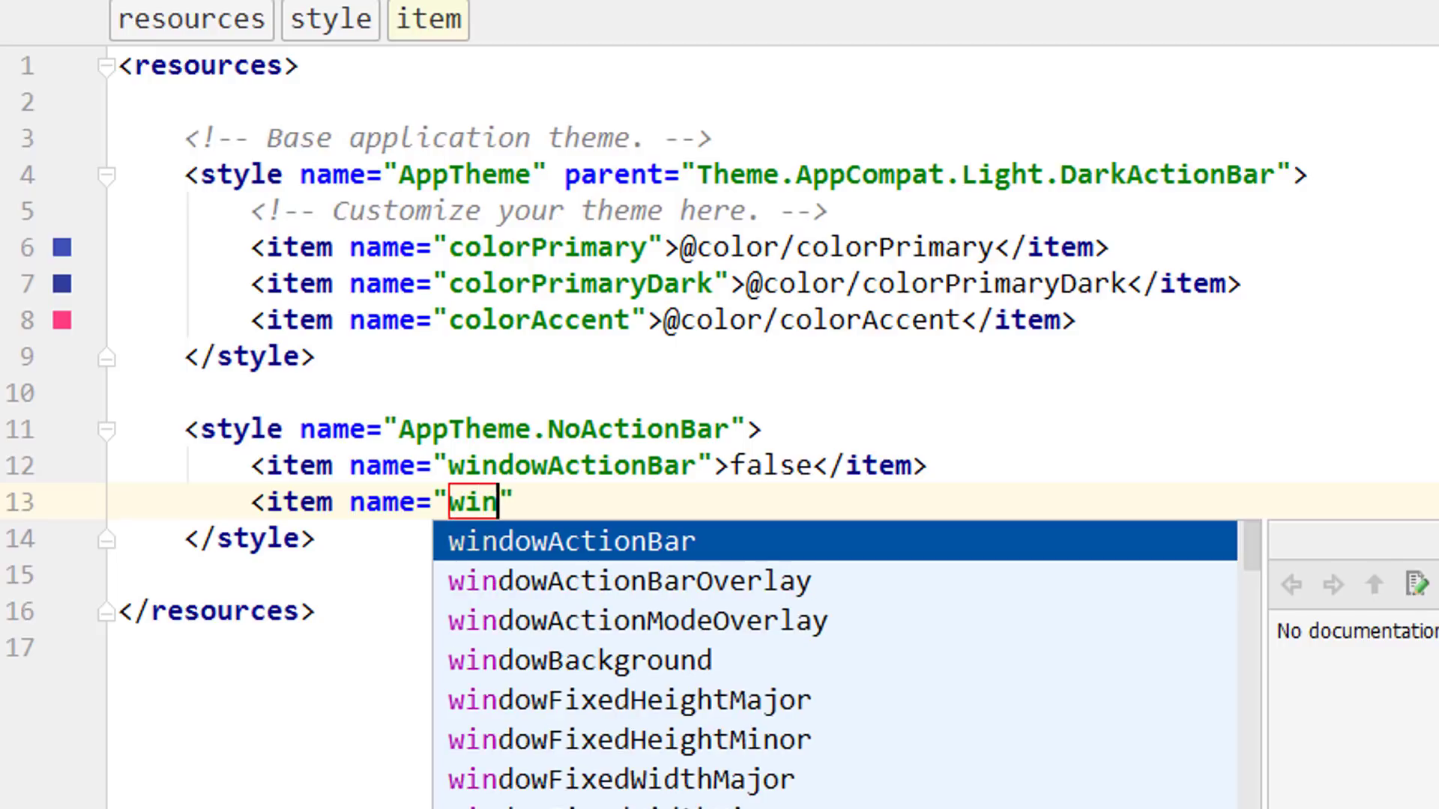
{"action": "type", "text": "downo"}
{"action": "key", "text": "Return"}
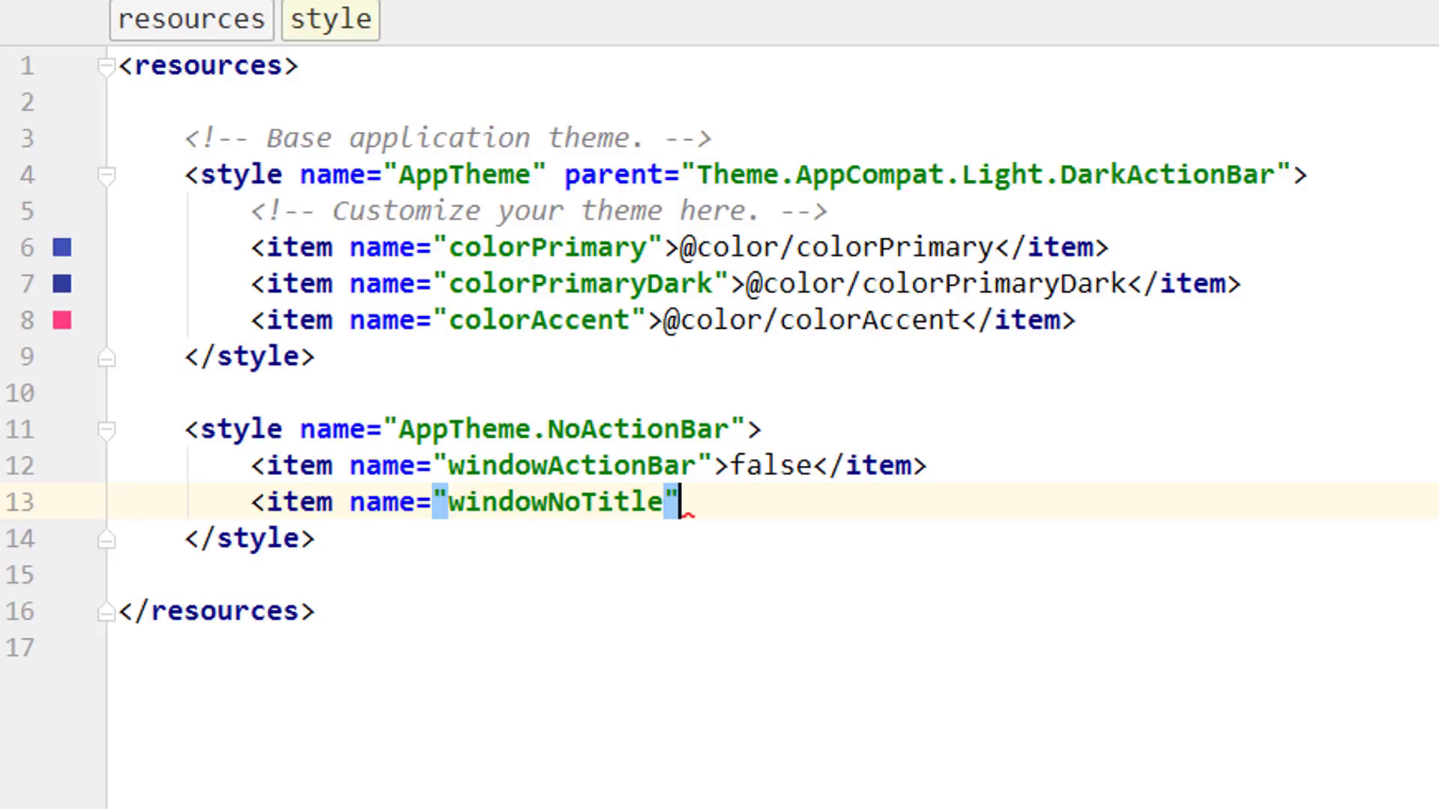
{"action": "type", "text": ">true</item>"}
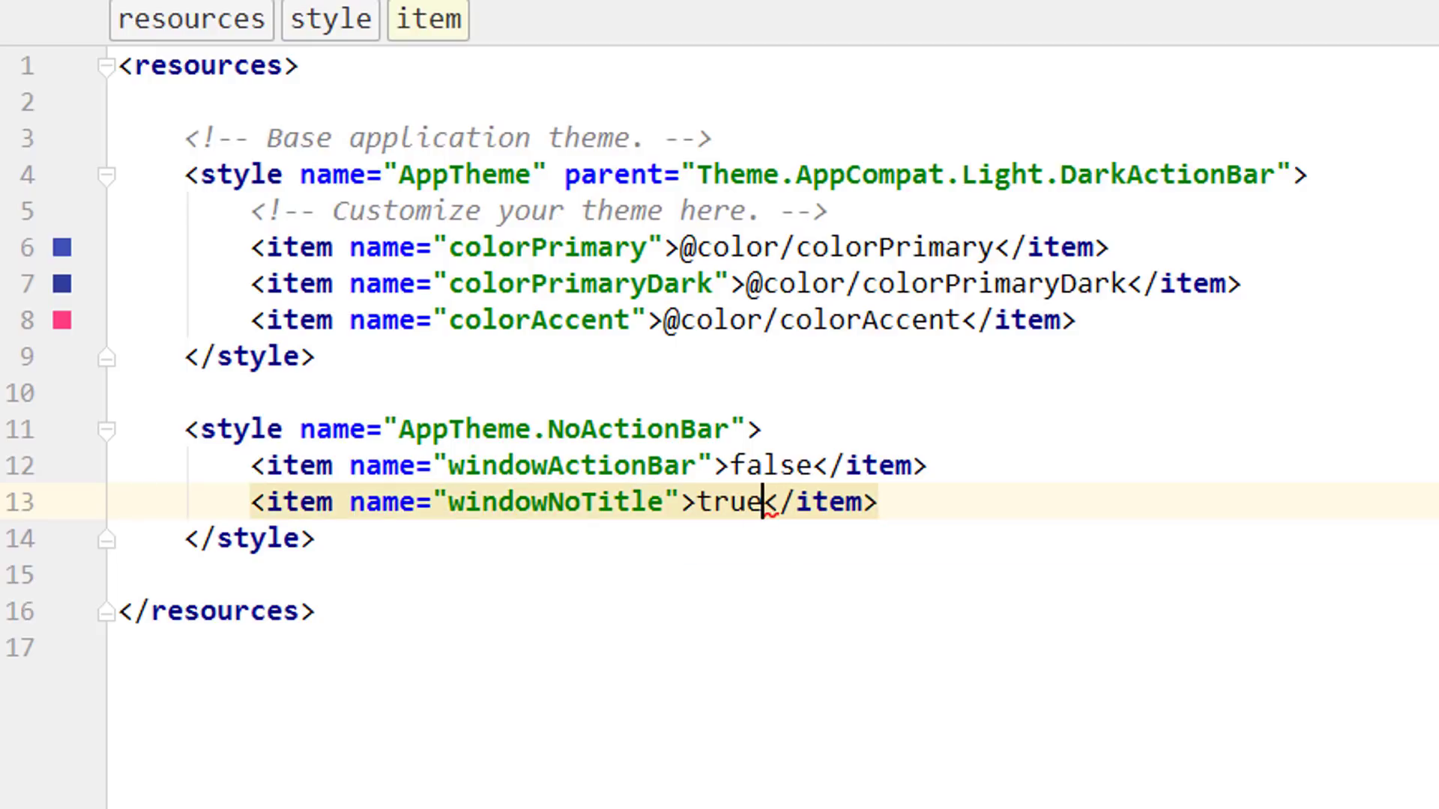
{"action": "key", "text": "End"}
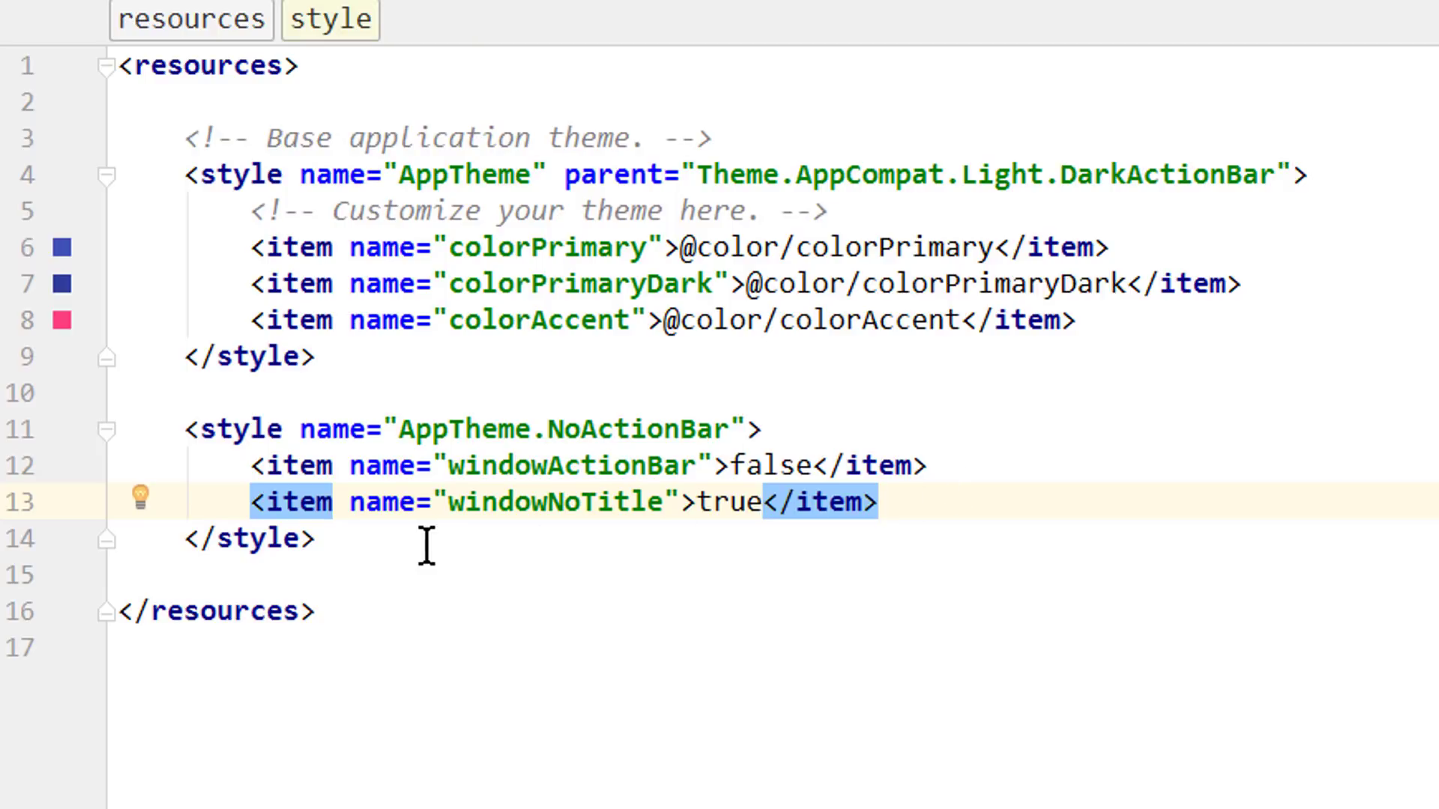
{"action": "left_click", "coordinate": [250, 466], "text": "shift"}
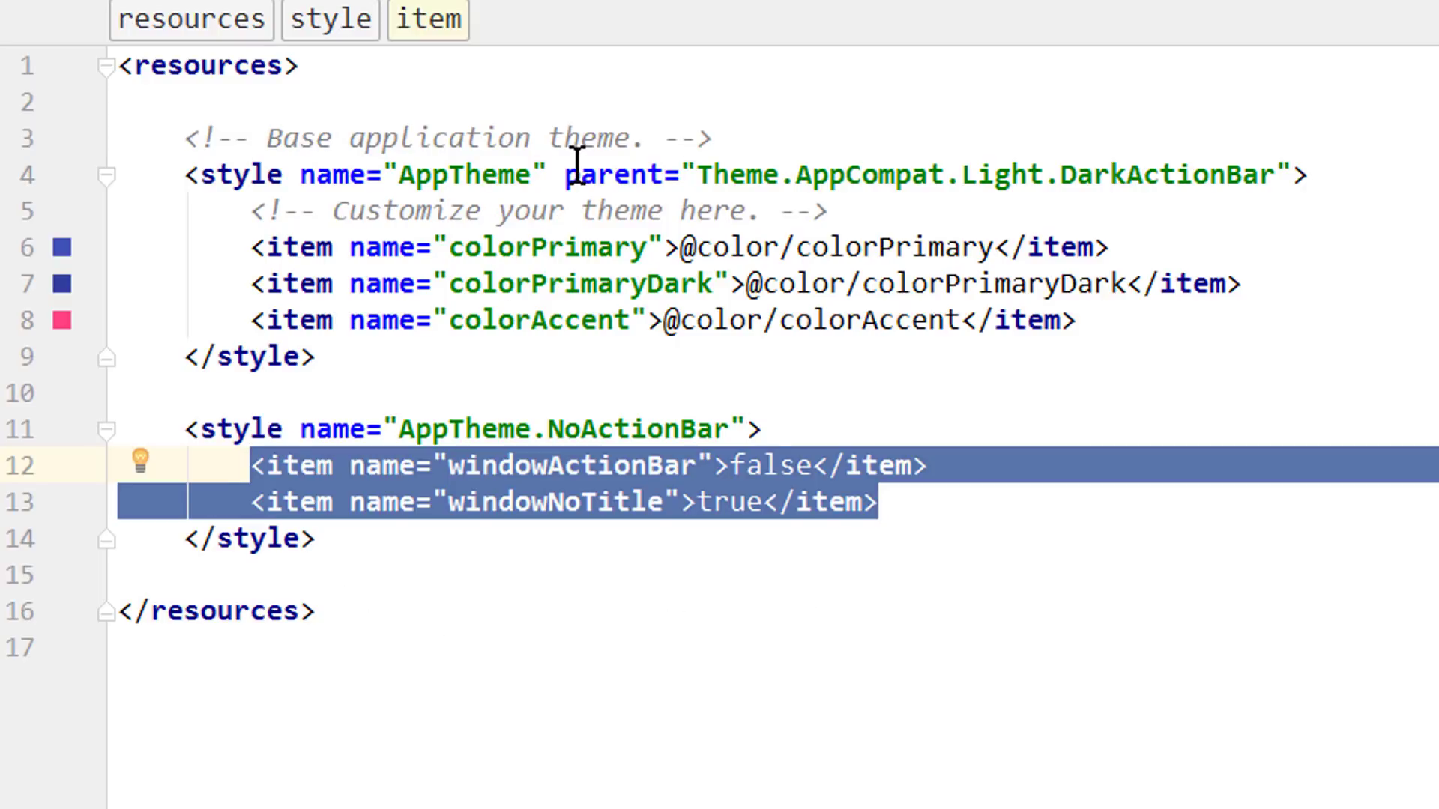
{"action": "left_click", "coordinate": [924, 501]}
{"action": "left_click", "coordinate": [729, 427]}
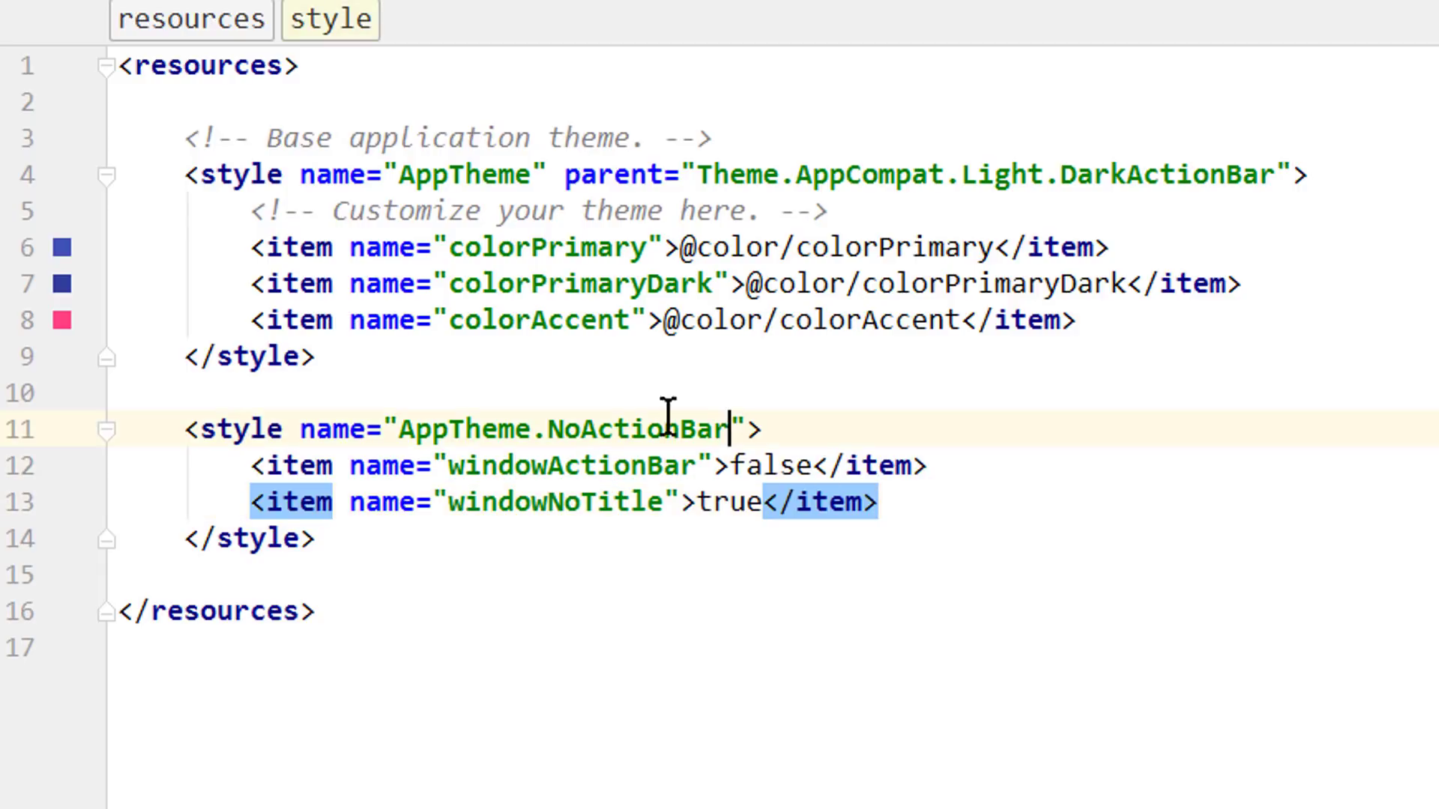
{"action": "left_click", "coordinate": [402, 427], "text": "shift"}
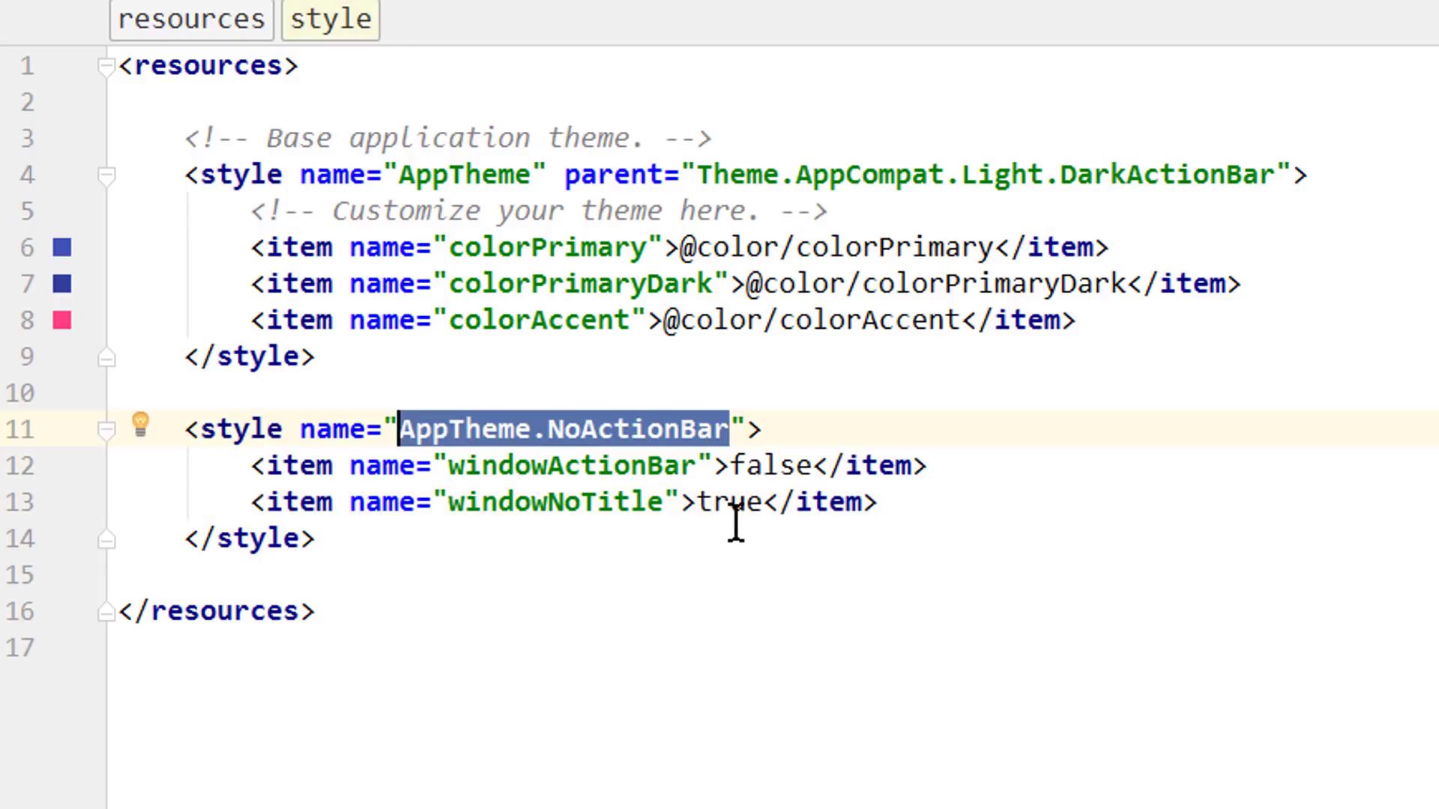
{"action": "left_click", "coordinate": [949, 506]}
{"action": "left_click", "coordinate": [251, 466], "text": "shift"}
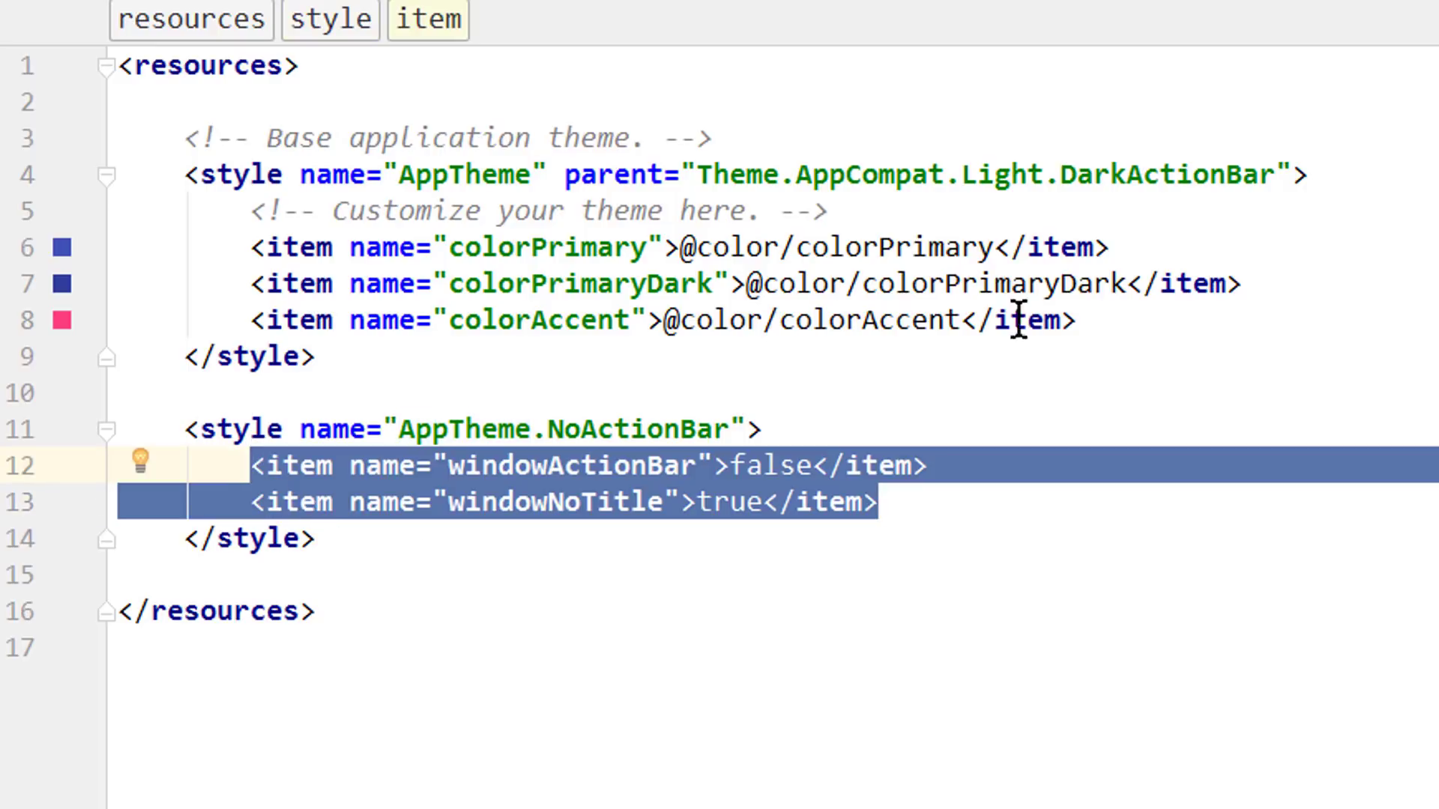
{"action": "left_click", "coordinate": [1096, 321]}
{"action": "left_click", "coordinate": [251, 247], "text": "shift"}
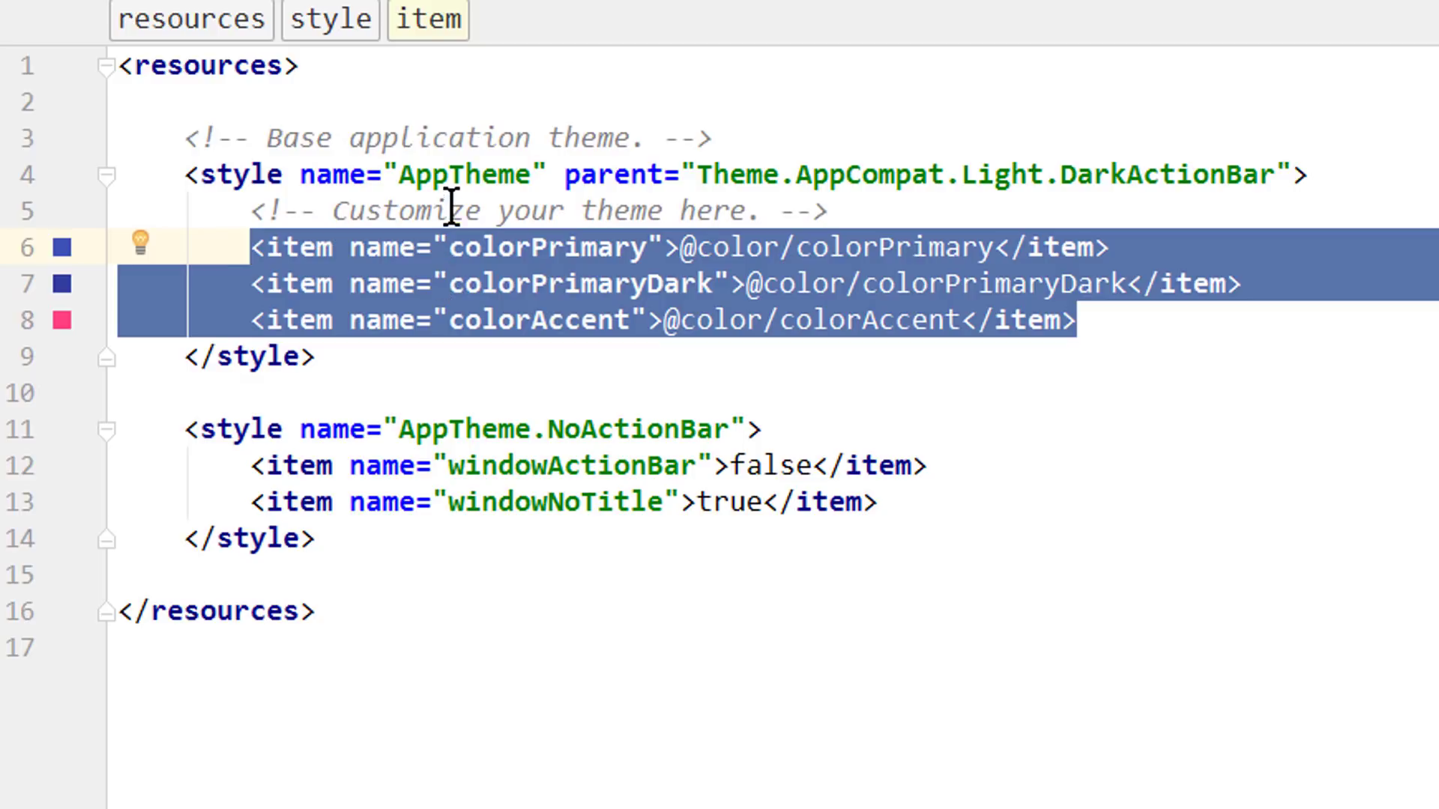
{"action": "double_click", "coordinate": [459, 178]}
{"action": "left_click_drag", "start_coordinate": [1077, 321], "coordinate": [247, 251]}
{"action": "left_click", "coordinate": [930, 512]}
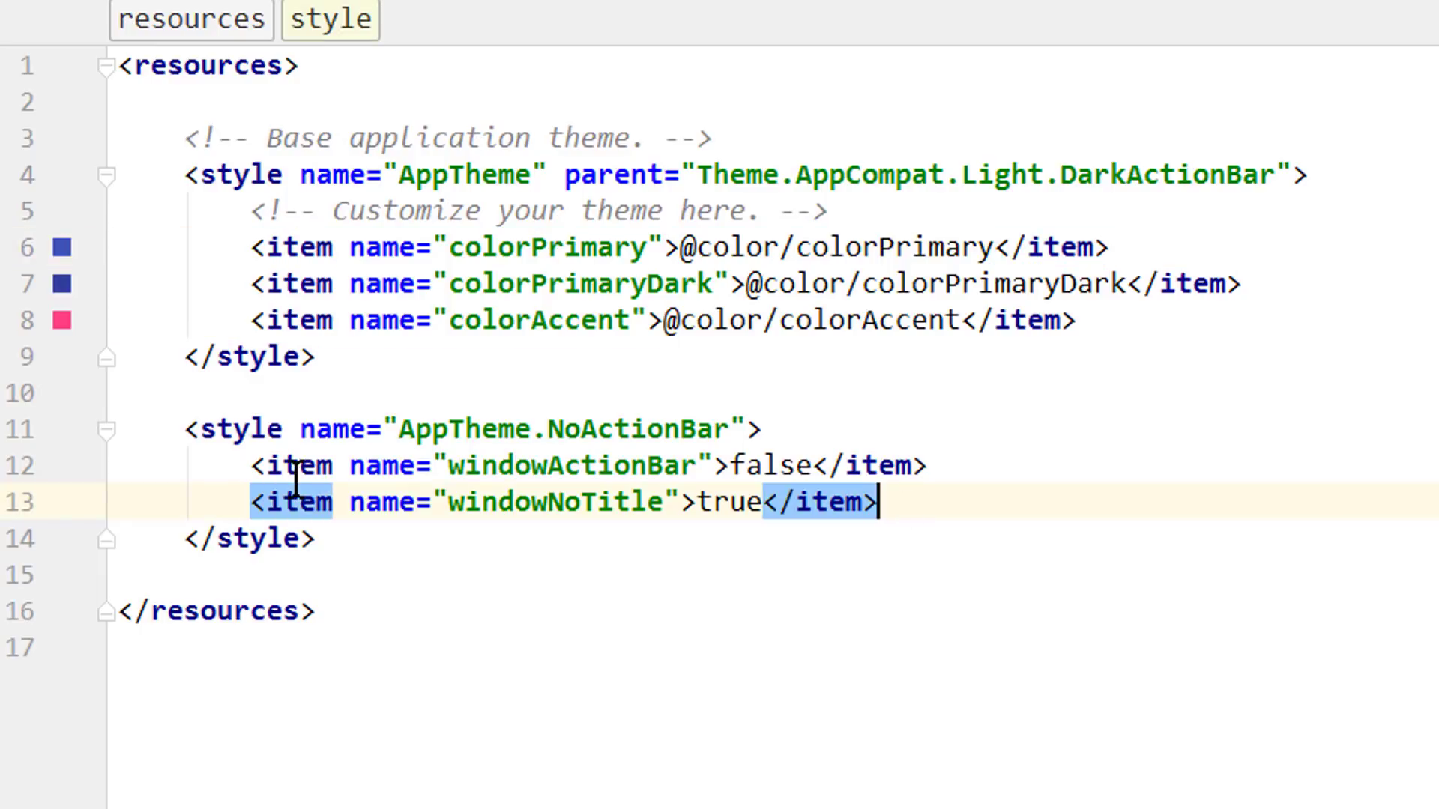
{"action": "left_click", "coordinate": [249, 466], "text": "shift"}
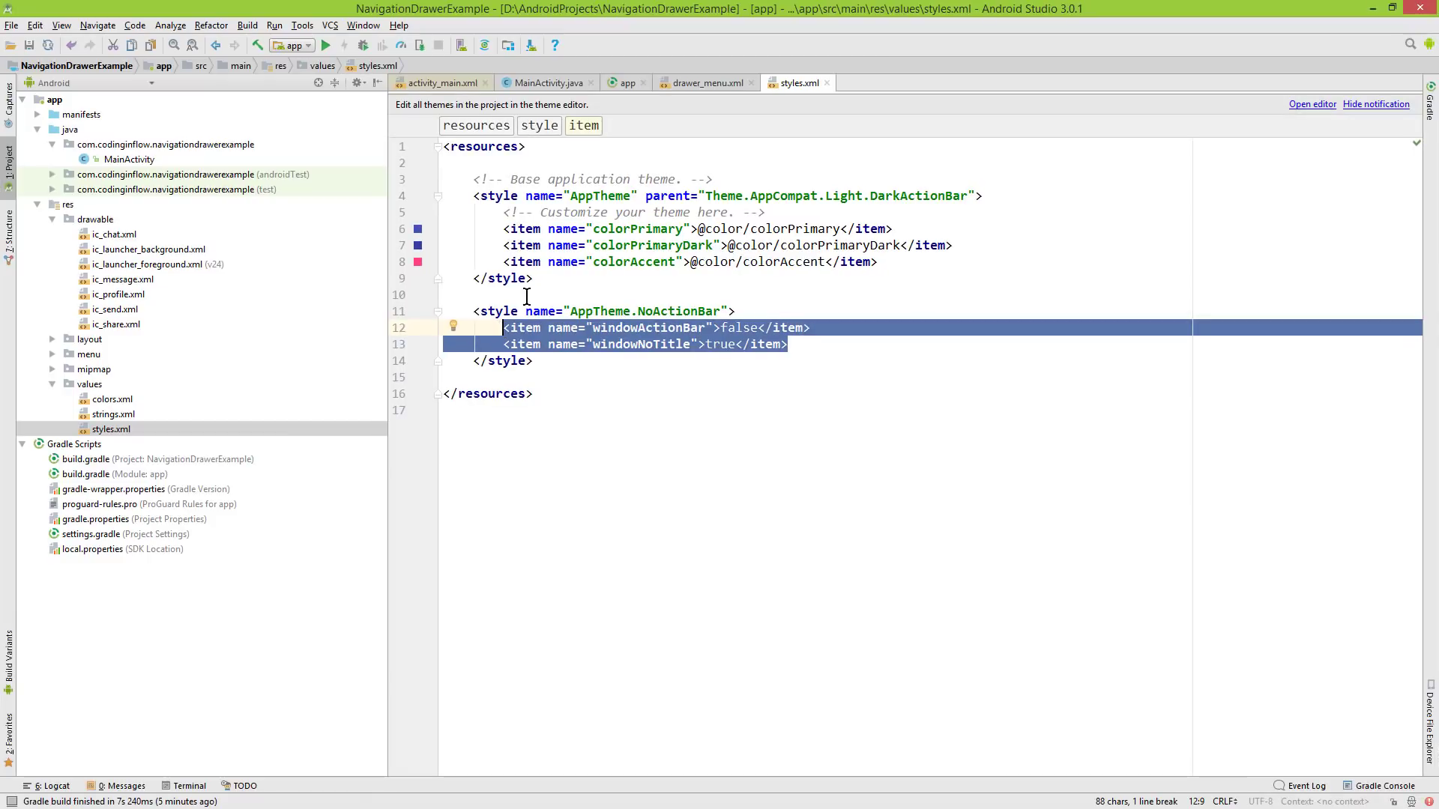
Step: Open manifests/AndroidManifest.xml and start a new attribute line in the MainActivity activity tag
{"action": "left_click", "coordinate": [37, 113]}
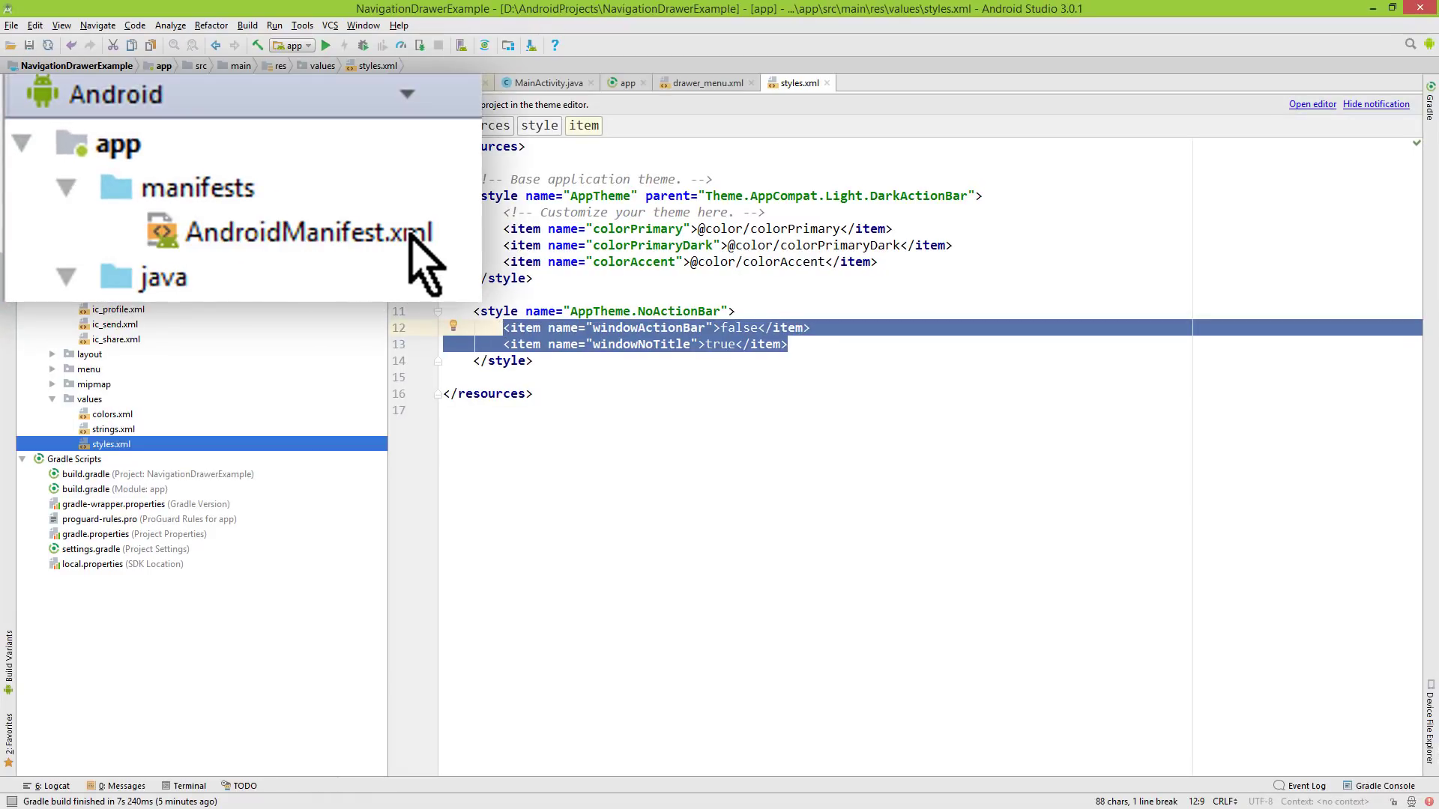
{"action": "double_click", "coordinate": [418, 245]}
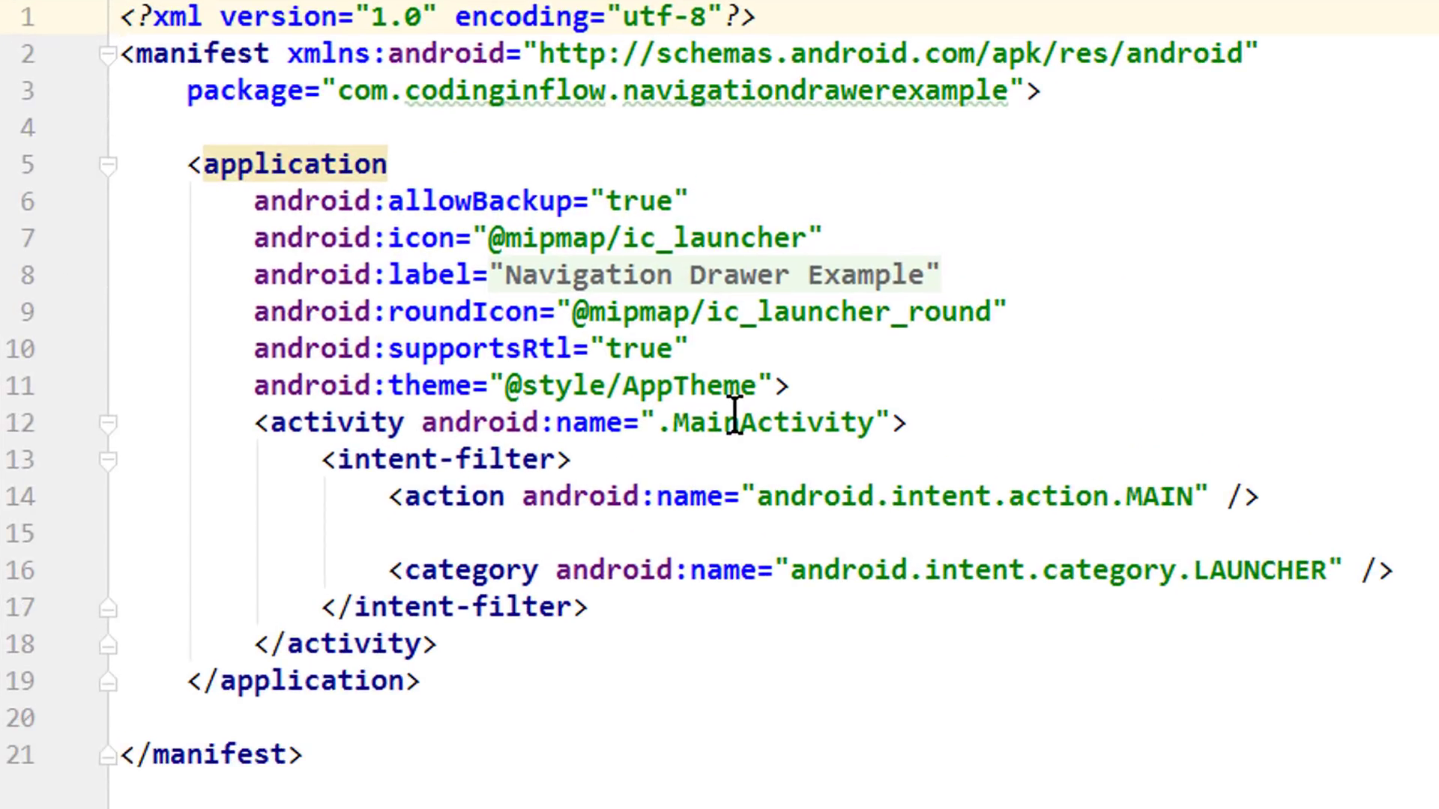
{"action": "double_click", "coordinate": [699, 334]}
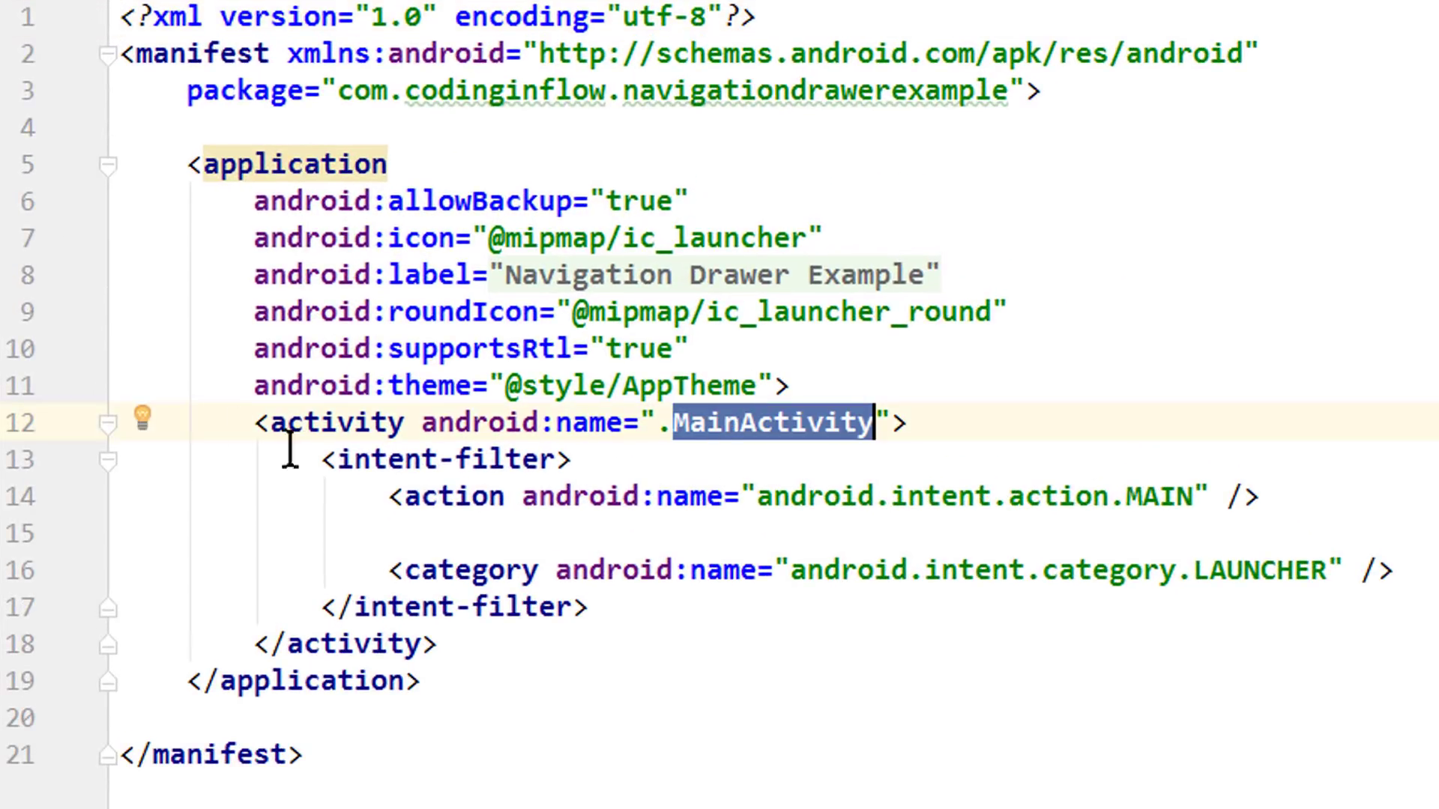
{"action": "left_click", "coordinate": [898, 421]}
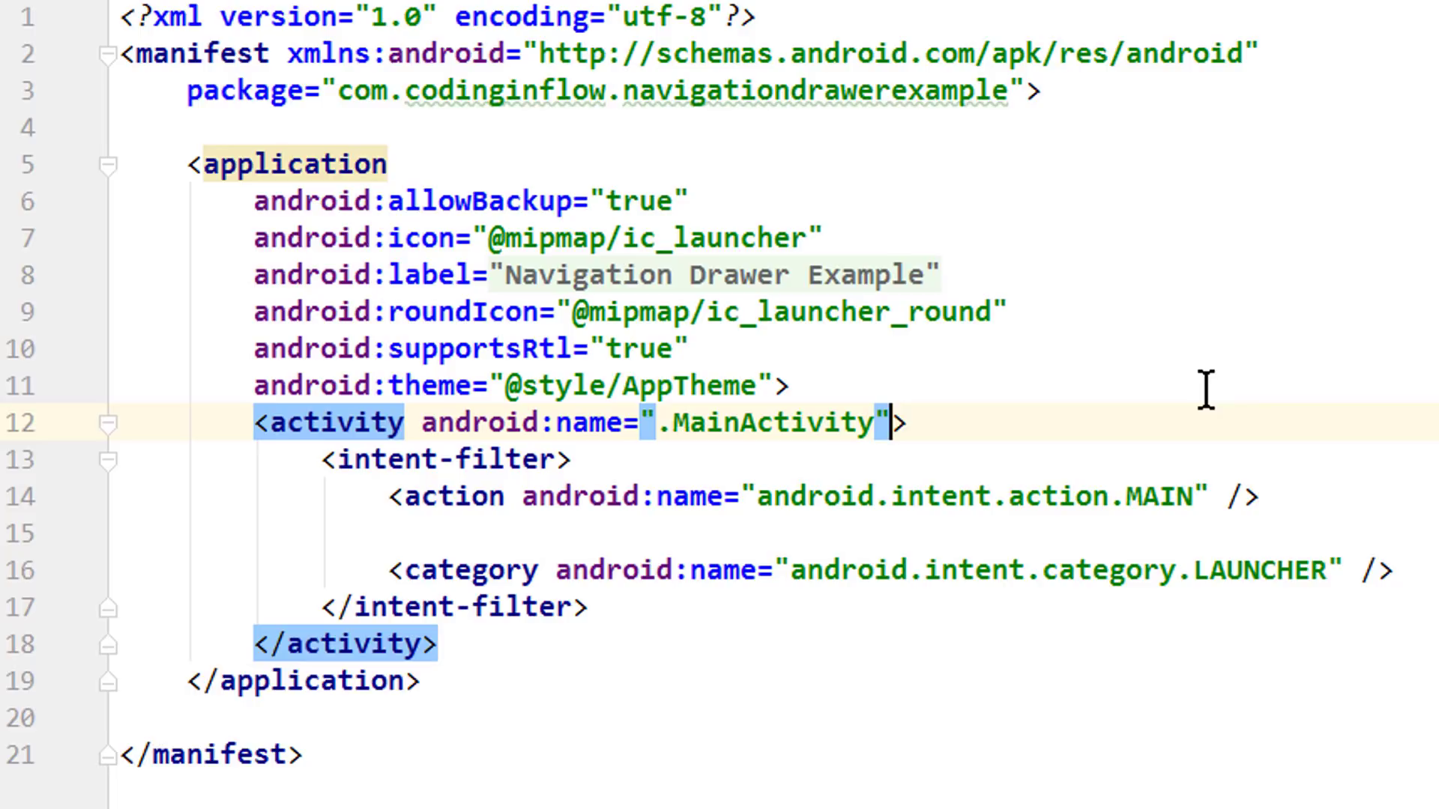
{"action": "key", "text": "Return"}
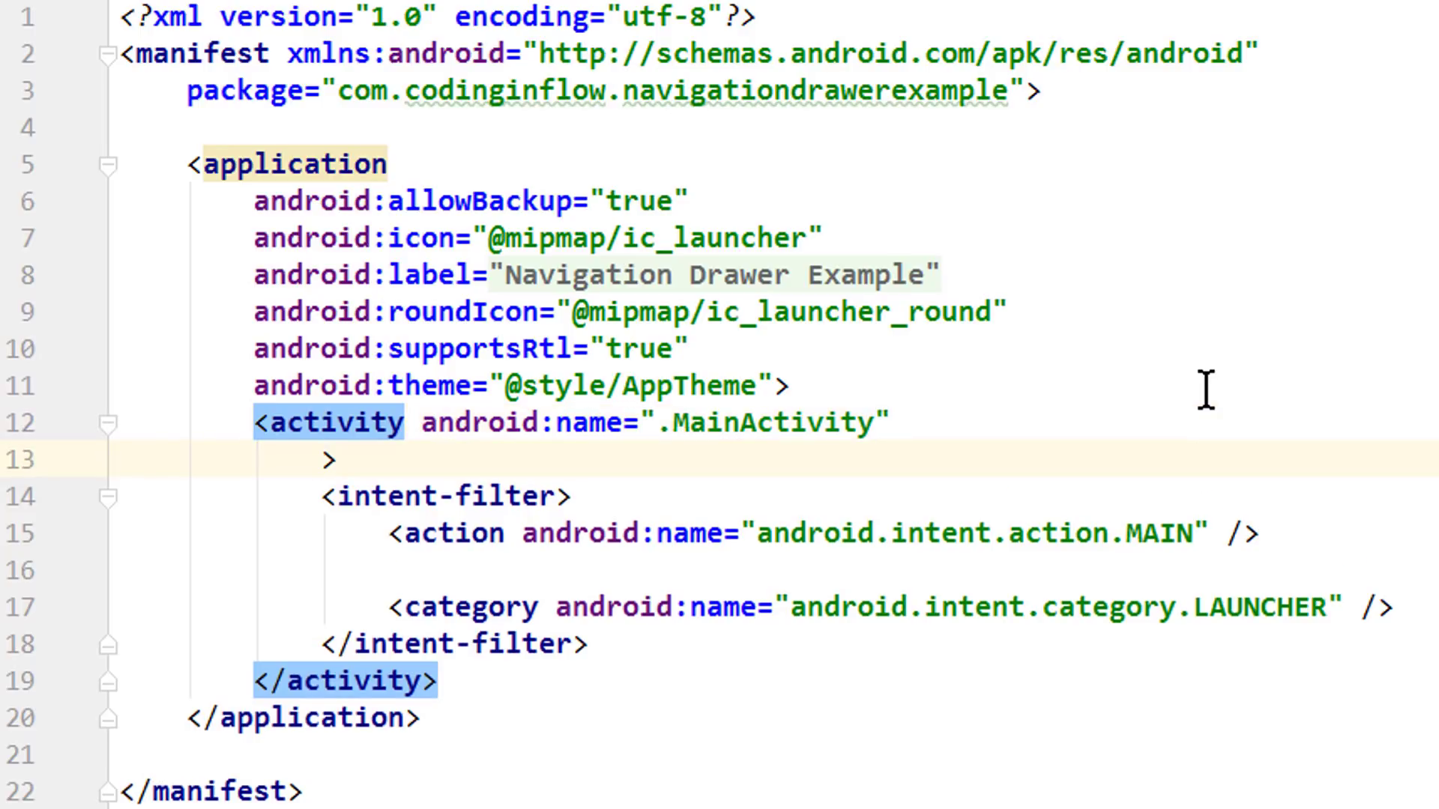
{"action": "type", "text": "them"}
{"action": "key", "text": "Return"}
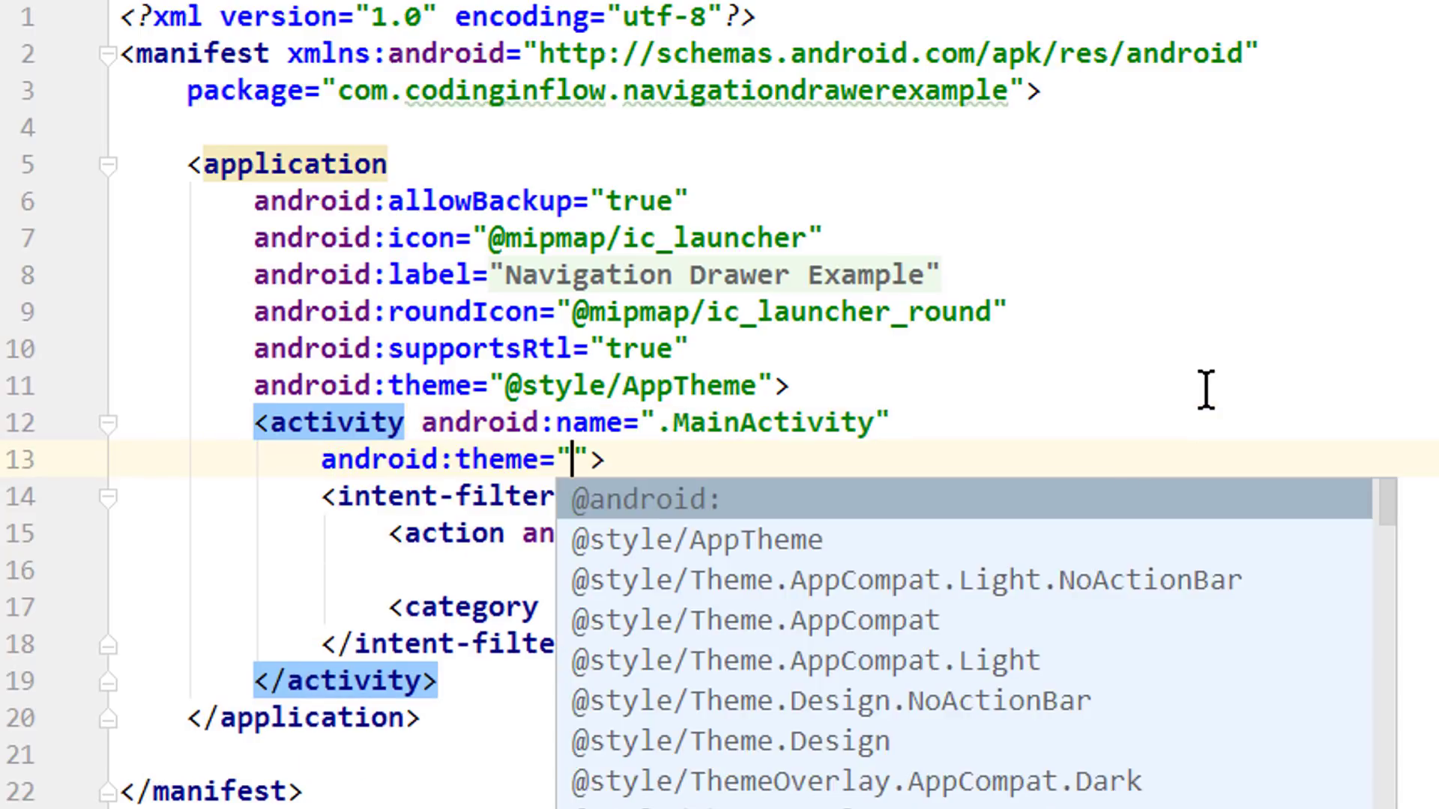
{"action": "key", "text": "Escape"}
{"action": "type", "text": "@s"}
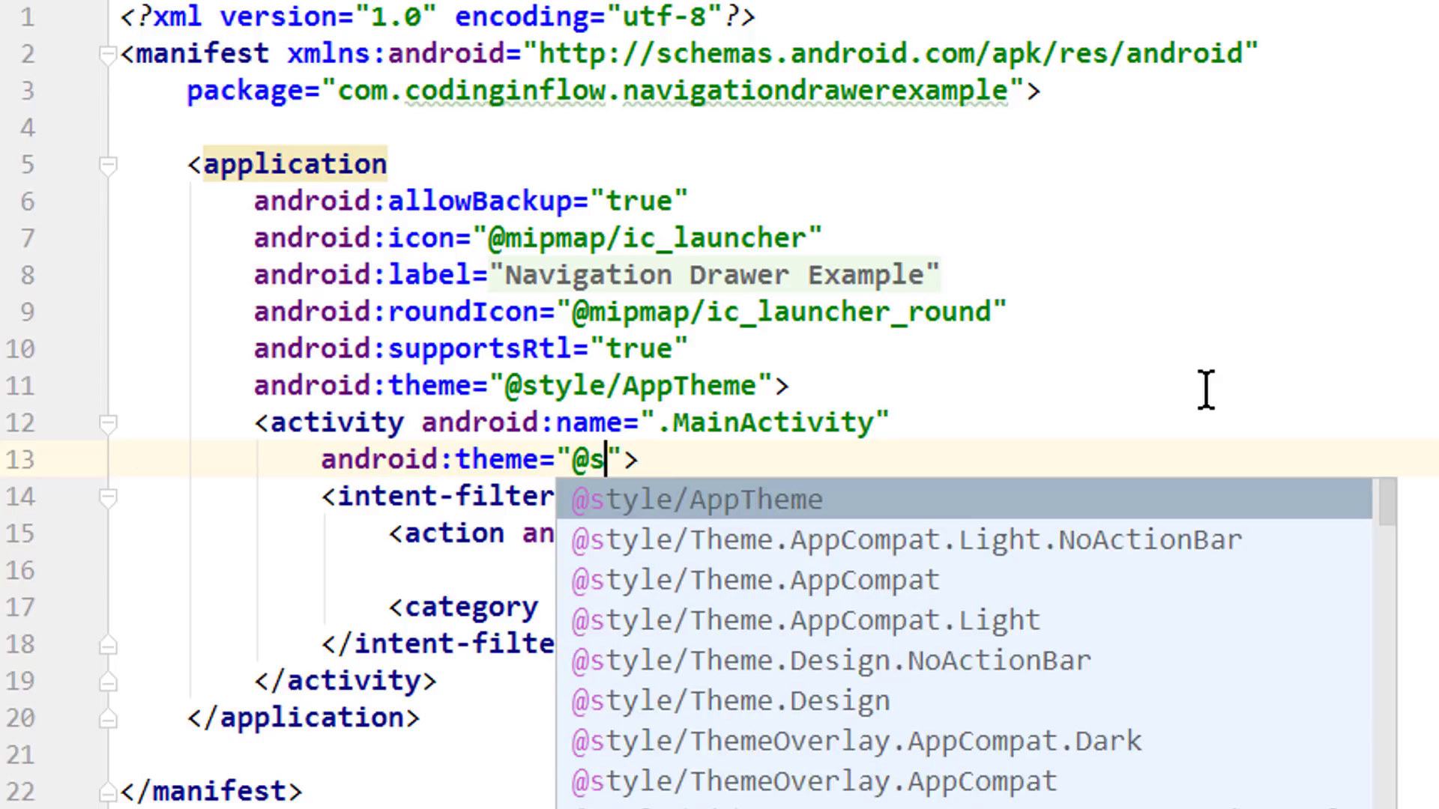
{"action": "type", "text": "tyle/"}
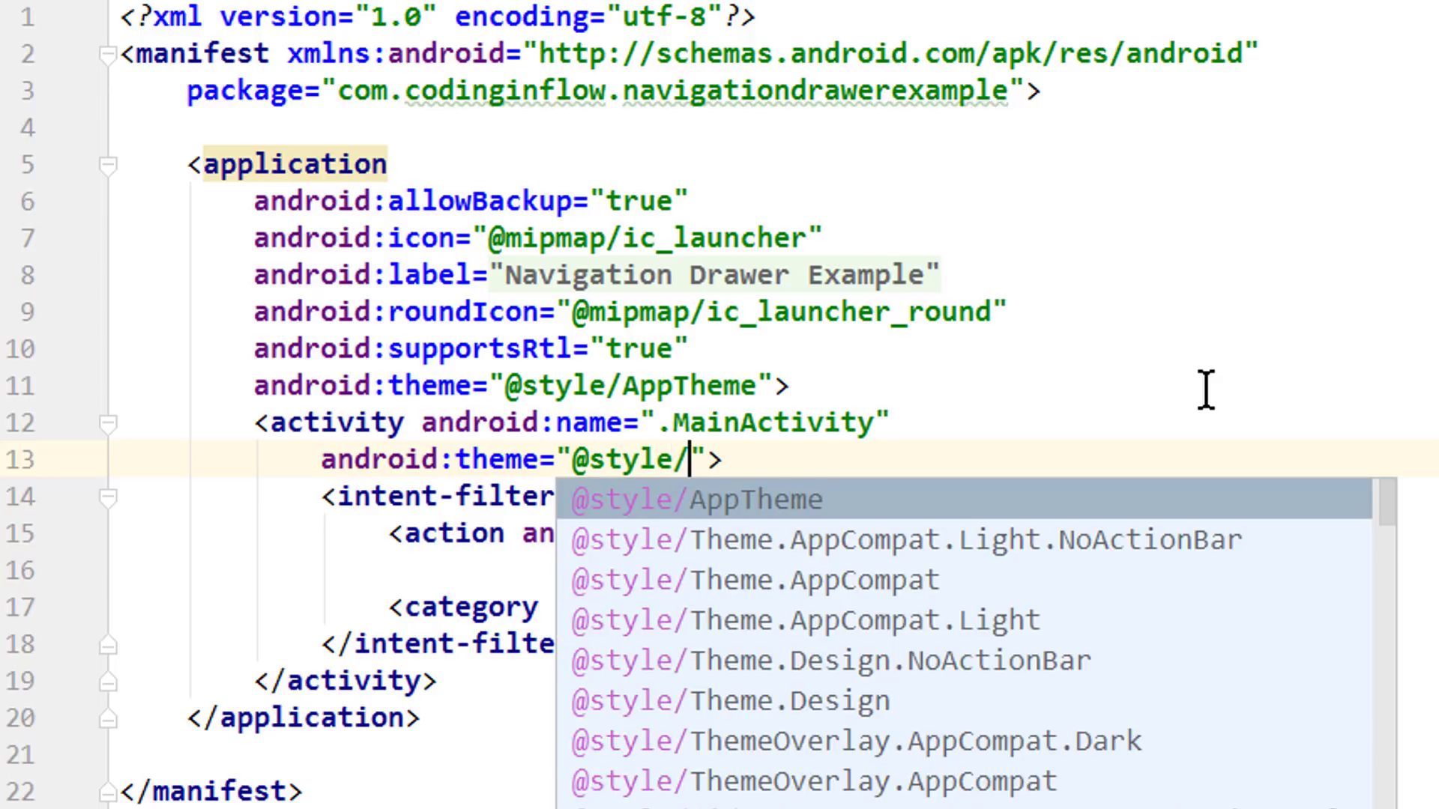
{"action": "type", "text": "AppT"}
{"action": "key", "text": "Down"}
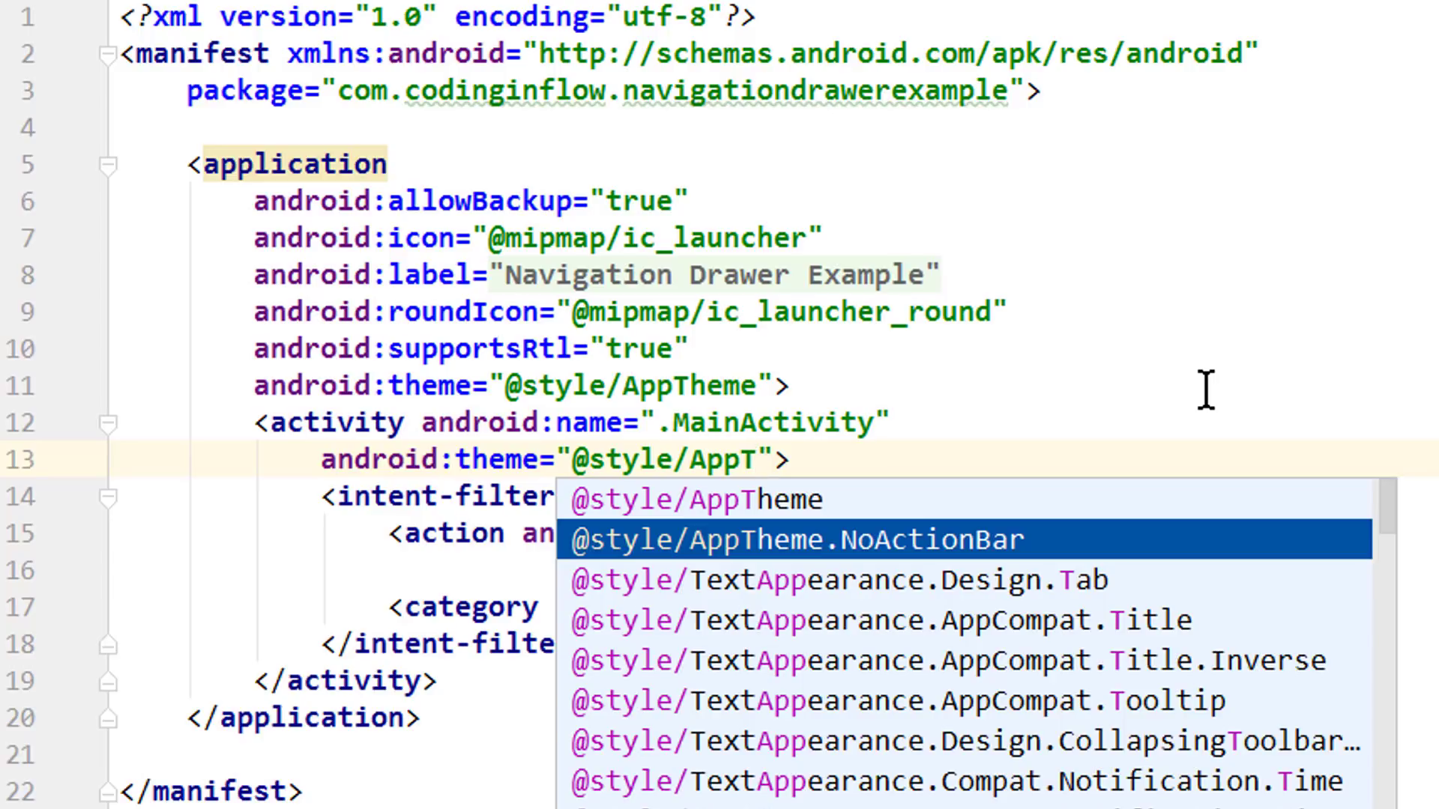
{"action": "key", "text": "Return"}
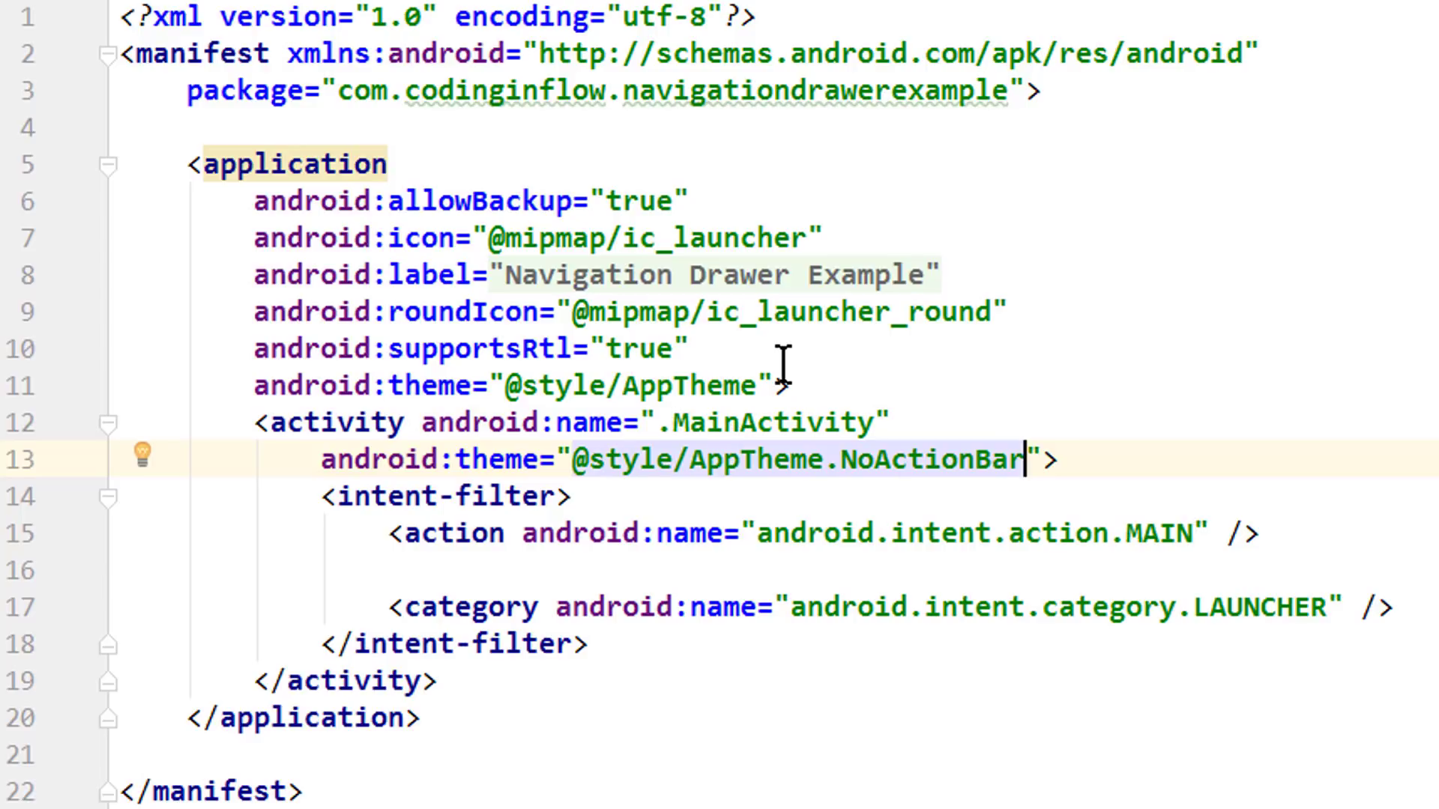
{"action": "double_click", "coordinate": [721, 386]}
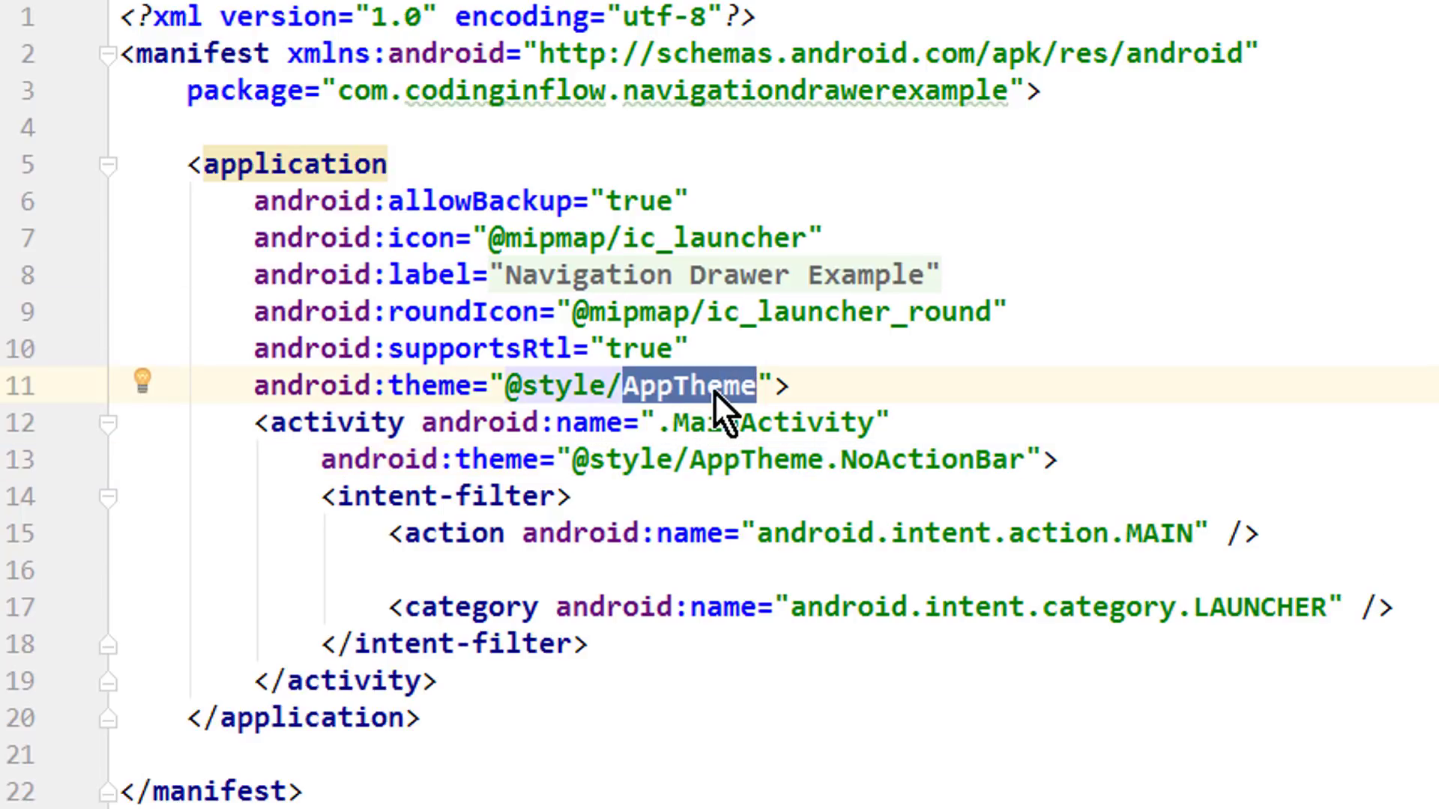
{"action": "key", "text": "Down"}
{"action": "key", "text": "Down"}
{"action": "key", "text": "Down"}
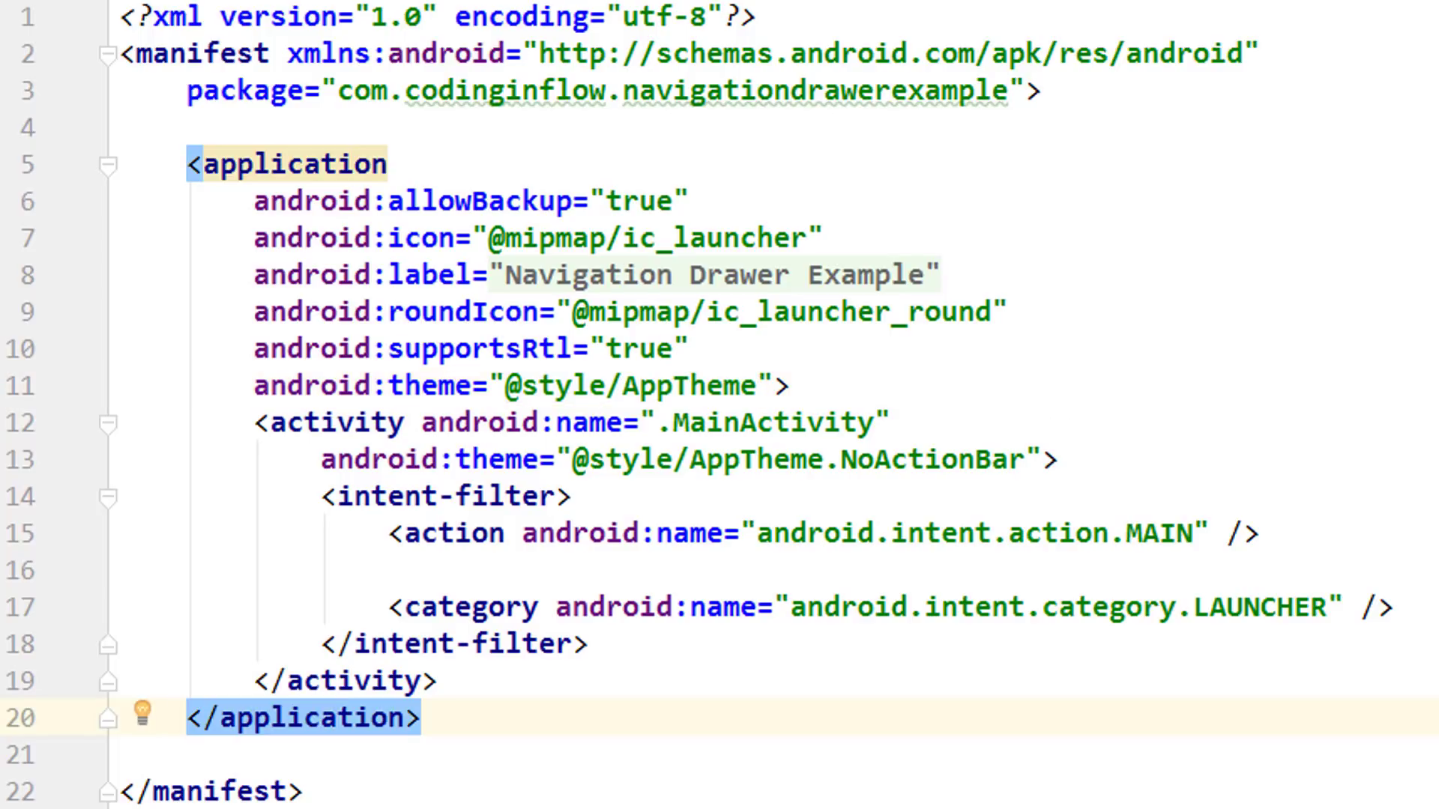